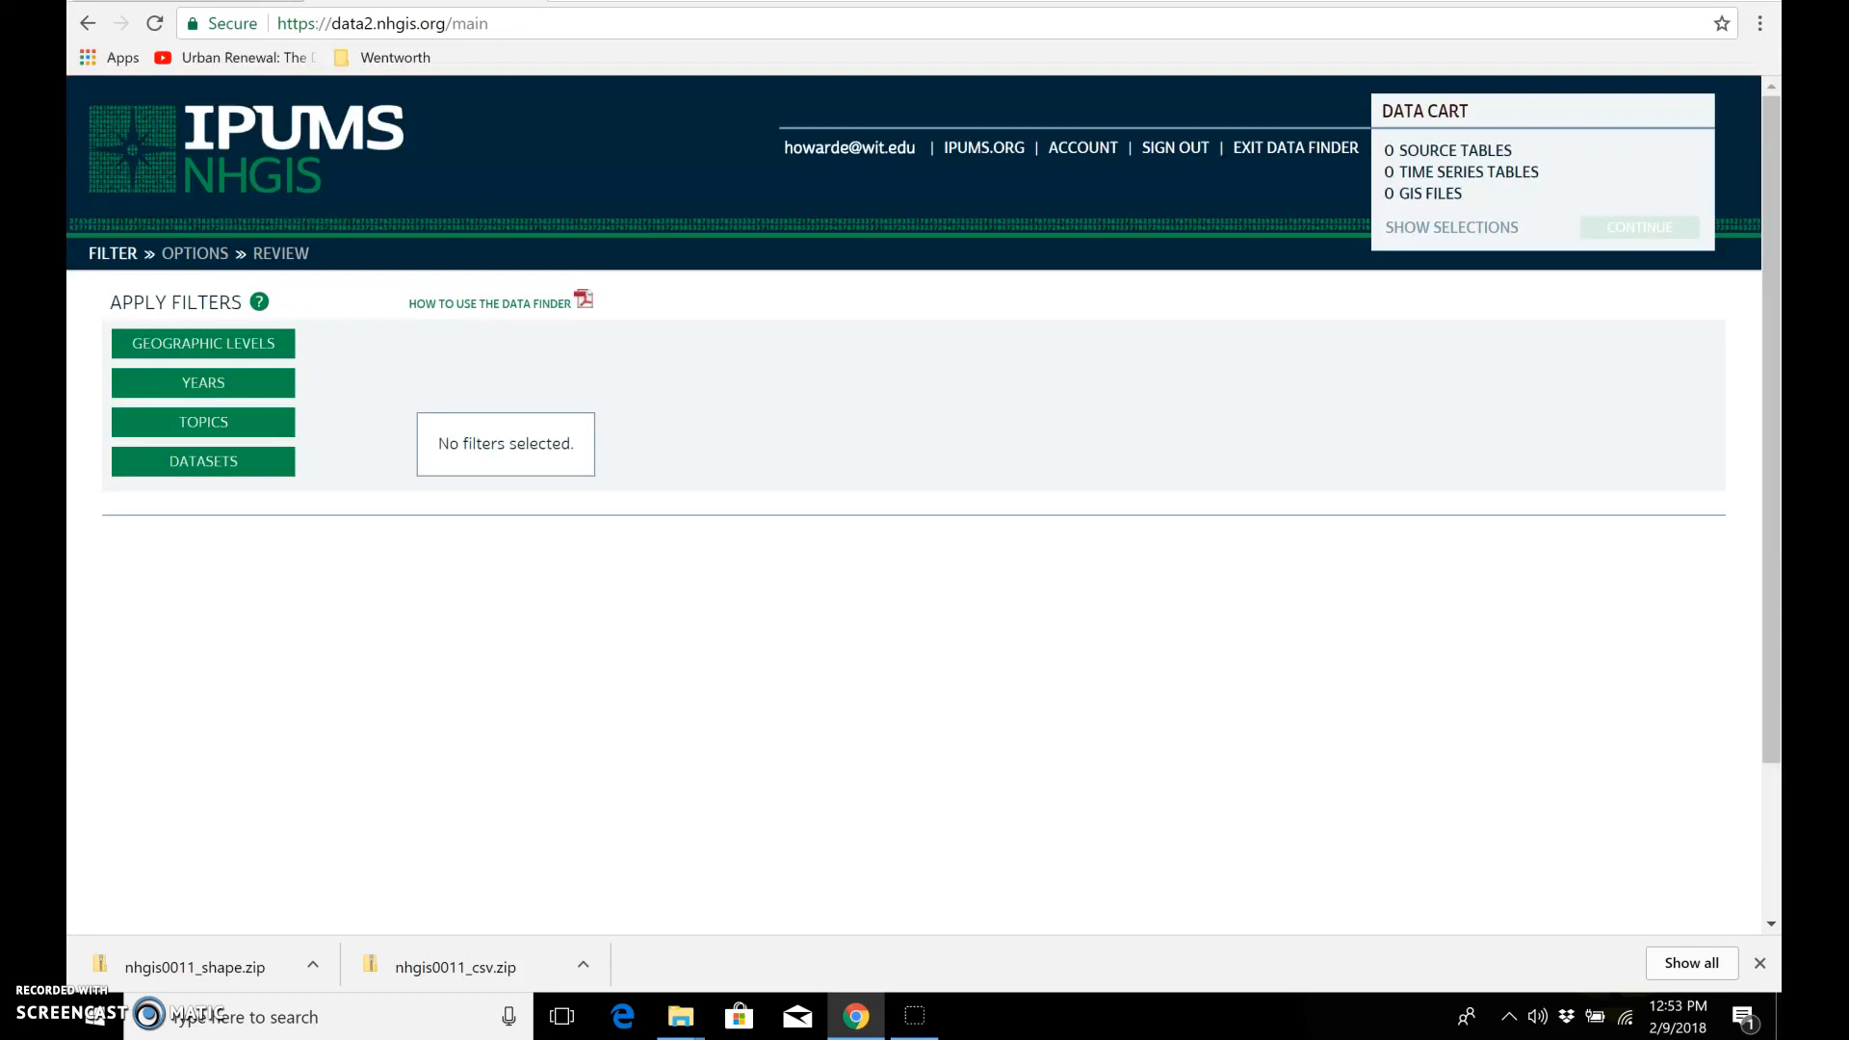
# Step: Dismiss the finished downloads bar and filter the data by the decennial year 1940
pyautogui.click(1760, 963)
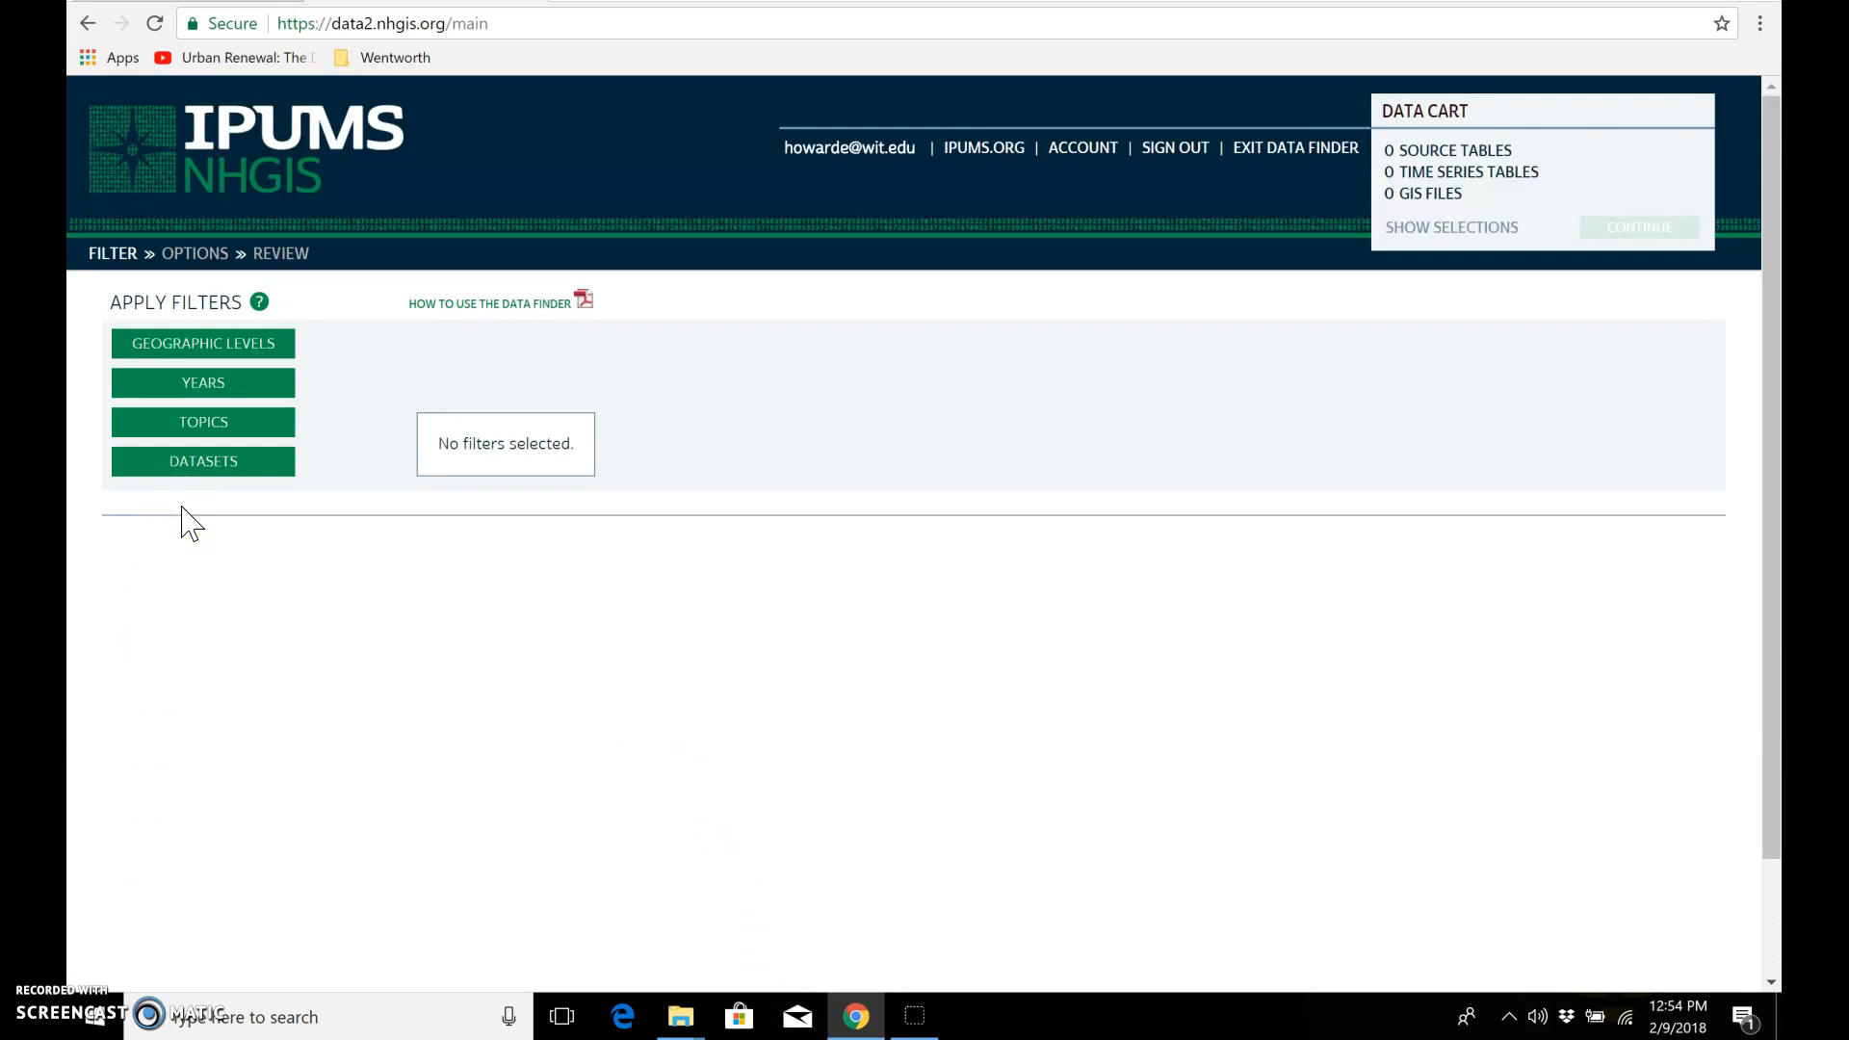
pyautogui.click(207, 386)
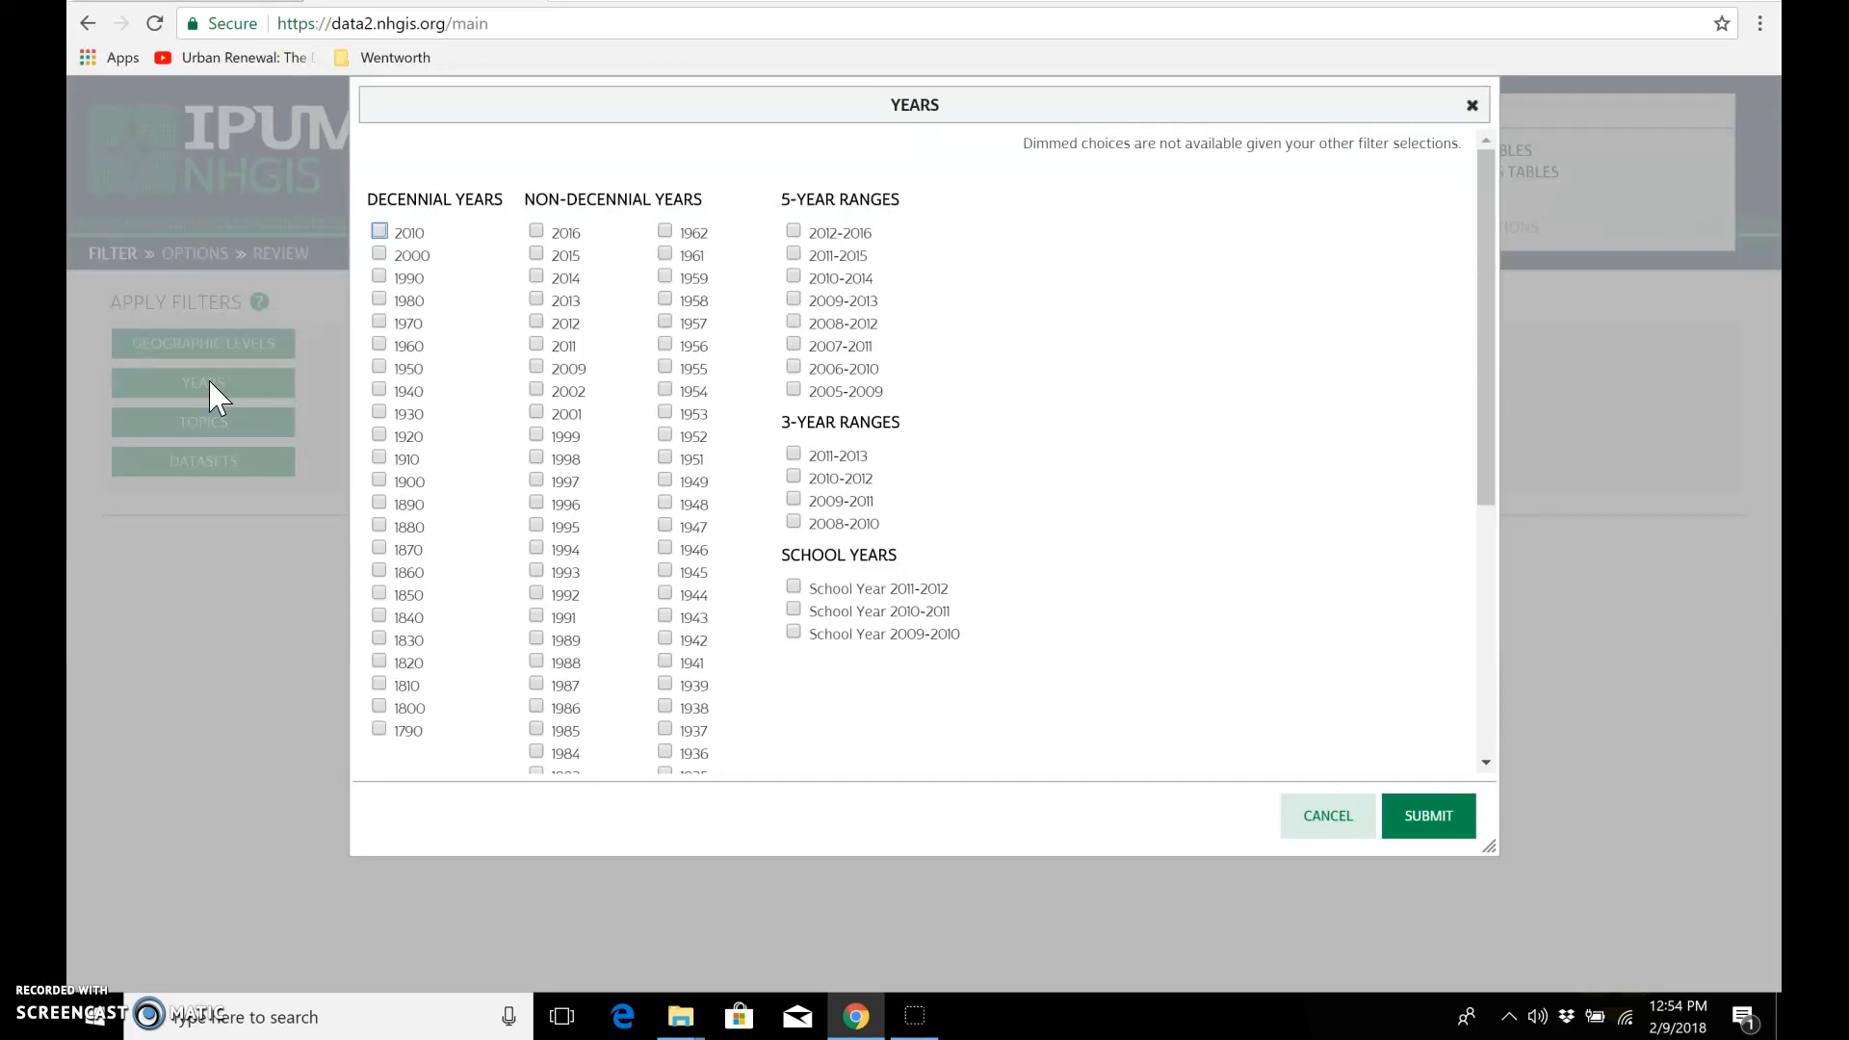
pyautogui.click(380, 390)
pyautogui.click(1460, 817)
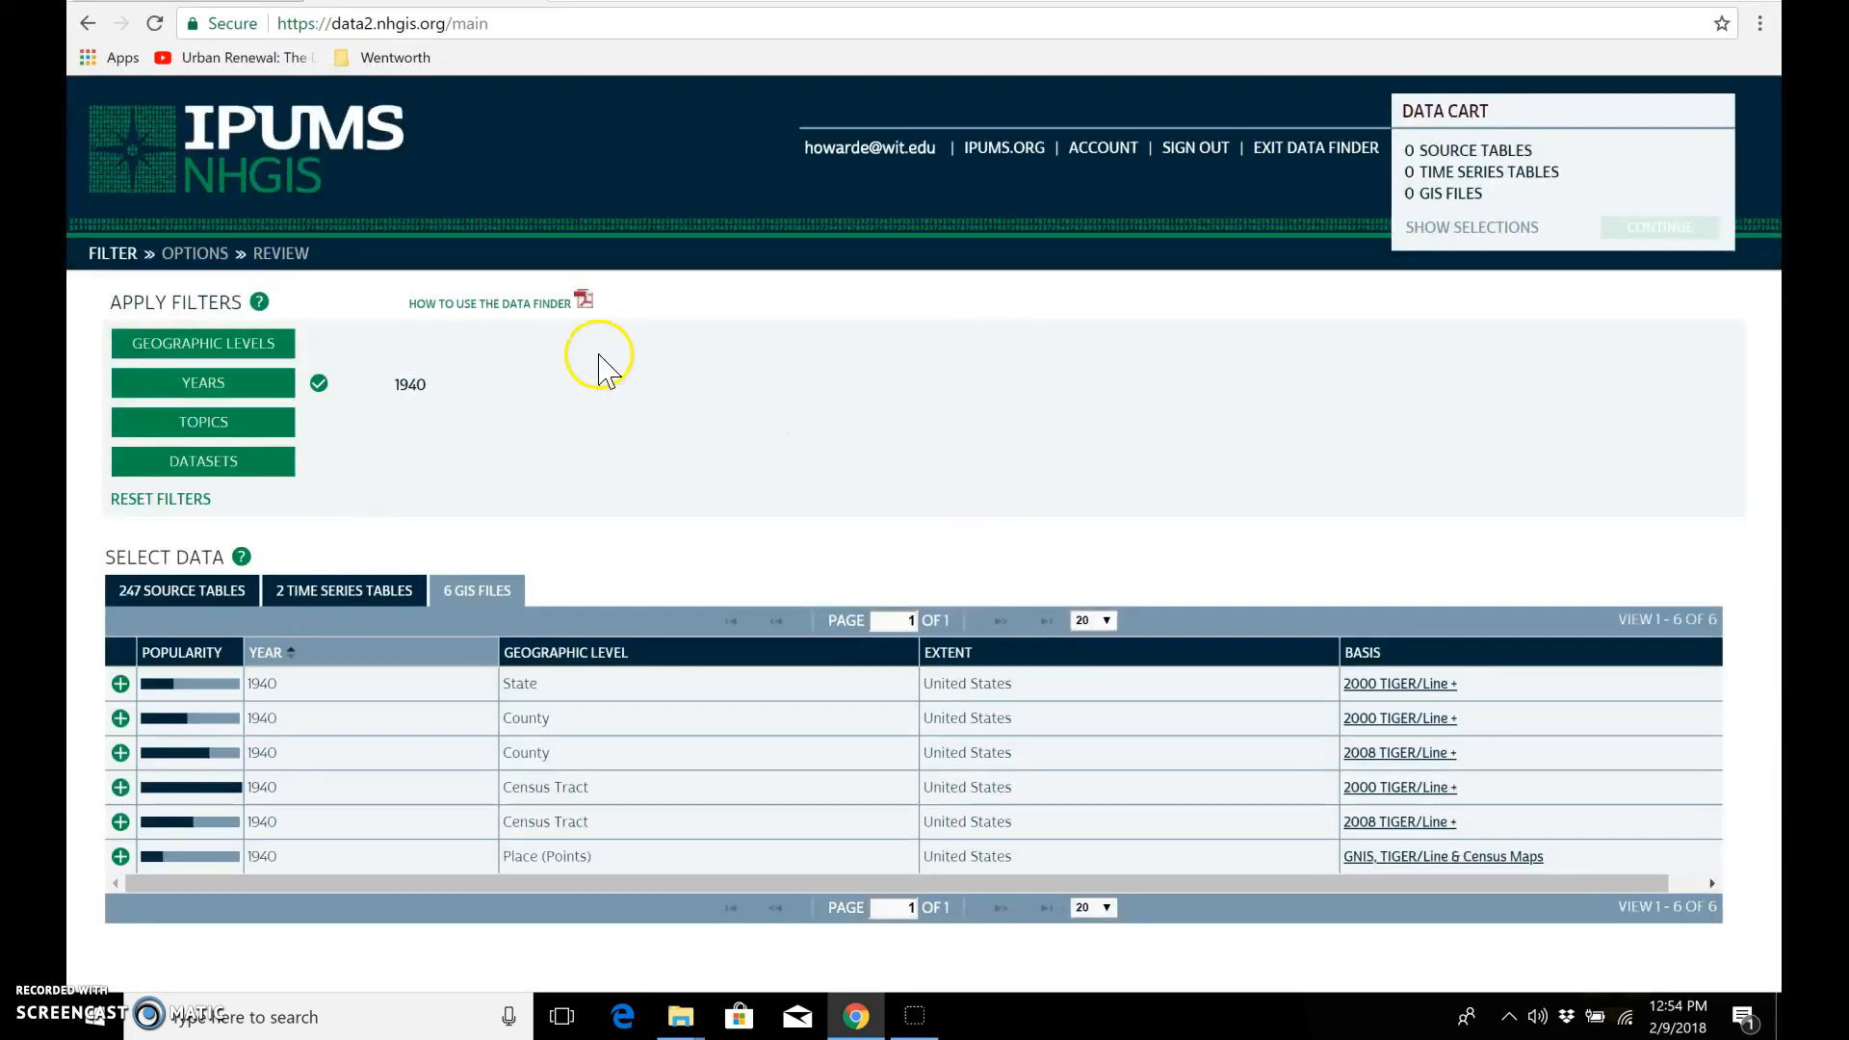
# Step: Add Race from the population topics as a table topic filter and submit it
pyautogui.click(252, 420)
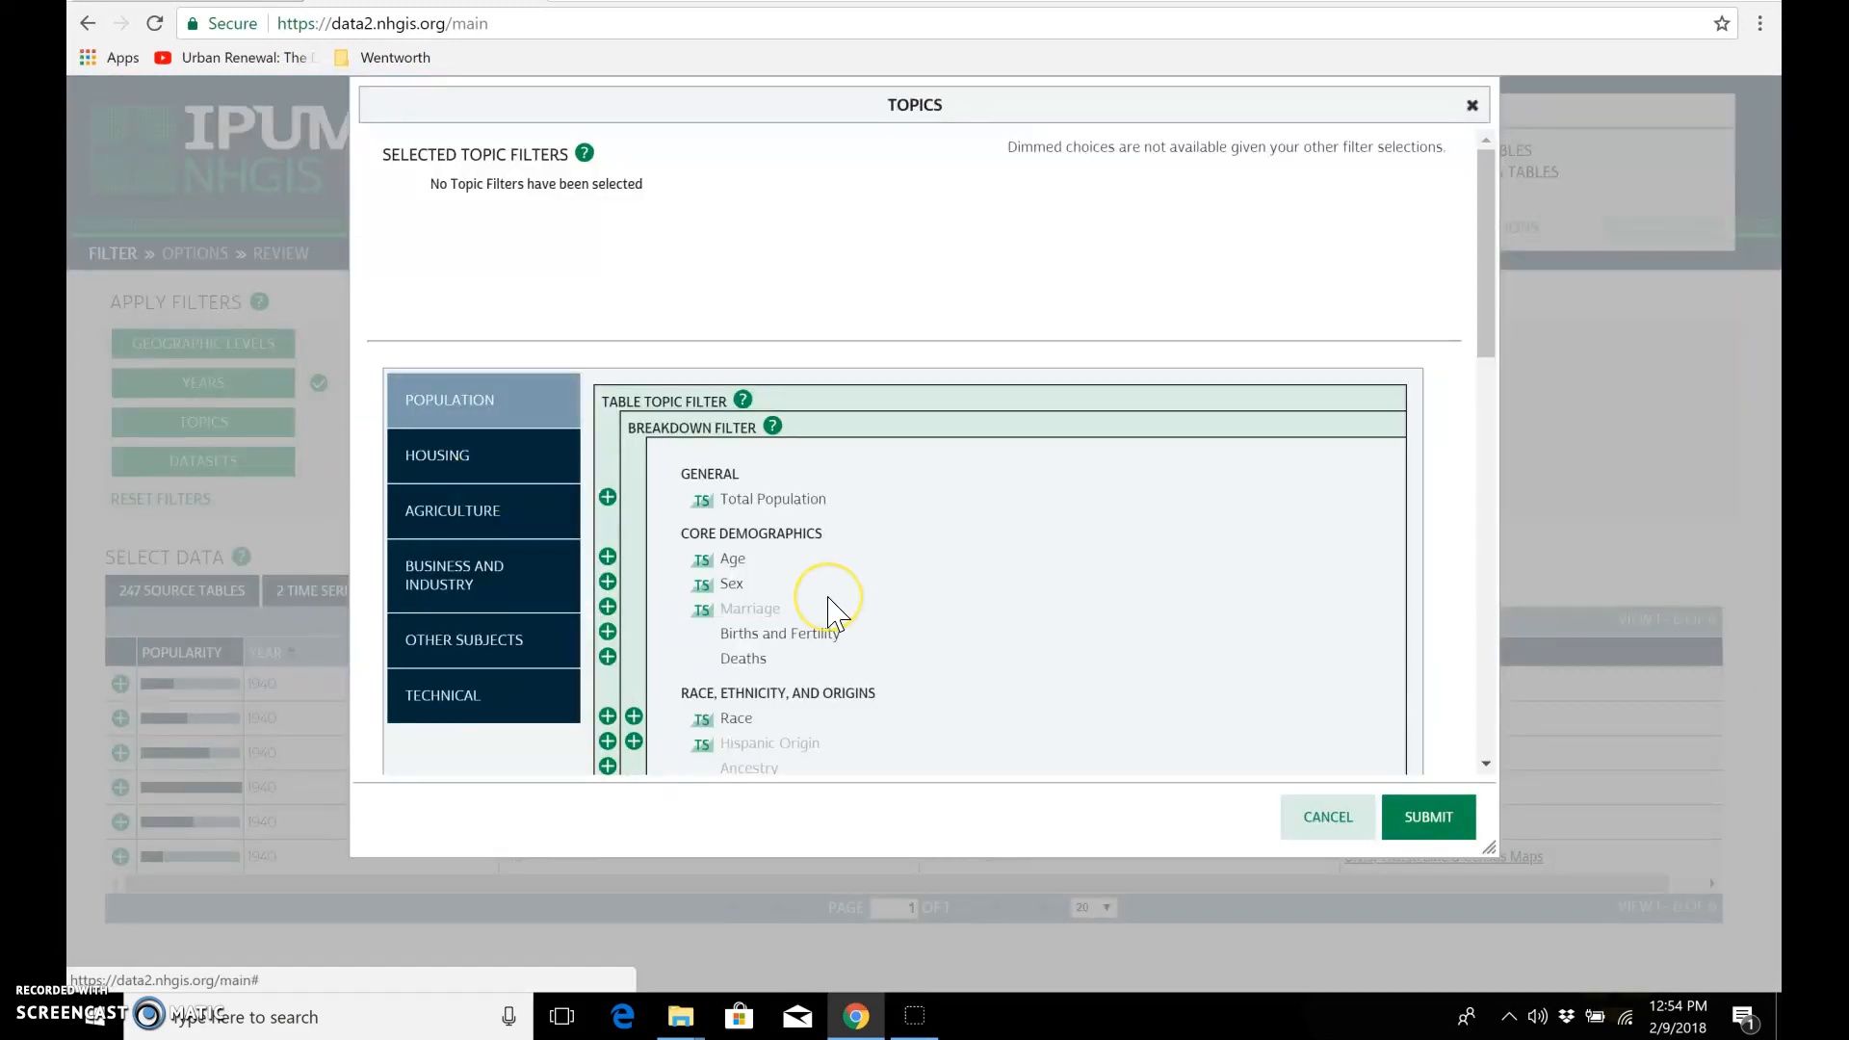
pyautogui.scroll(-3, 830, 611)
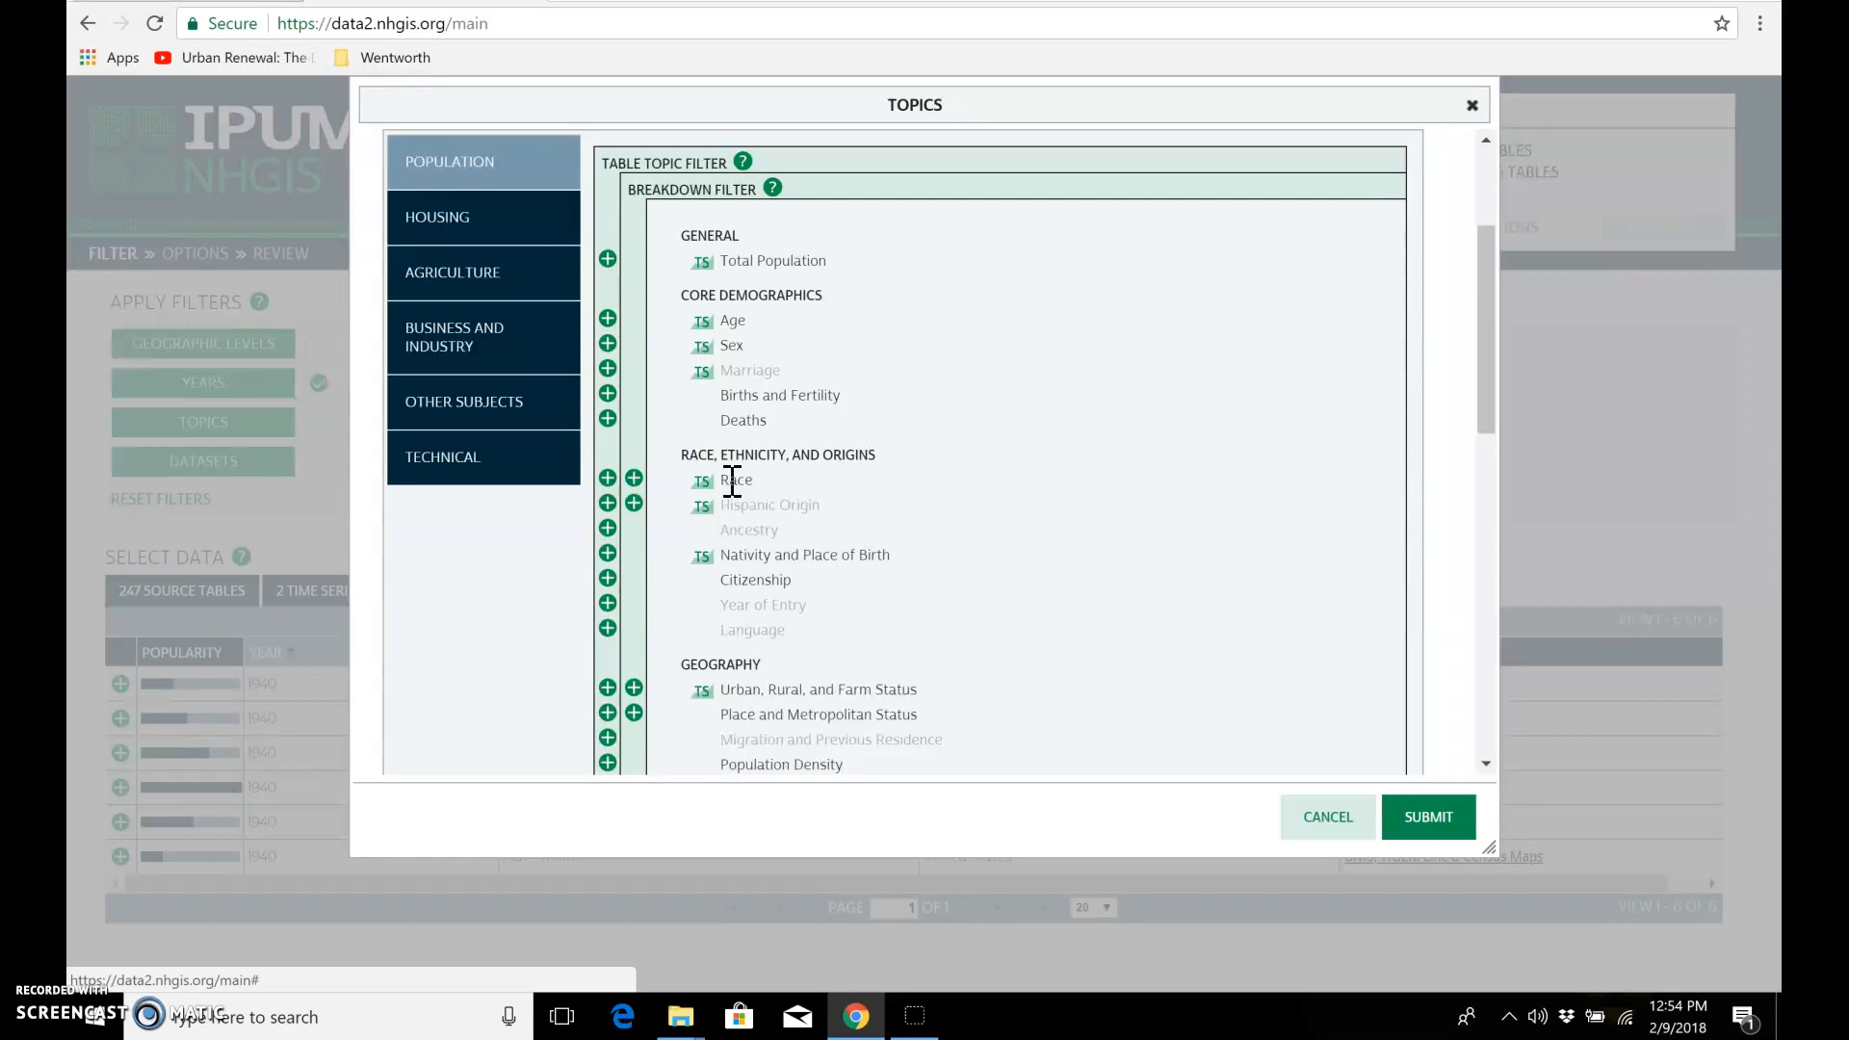
pyautogui.click(608, 477)
pyautogui.click(1440, 820)
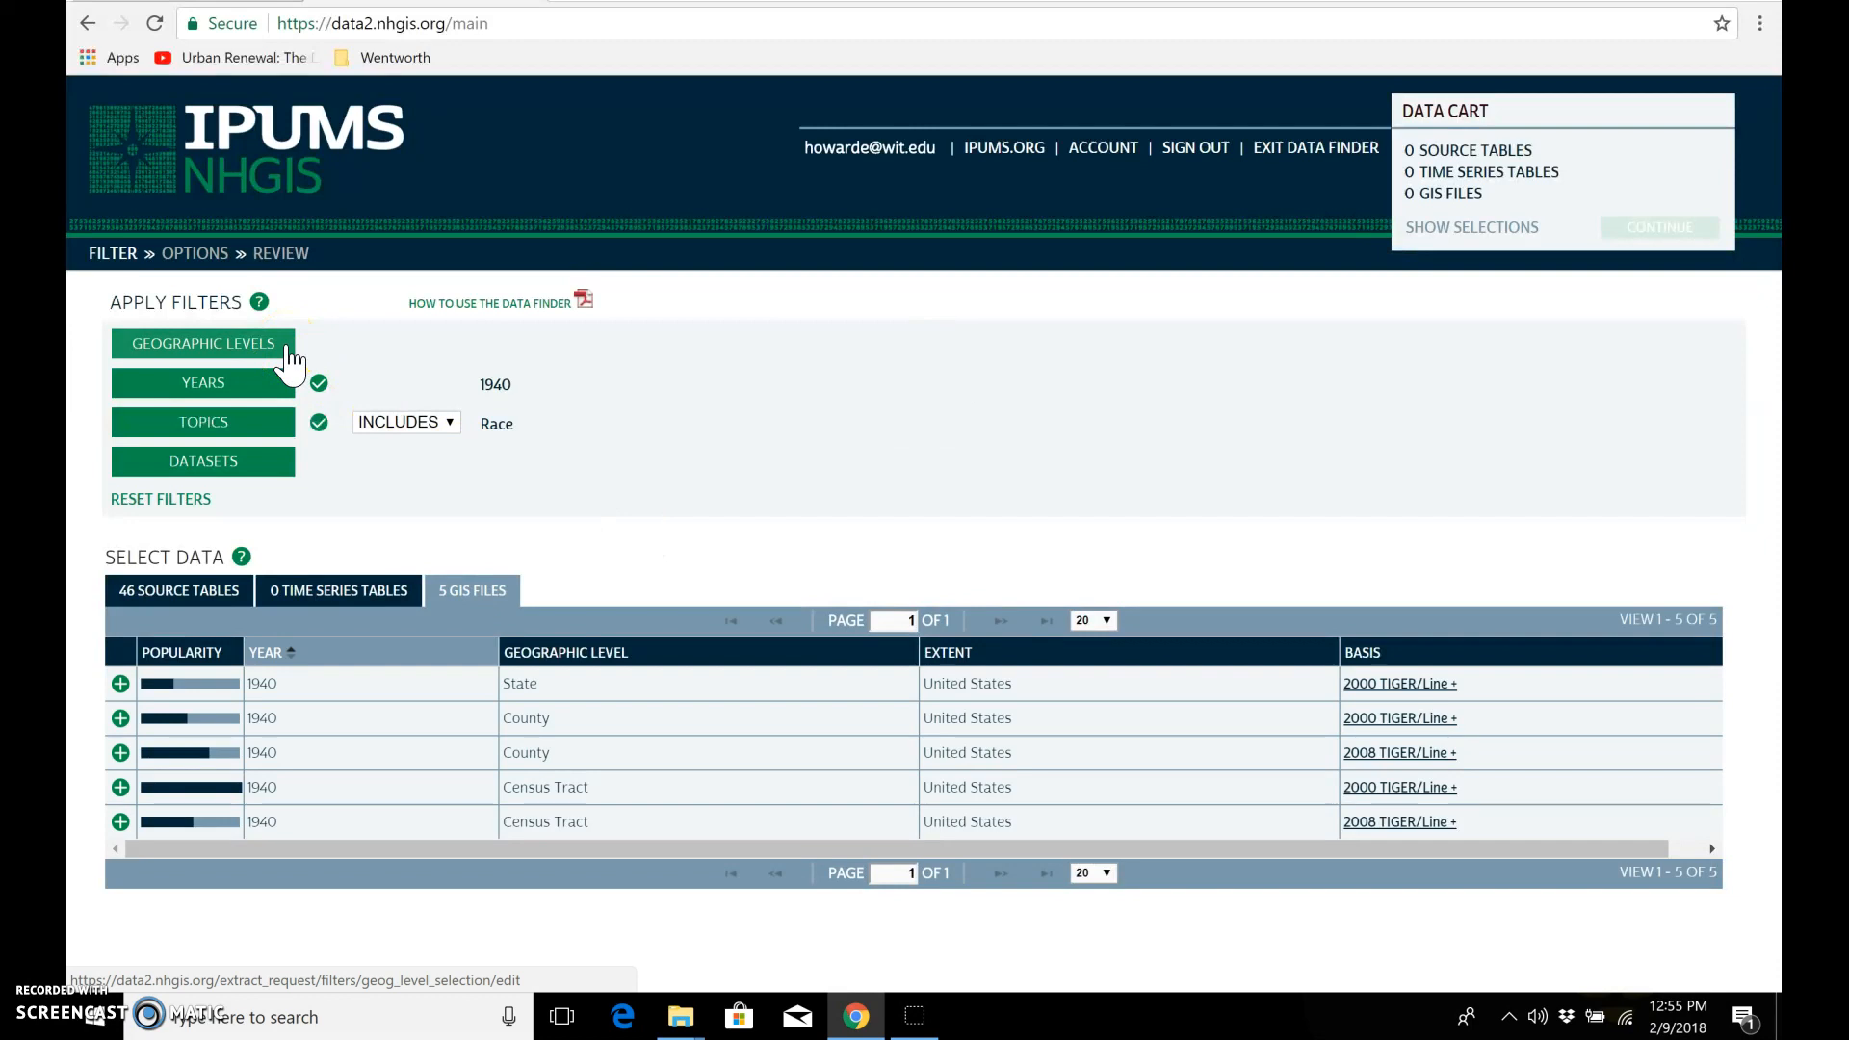
# Step: Set the geographic level filter to Census Tract (by State--County) and submit it
pyautogui.click(288, 353)
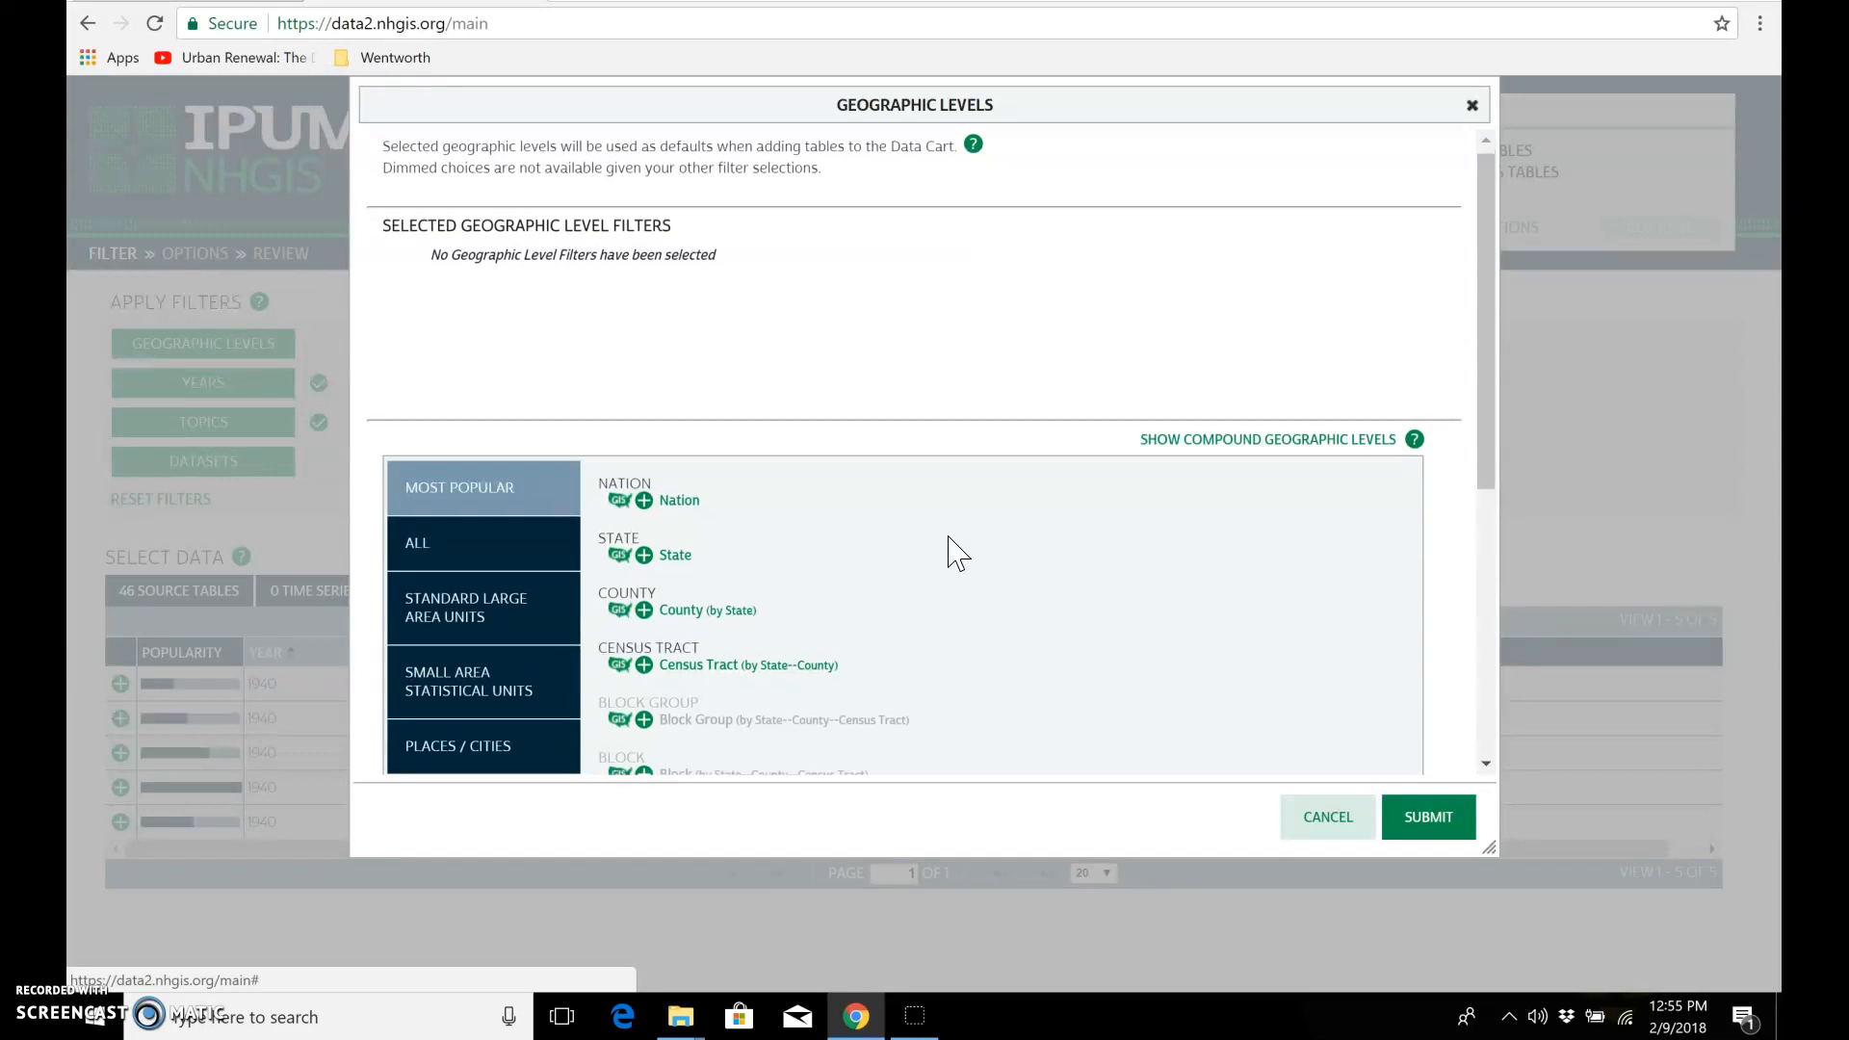
pyautogui.scroll(-3, 956, 554)
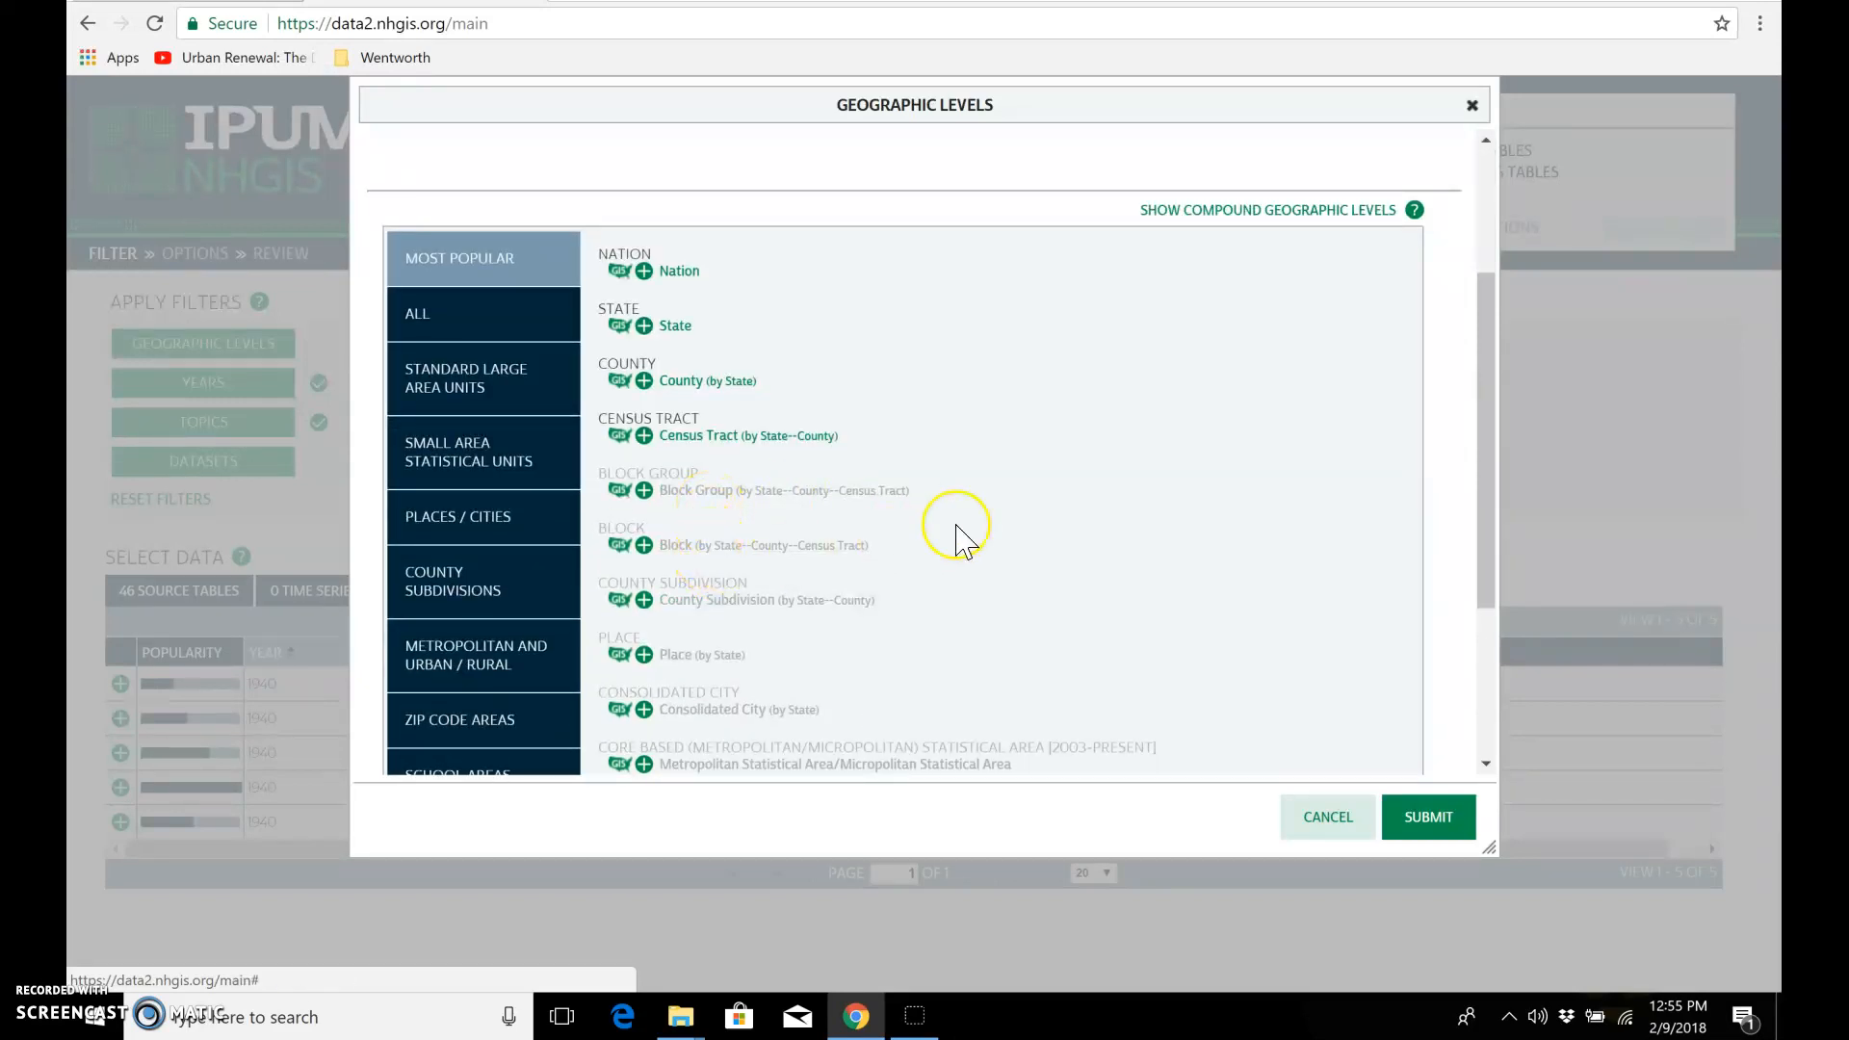
pyautogui.scroll(3, 963, 541)
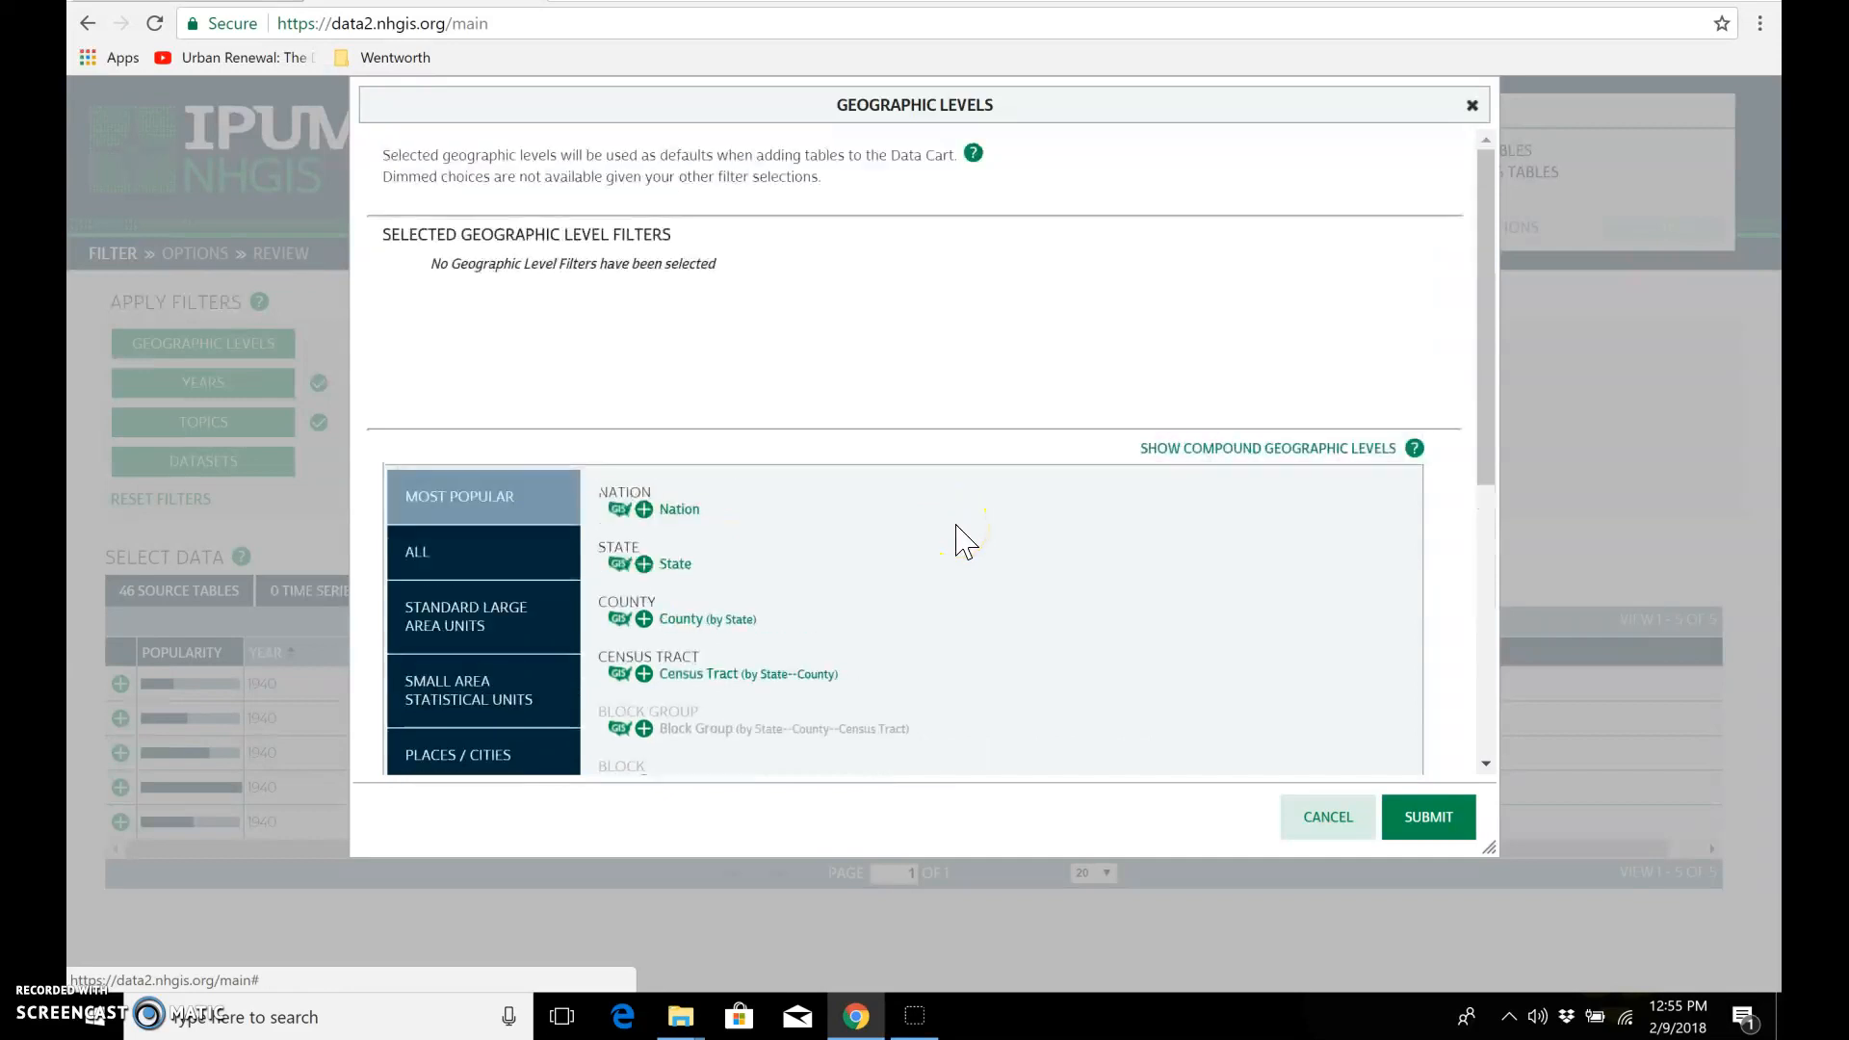
pyautogui.click(671, 674)
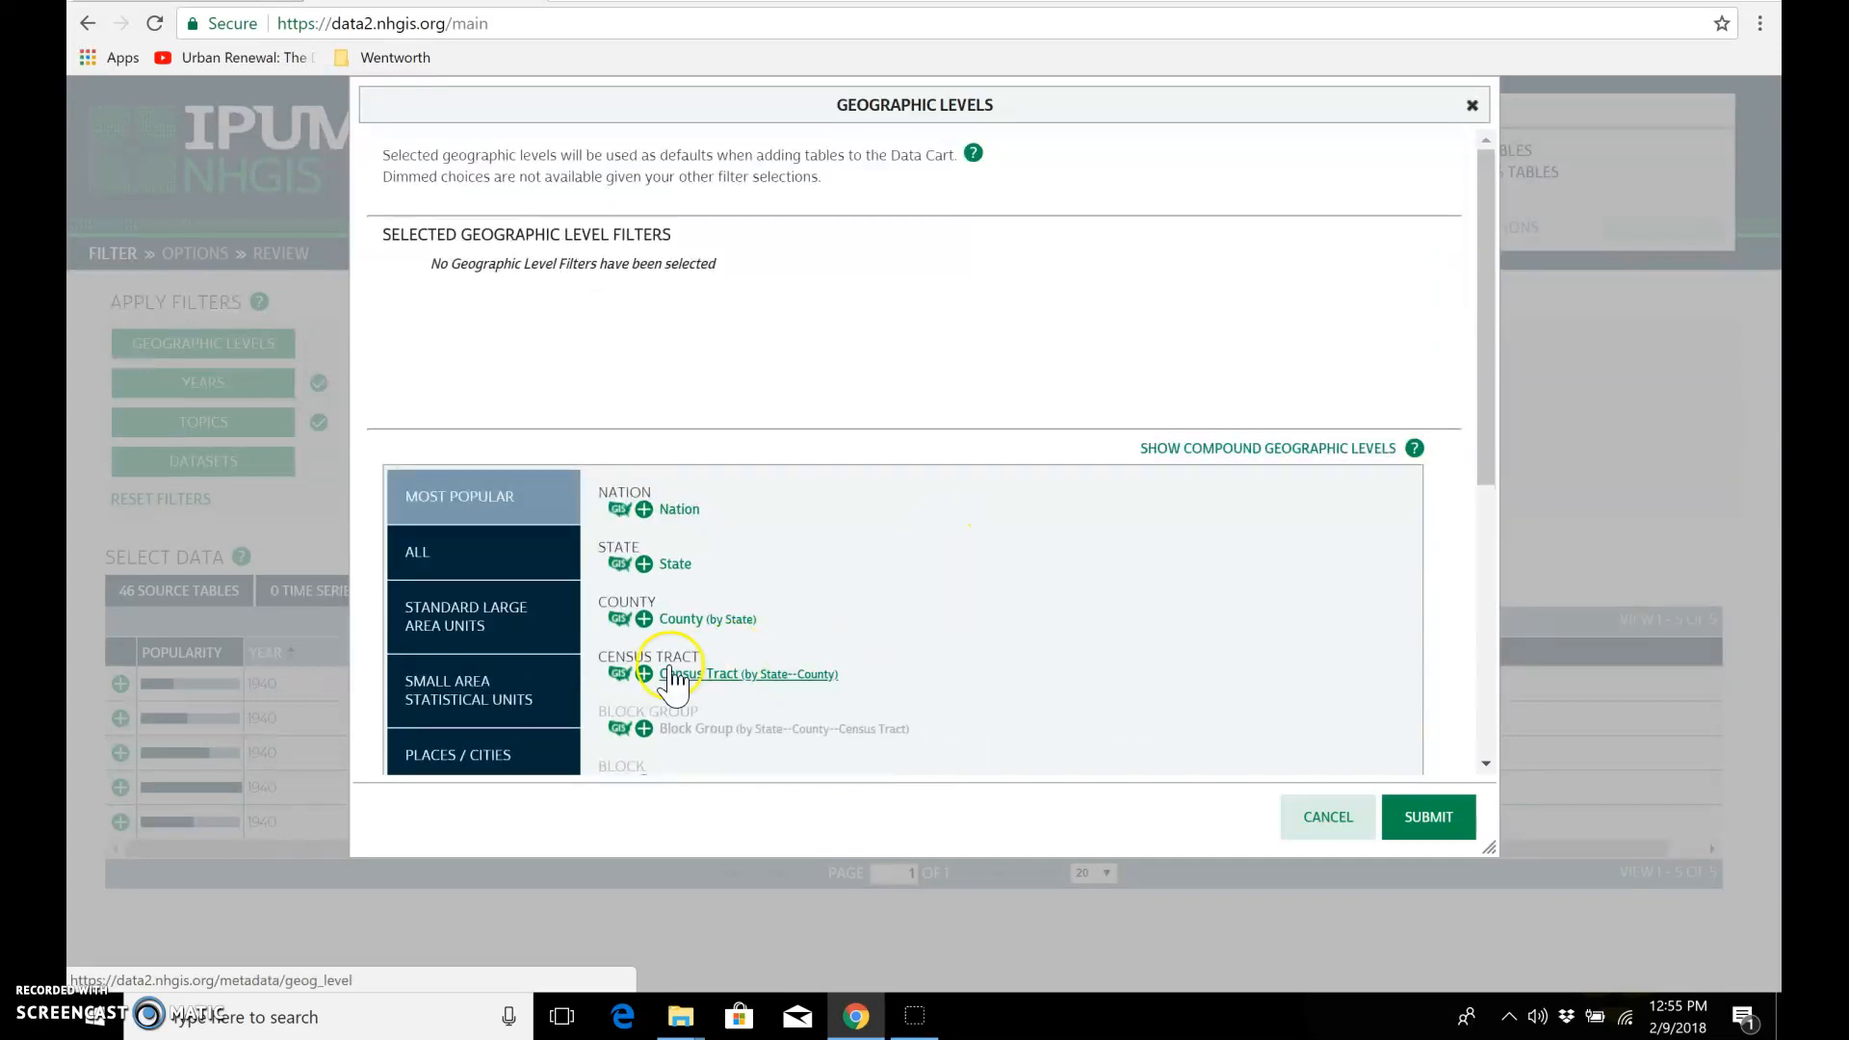
pyautogui.click(644, 673)
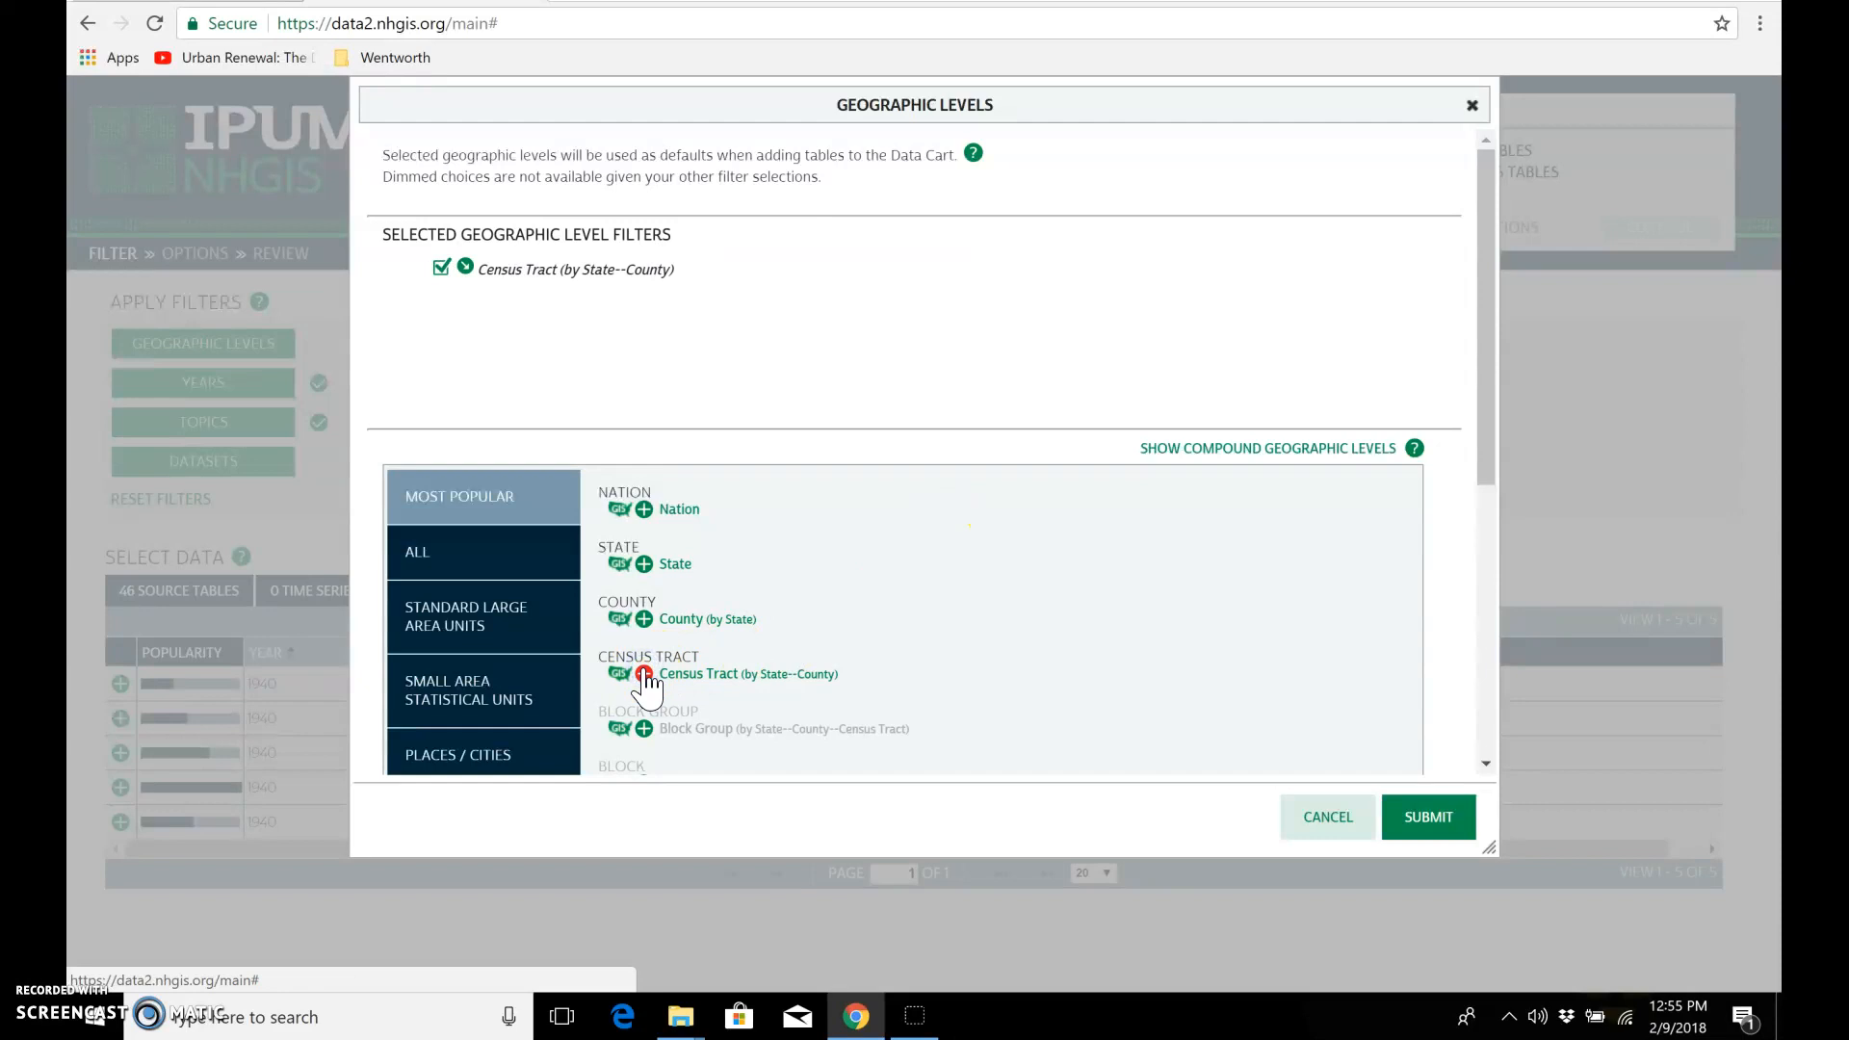
pyautogui.click(1425, 819)
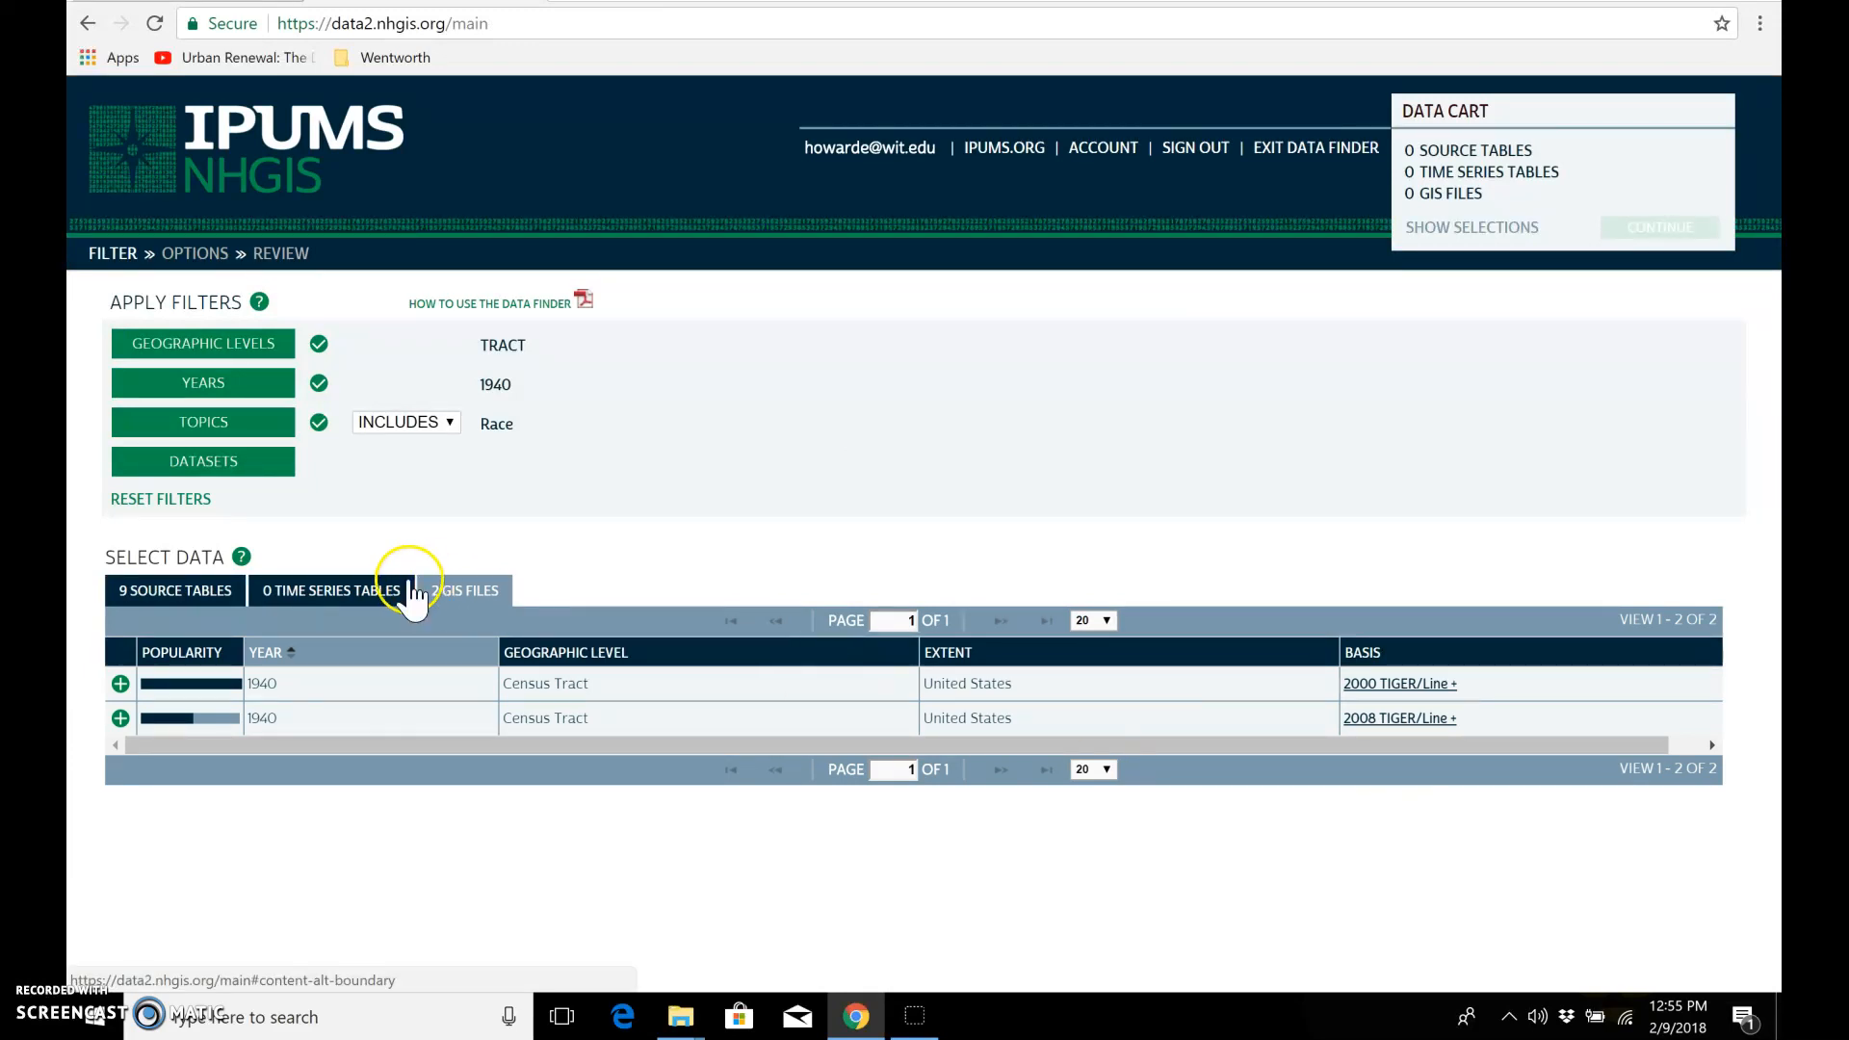
# Step: Add the NT2 Population by Race source table from the 1940_tPH_Major dataset to the data cart
pyautogui.click(186, 592)
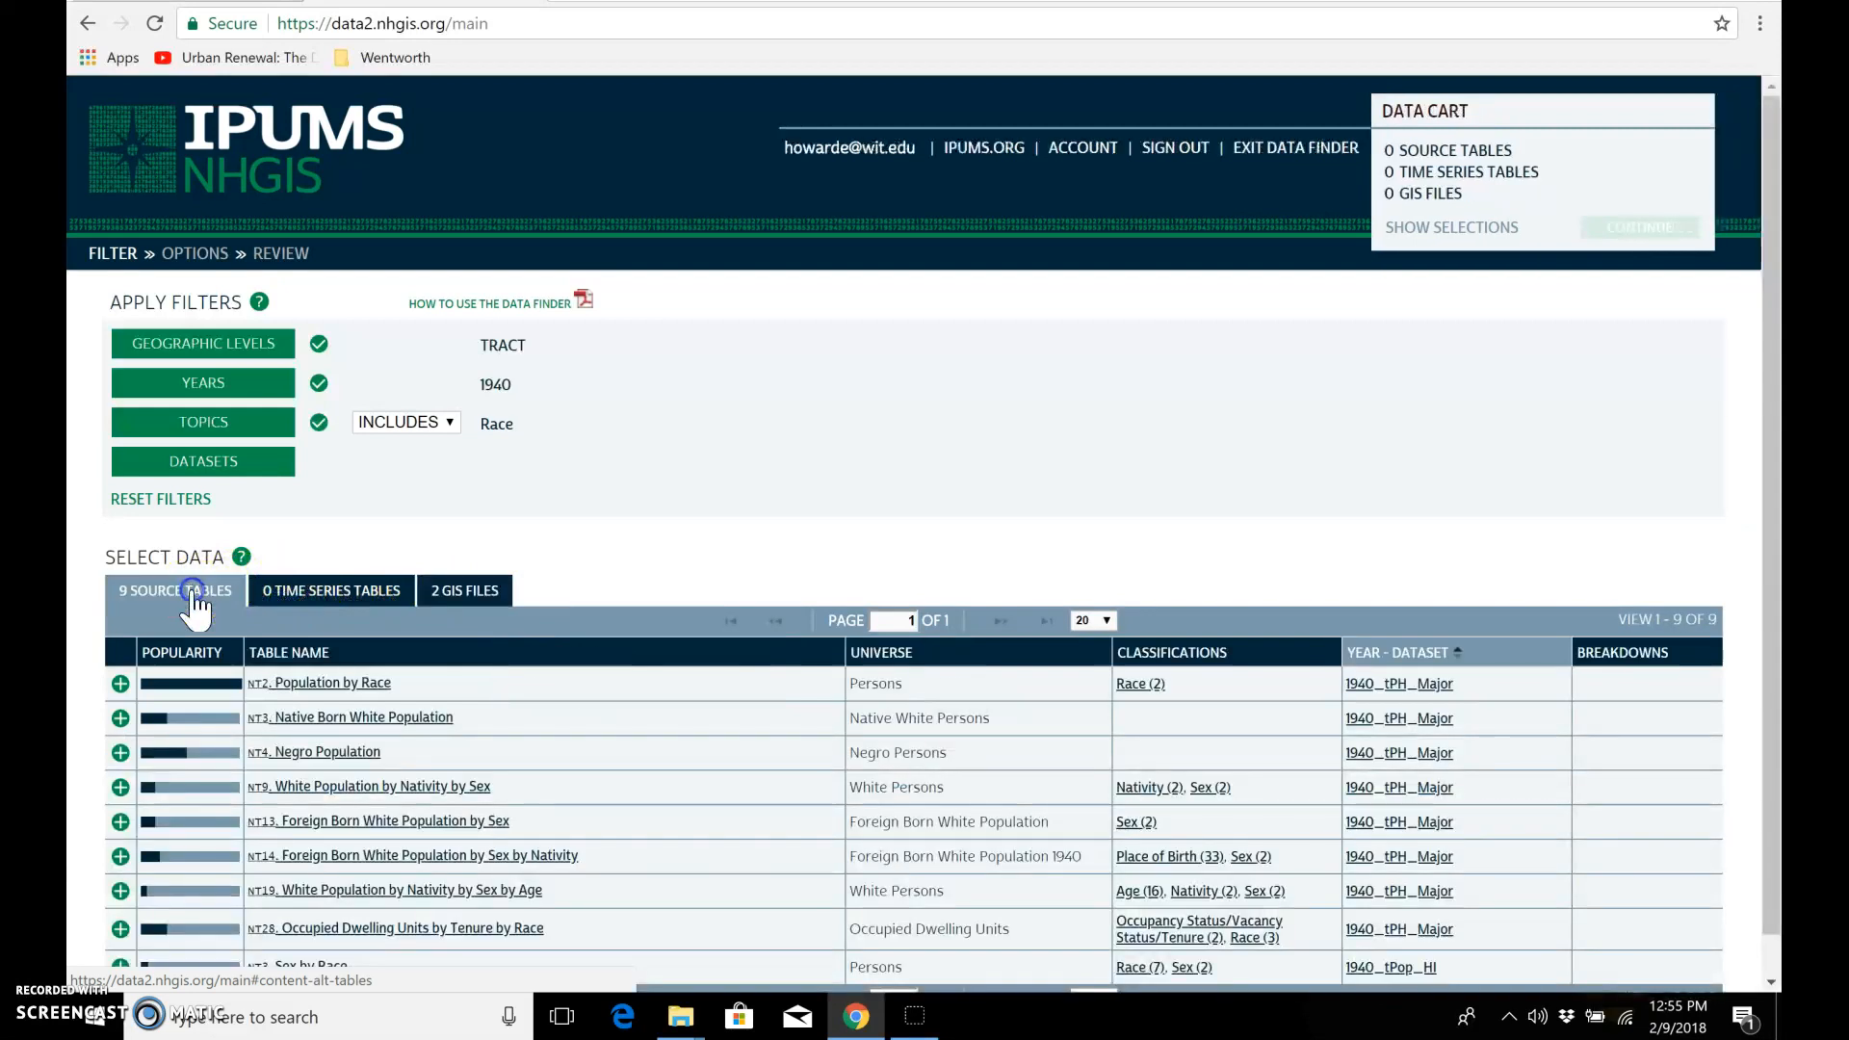
pyautogui.scroll(-1, 198, 604)
pyautogui.click(192, 592)
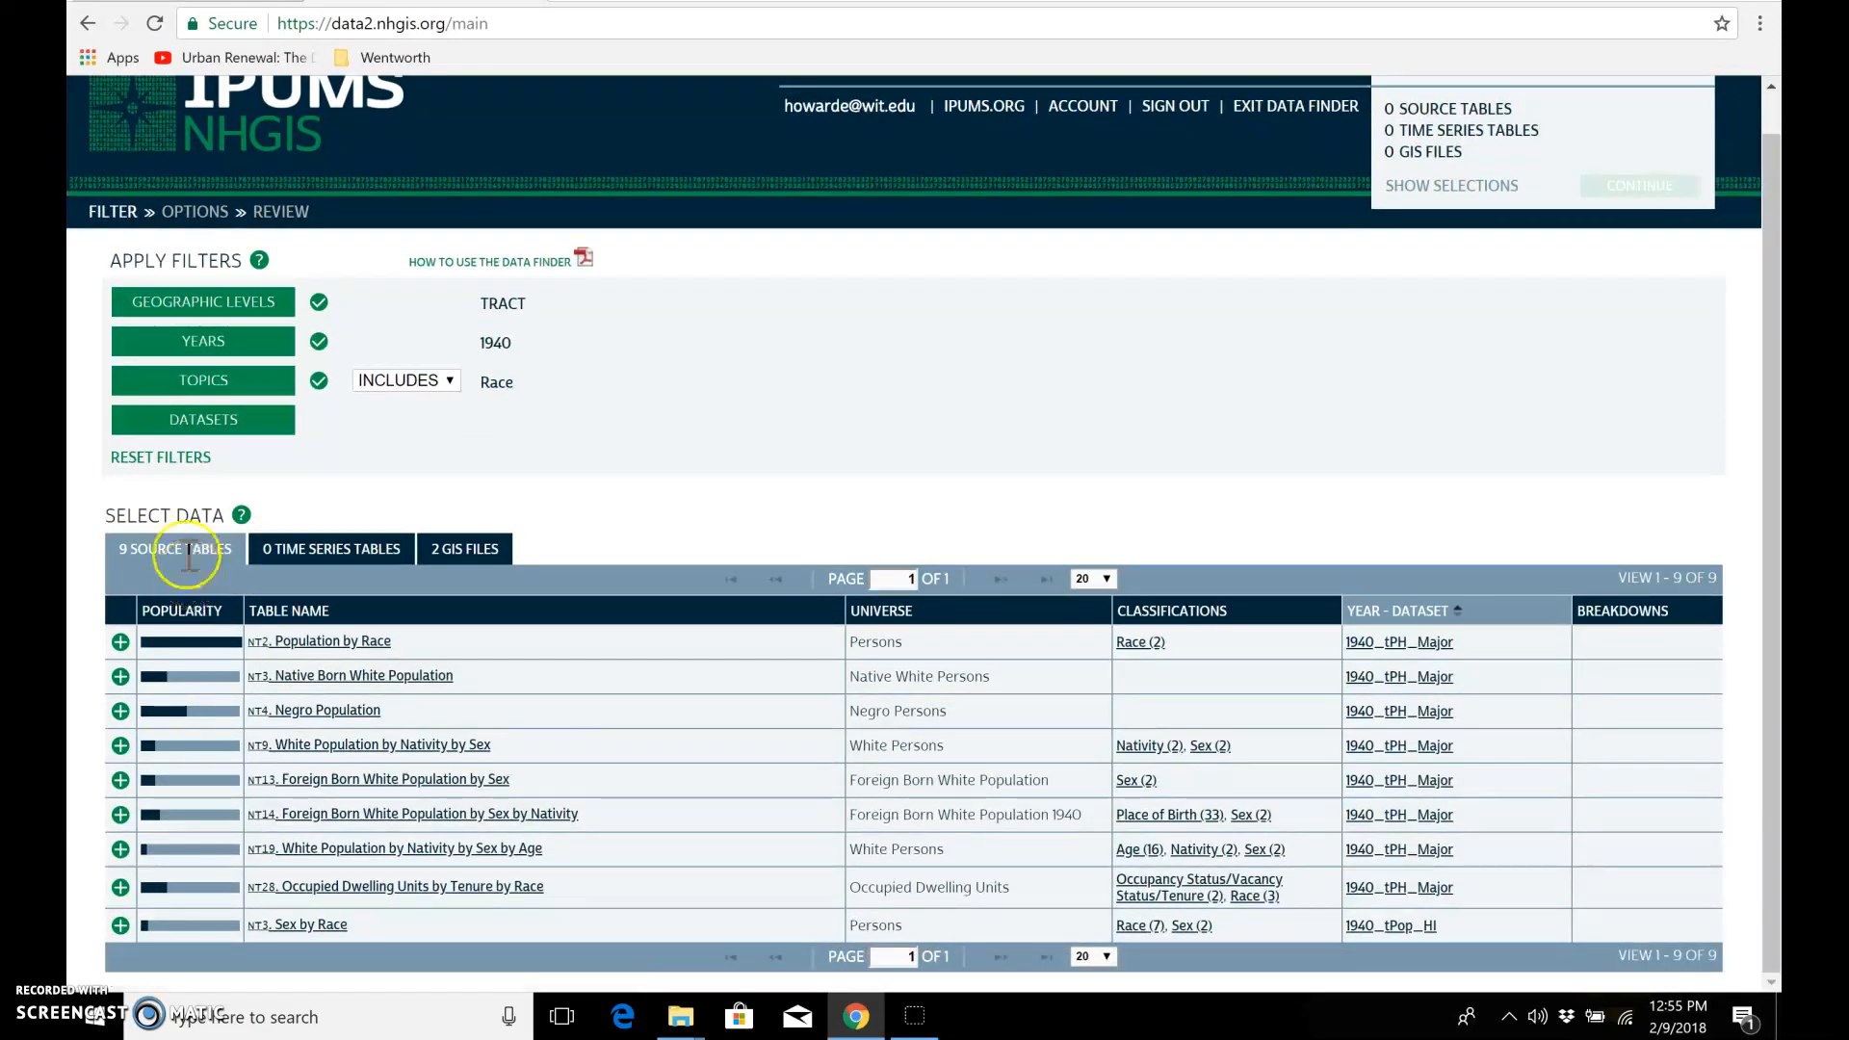
pyautogui.click(246, 595)
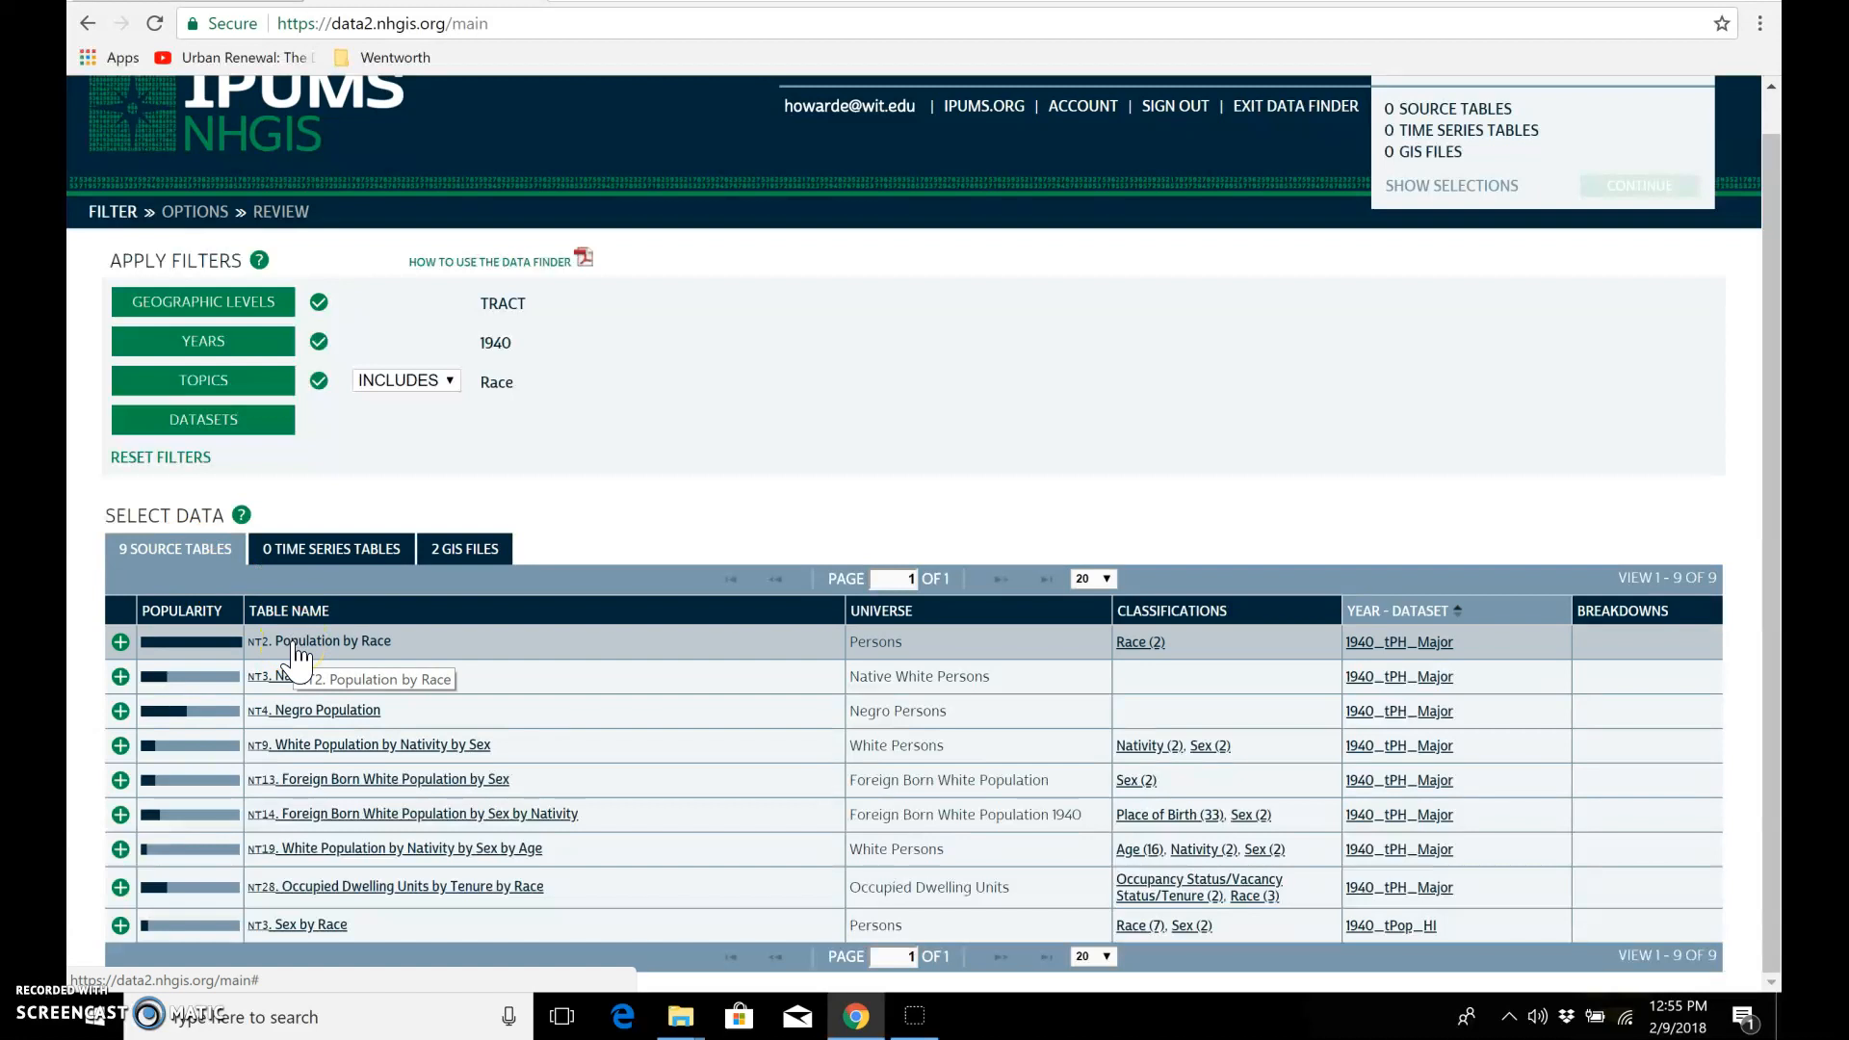
pyautogui.click(120, 643)
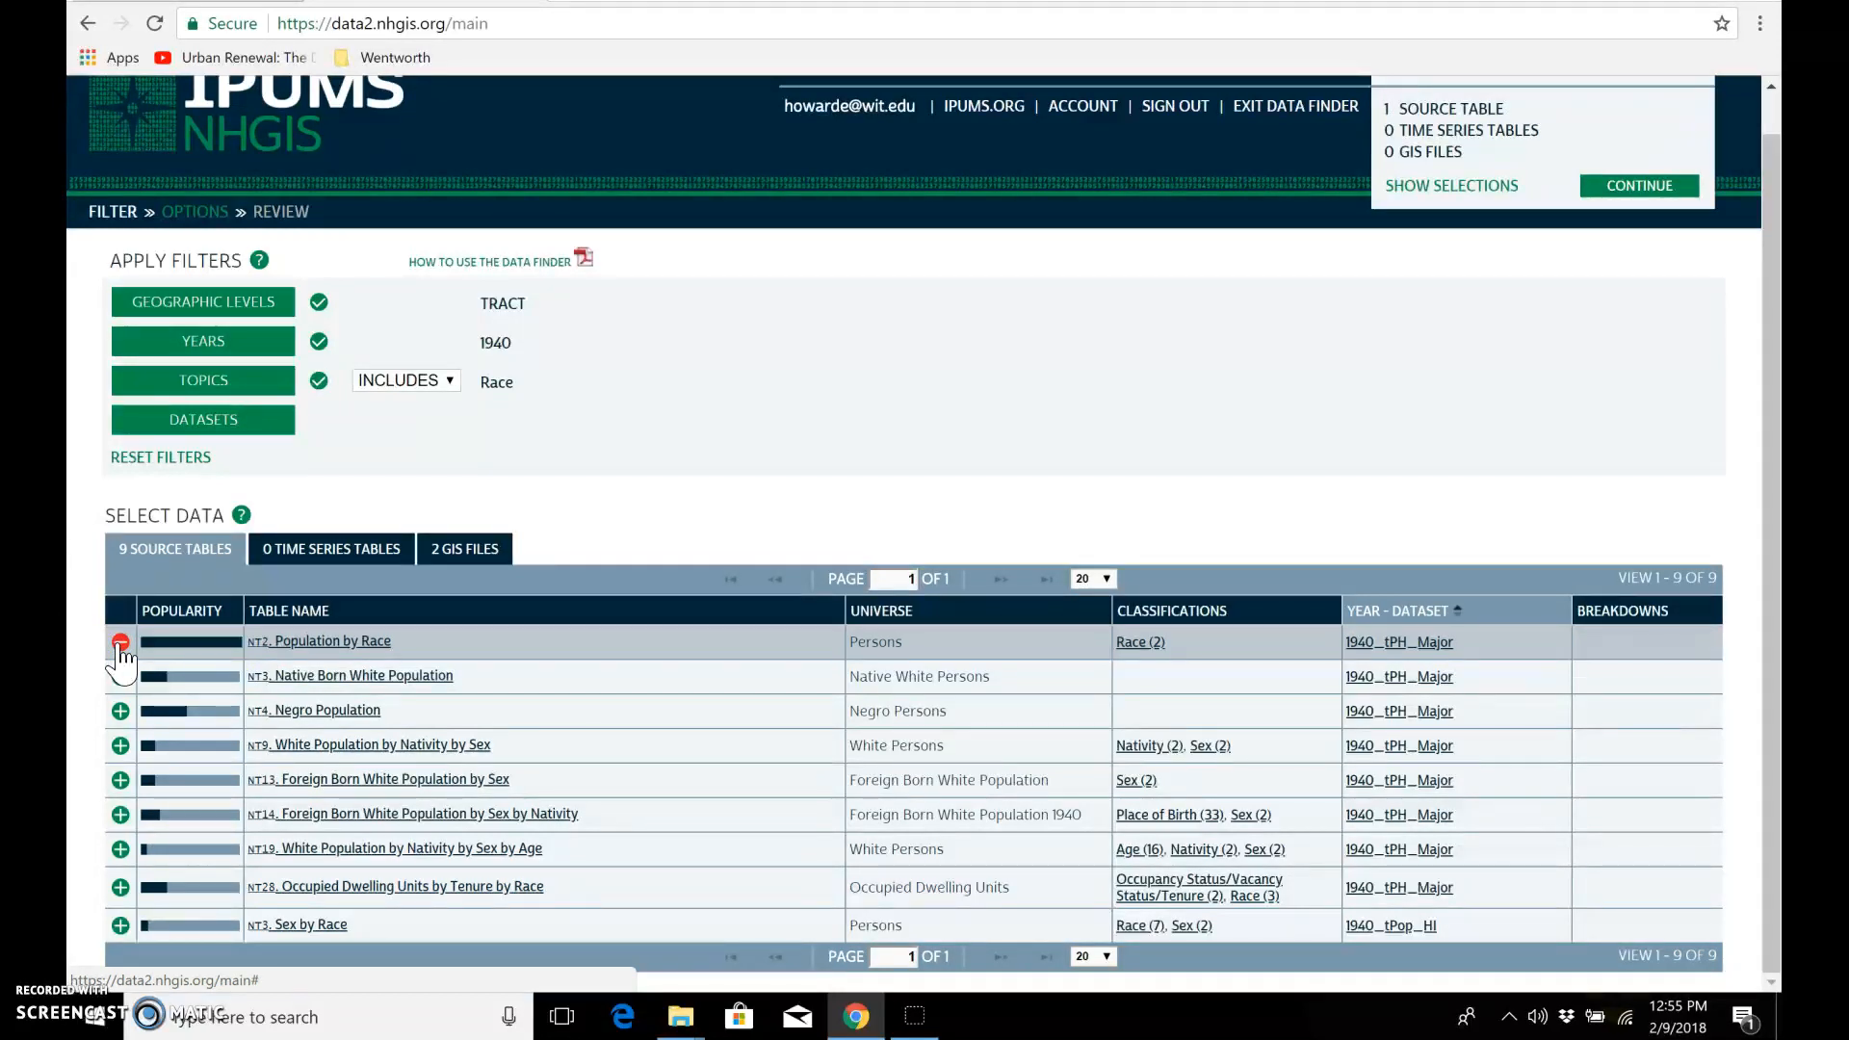
pyautogui.click(226, 424)
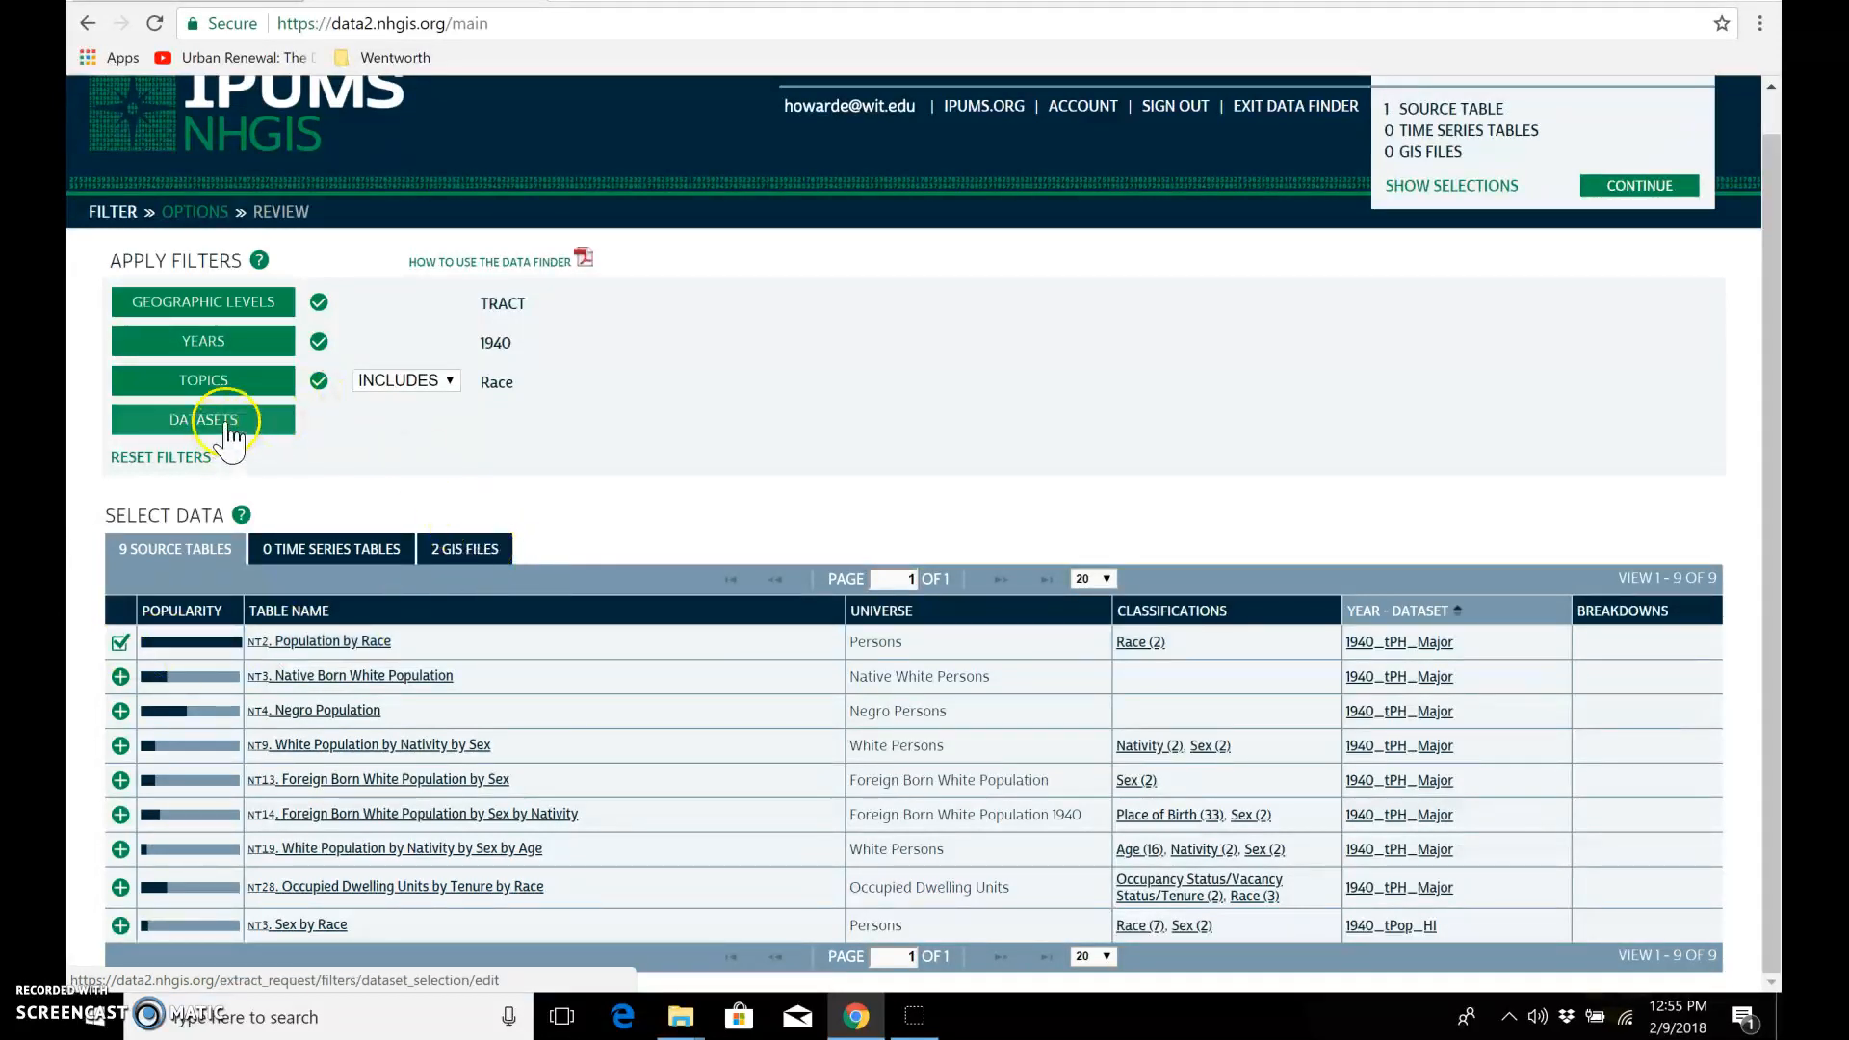
# Step: Add the 1940 Census Tract GIS file based on 2000 TIGER/Line + to the data cart
pyautogui.click(481, 553)
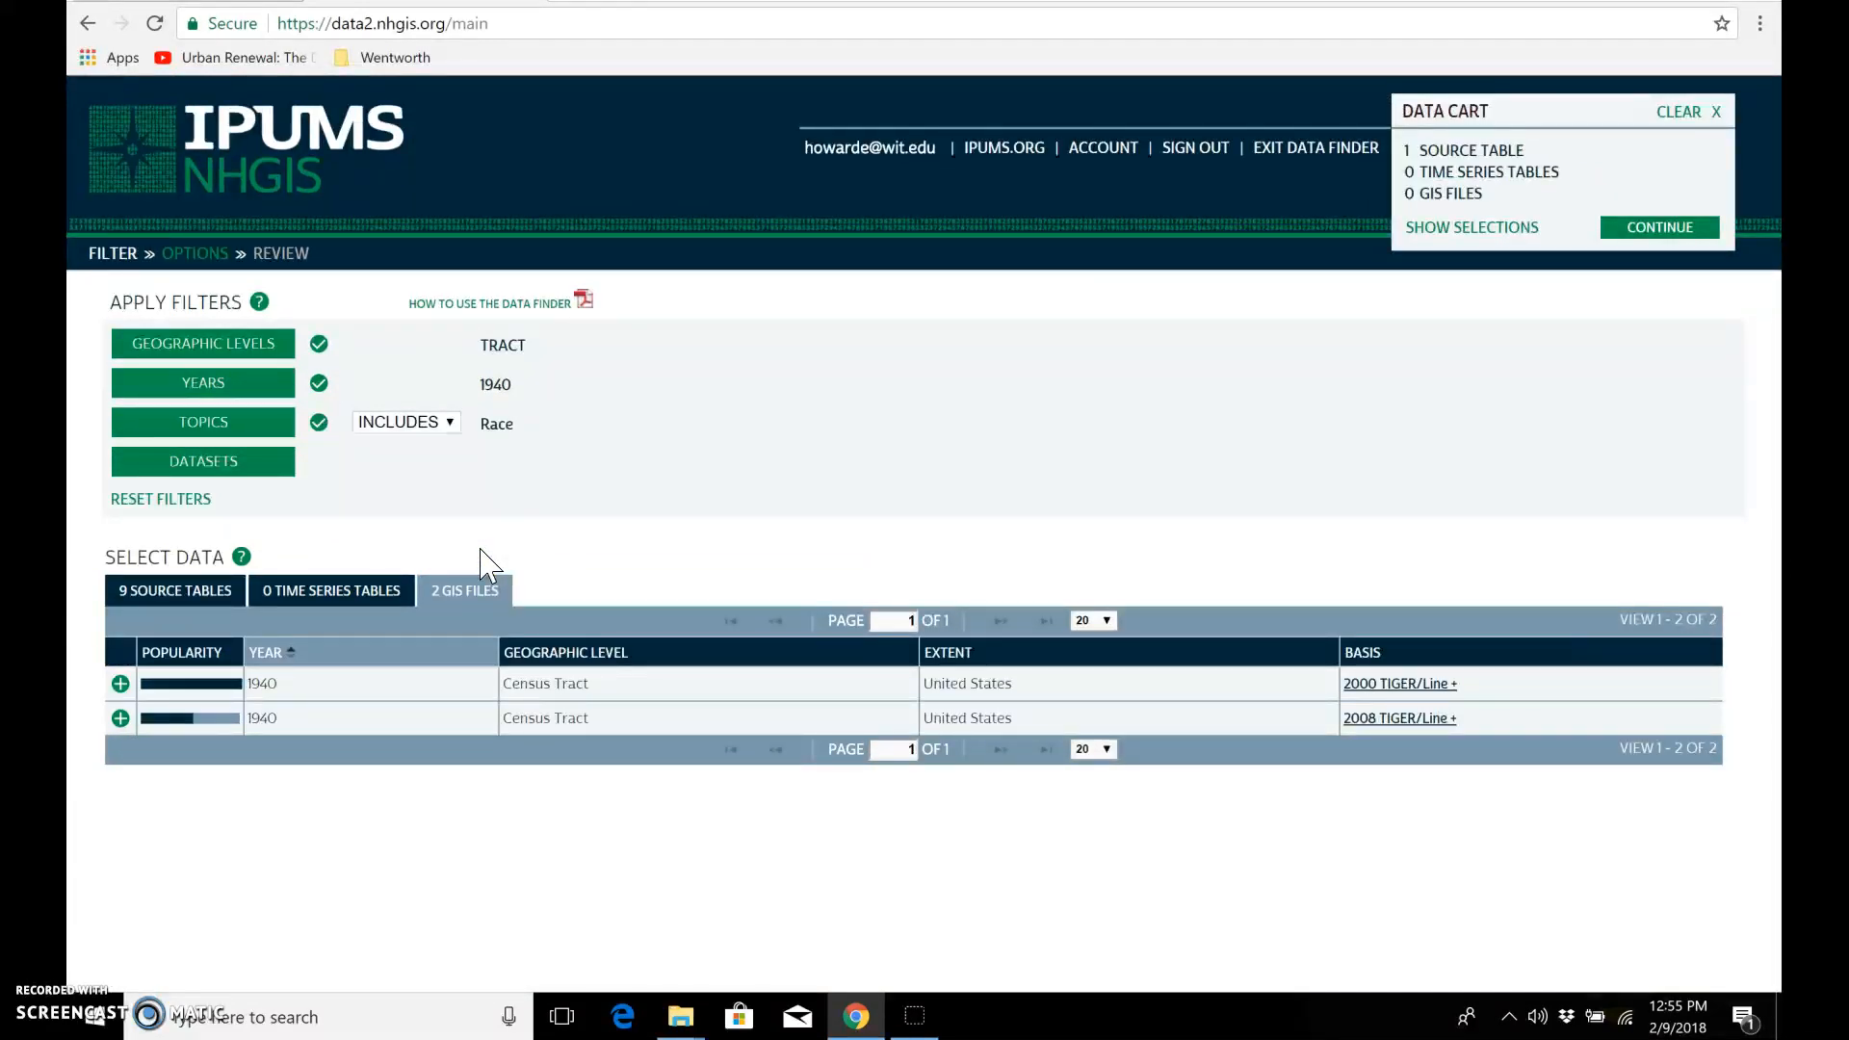
pyautogui.click(120, 684)
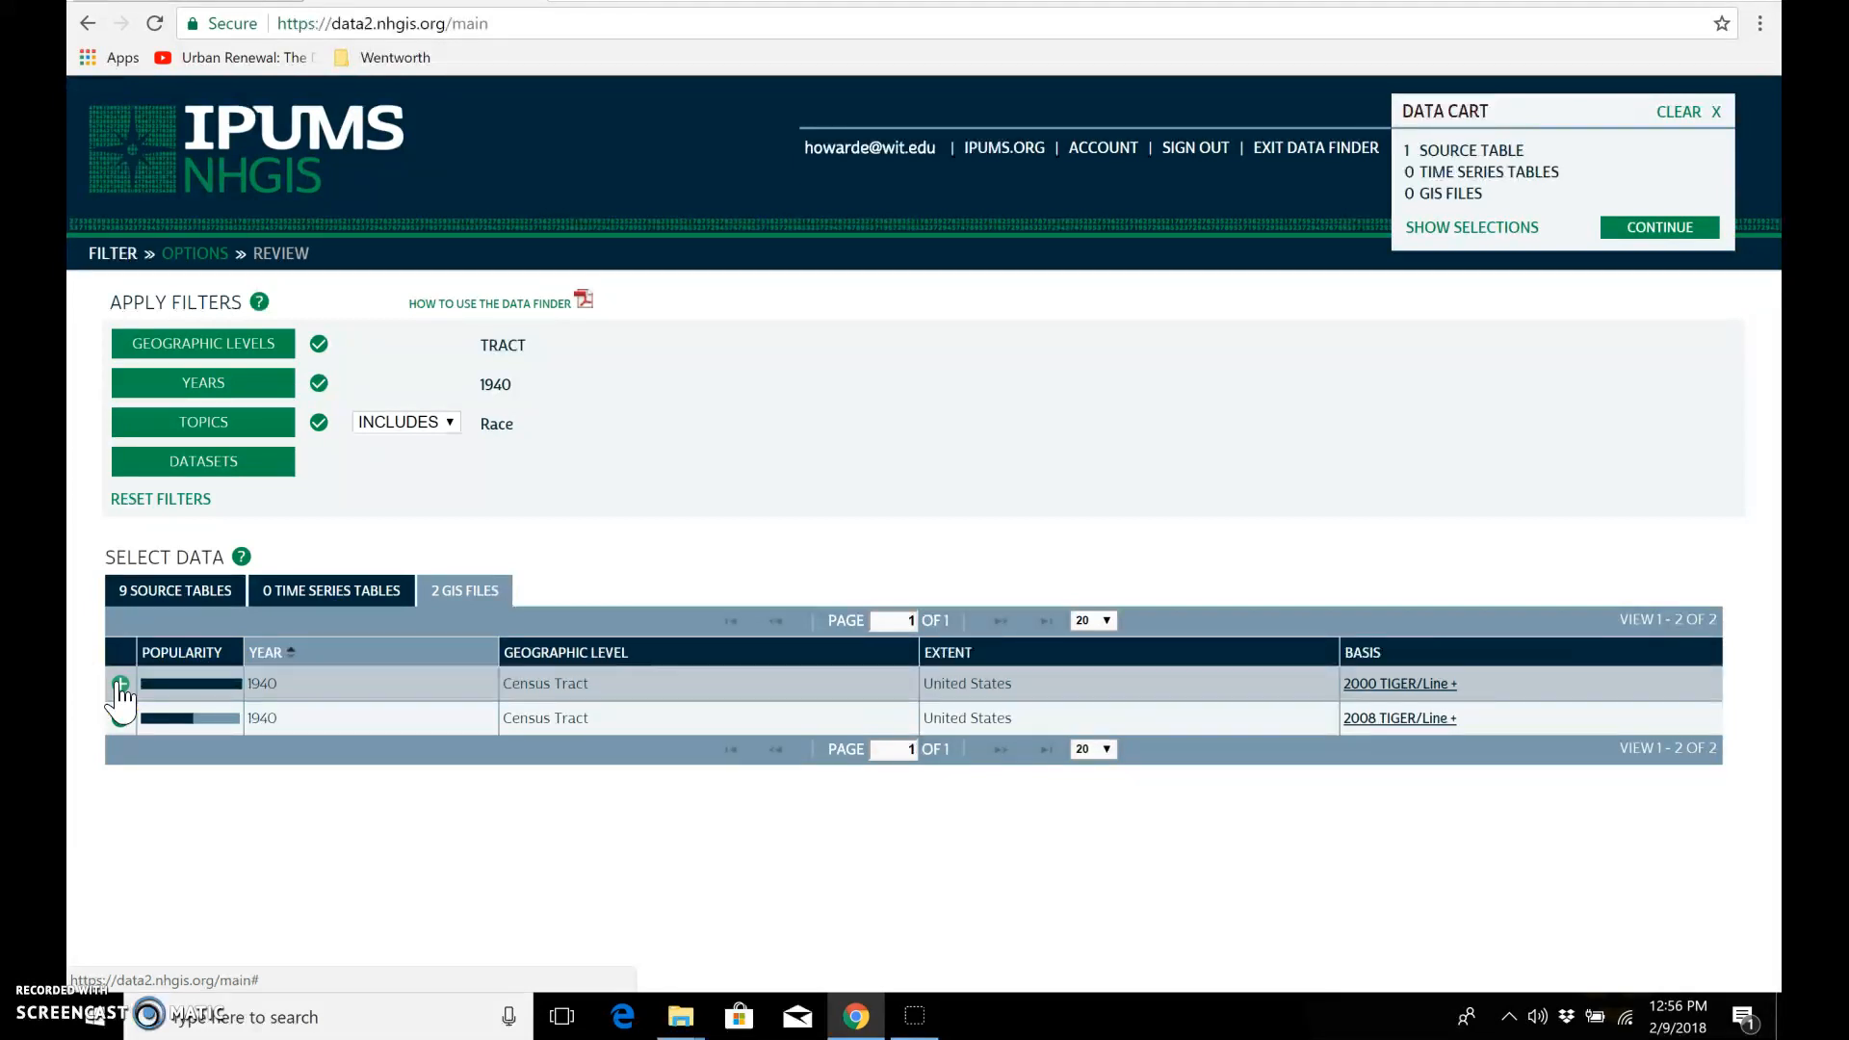
pyautogui.click(121, 684)
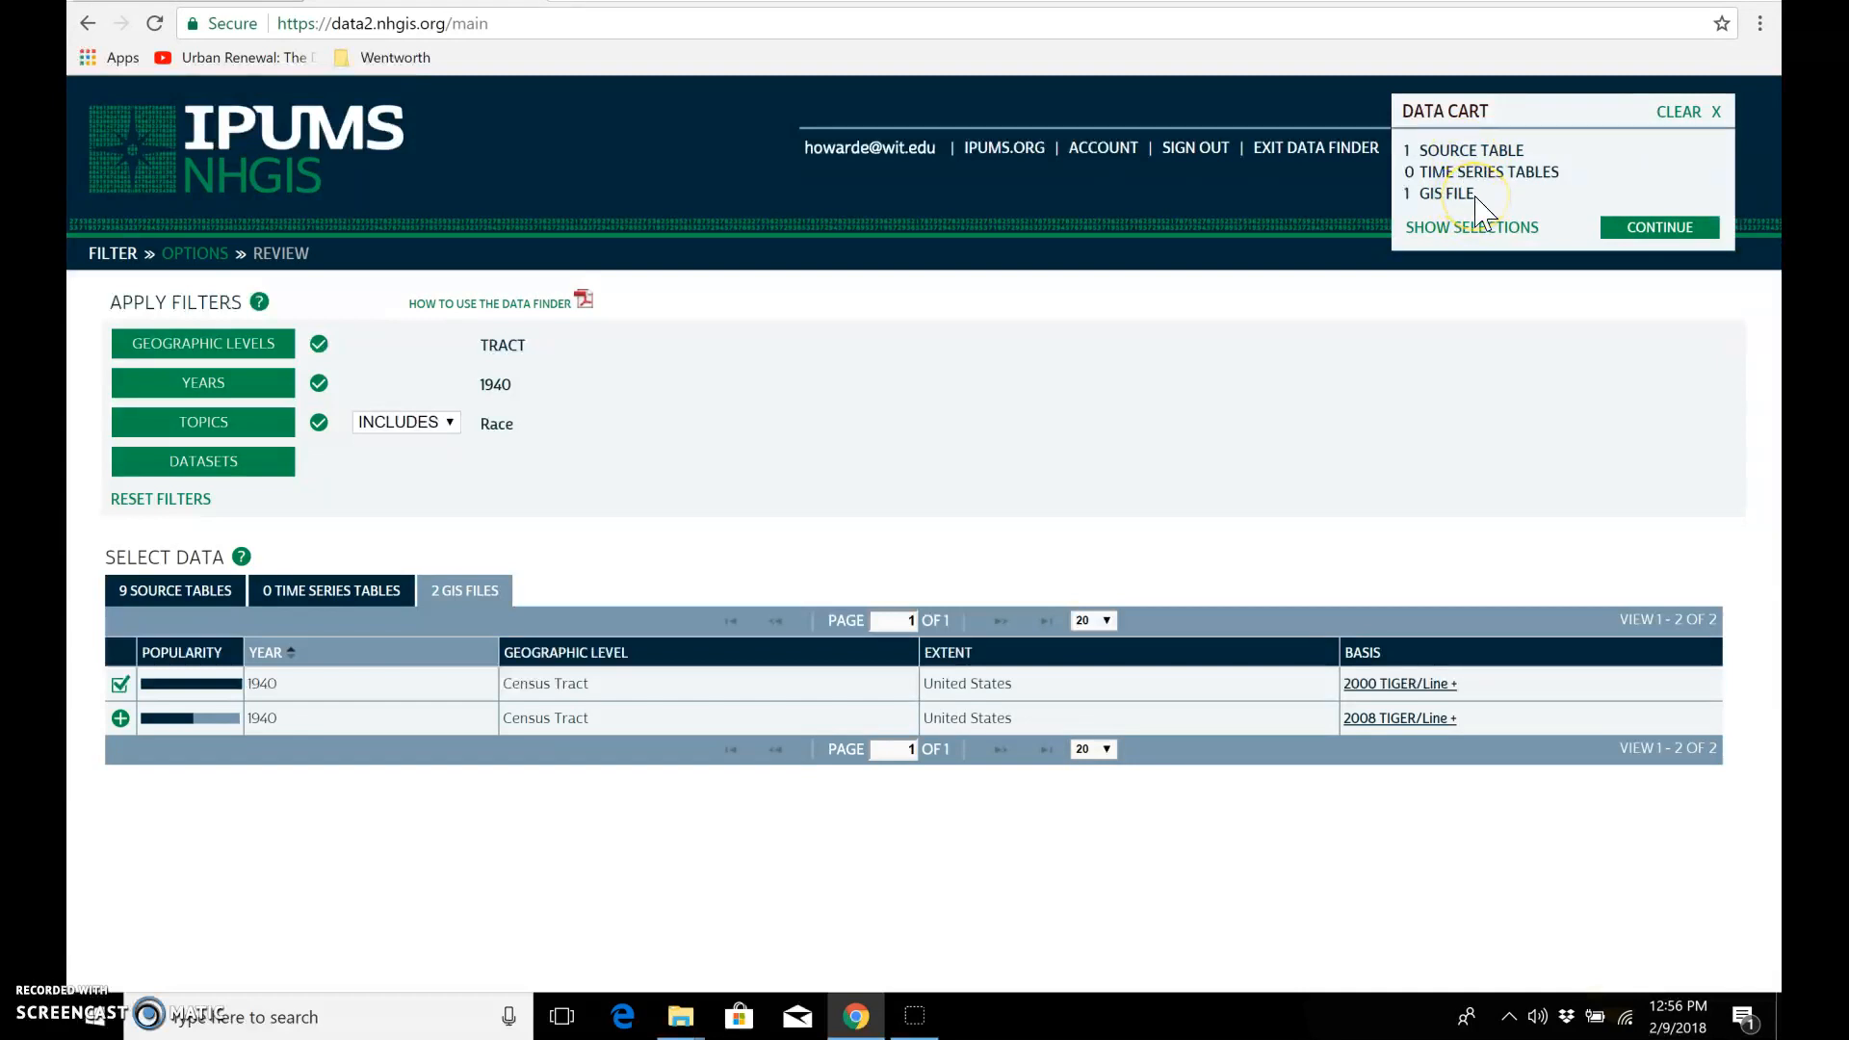
# Step: Continue through the data options to the extract review and include the additional descriptive header row in the comma delimited file
pyautogui.click(1658, 229)
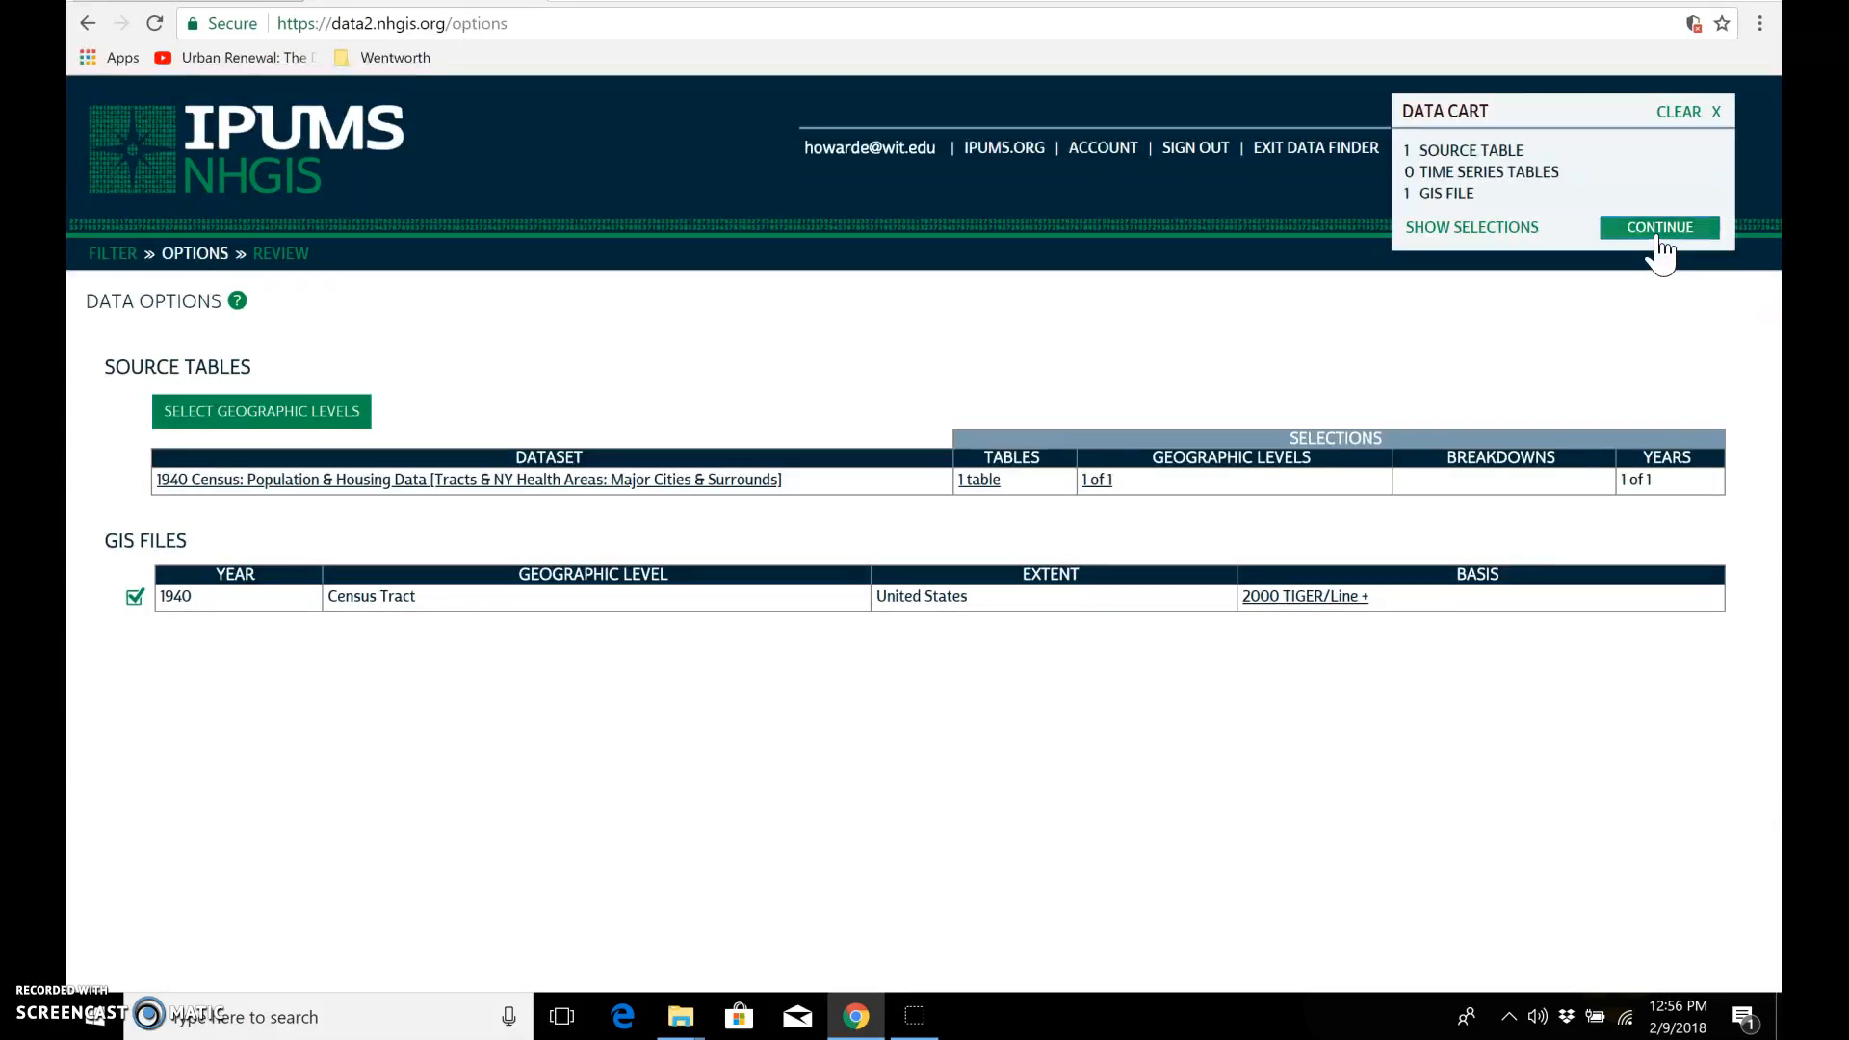
pyautogui.click(1658, 231)
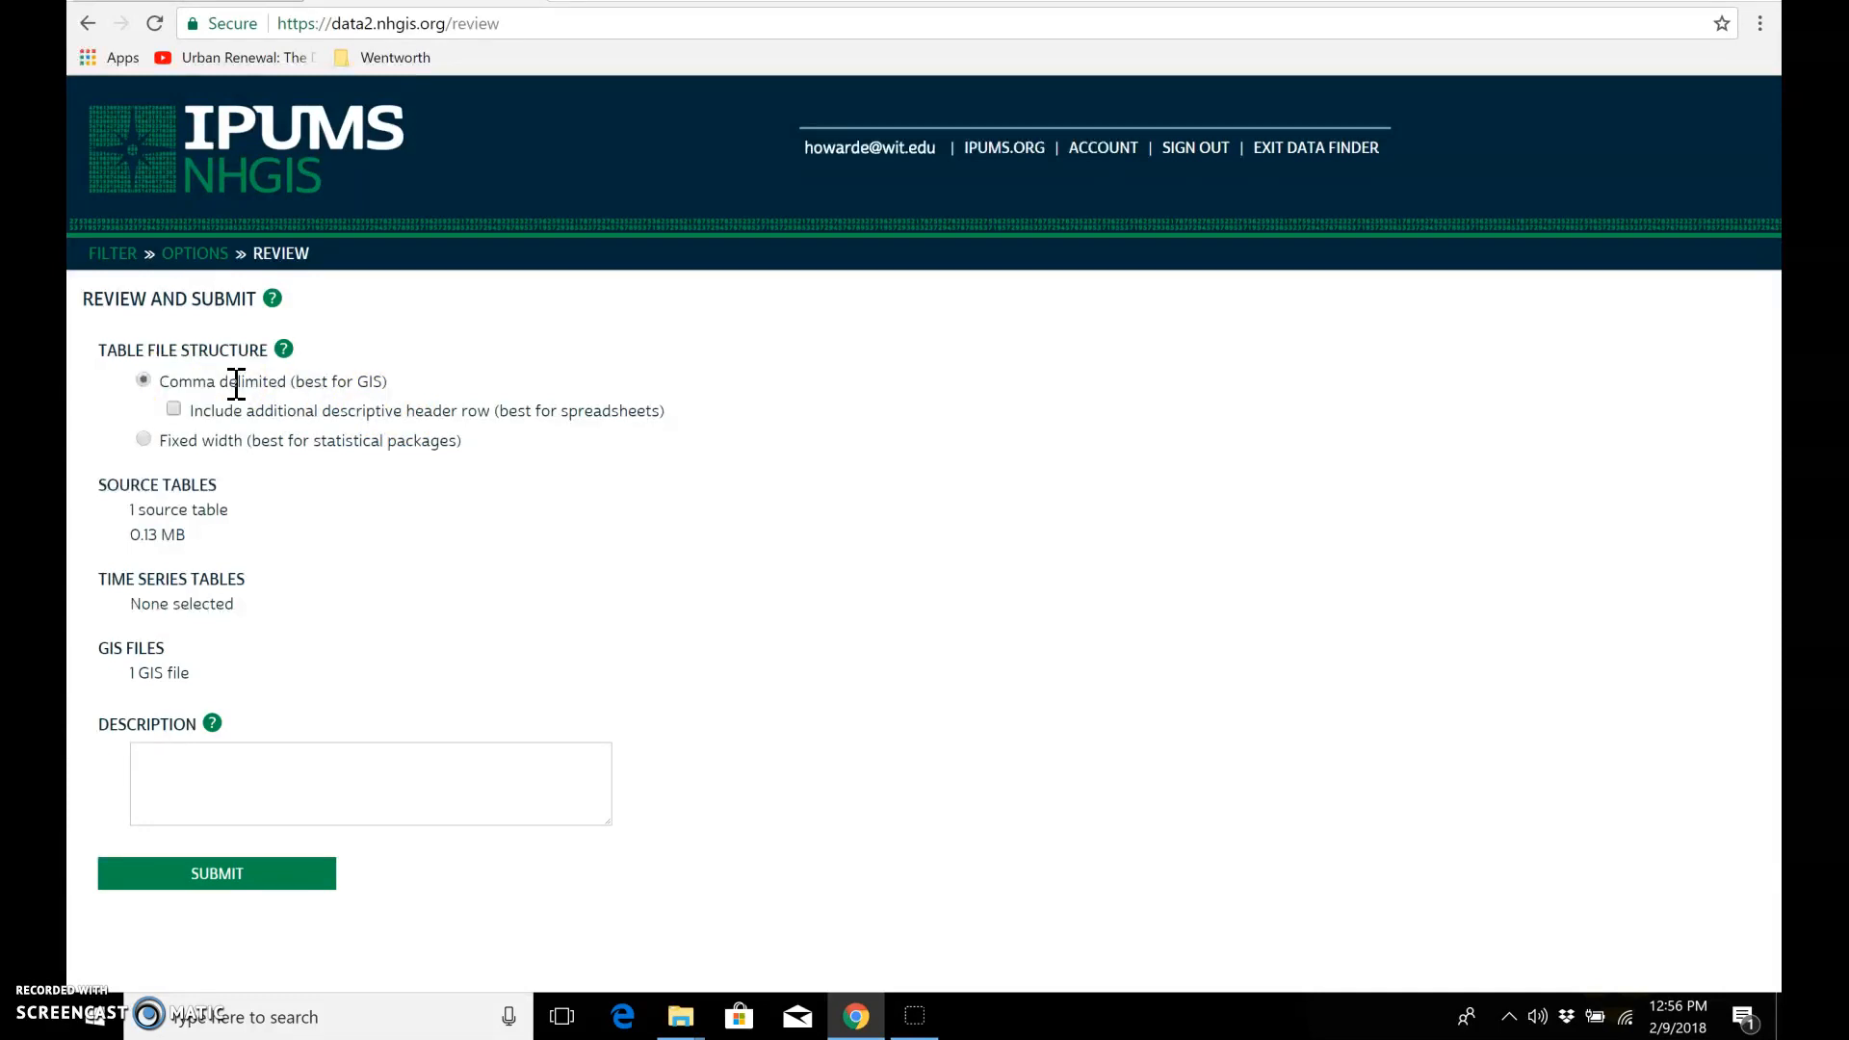
pyautogui.click(175, 409)
# Step: Describe the extract as "1940 Census Data on Race" and submit it
pyautogui.click(169, 787)
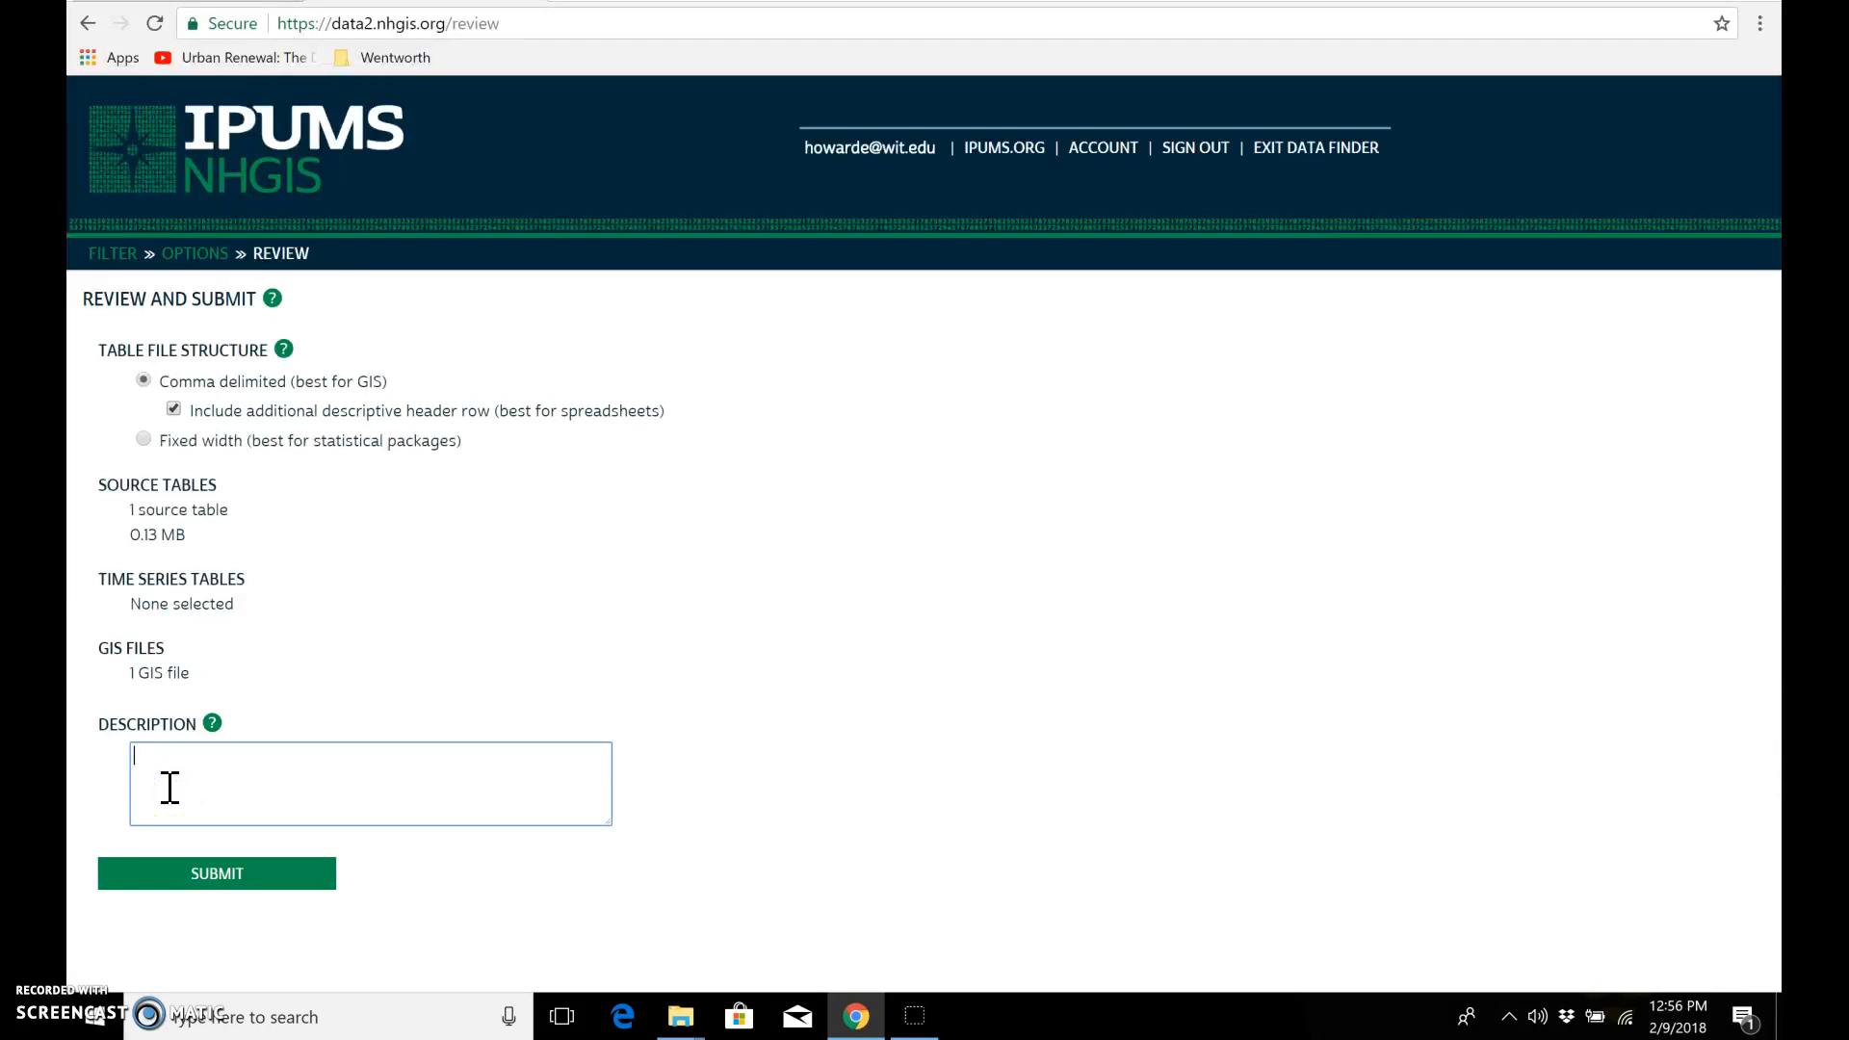
pyautogui.write('1940 Census Data on Race')
pyautogui.click(179, 862)
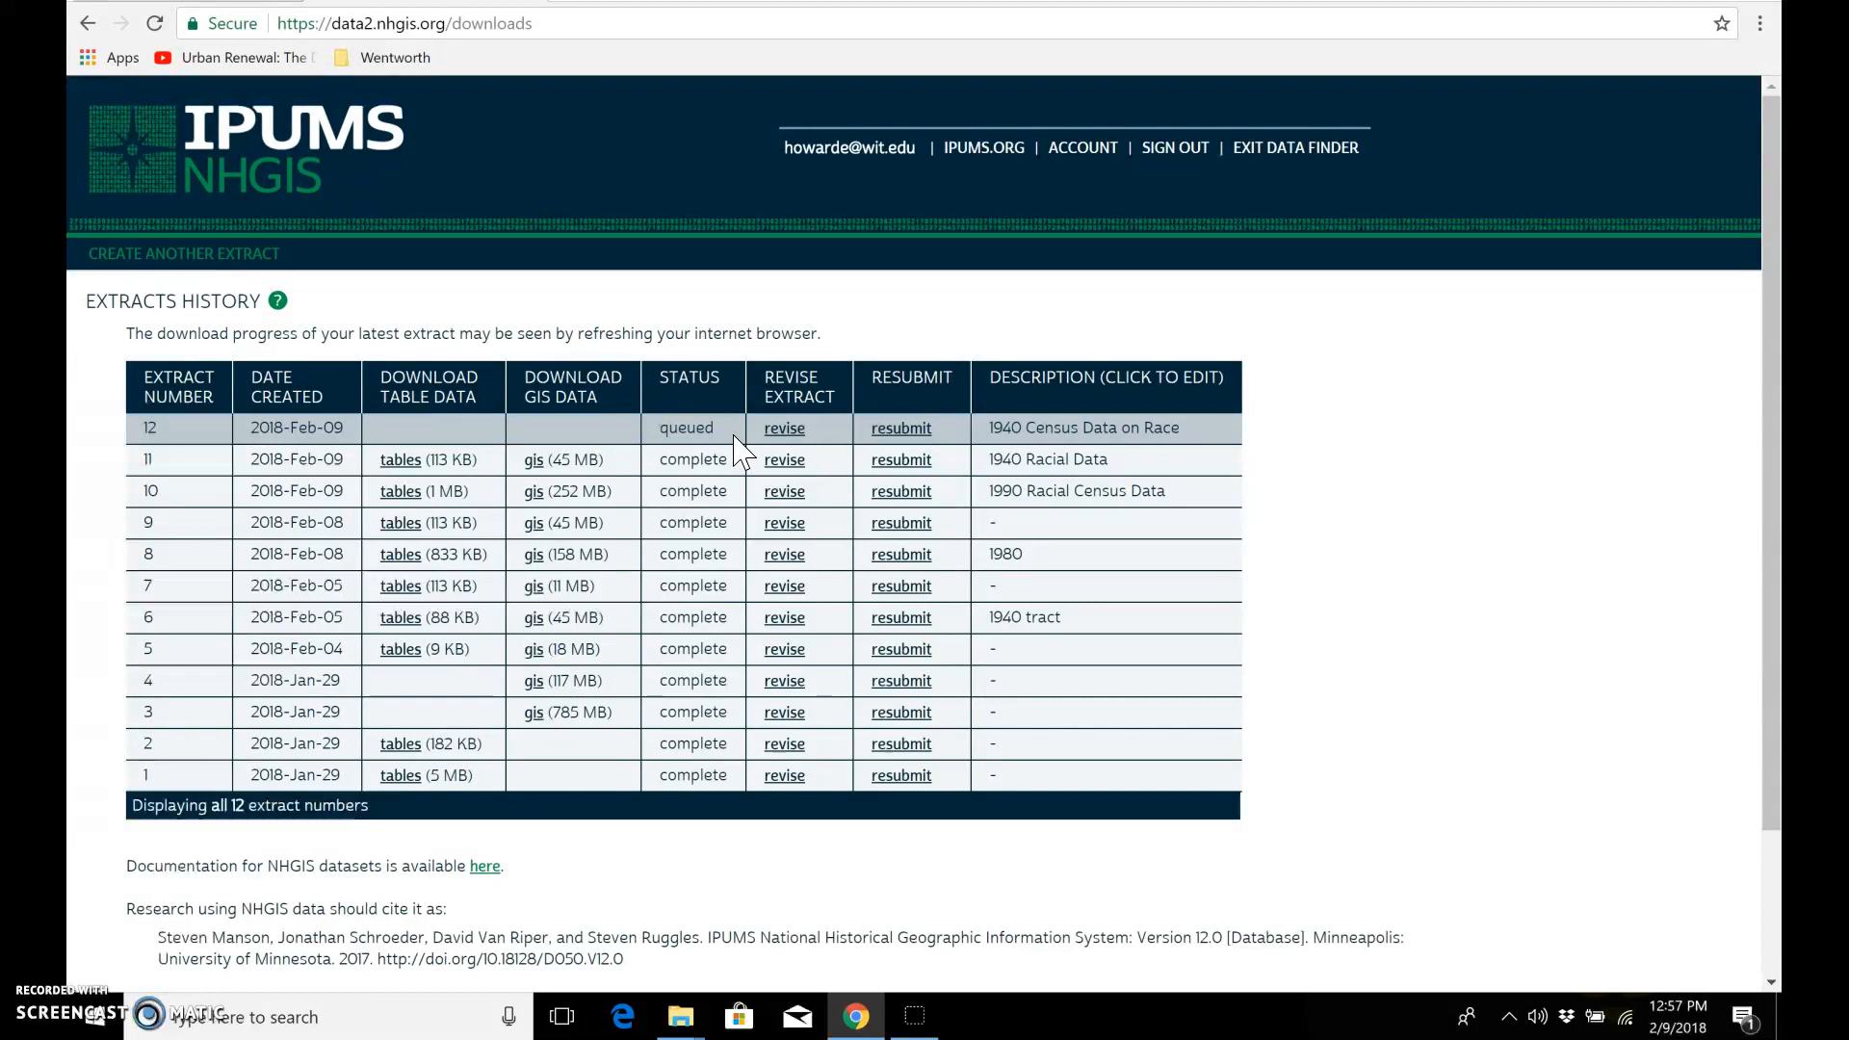
# Step: Refresh the extracts history and download both the table data and the GIS data of extract 12
pyautogui.click(154, 23)
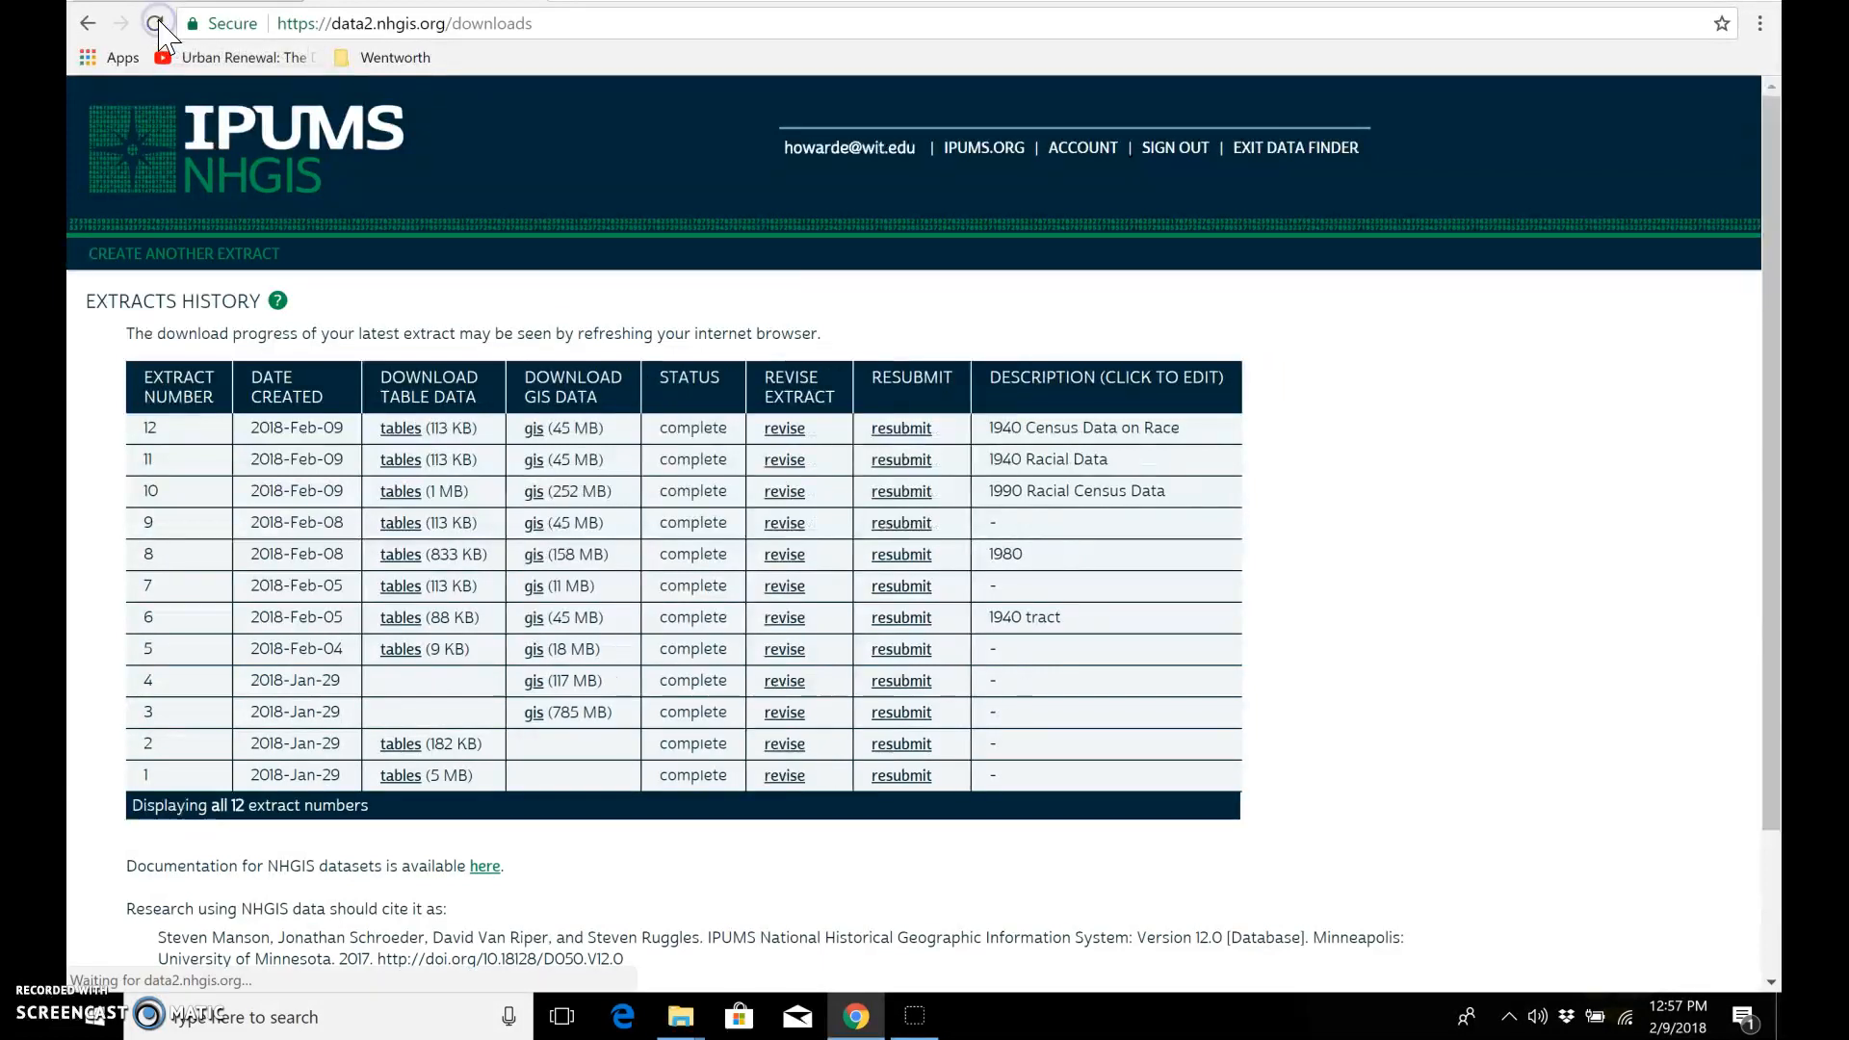
pyautogui.click(156, 24)
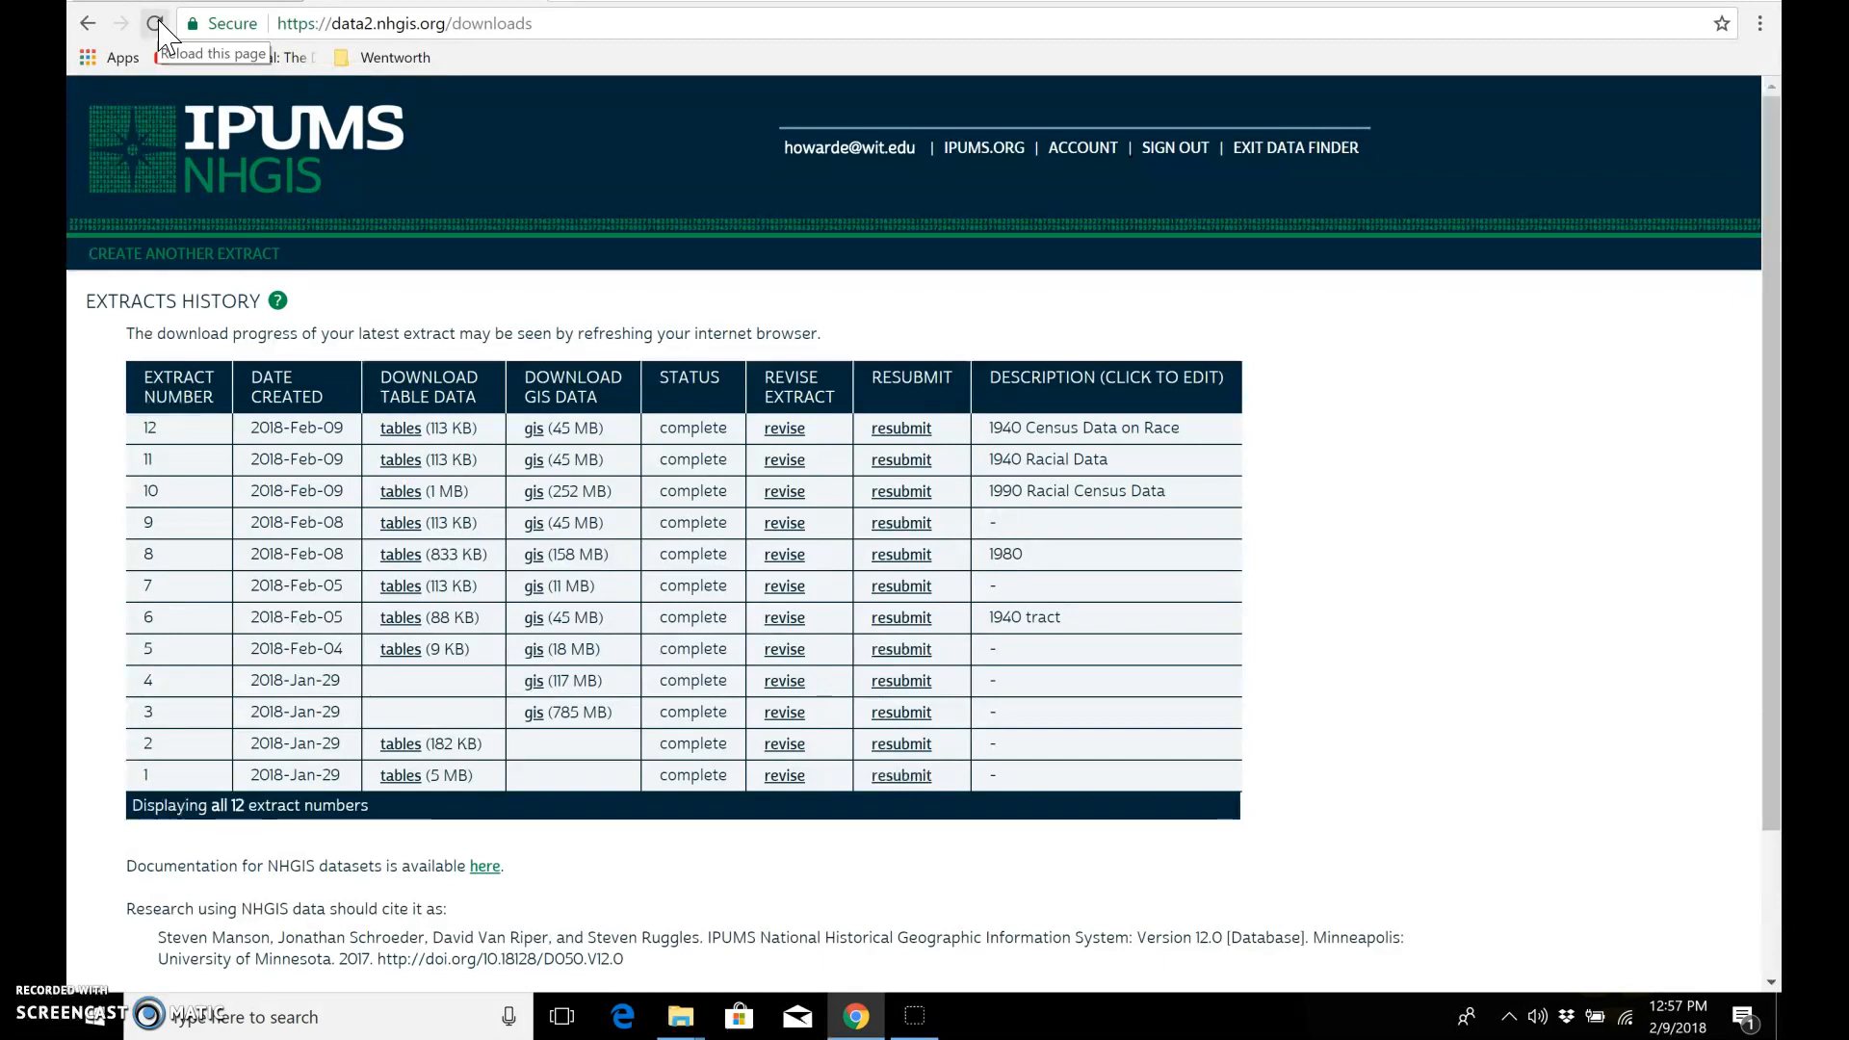
pyautogui.click(388, 426)
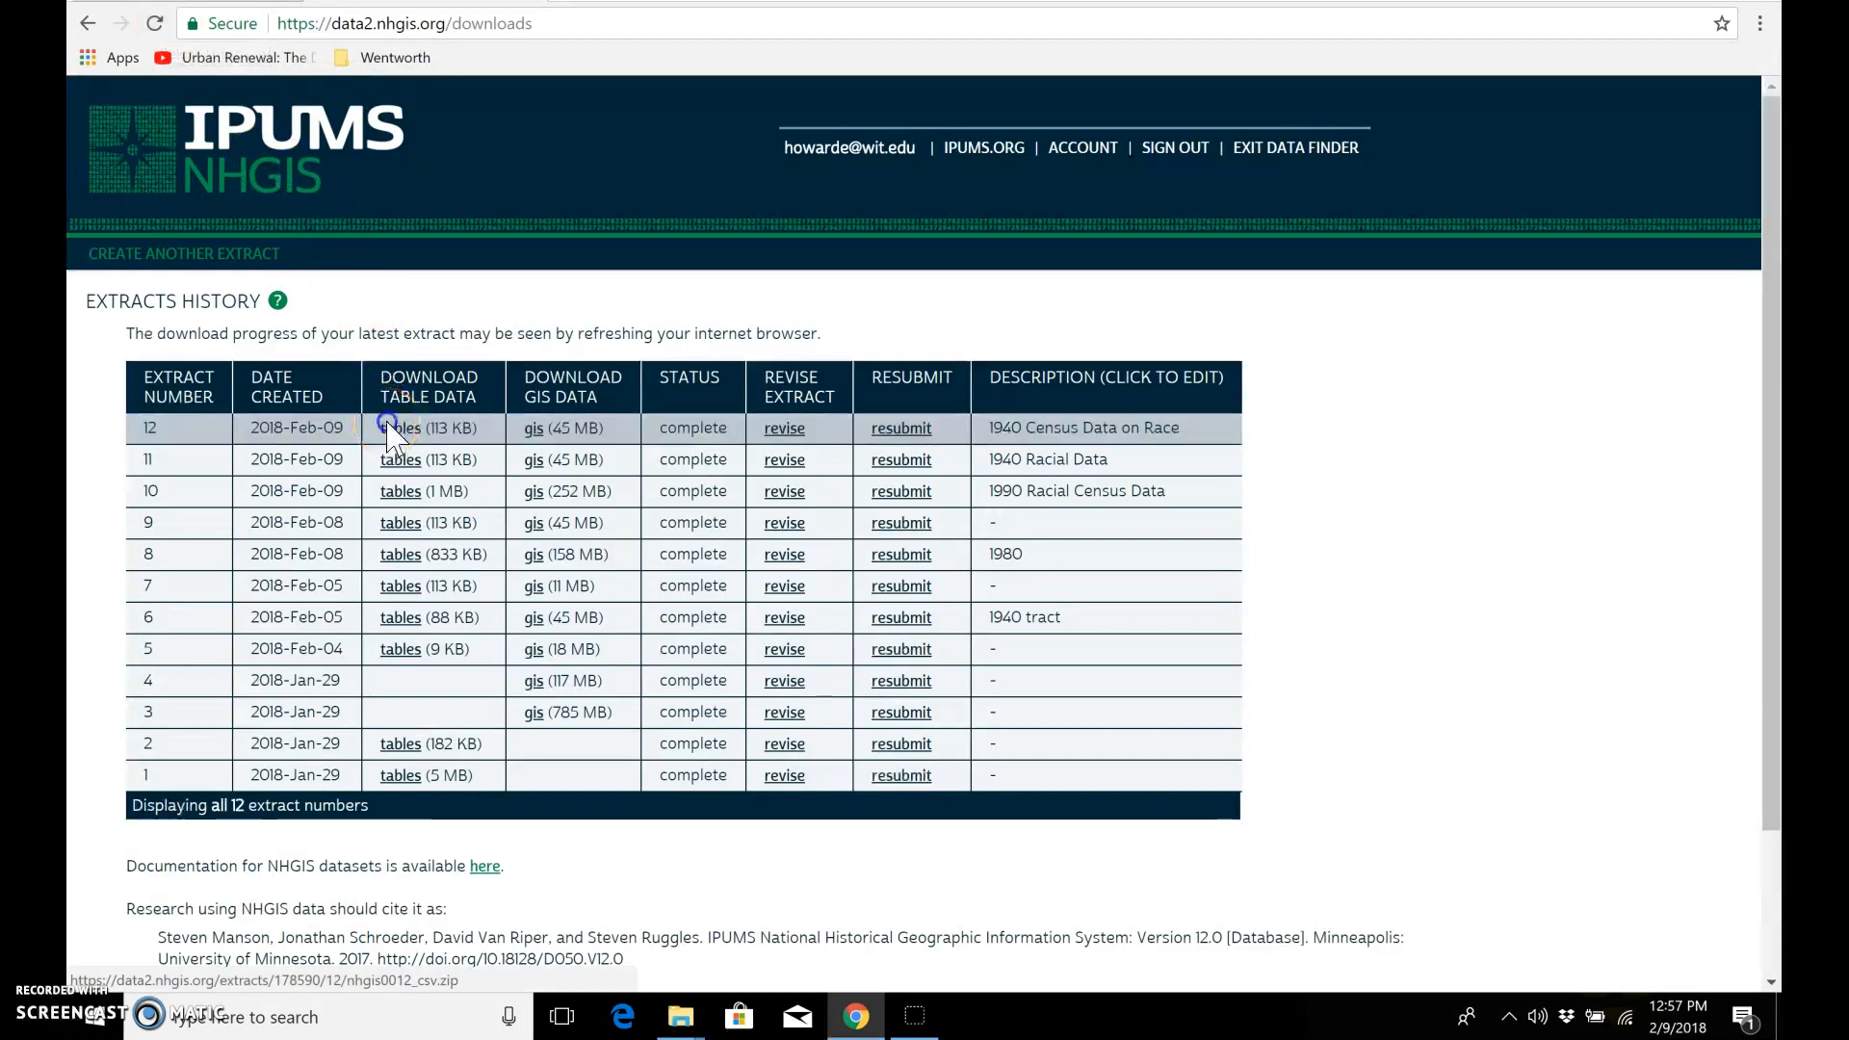
pyautogui.click(535, 431)
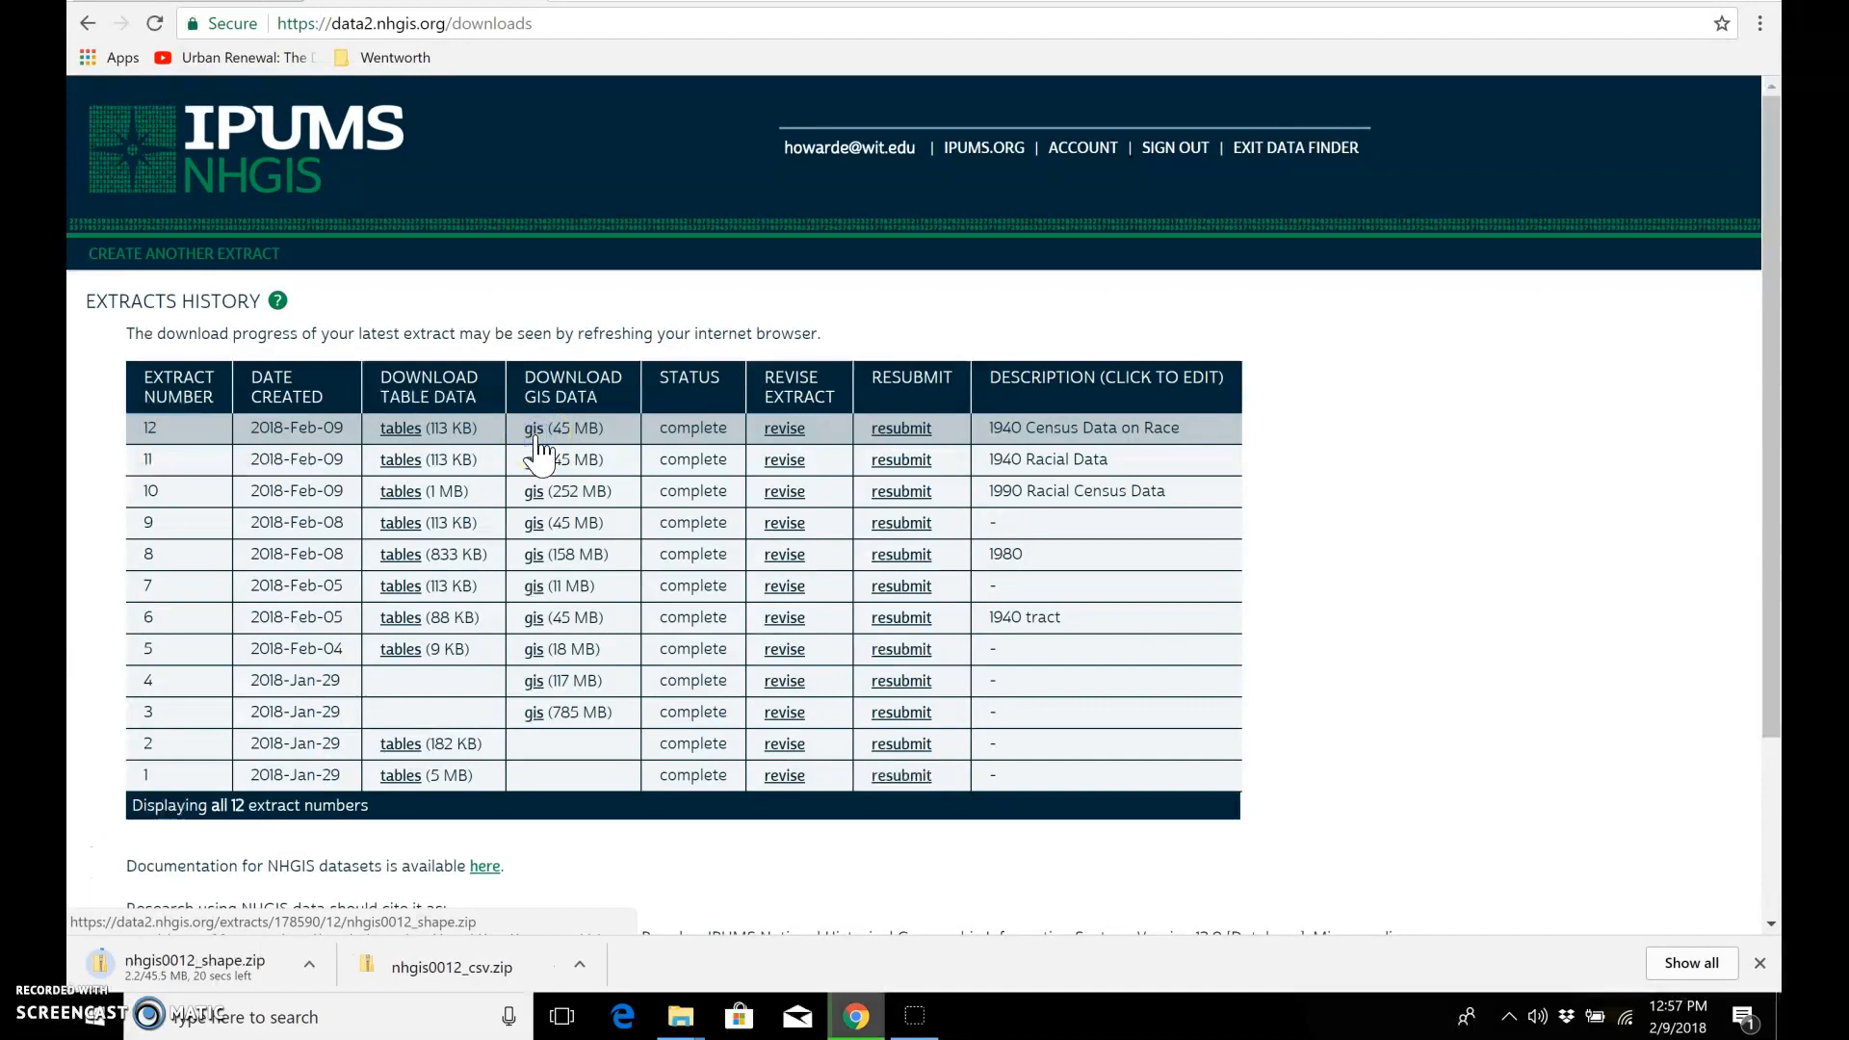
pyautogui.click(527, 887)
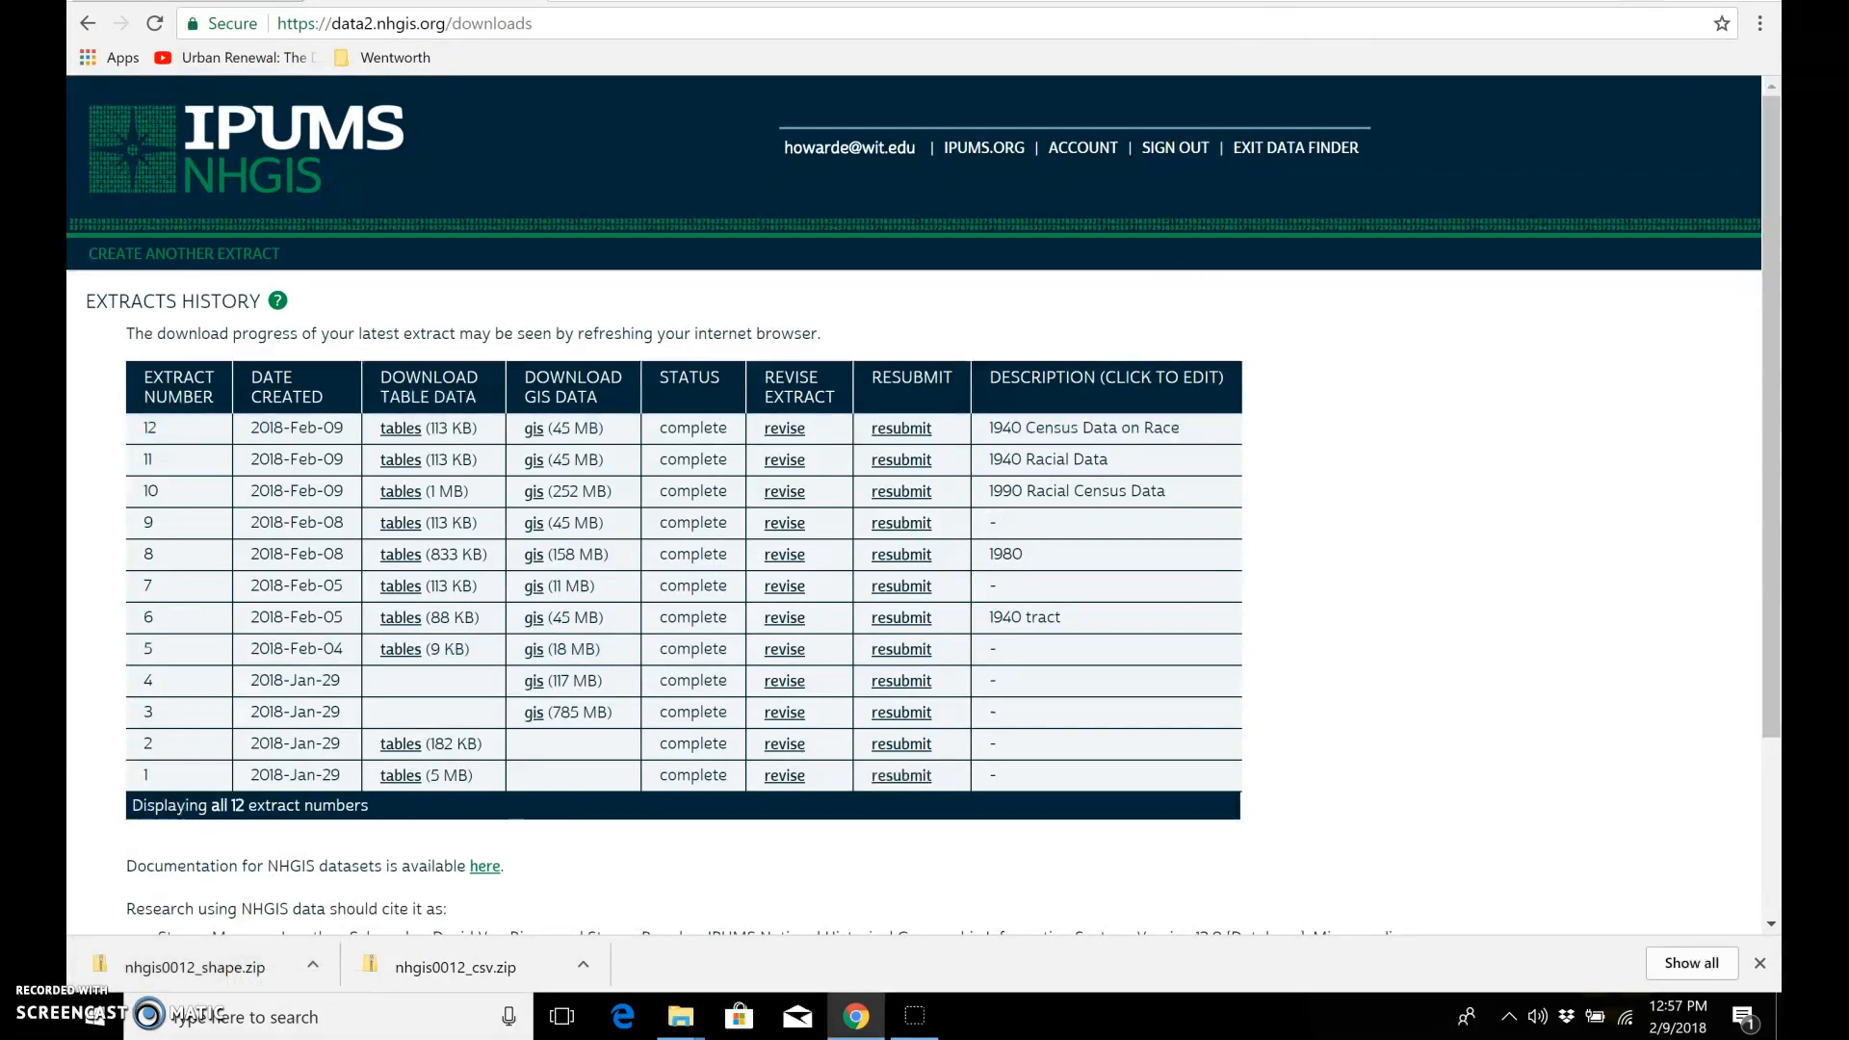
# Step: Open the 1940 Project folder on the desktop and examine its zipped nhgis0007_csv and nhgis0007_shape files
pyautogui.press('super+d')
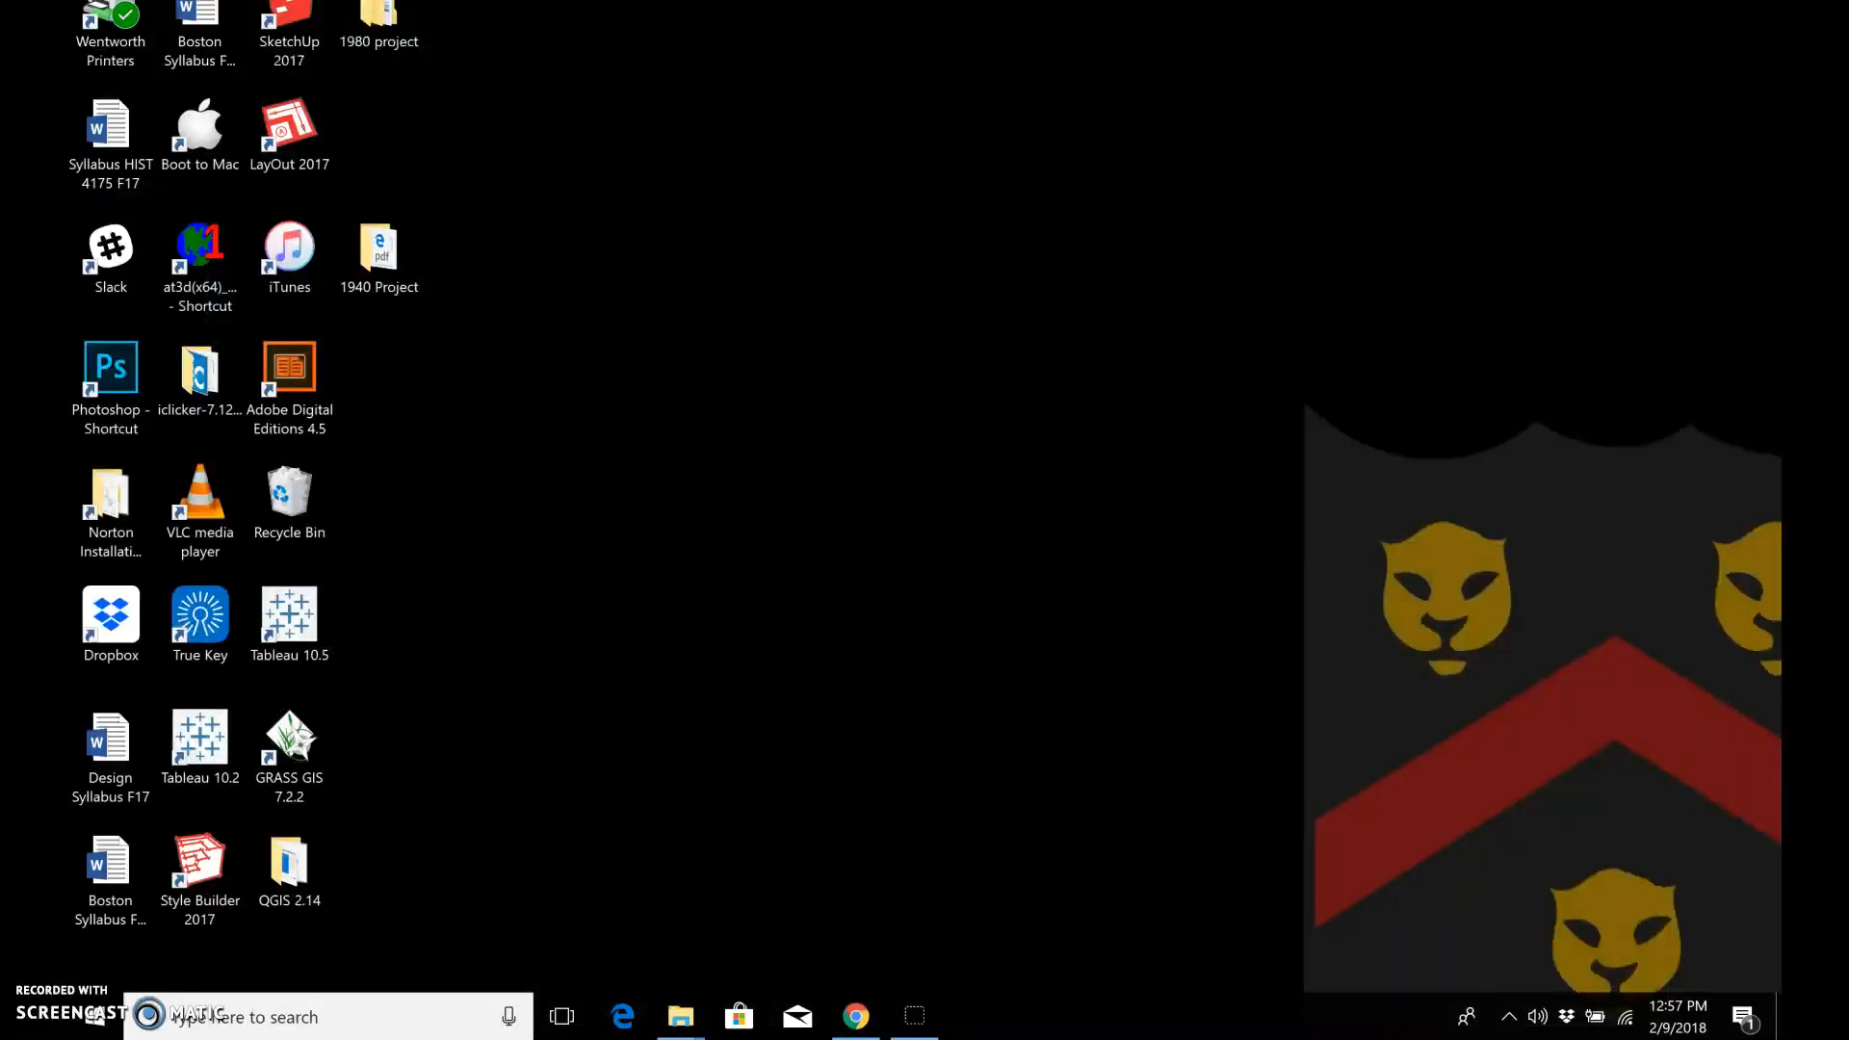
pyautogui.click(378, 252)
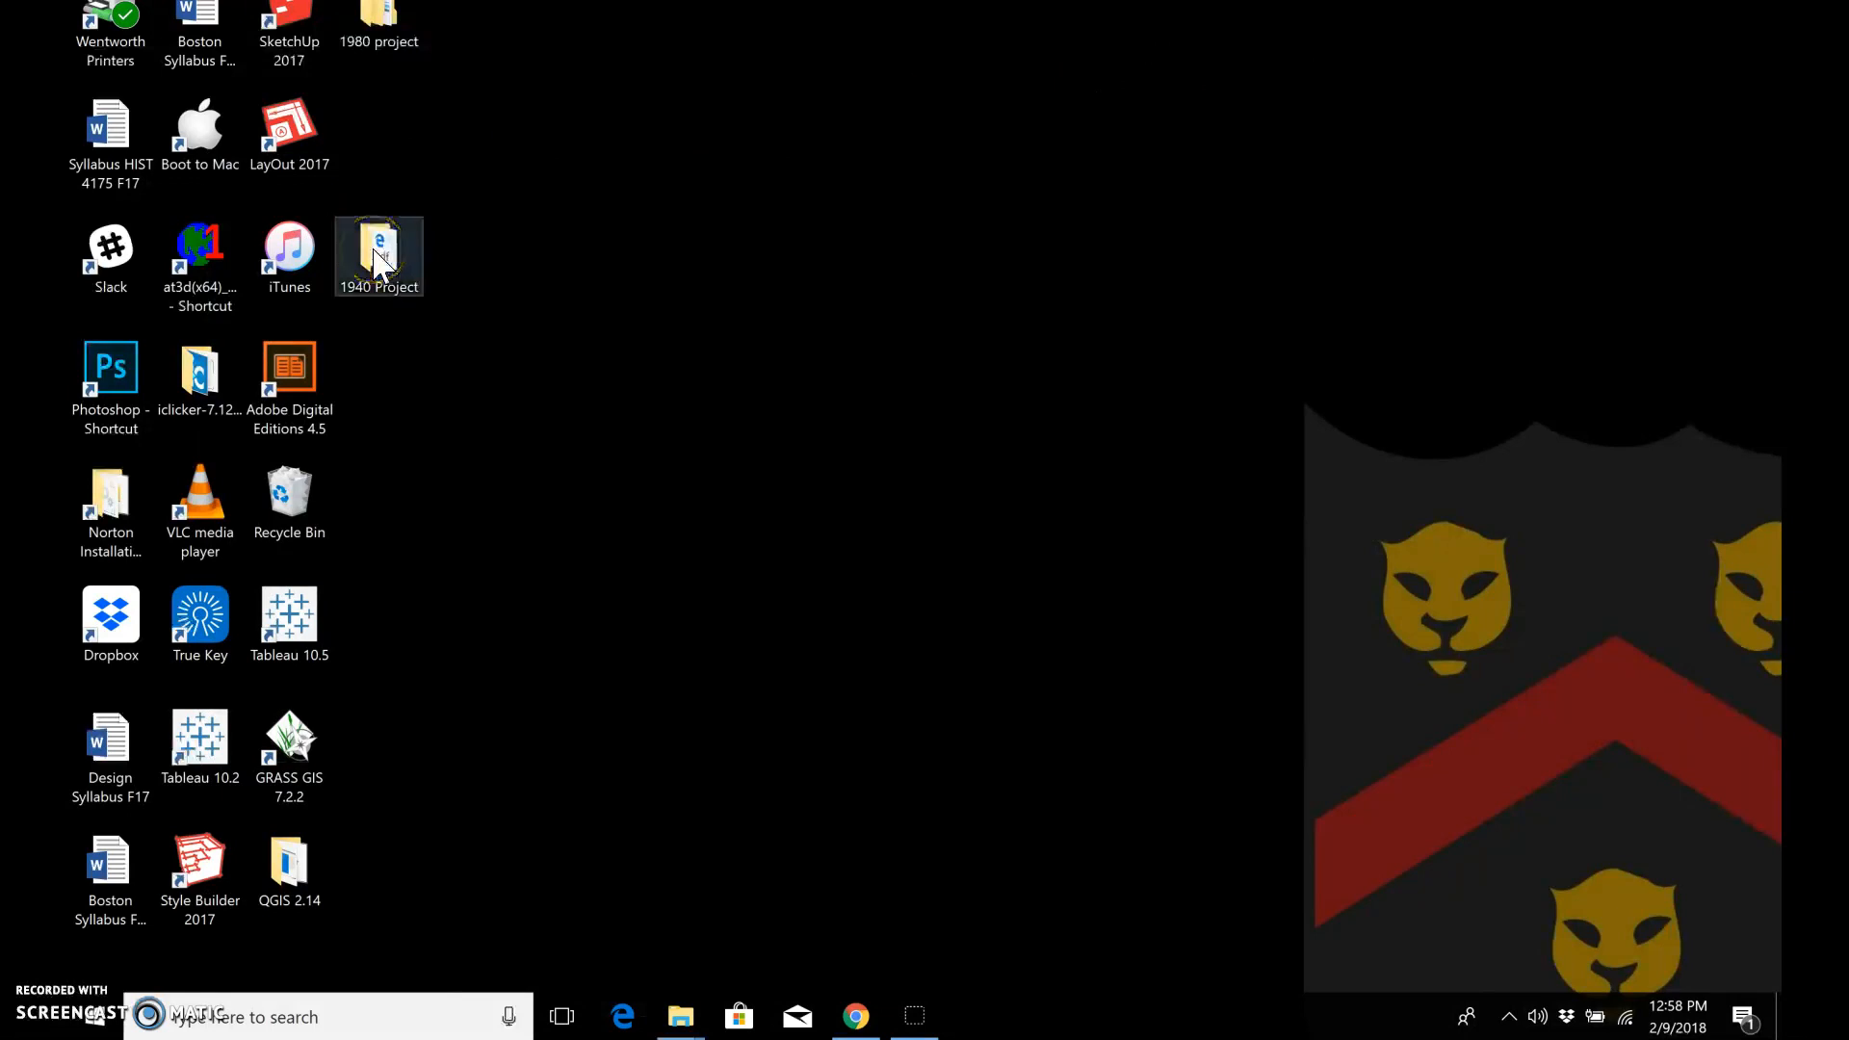
pyautogui.click(381, 258)
pyautogui.doubleClick(383, 265)
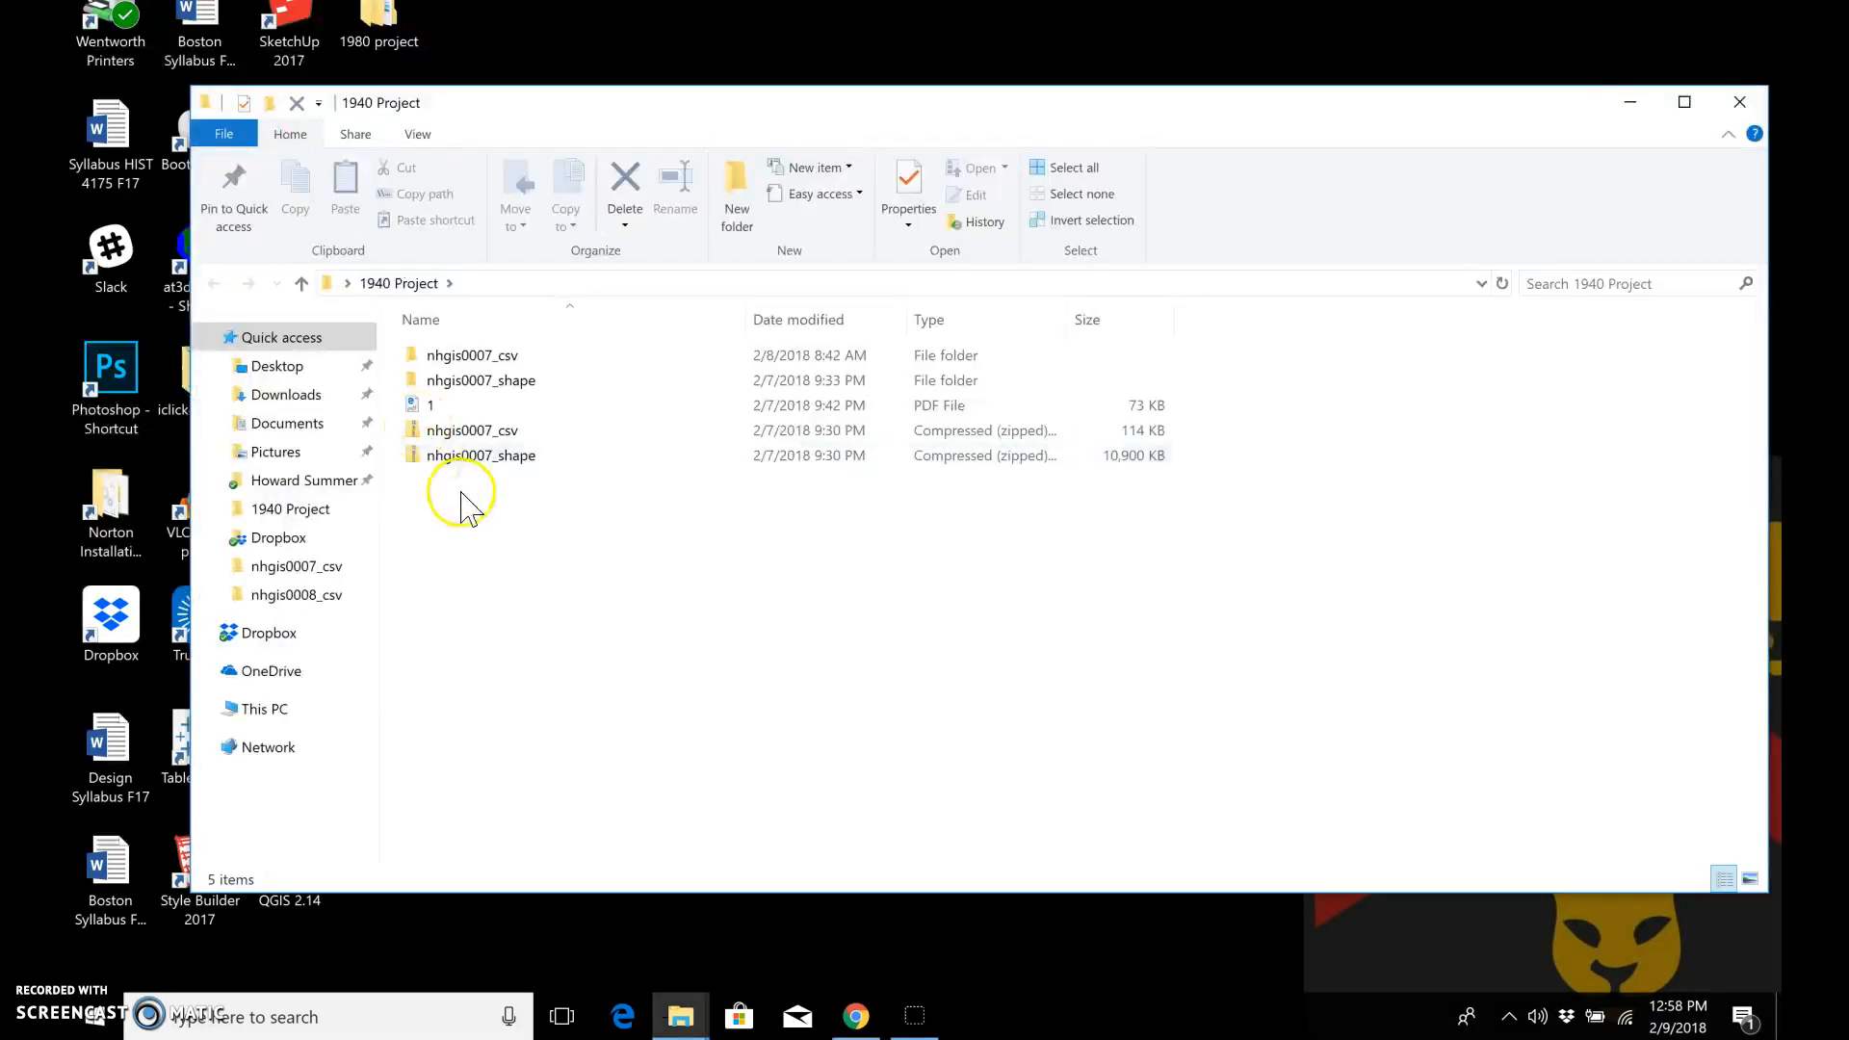
pyautogui.click(469, 431)
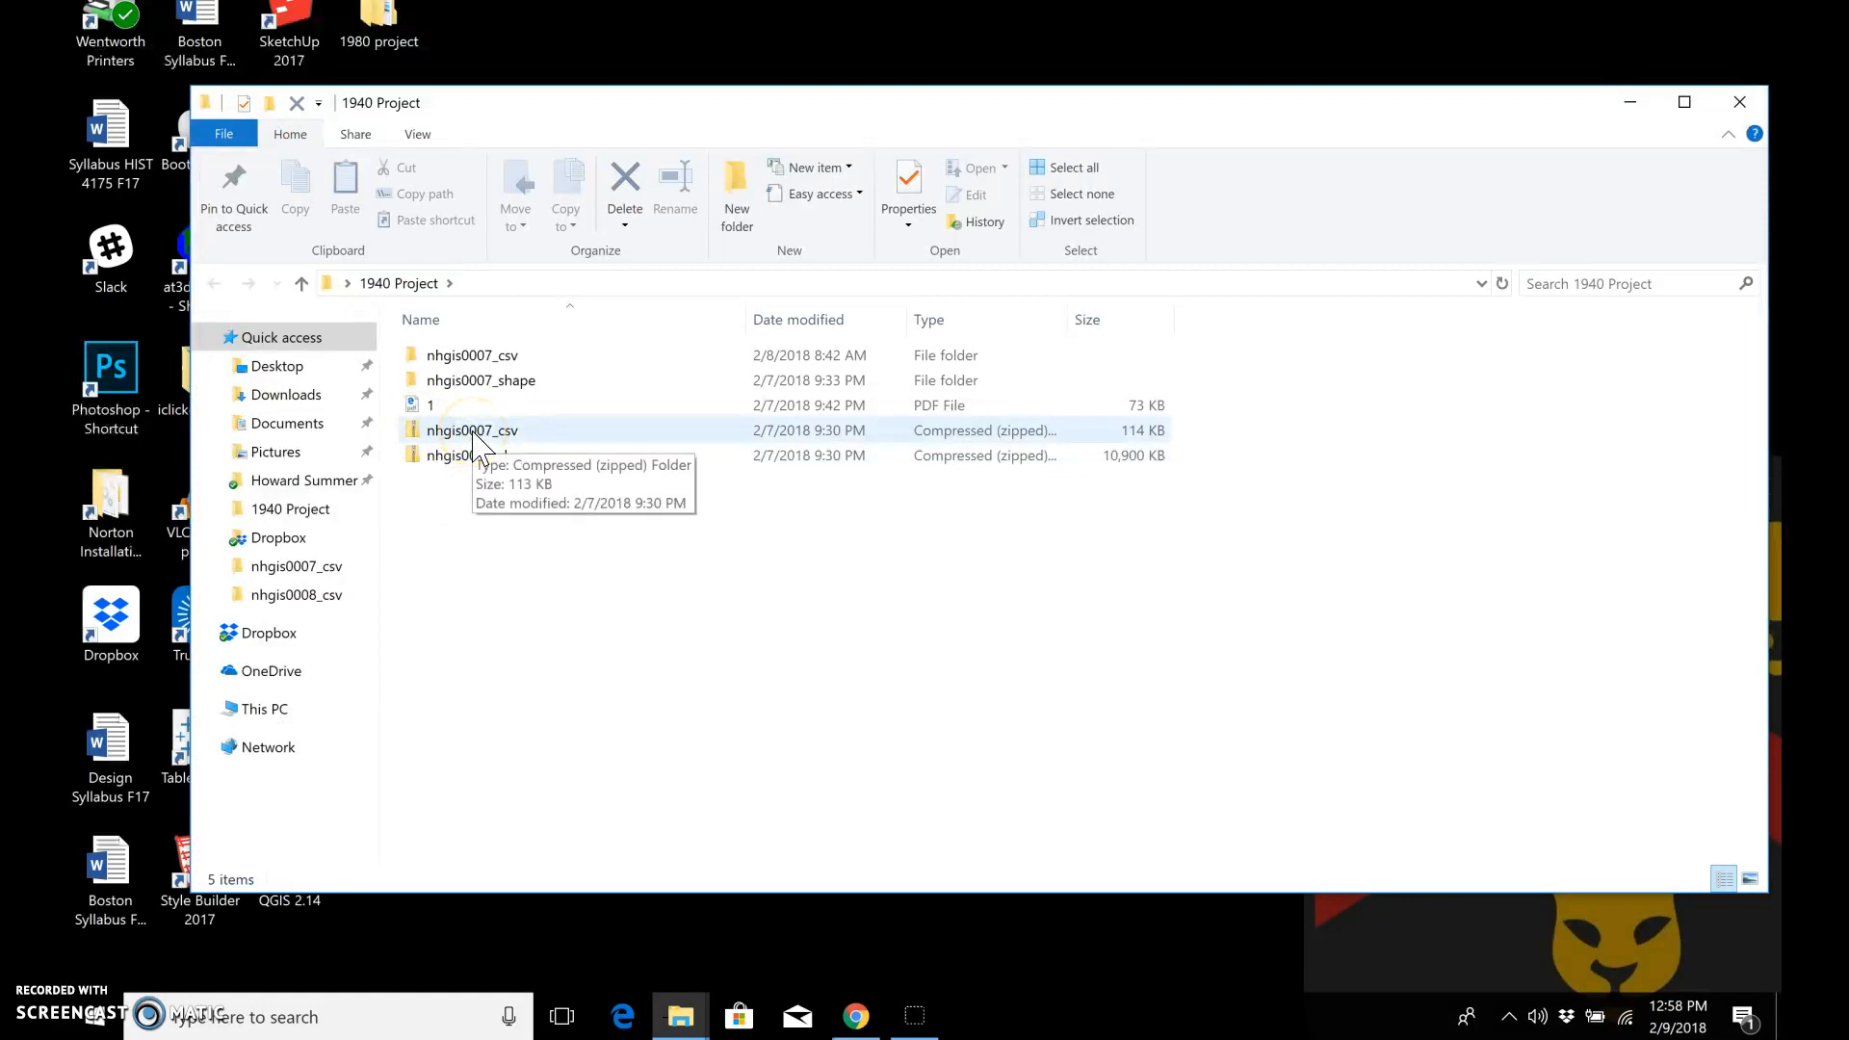
pyautogui.click(614, 436)
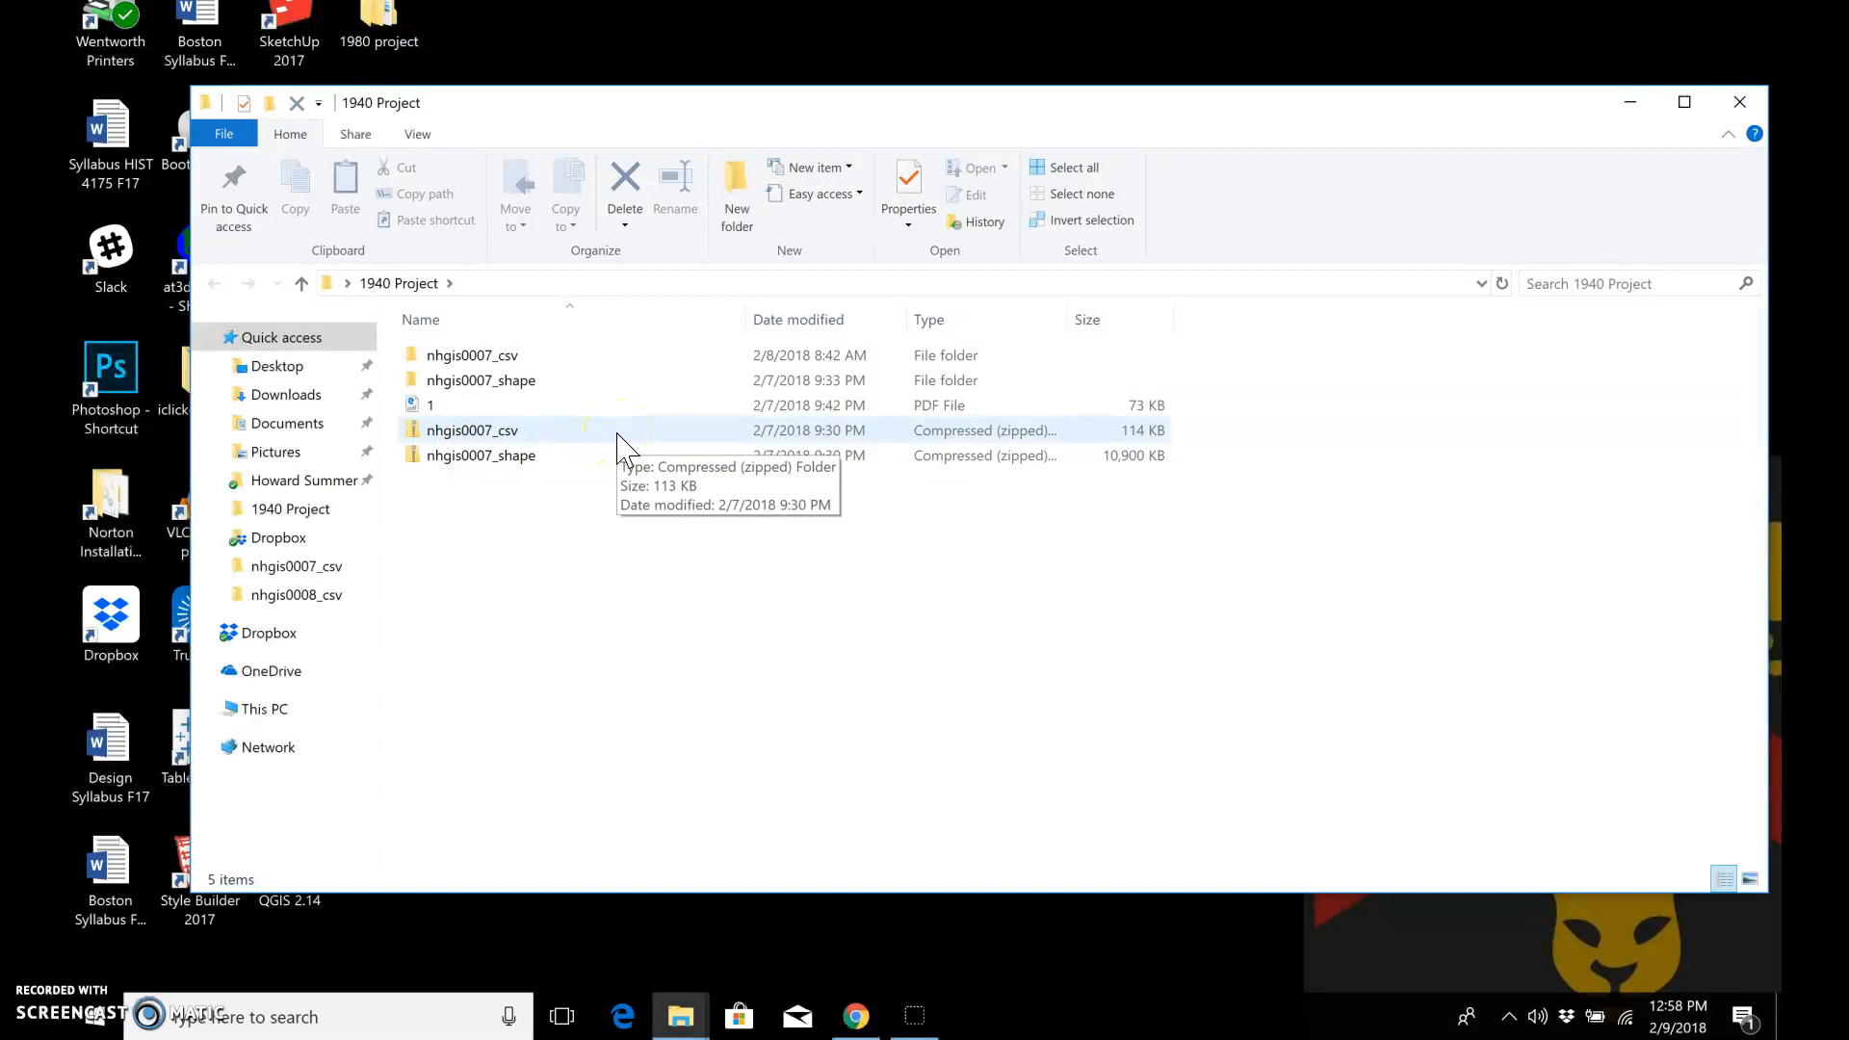
# Step: Open the unzipped nhgis0007_csv folder in 1940 Project and open the nhgis0007_ds76_1940_tract file in Excel
pyautogui.click(618, 455)
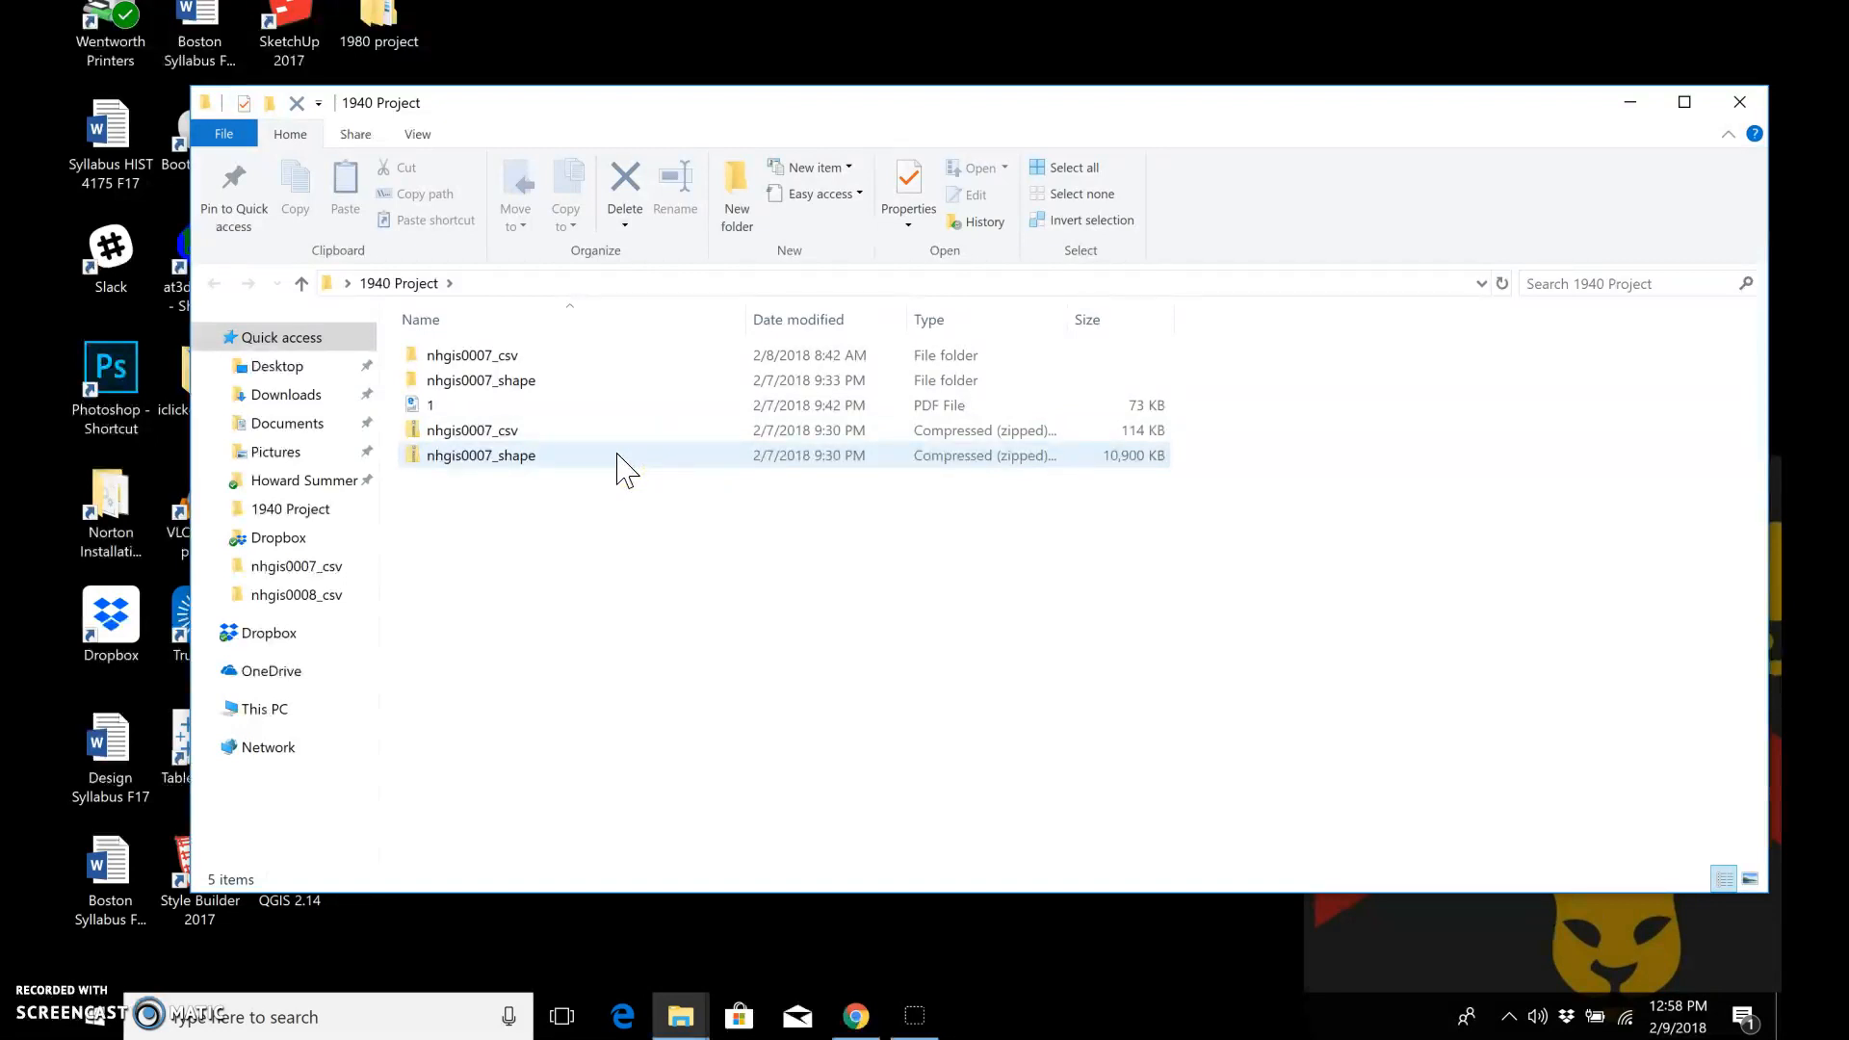
pyautogui.click(617, 455)
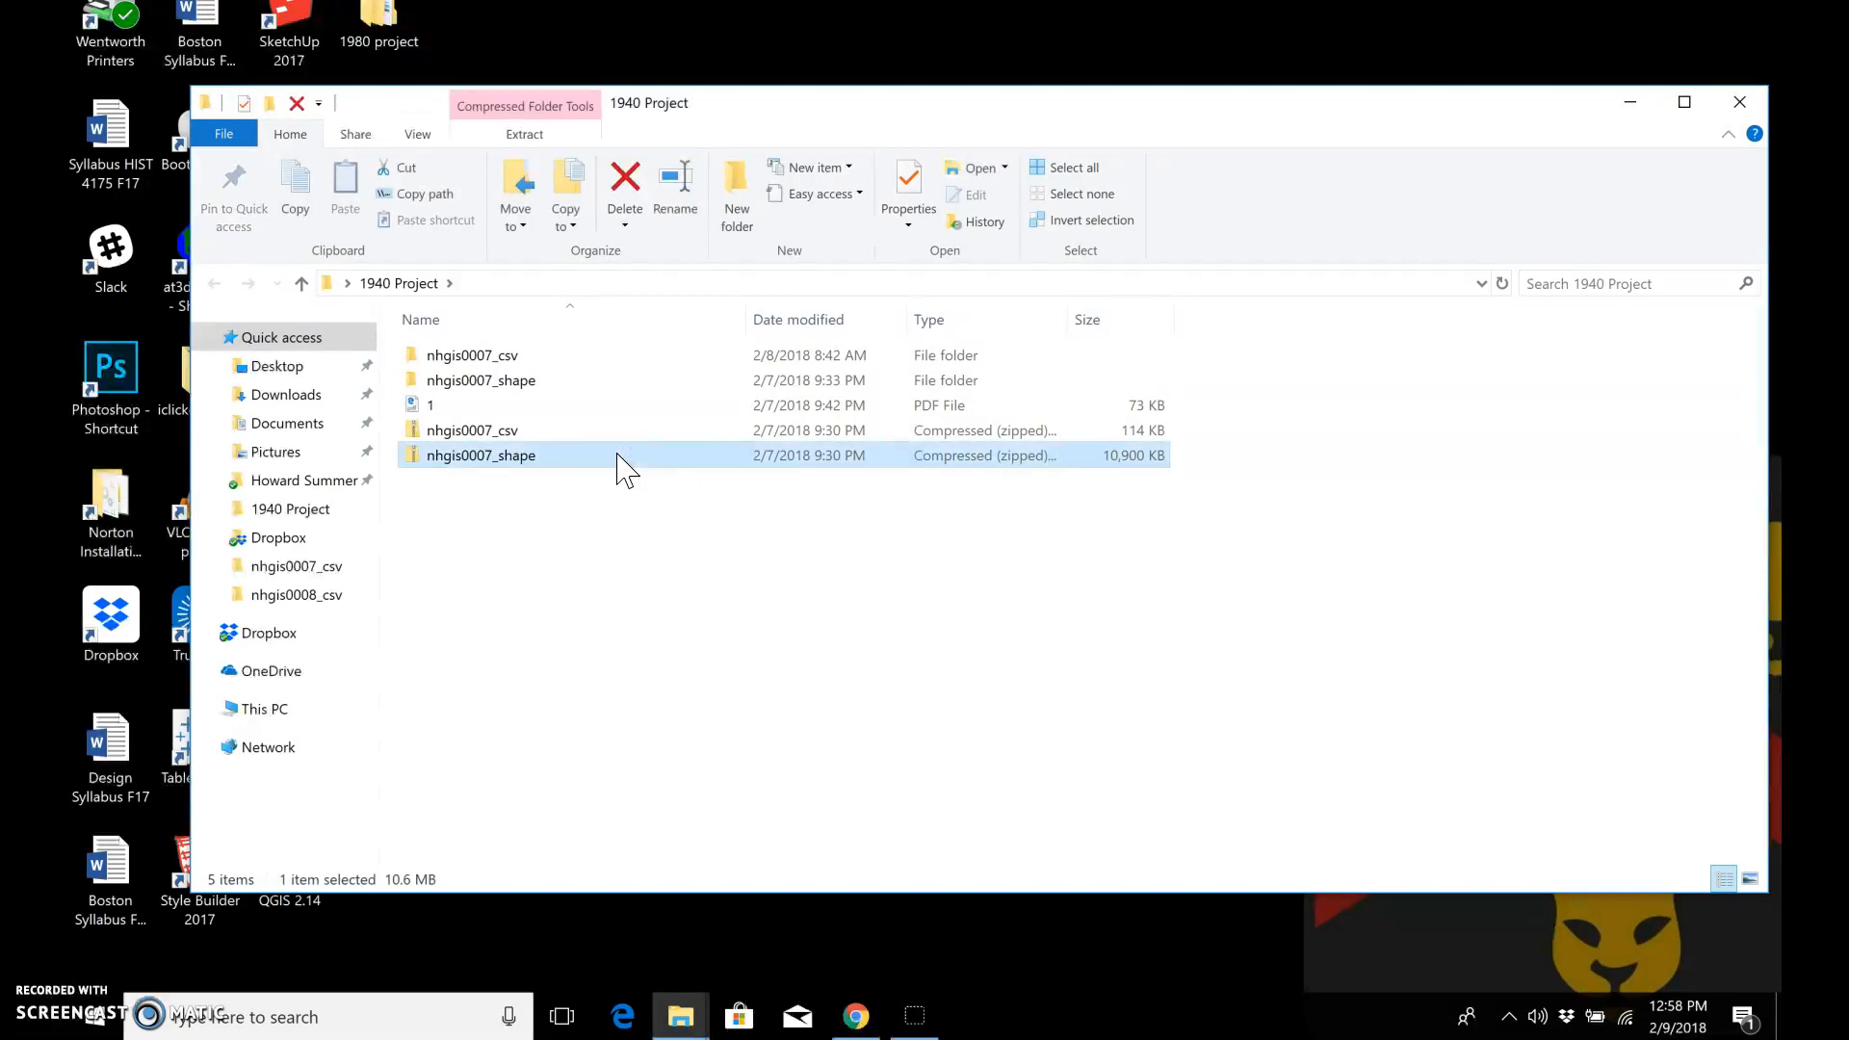
pyautogui.click(539, 140)
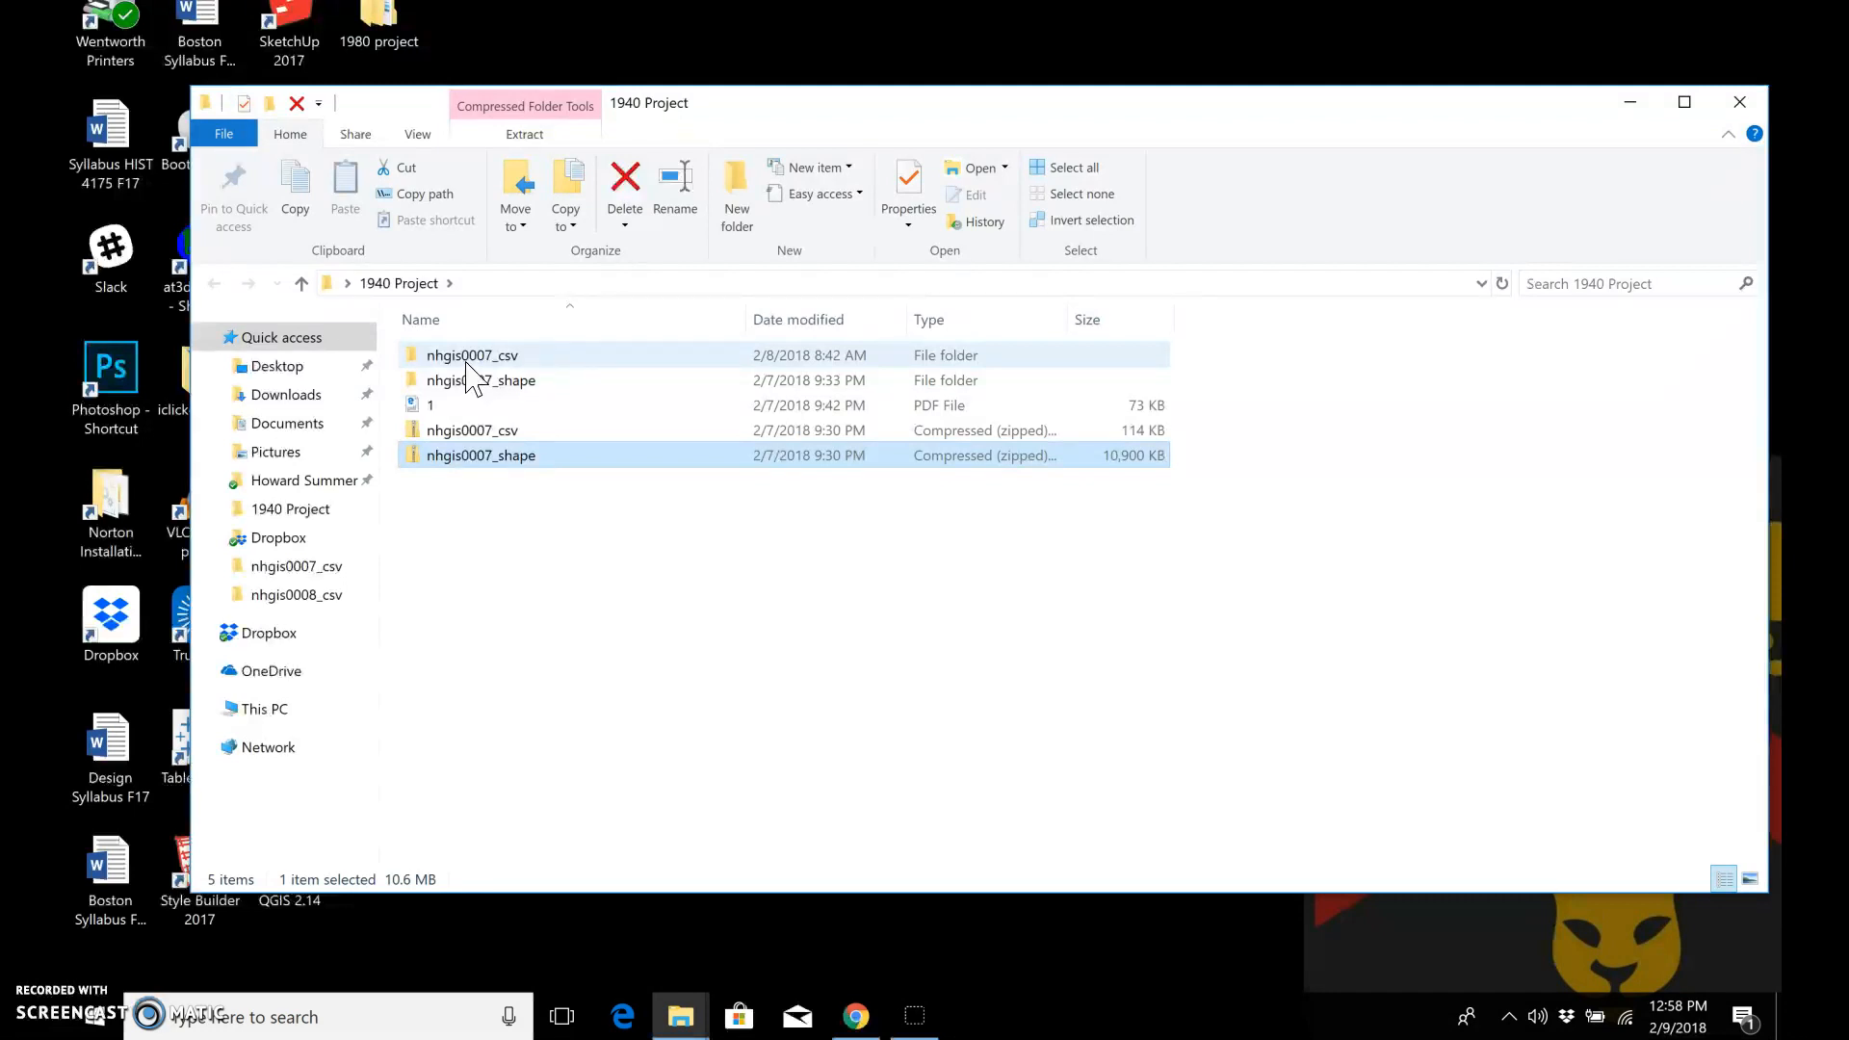
pyautogui.doubleClick(467, 358)
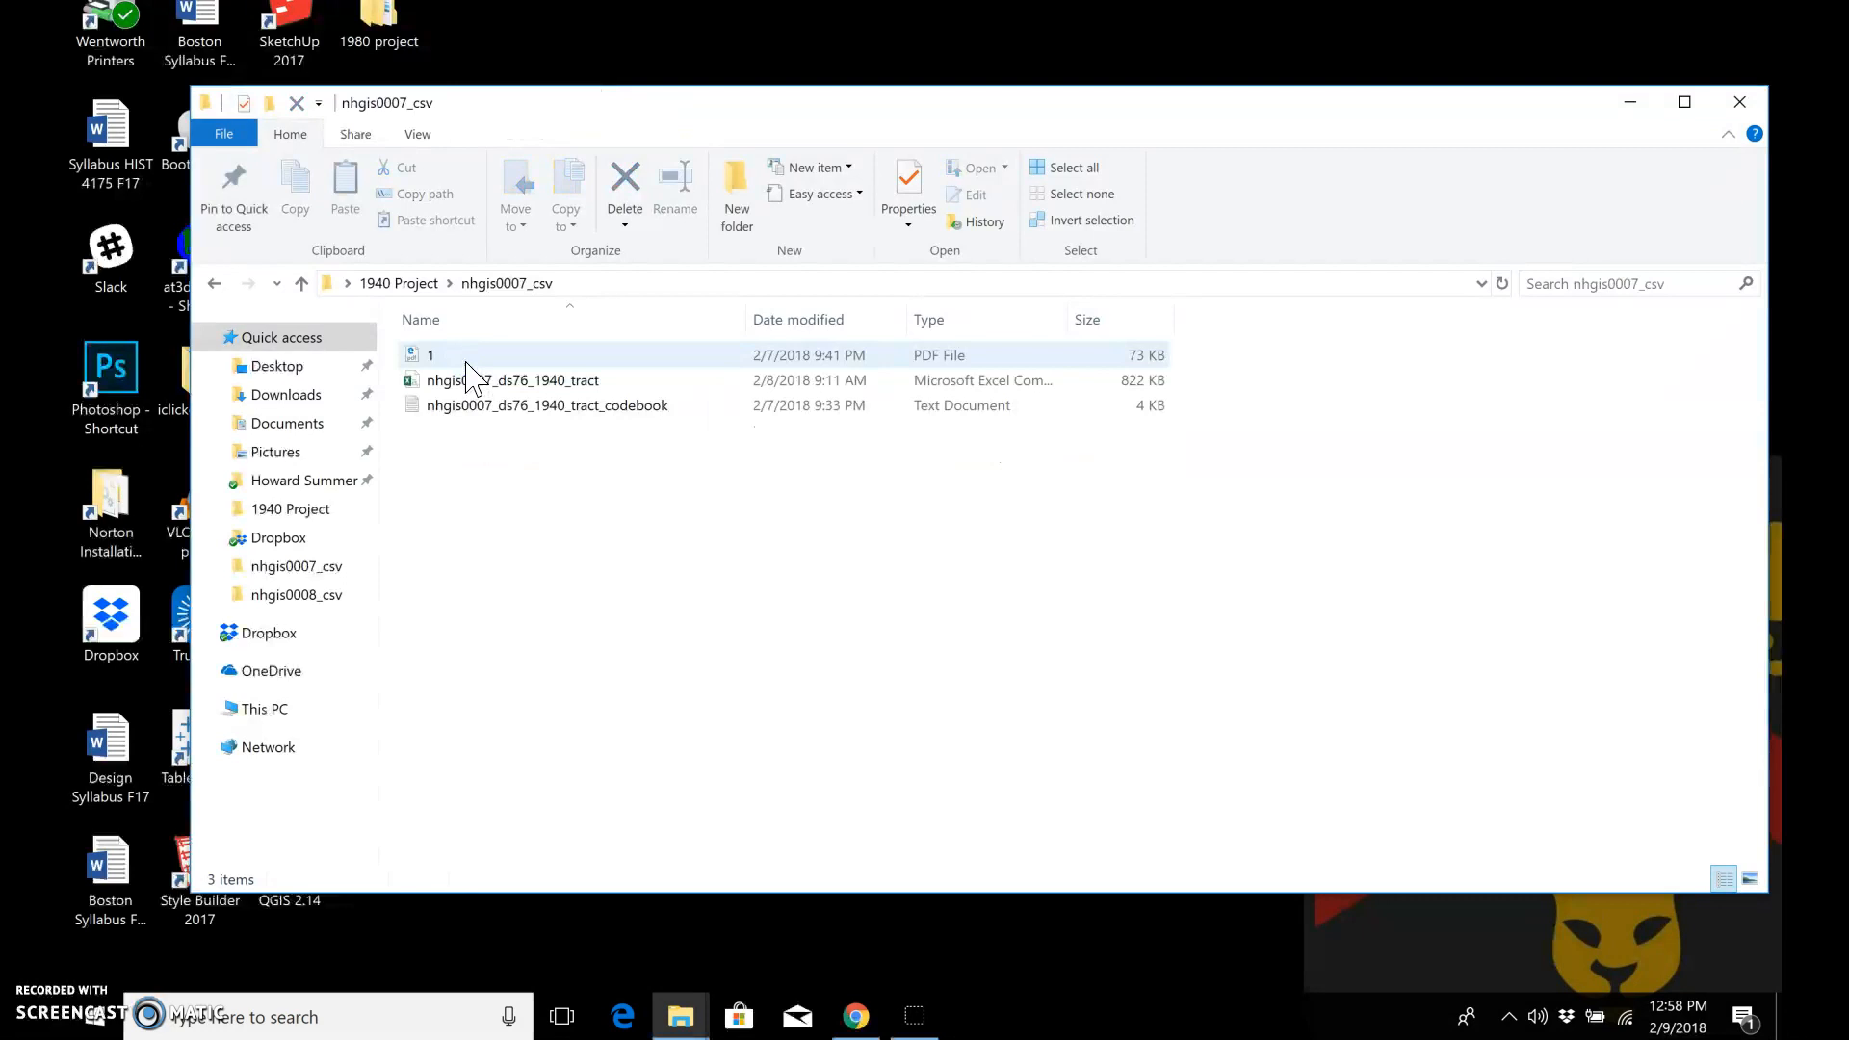
pyautogui.doubleClick(474, 381)
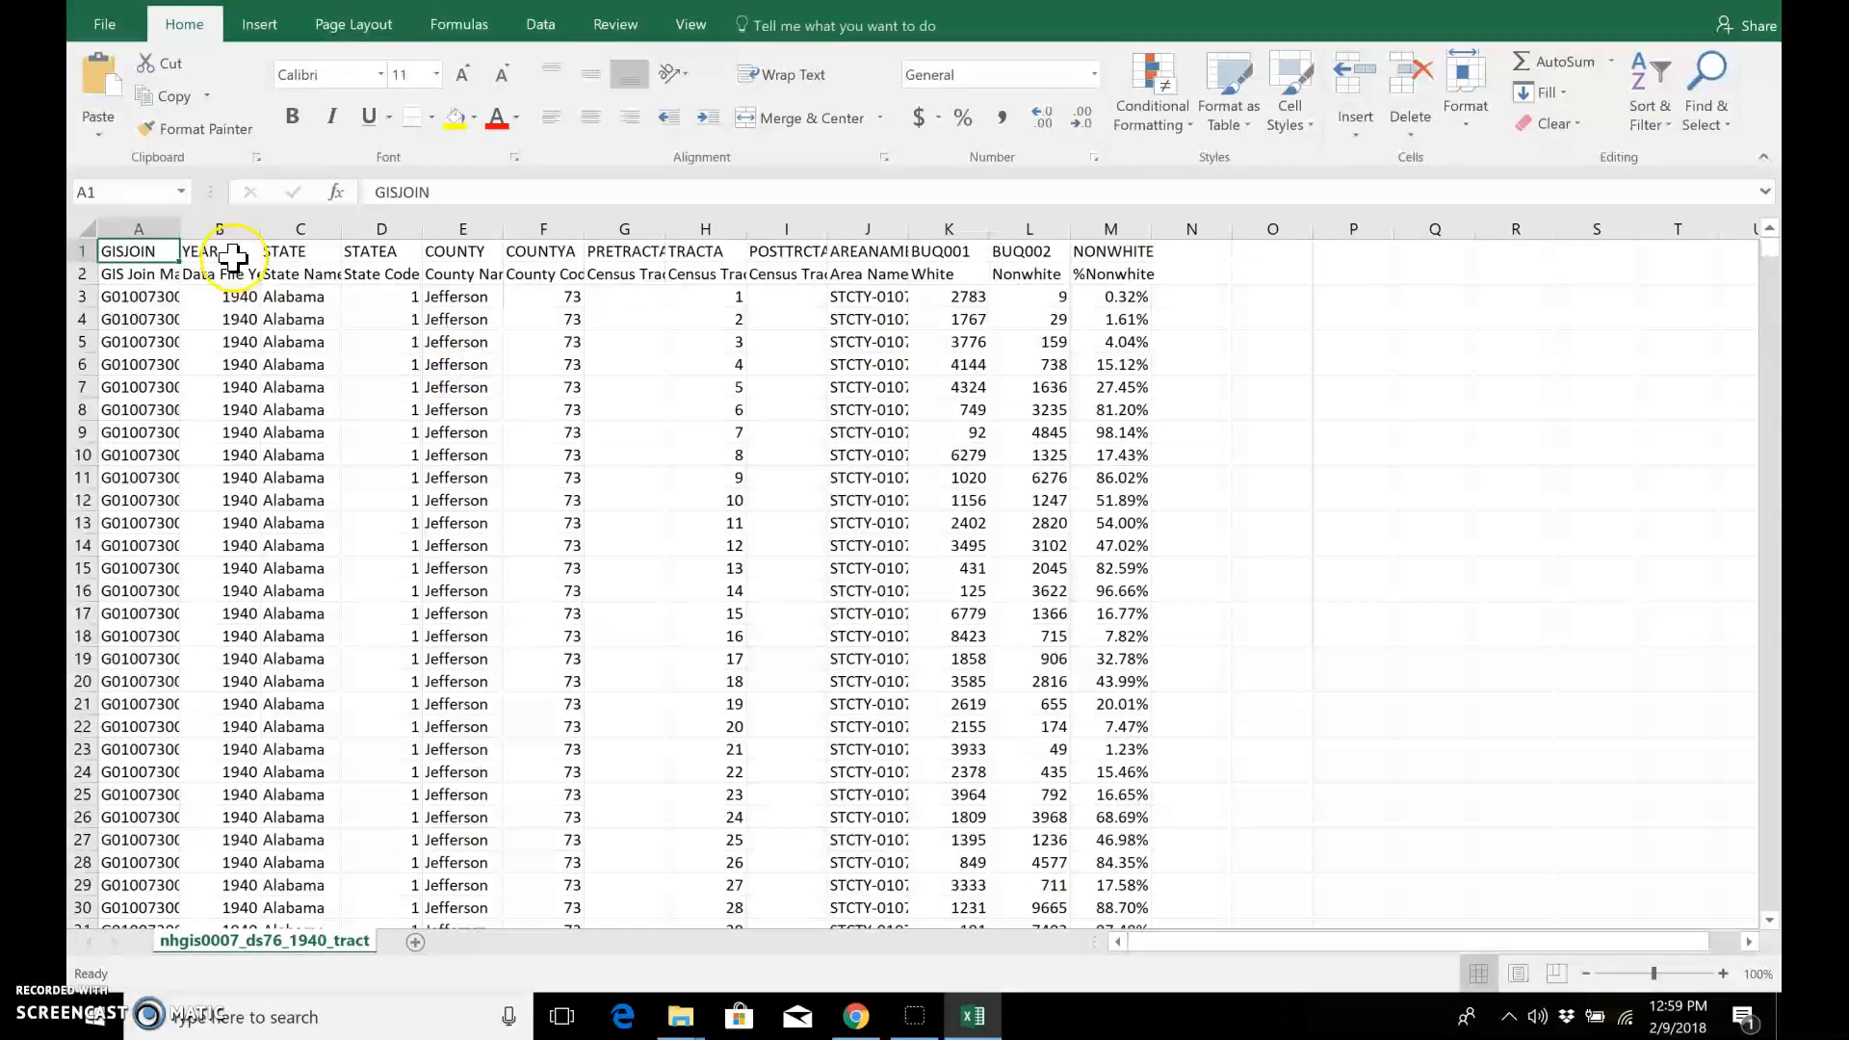
# Step: Widen column A to fit the GISJOIN codes and examine the BUQ001, BUQ002 and NONWHITE columns
pyautogui.moveTo(176, 226); pyautogui.dragTo(262, 228)
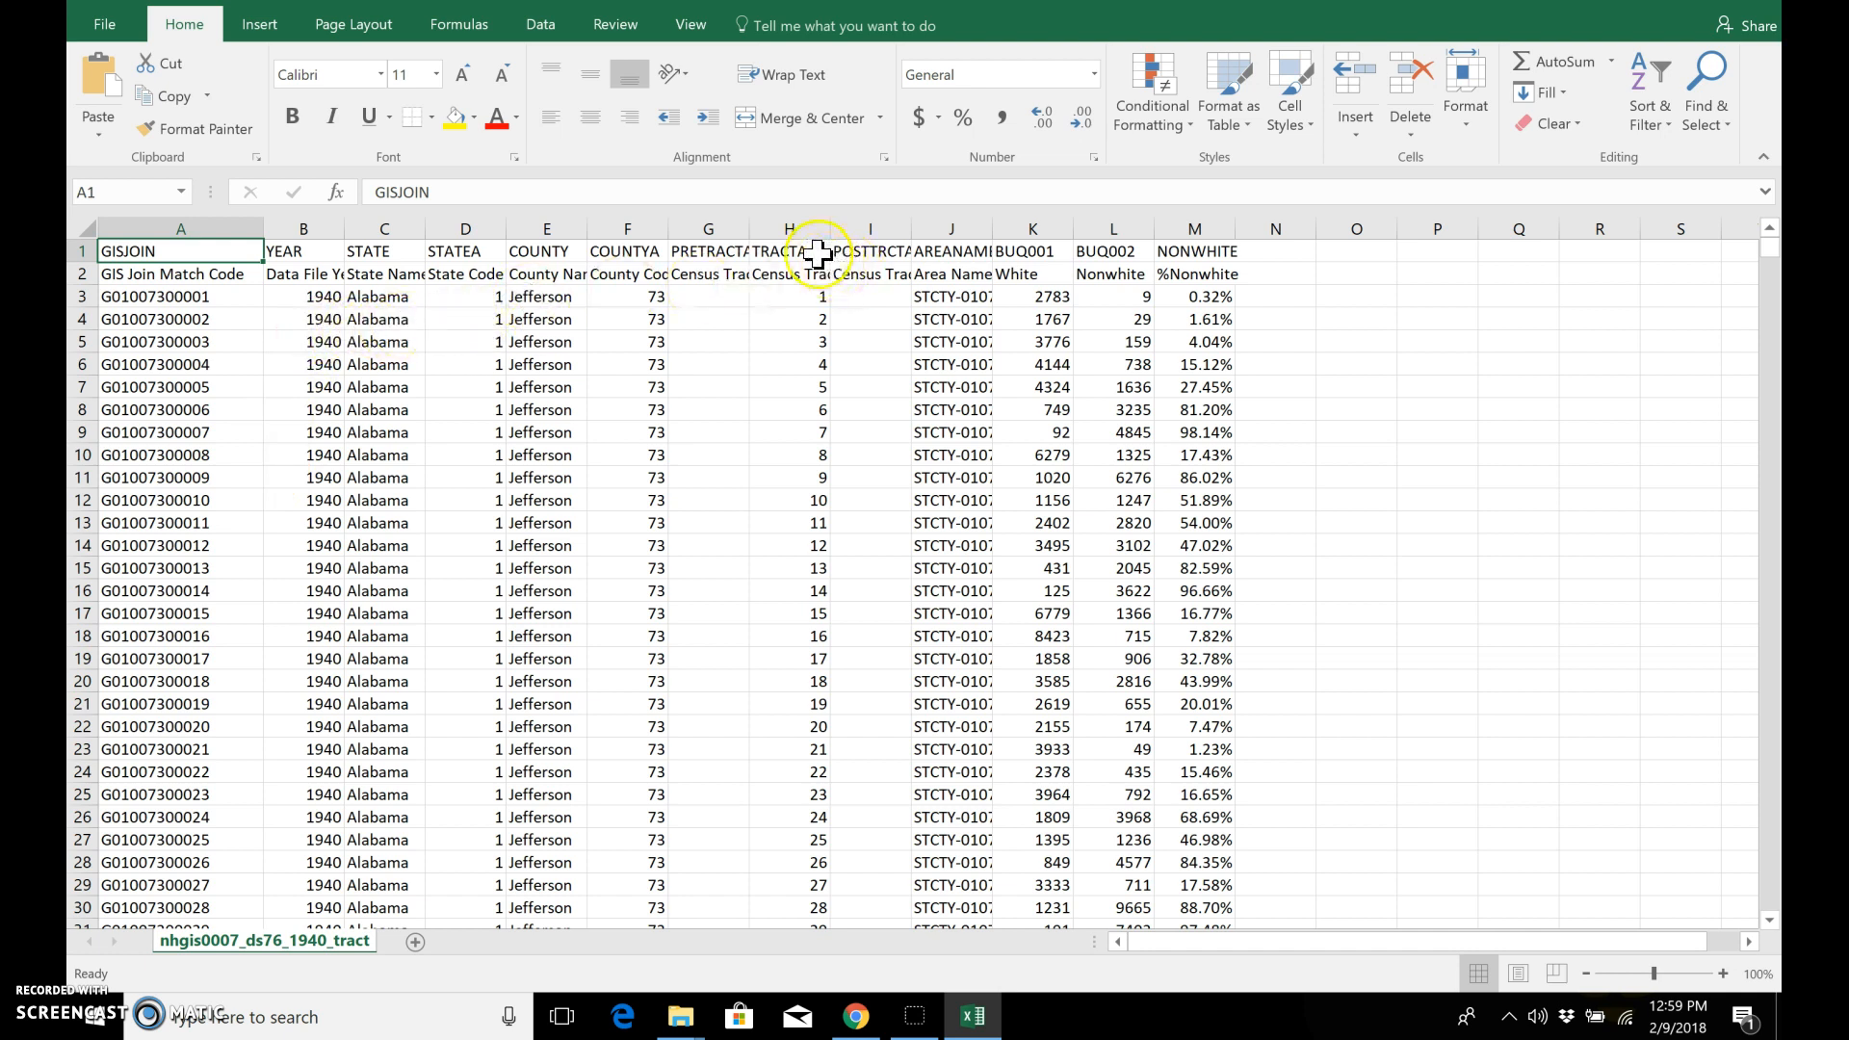
pyautogui.click(1017, 224)
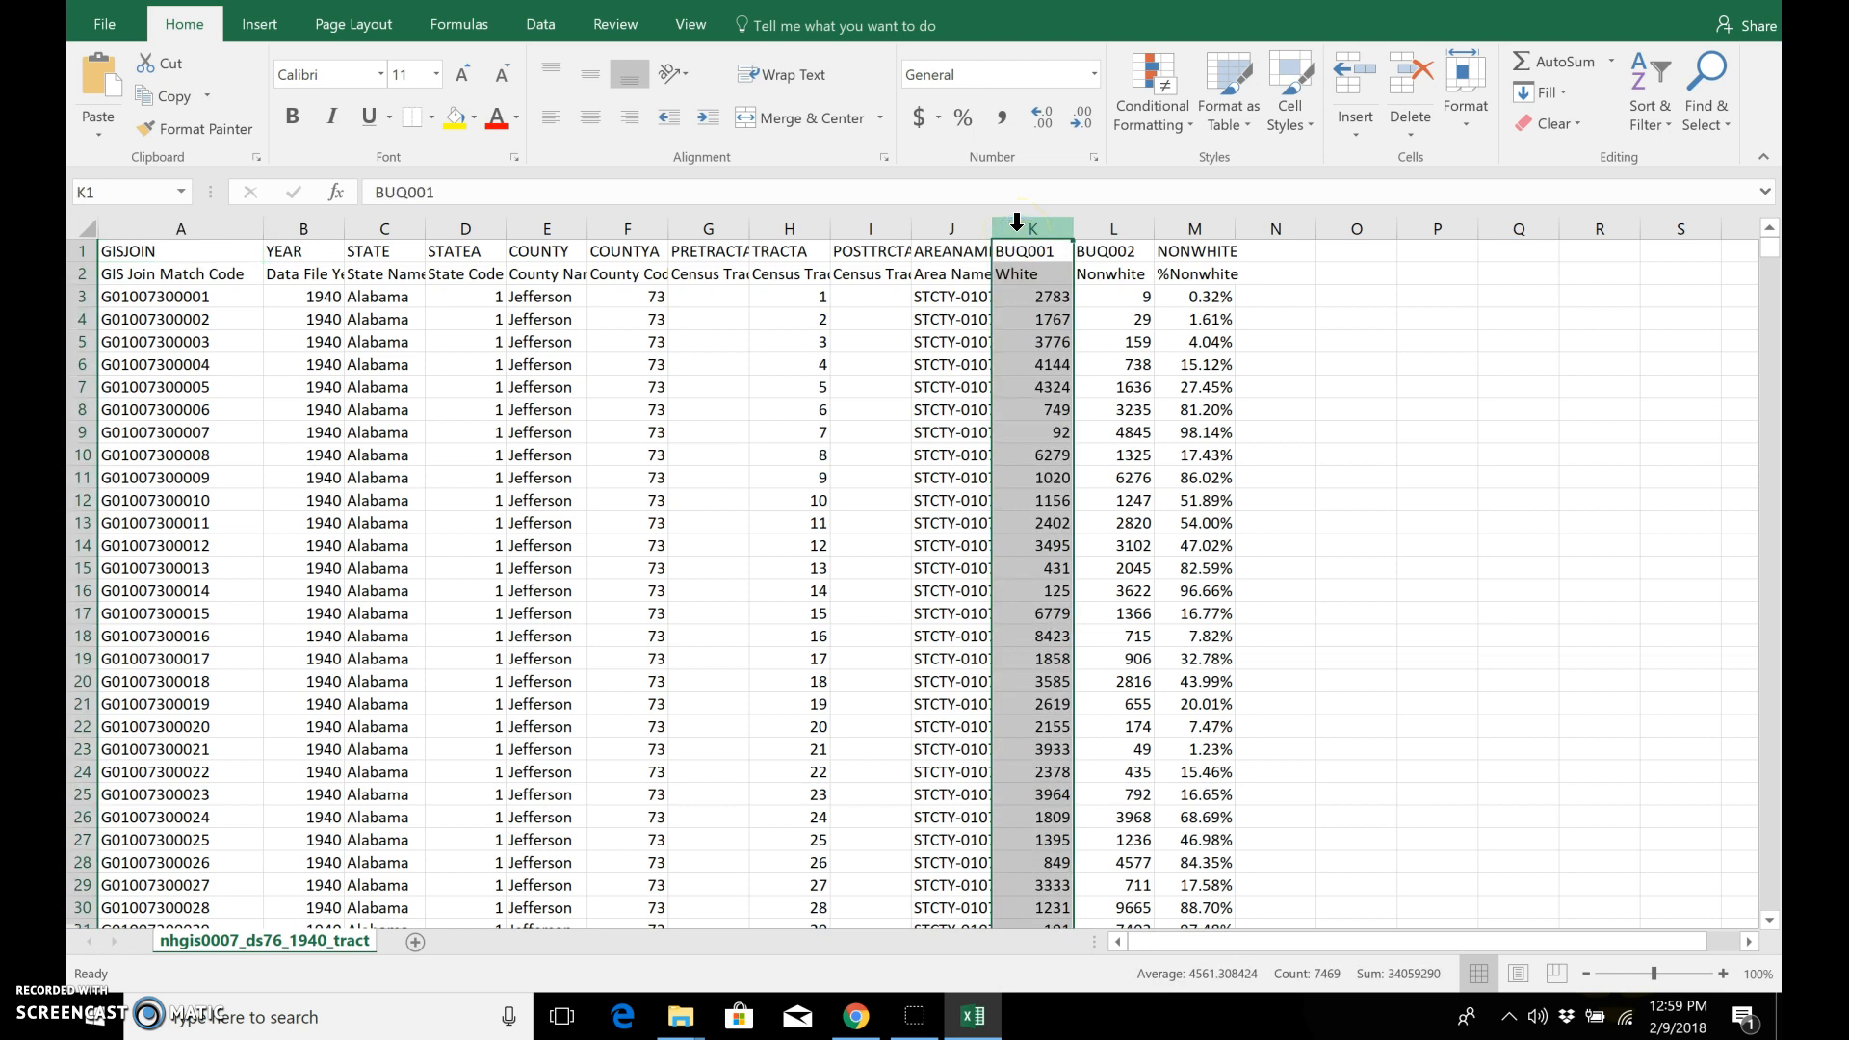
pyautogui.click(1102, 230)
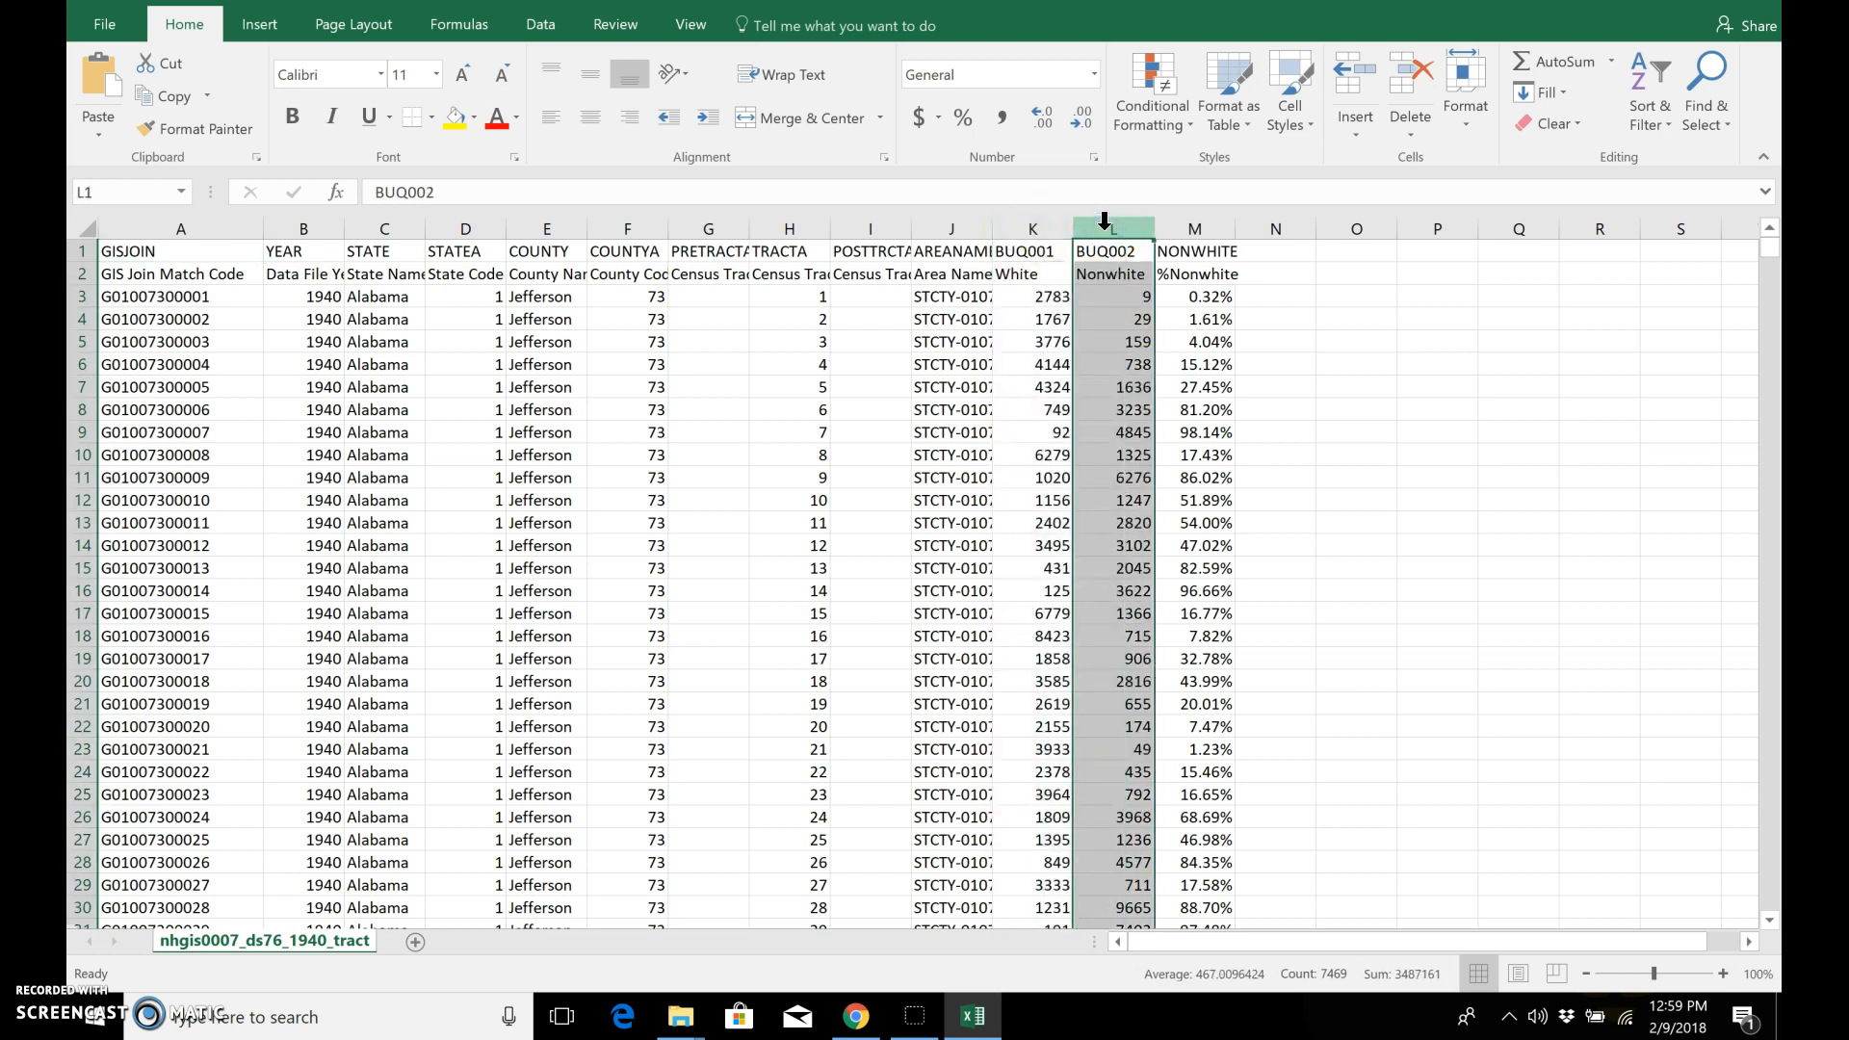
pyautogui.click(1194, 228)
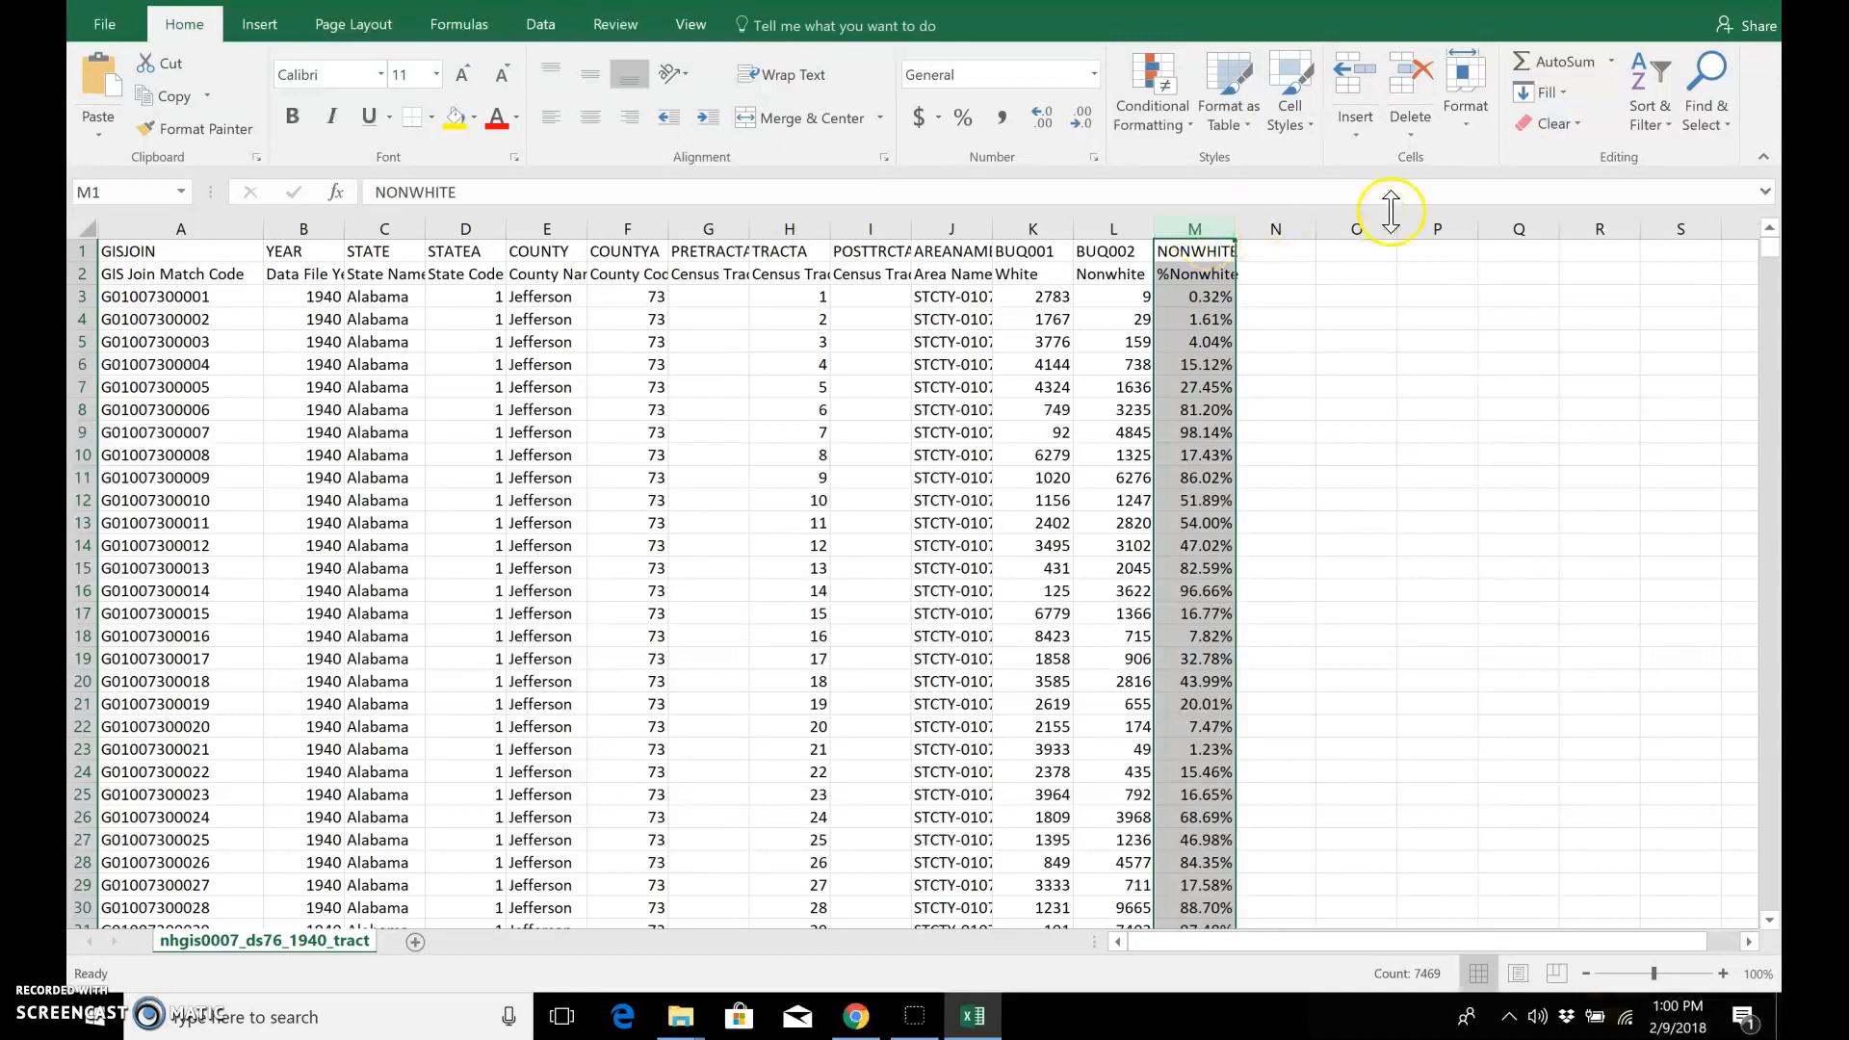
# Step: Enter the formula =L3/(L3+K3) in cell N3 to calculate the nonwhite share of the first tract
pyautogui.click(1291, 296)
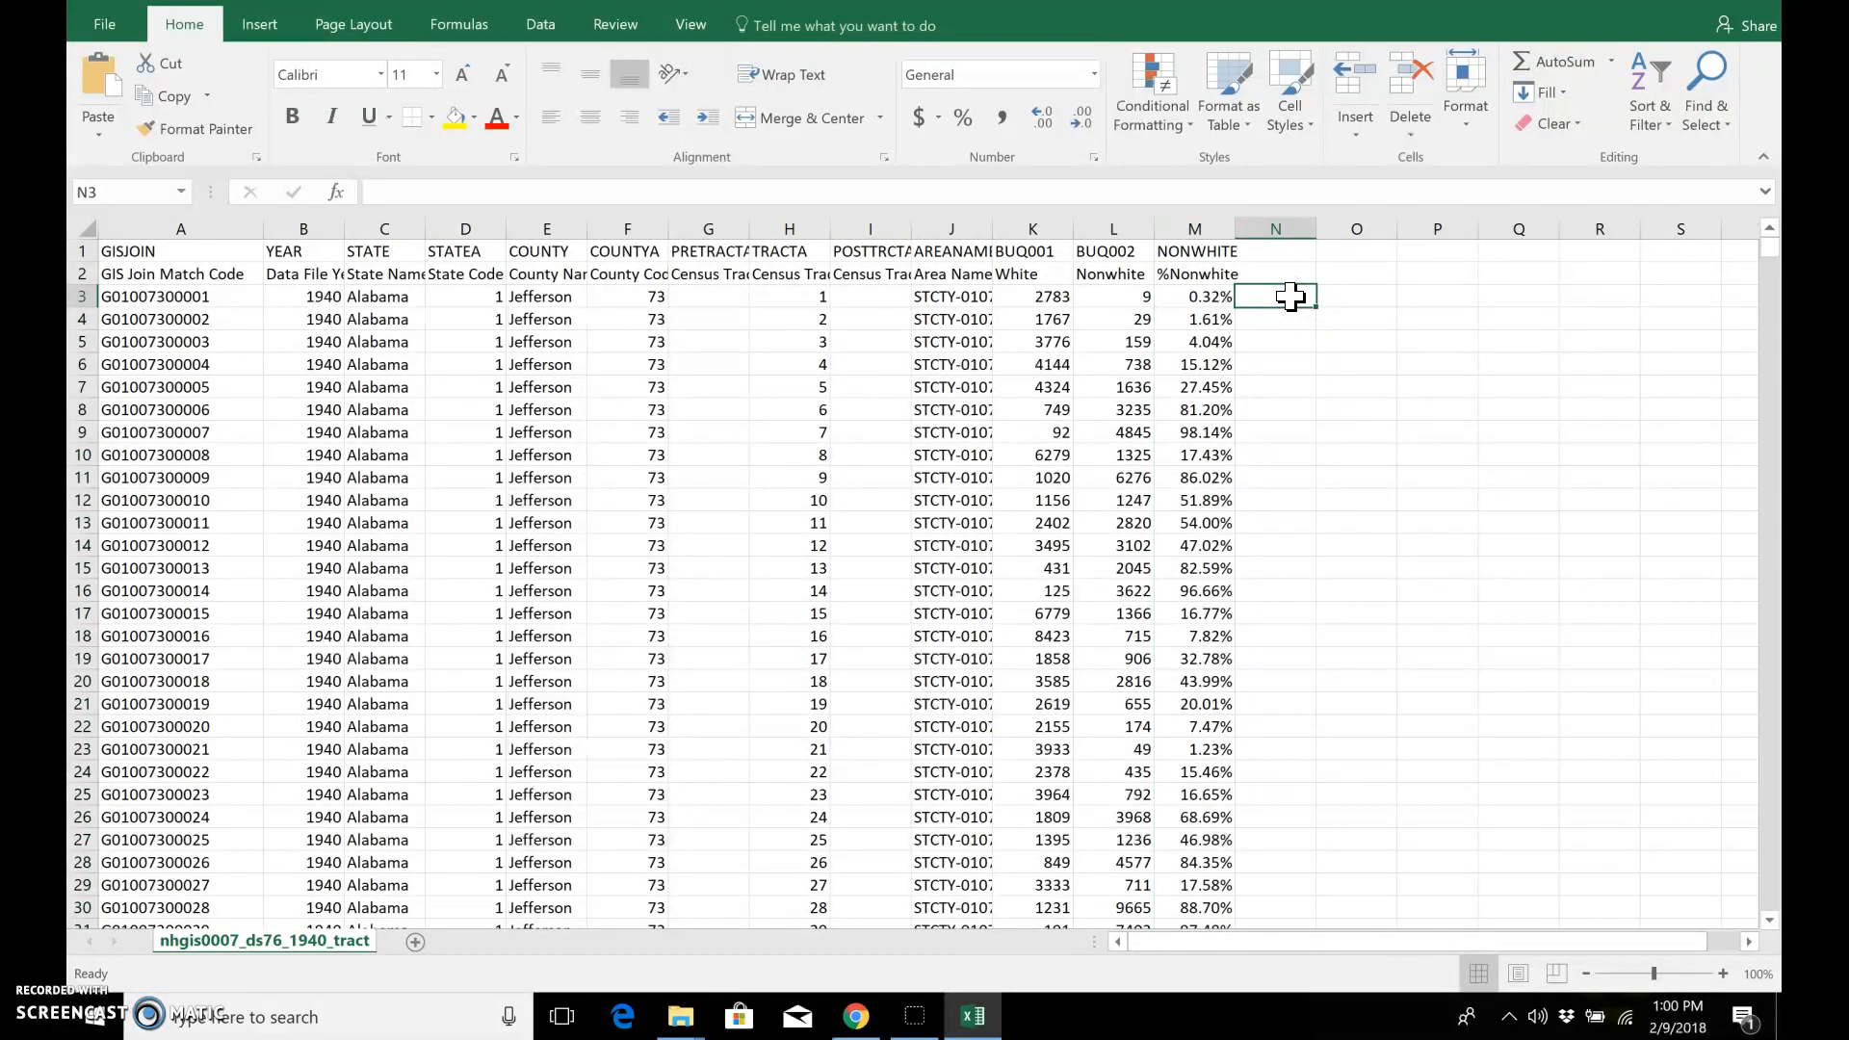
pyautogui.click(1298, 301)
pyautogui.click(908, 188)
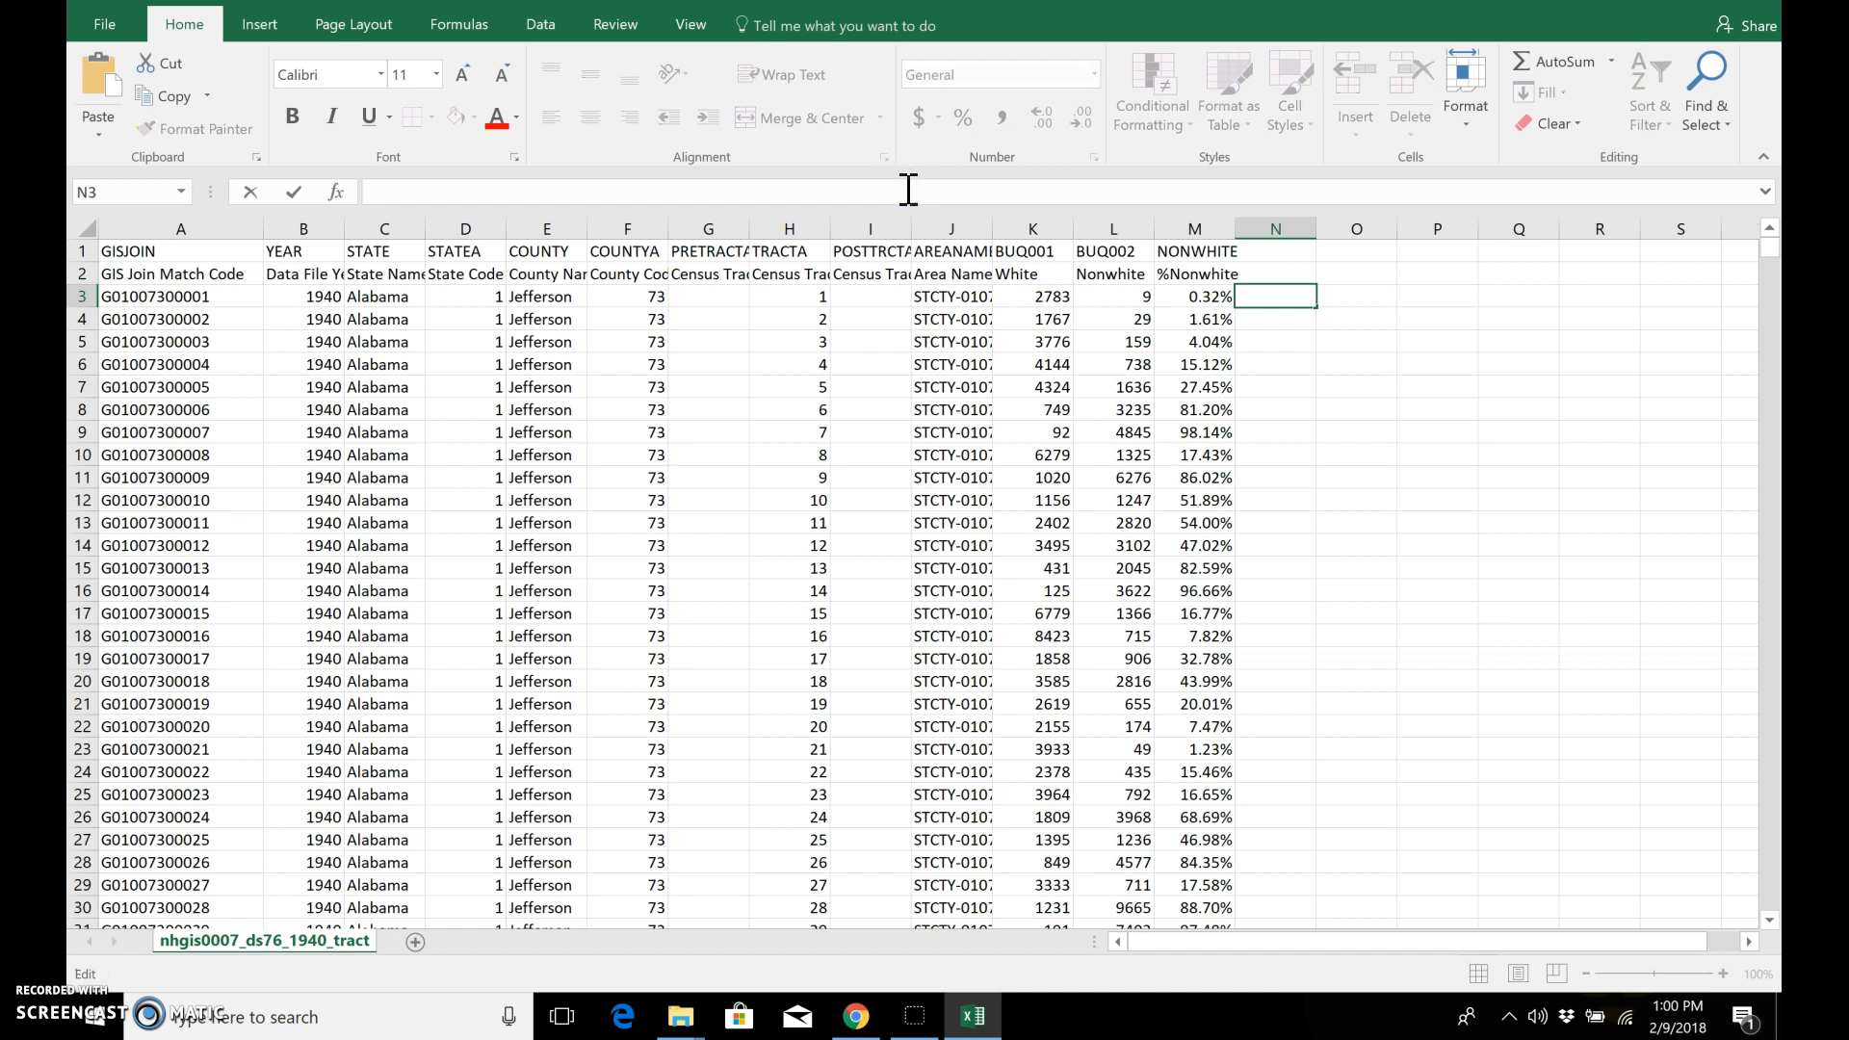
pyautogui.write('=')
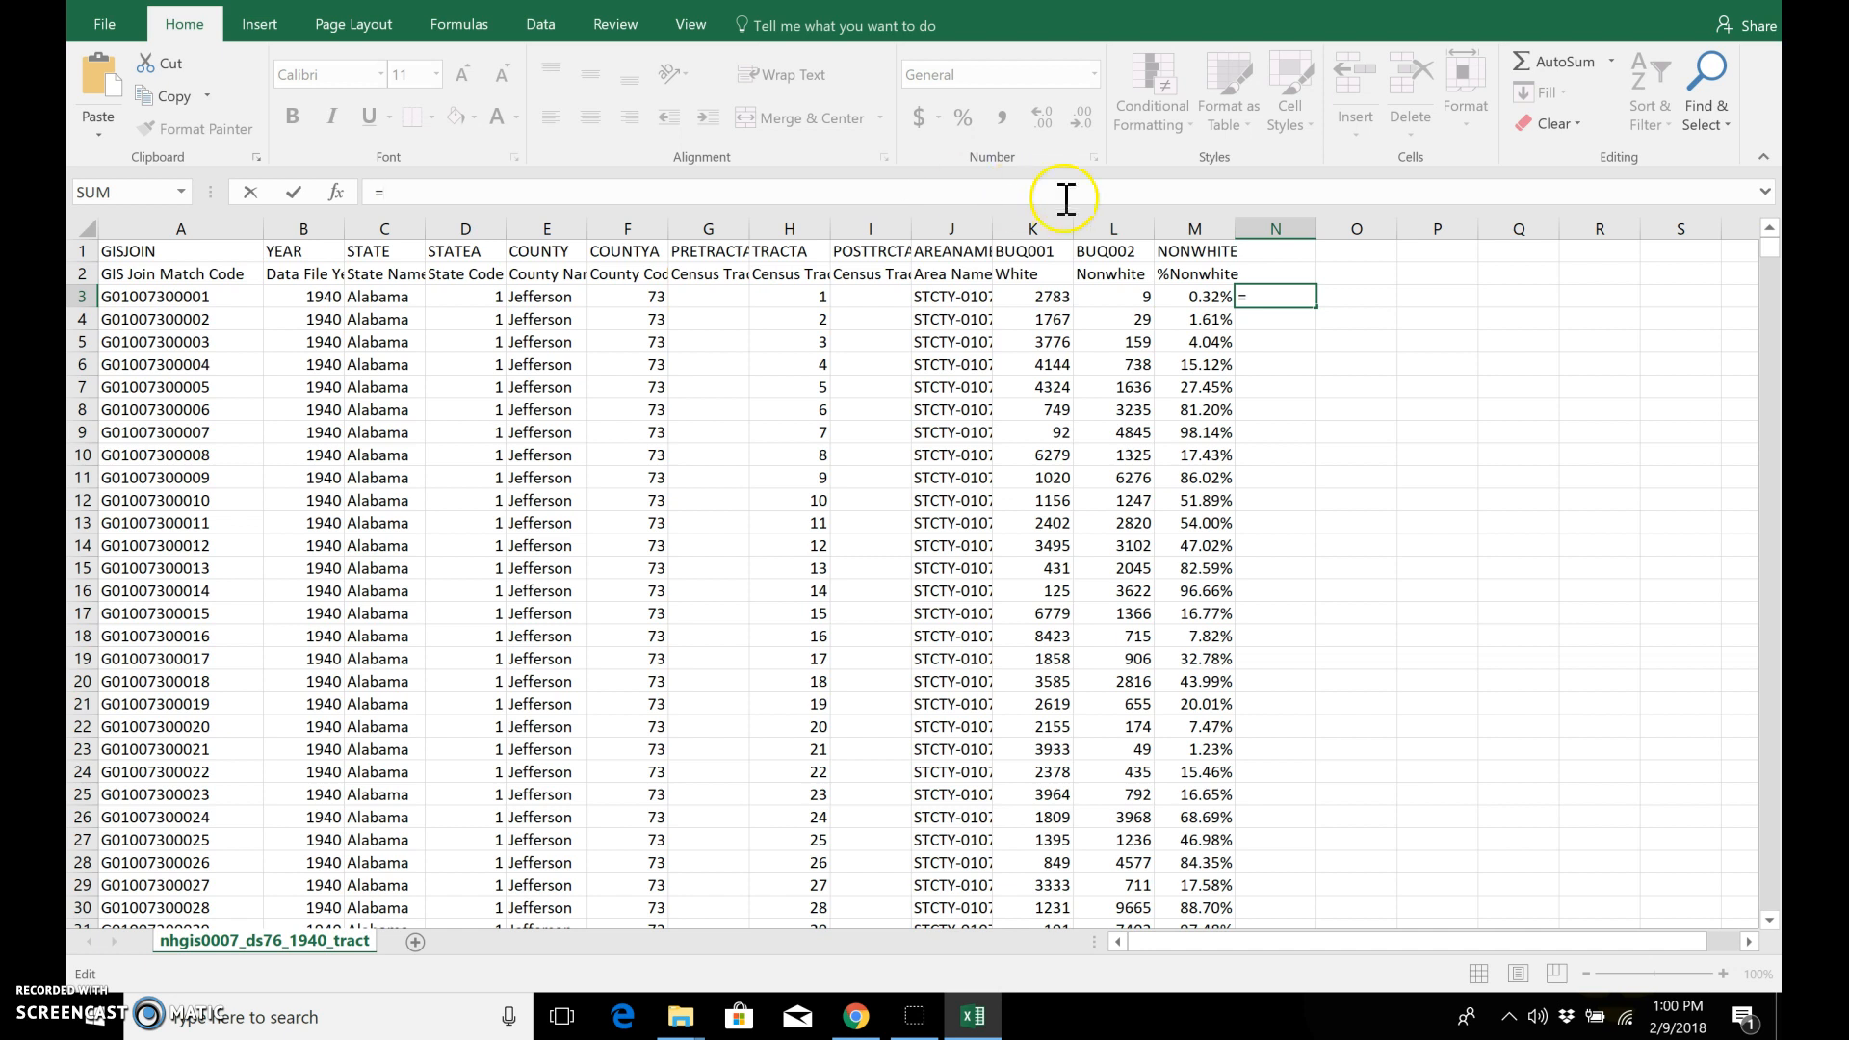
pyautogui.click(1121, 299)
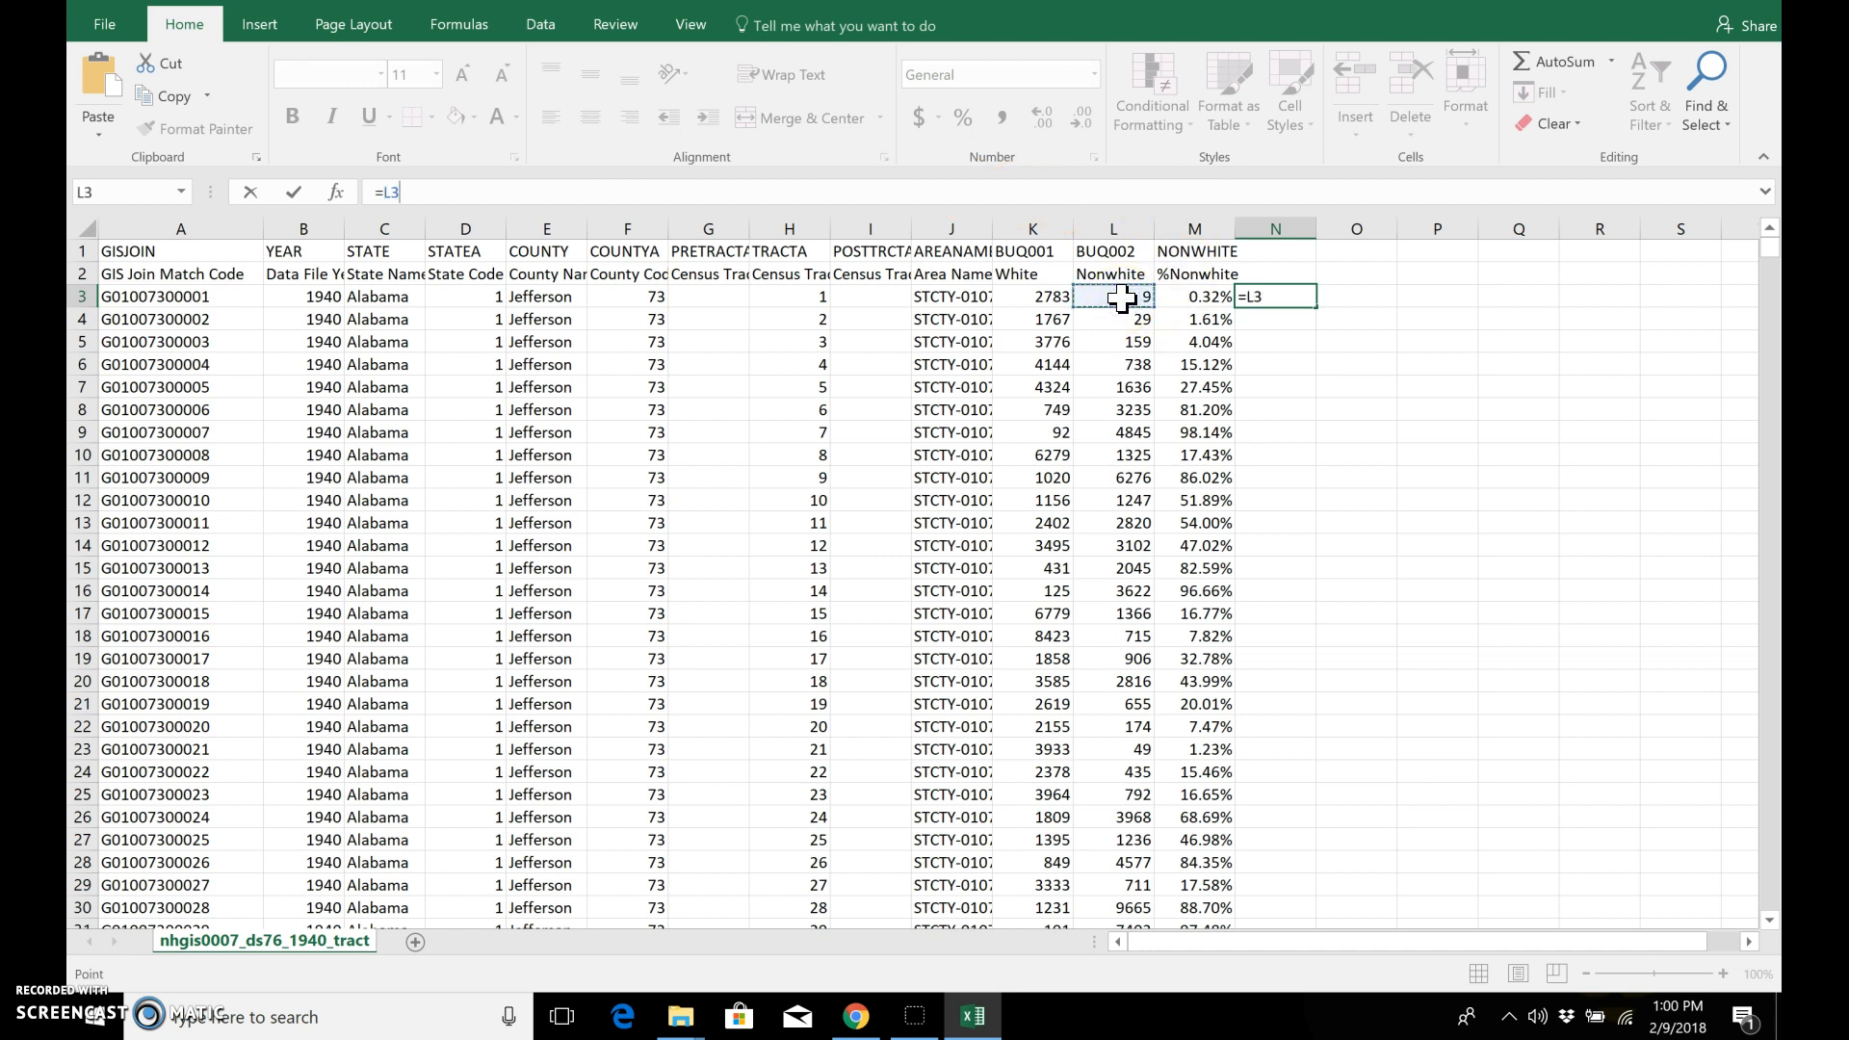
pyautogui.write('/(')
pyautogui.click(1120, 298)
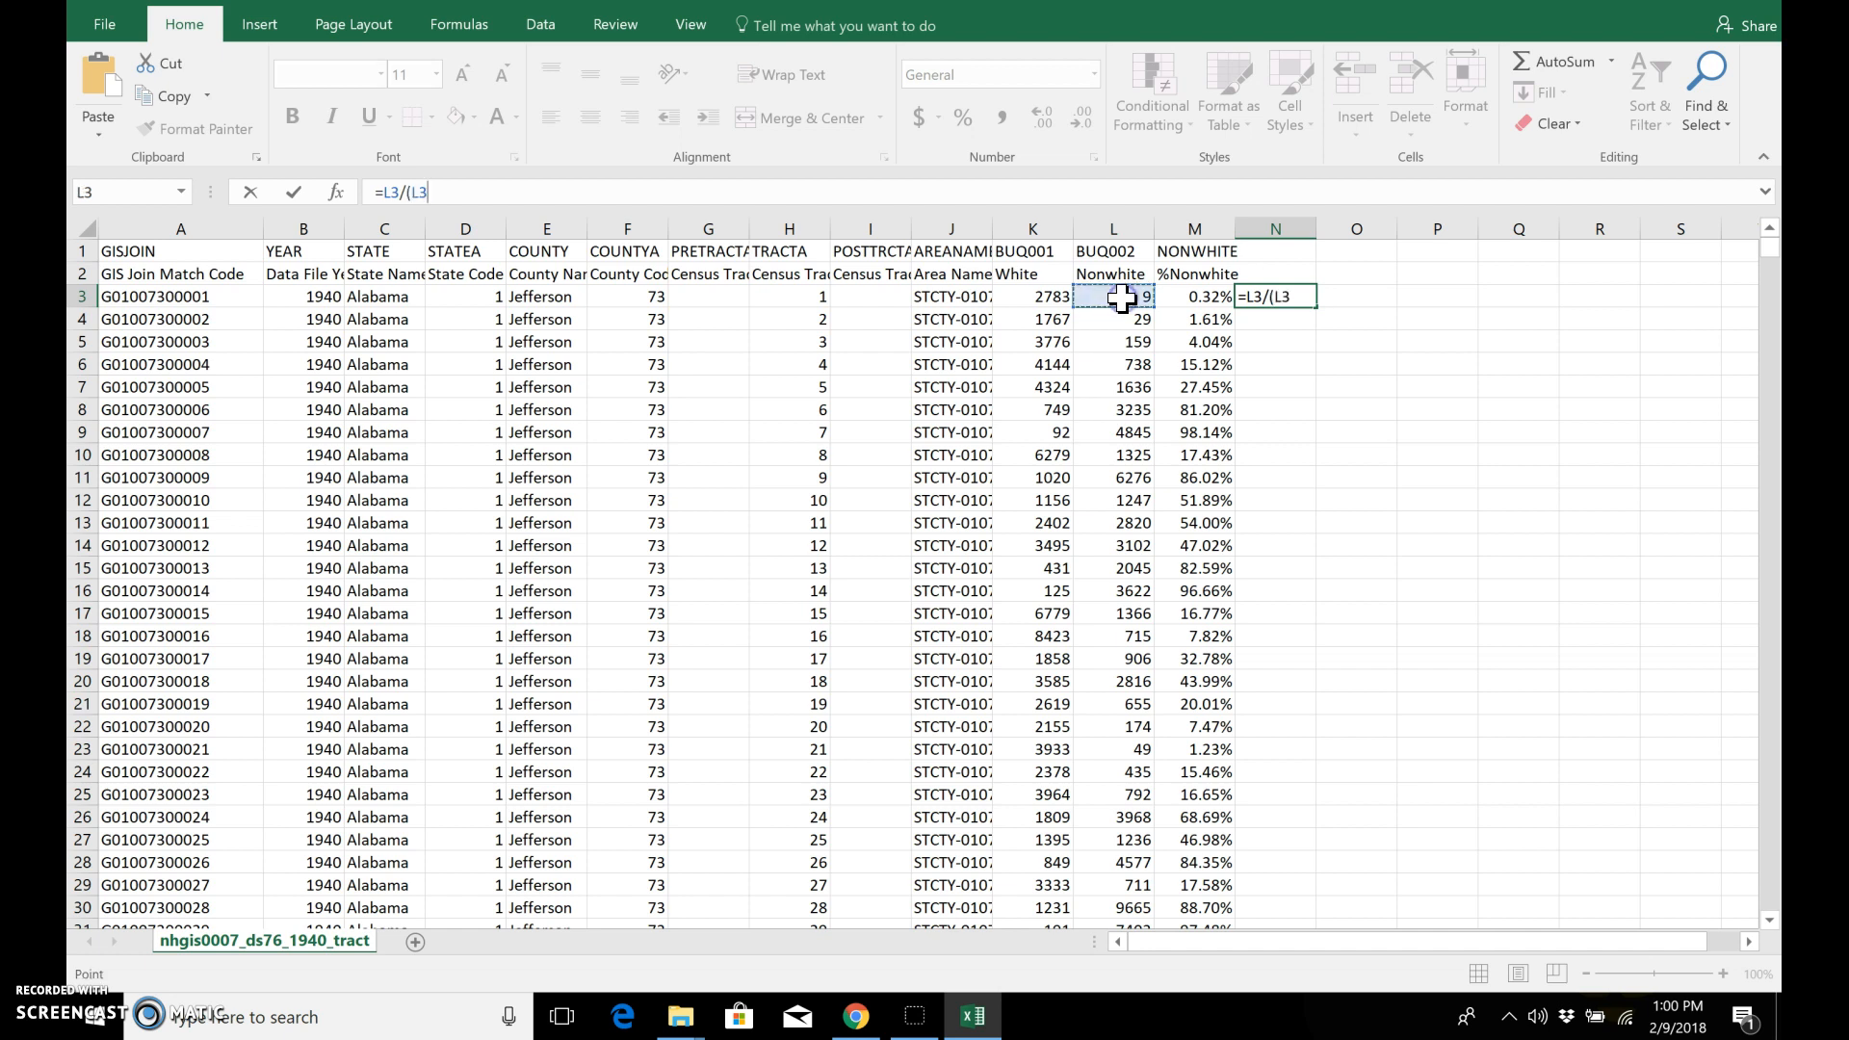
pyautogui.write('+')
pyautogui.click(1058, 298)
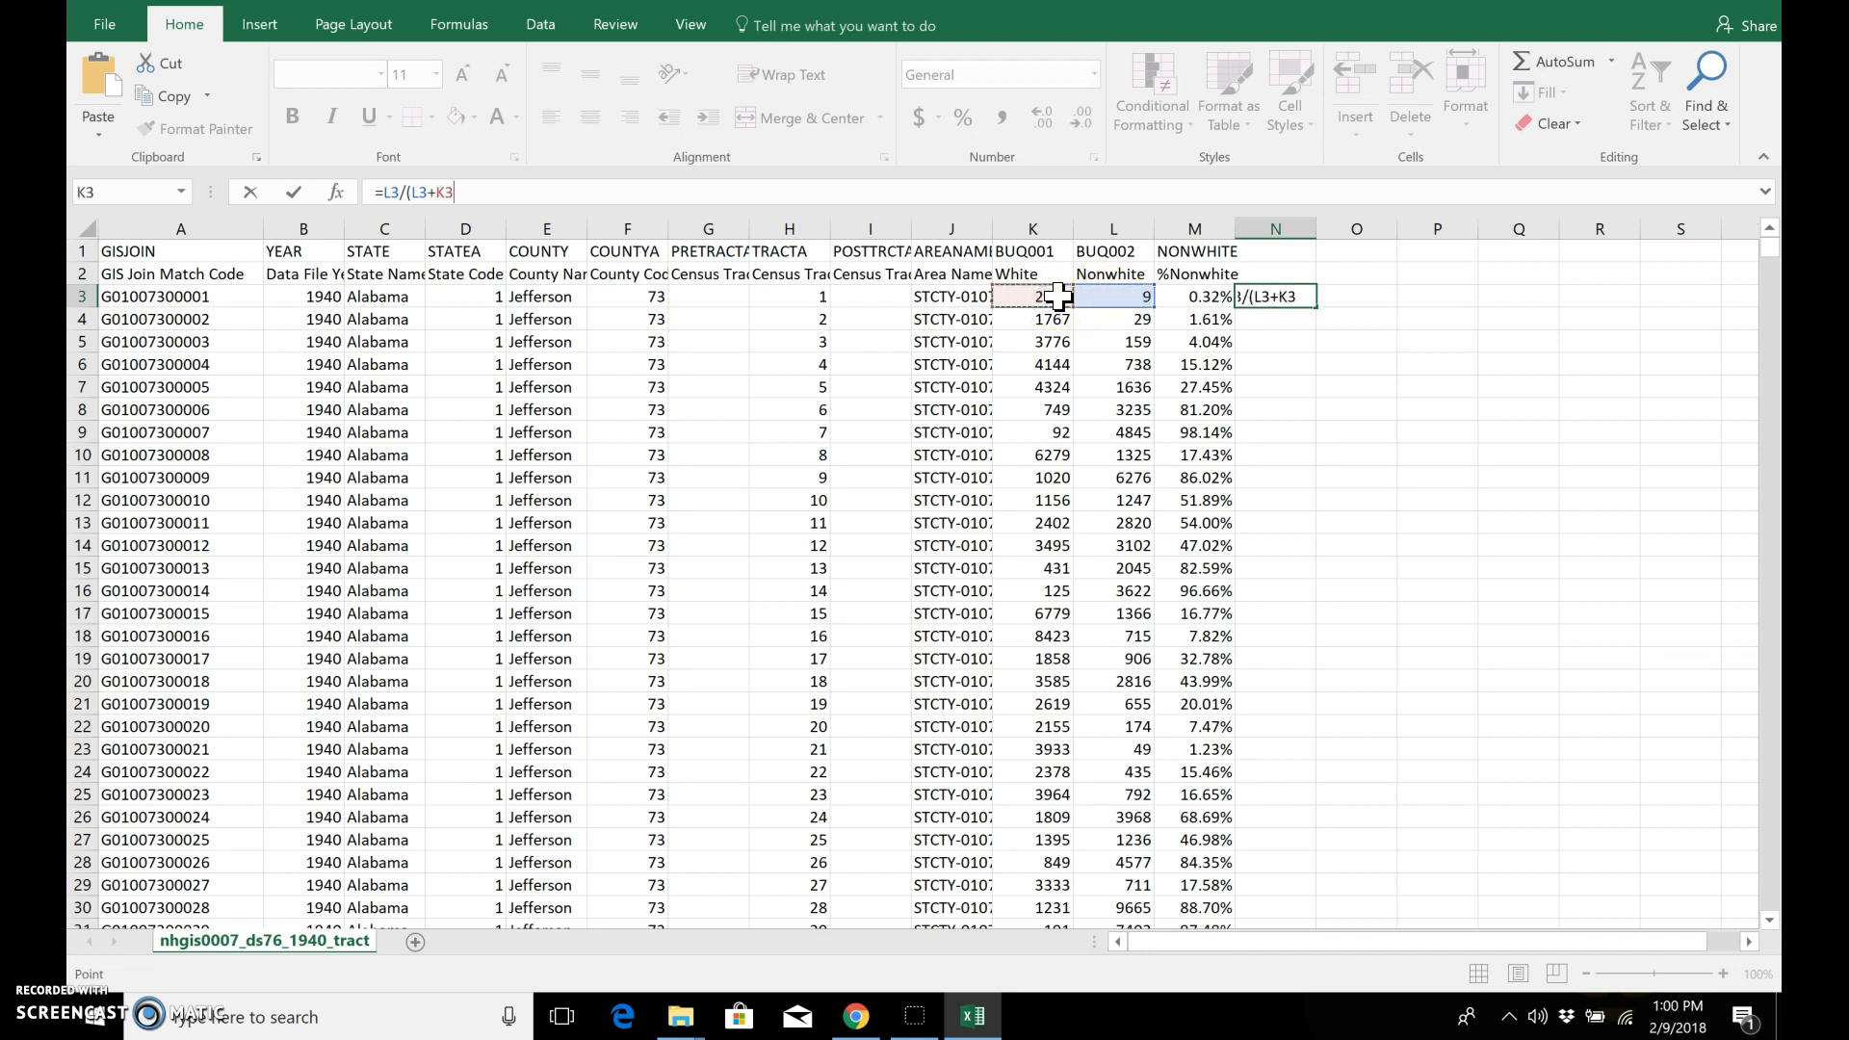
pyautogui.write(')')
pyautogui.press('Return')
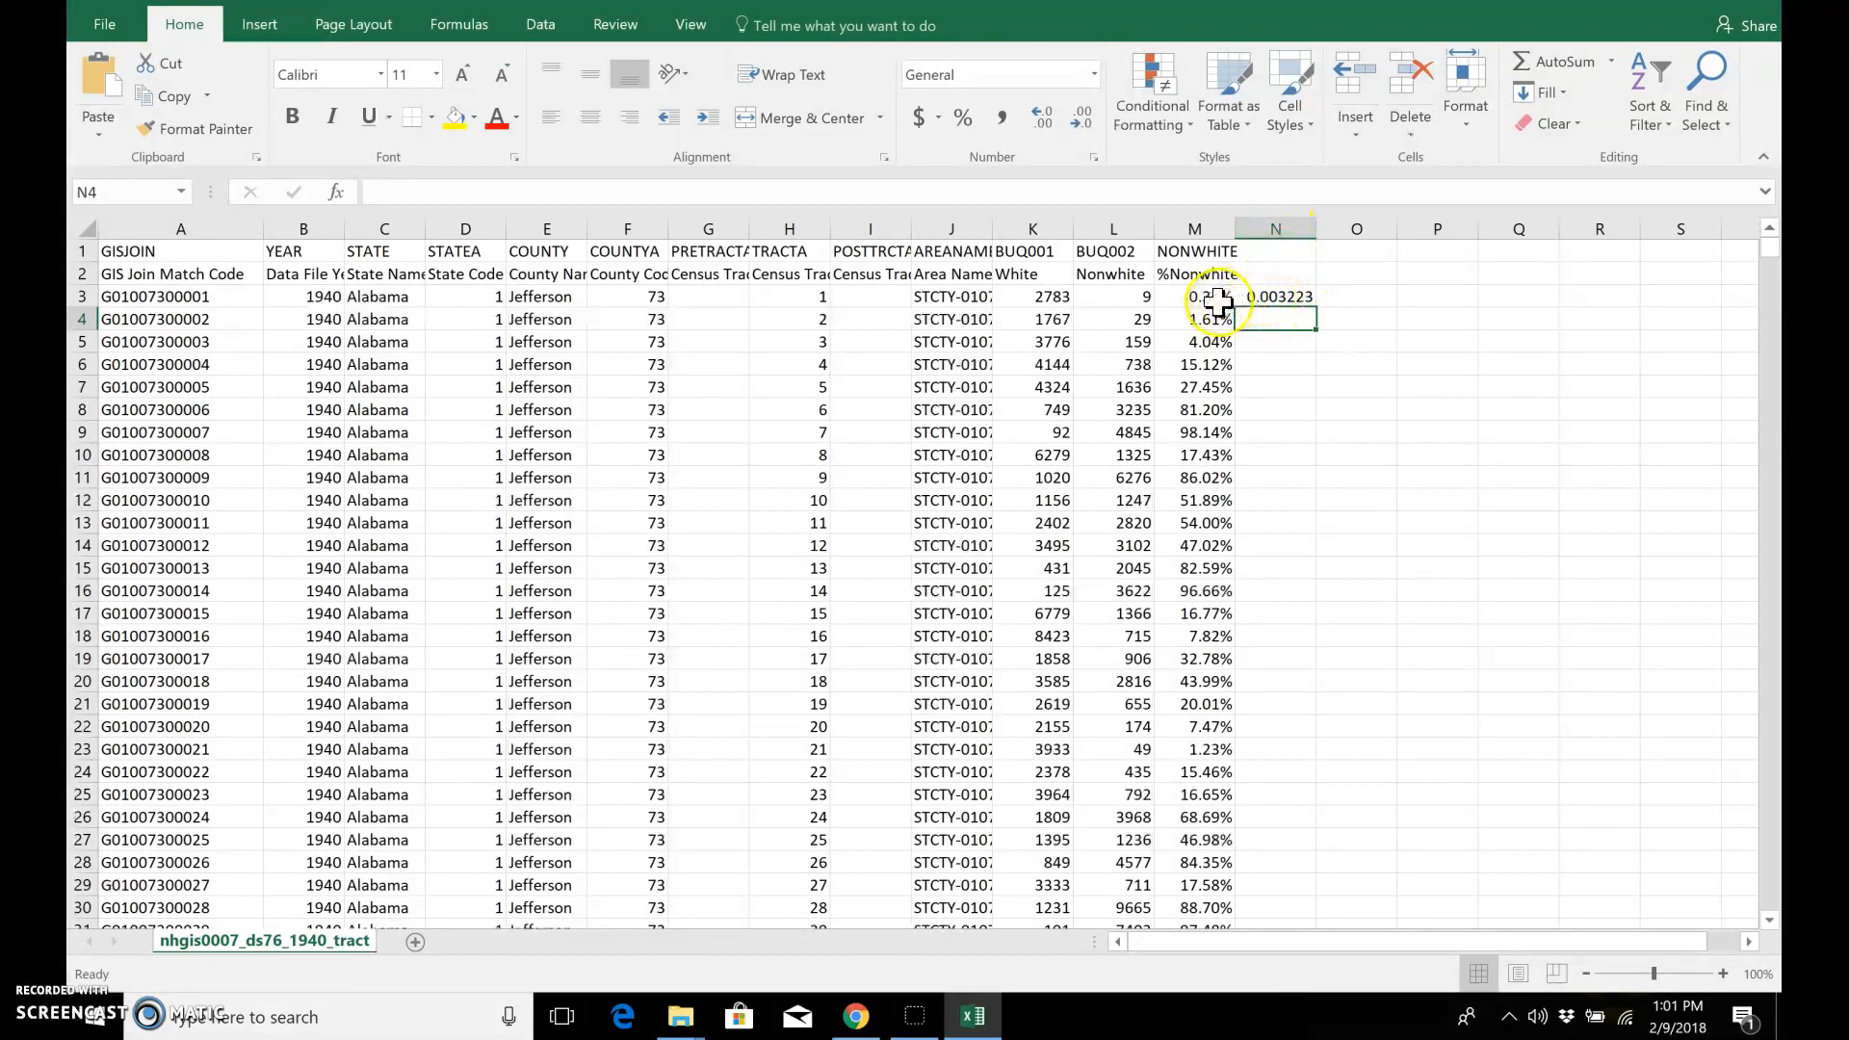
# Step: Format all of column N as Percentage
pyautogui.click(1288, 228)
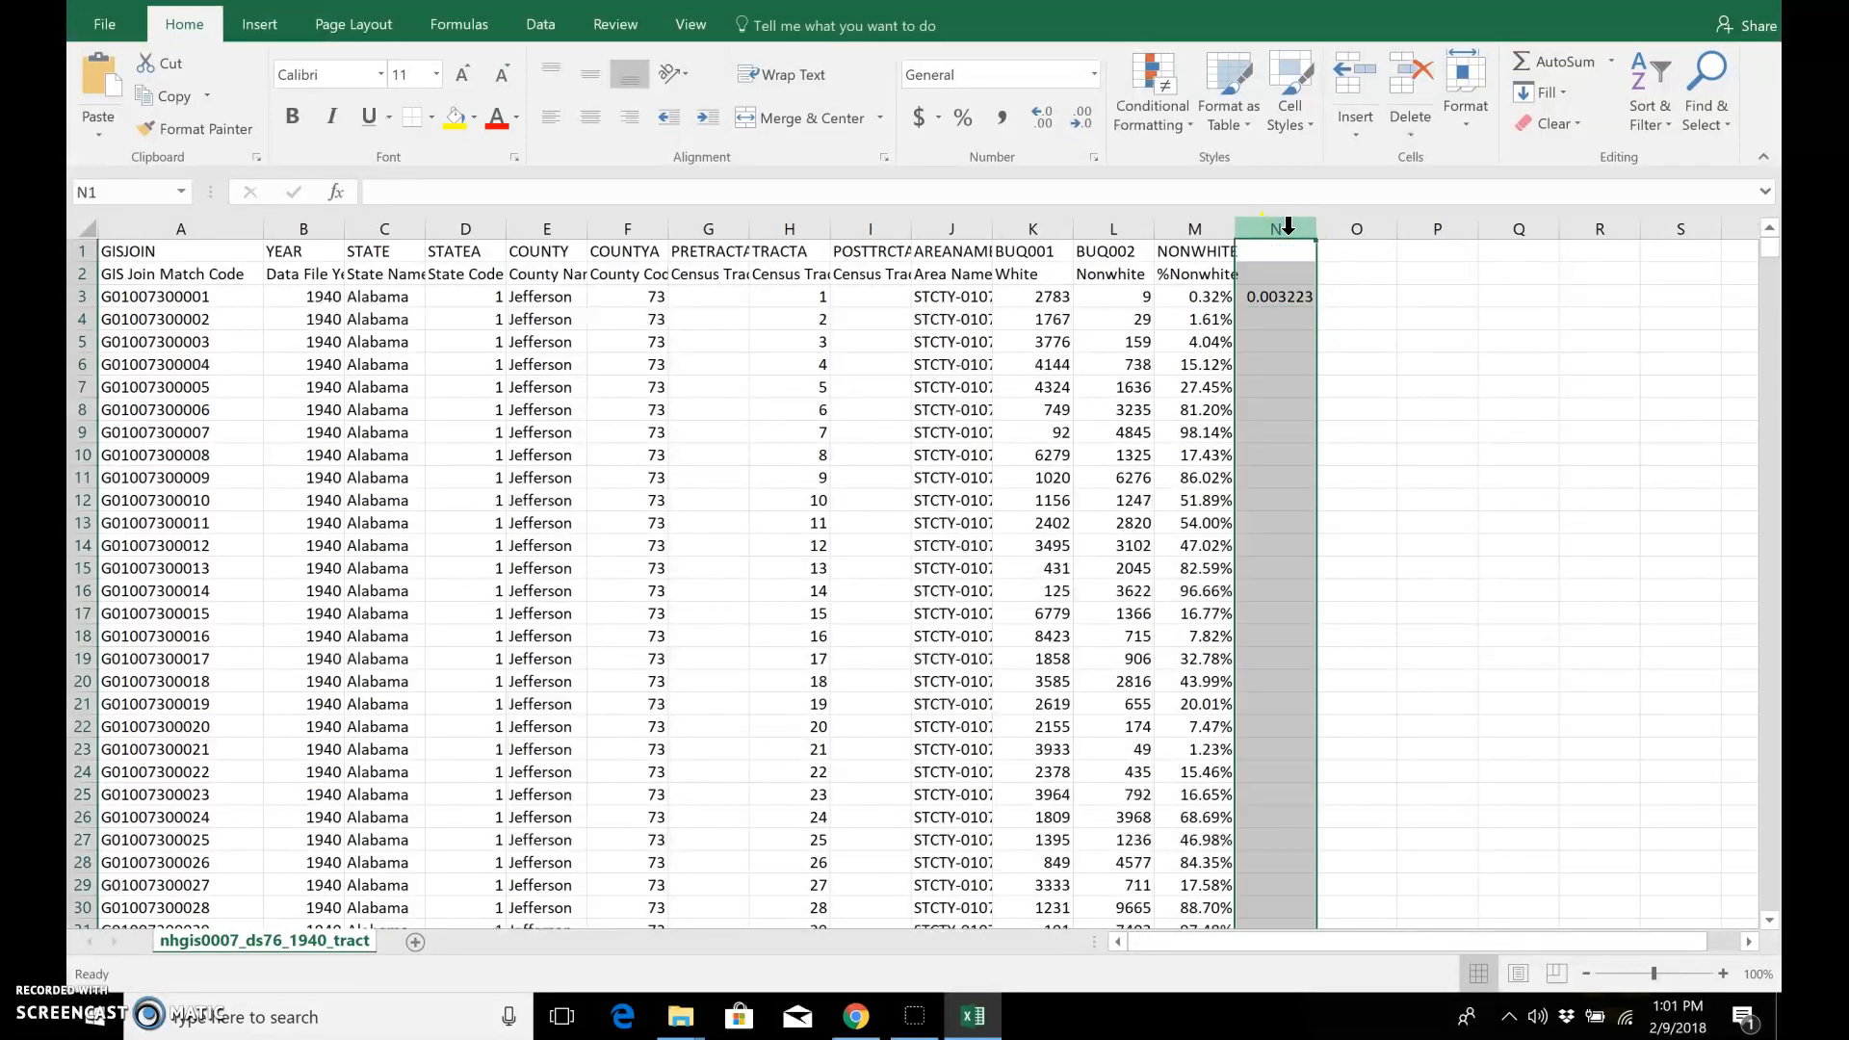
pyautogui.rightClick(1288, 228)
pyautogui.click(1346, 487)
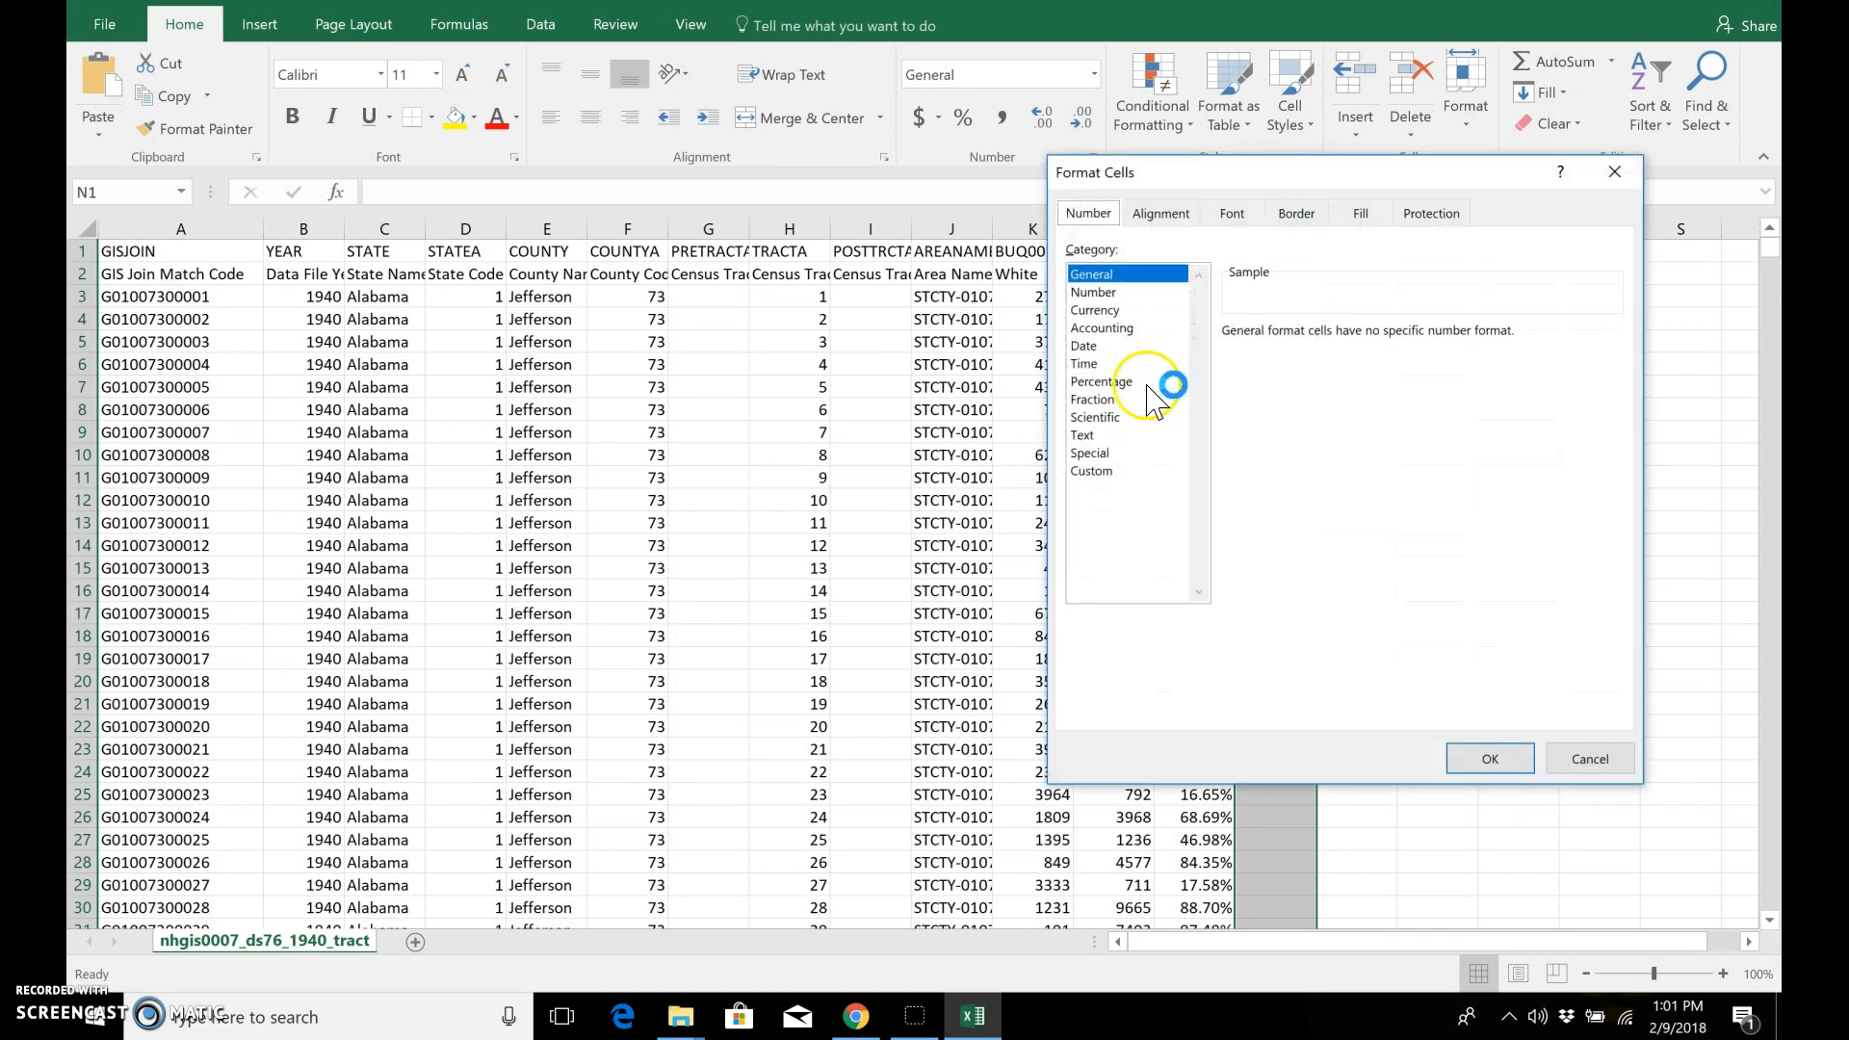
pyautogui.click(1149, 385)
pyautogui.click(1491, 759)
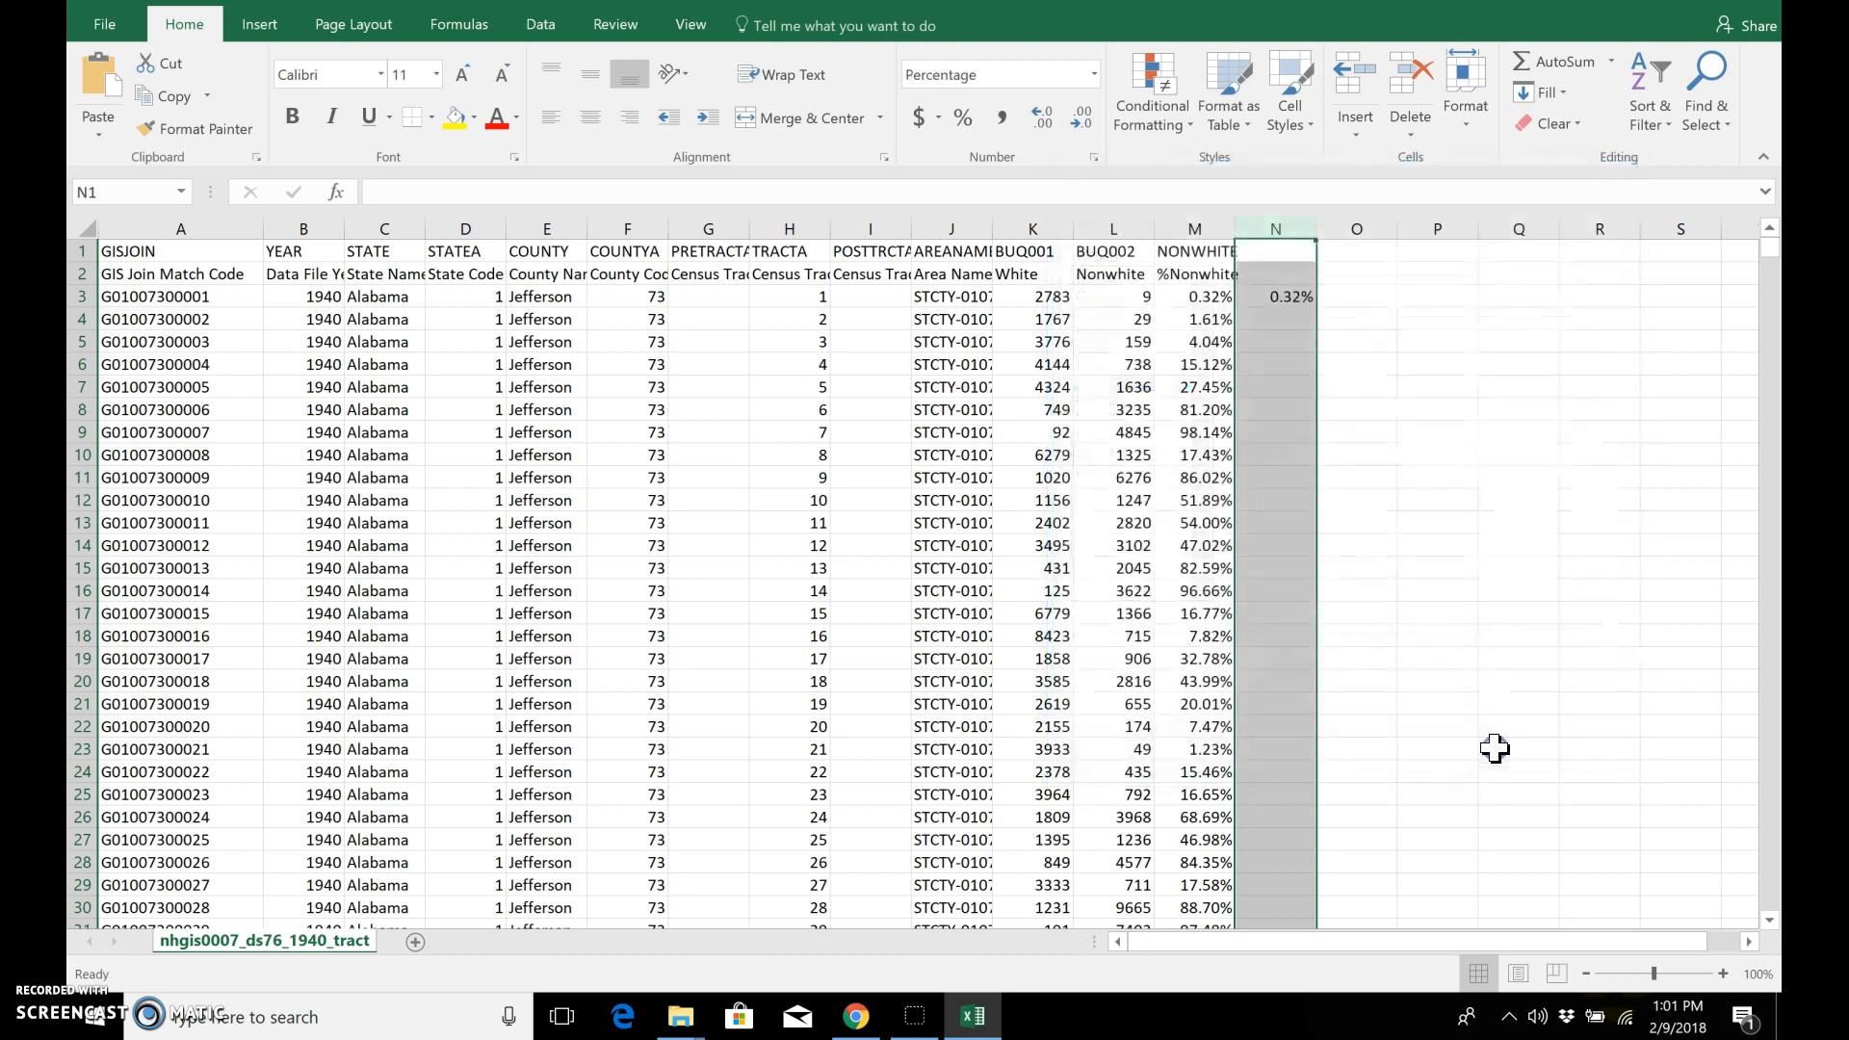
# Step: Fill the N3 formula down column N for all tracts and enter the heading NONWHITE in N1
pyautogui.click(1297, 298)
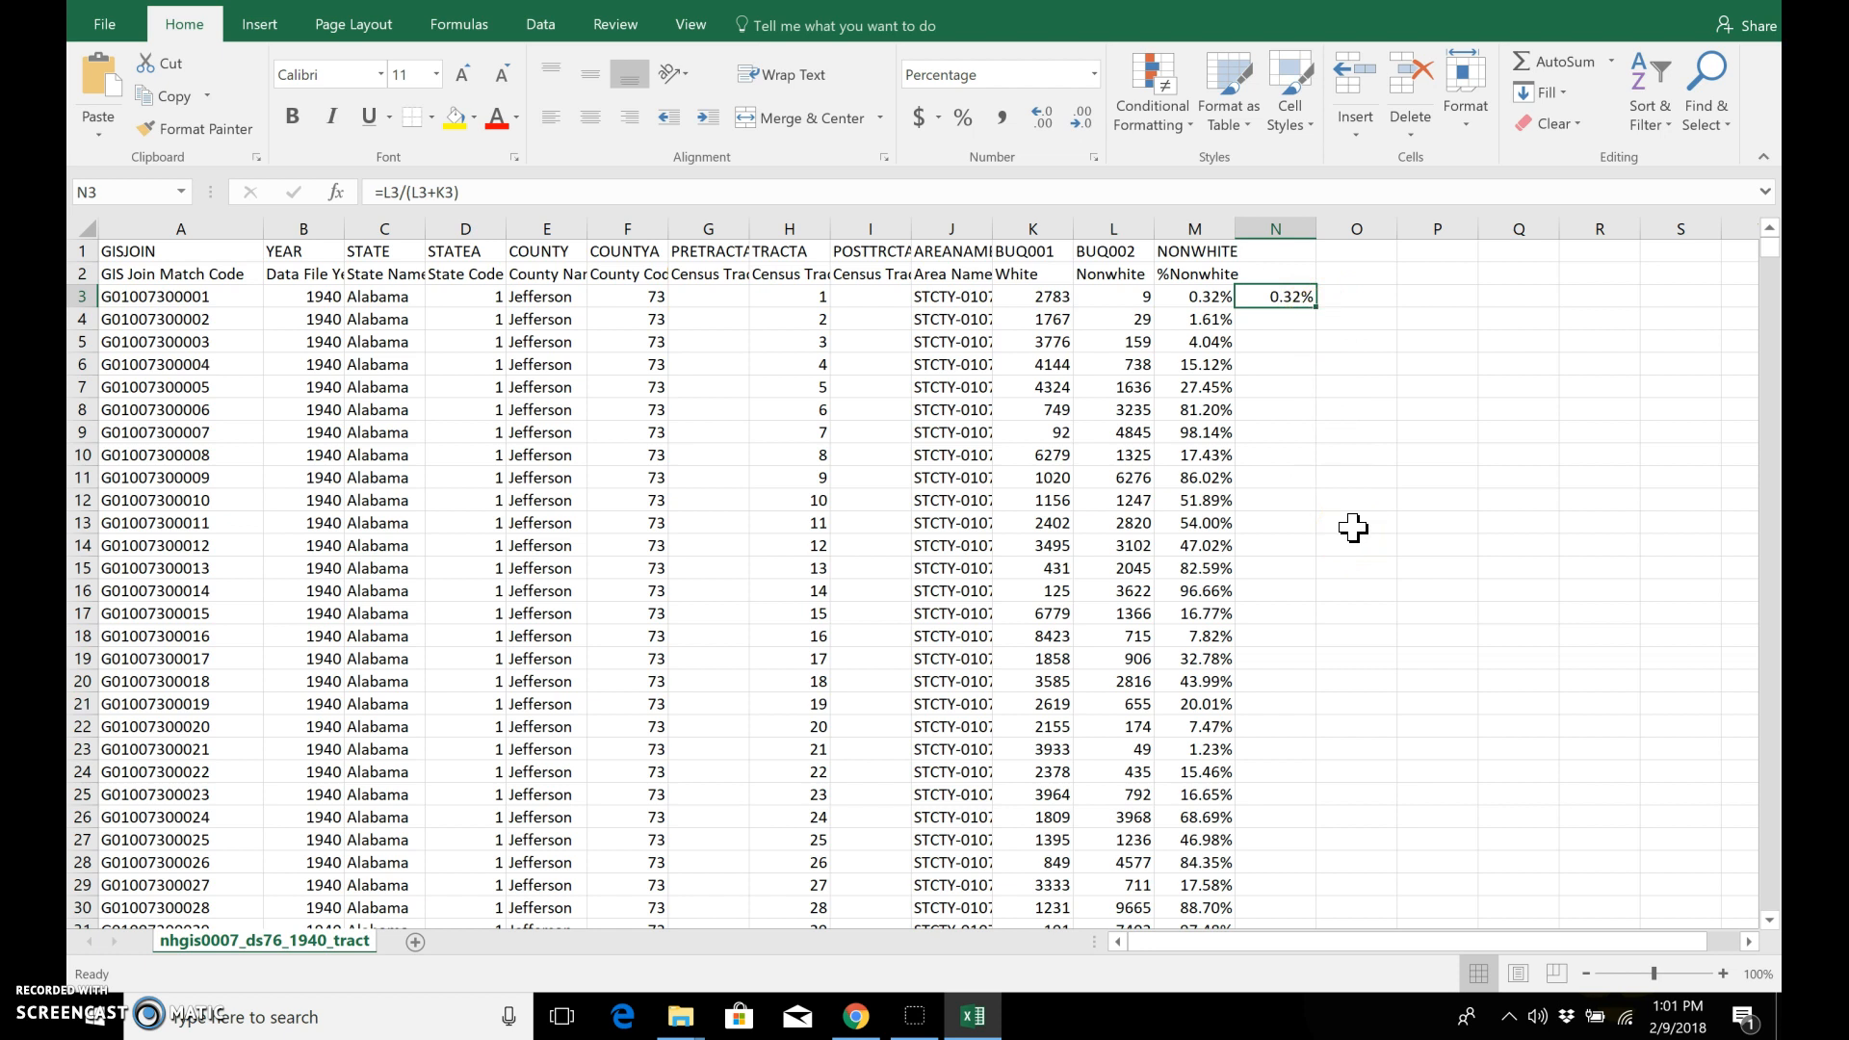
pyautogui.doubleClick(1317, 306)
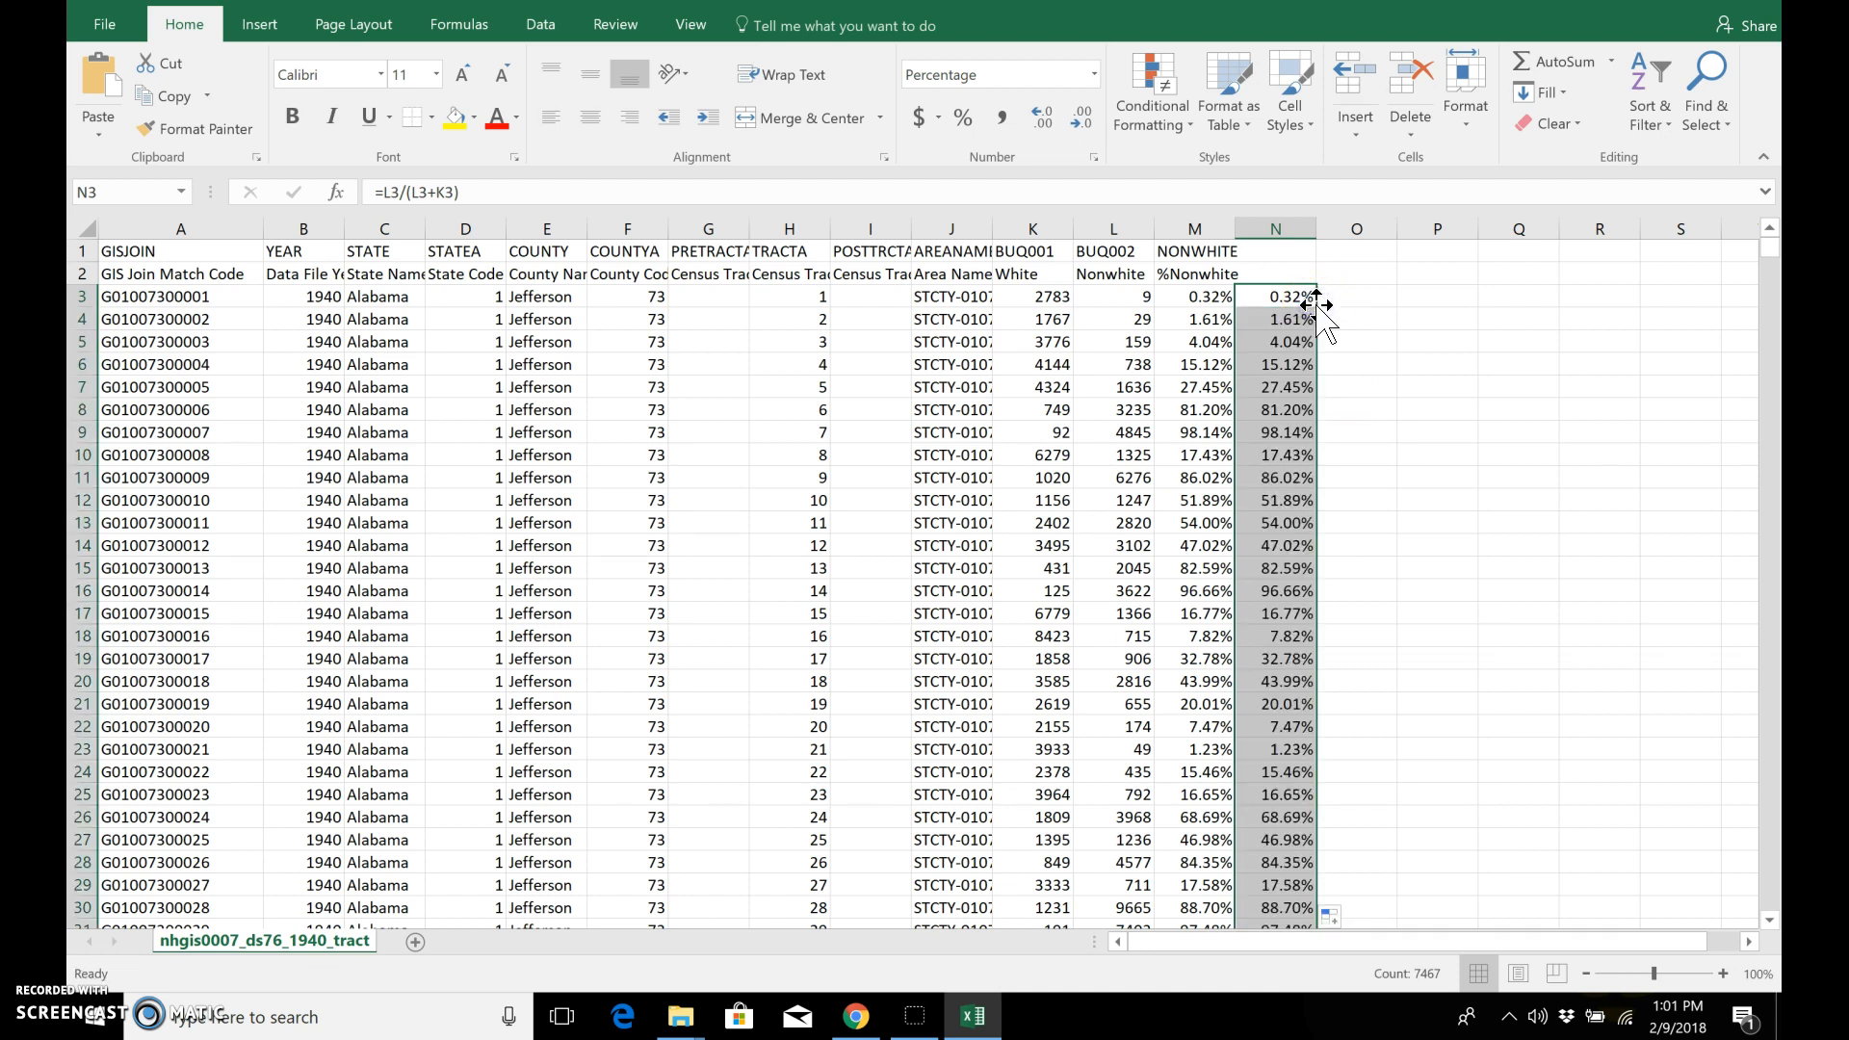
pyautogui.click(1279, 252)
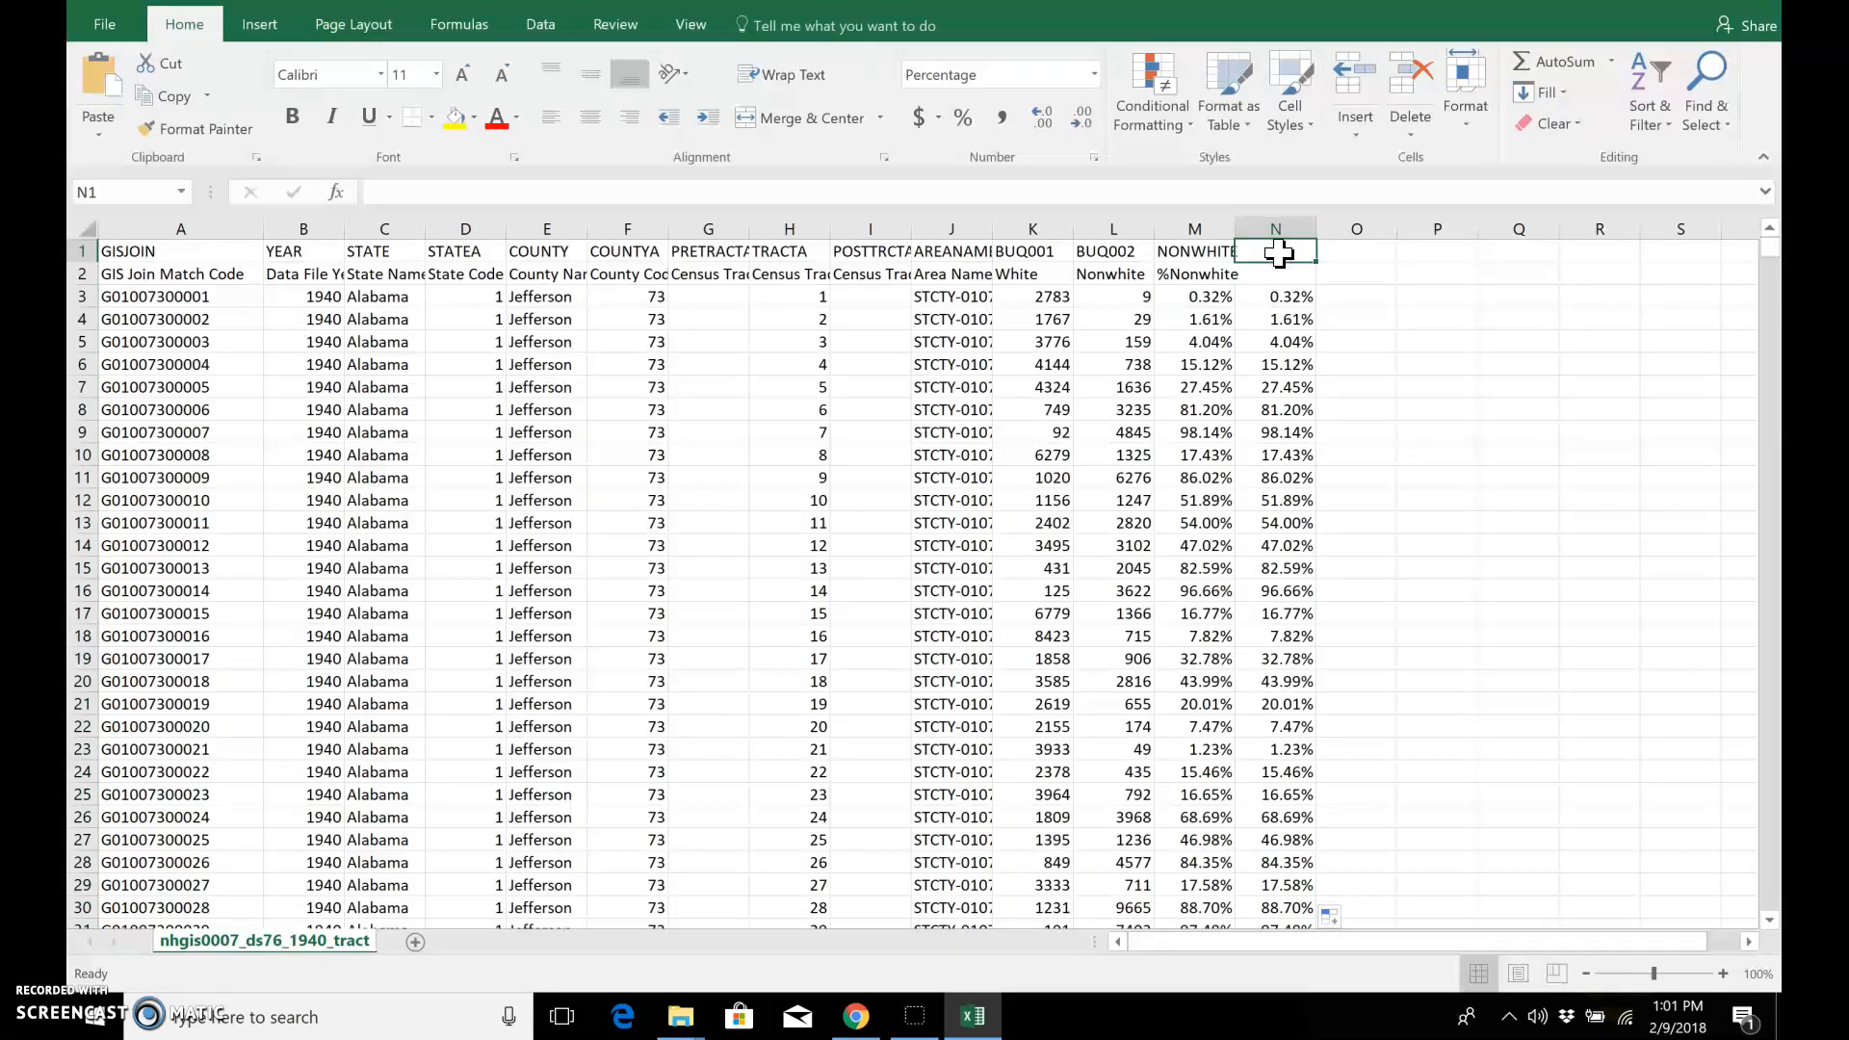
pyautogui.write('NON')
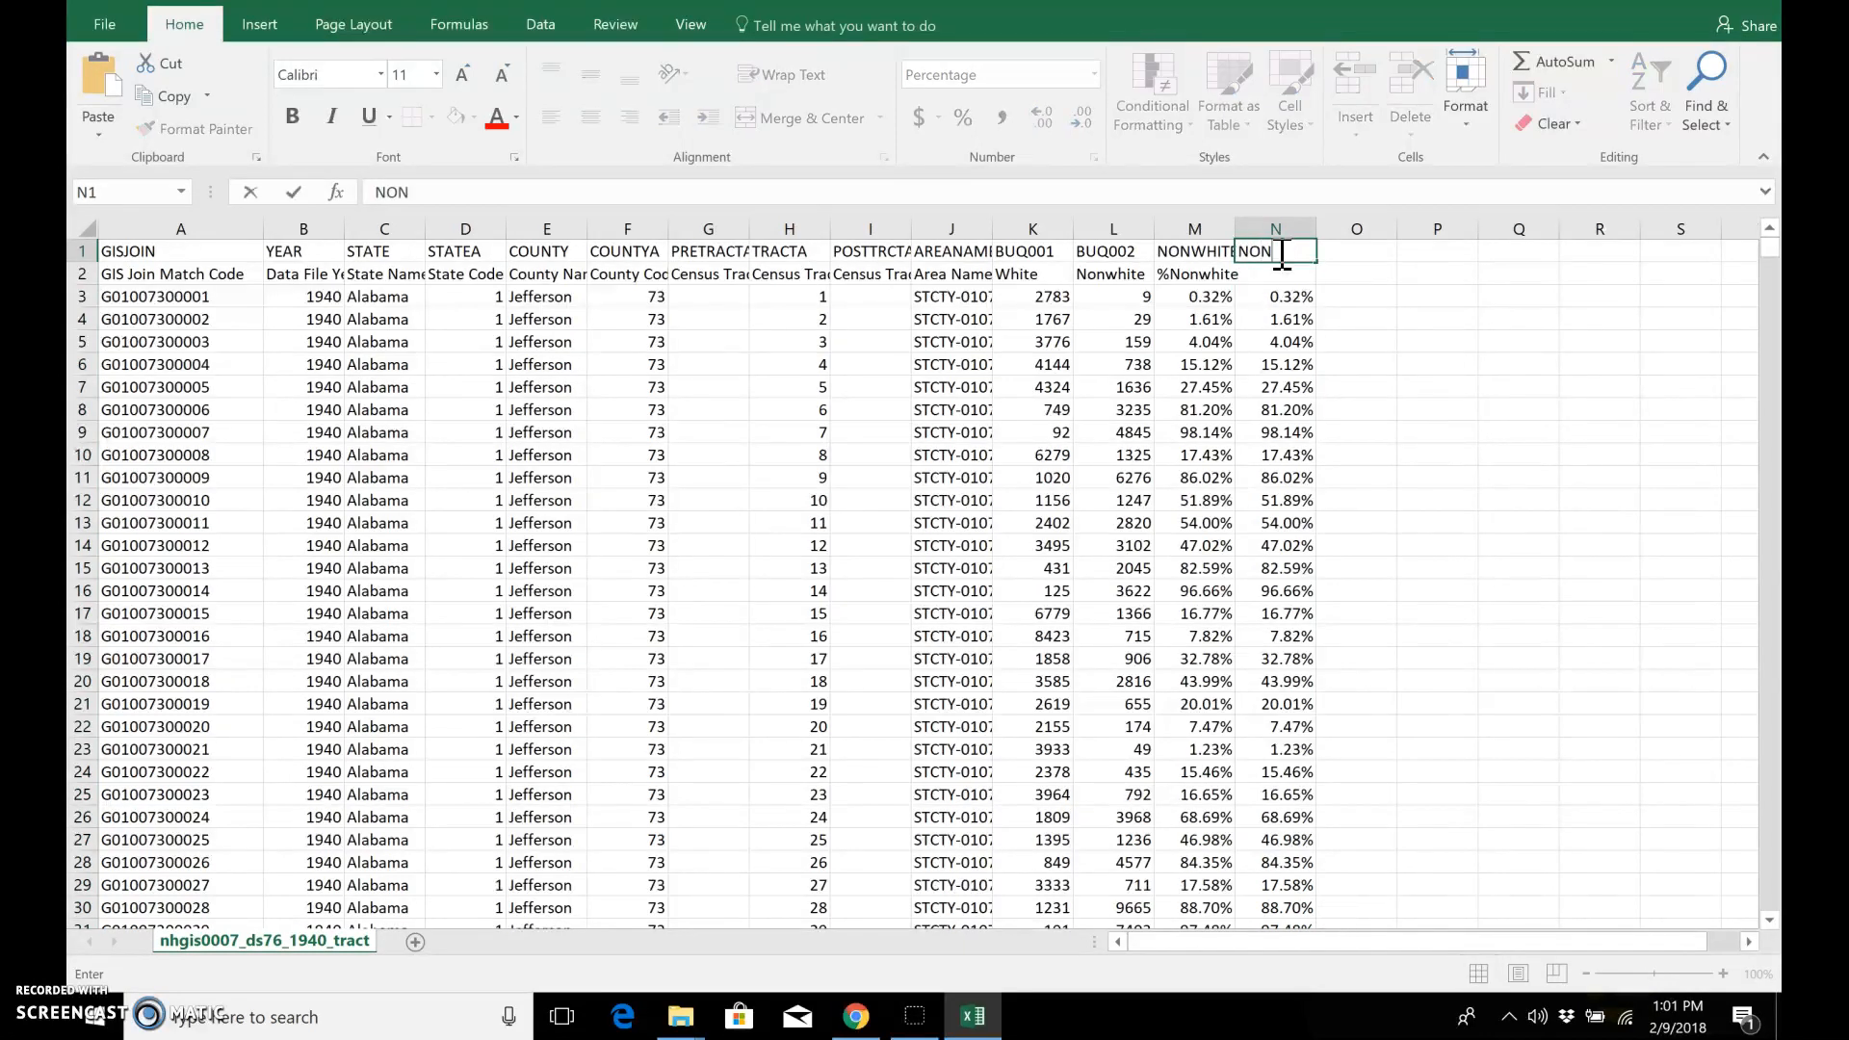
pyautogui.write('WHITE')
# Step: Close the census tract spreadsheet without saving the changes and close the nhgis0007_csv folder window
pyautogui.hotkey('alt', 'F4')
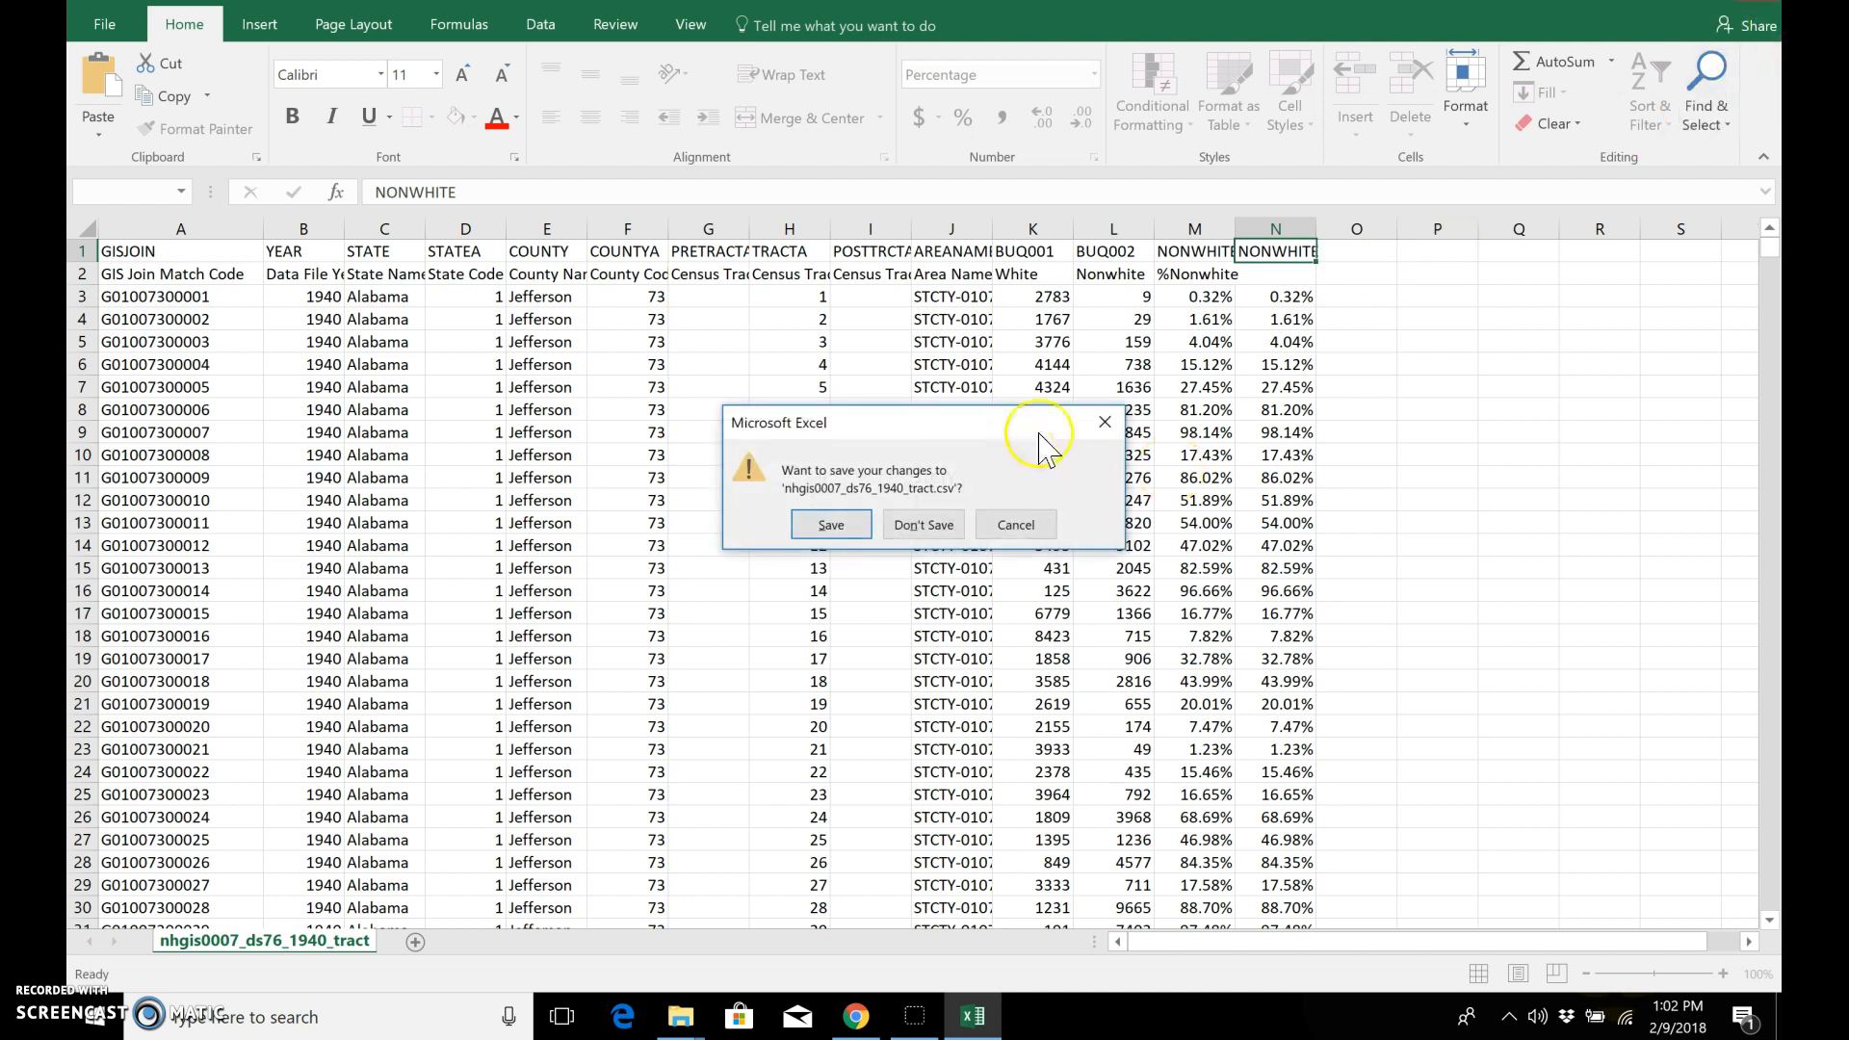
pyautogui.click(936, 526)
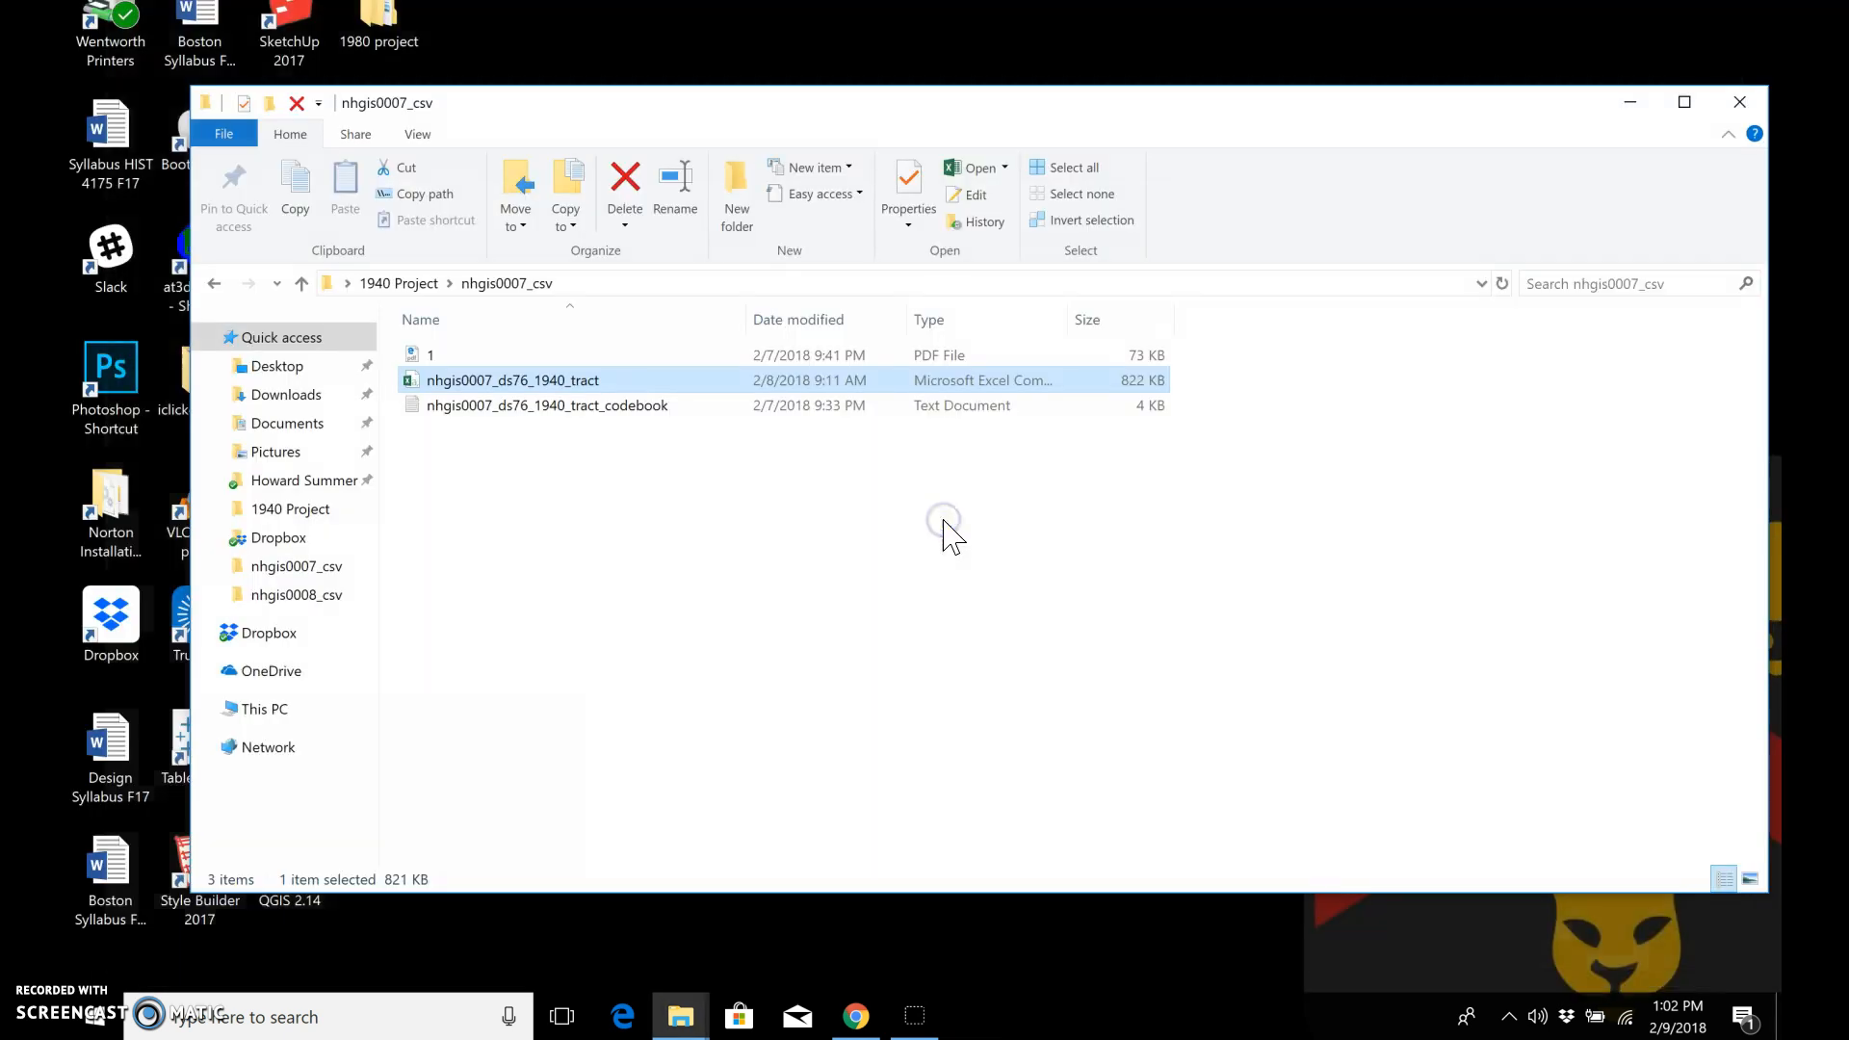
pyautogui.click(1754, 97)
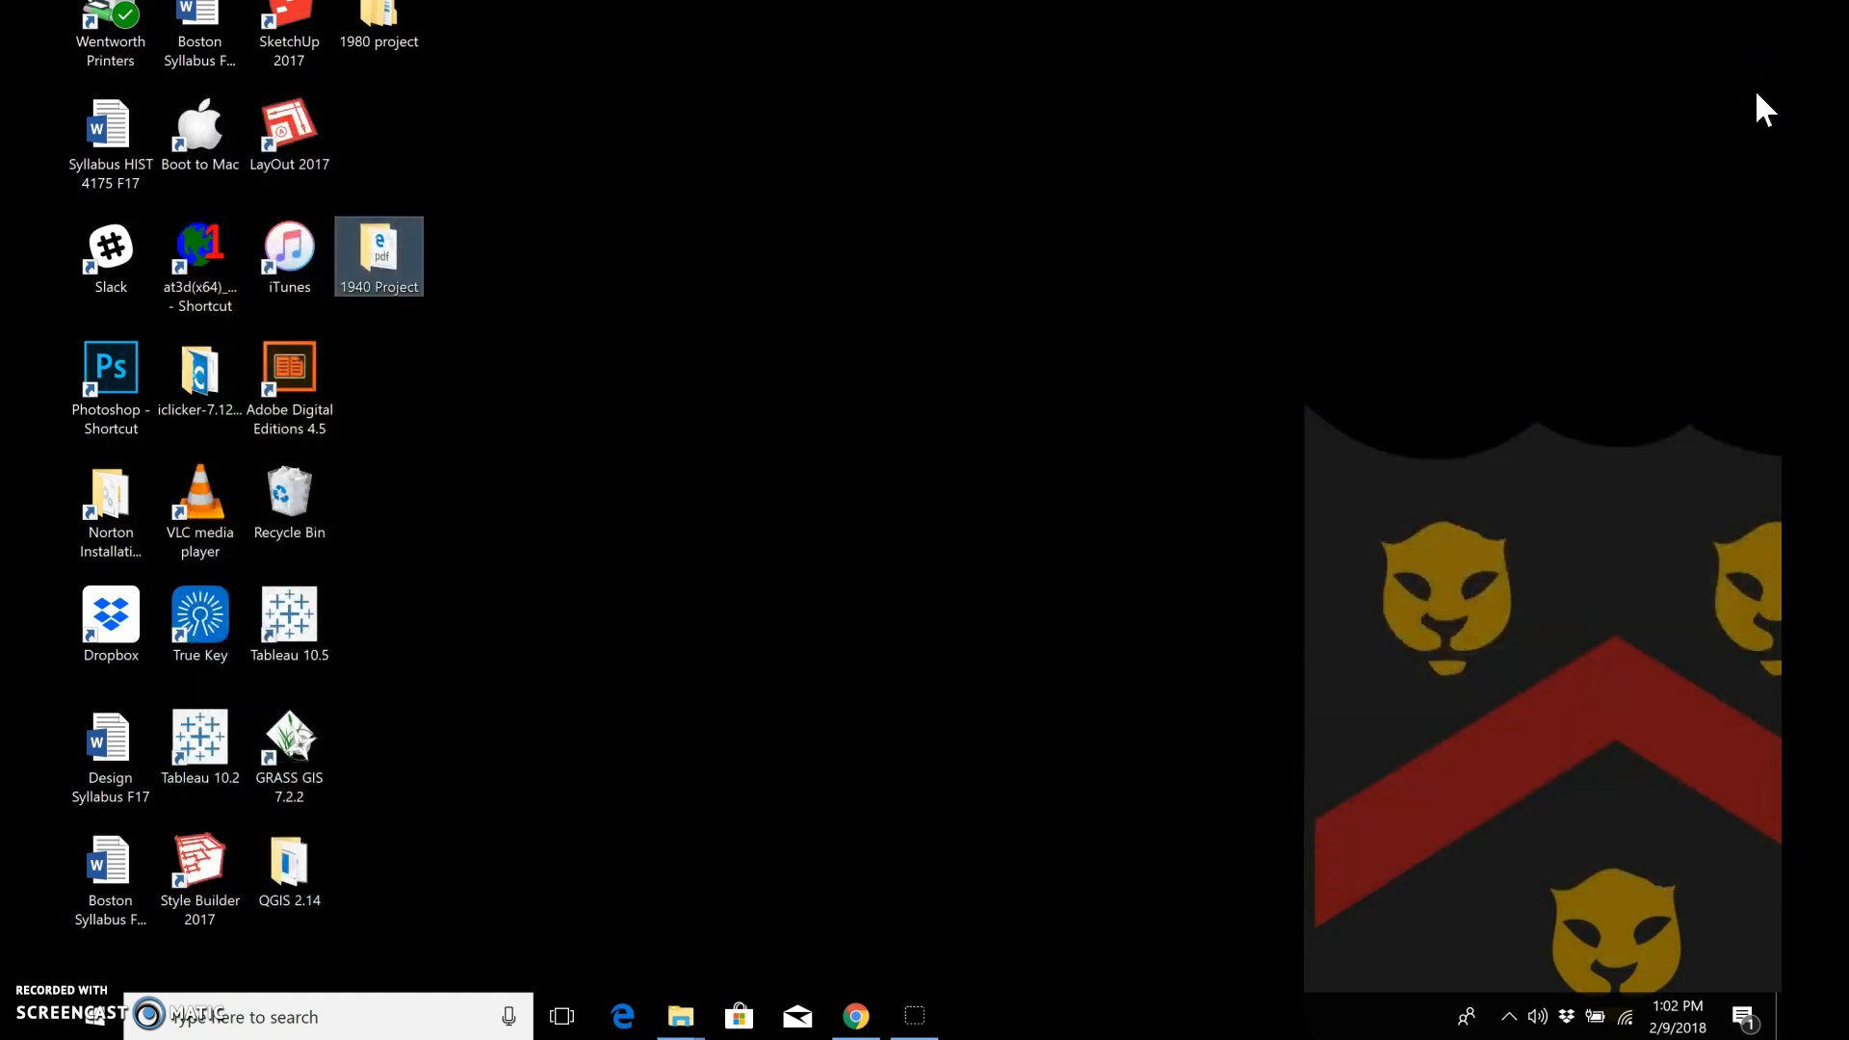
# Step: Launch QGIS Desktop 2.14.22 from the QGIS 2.14 folder on the desktop and dismiss the startup tip
pyautogui.click(279, 867)
pyautogui.doubleClick(279, 867)
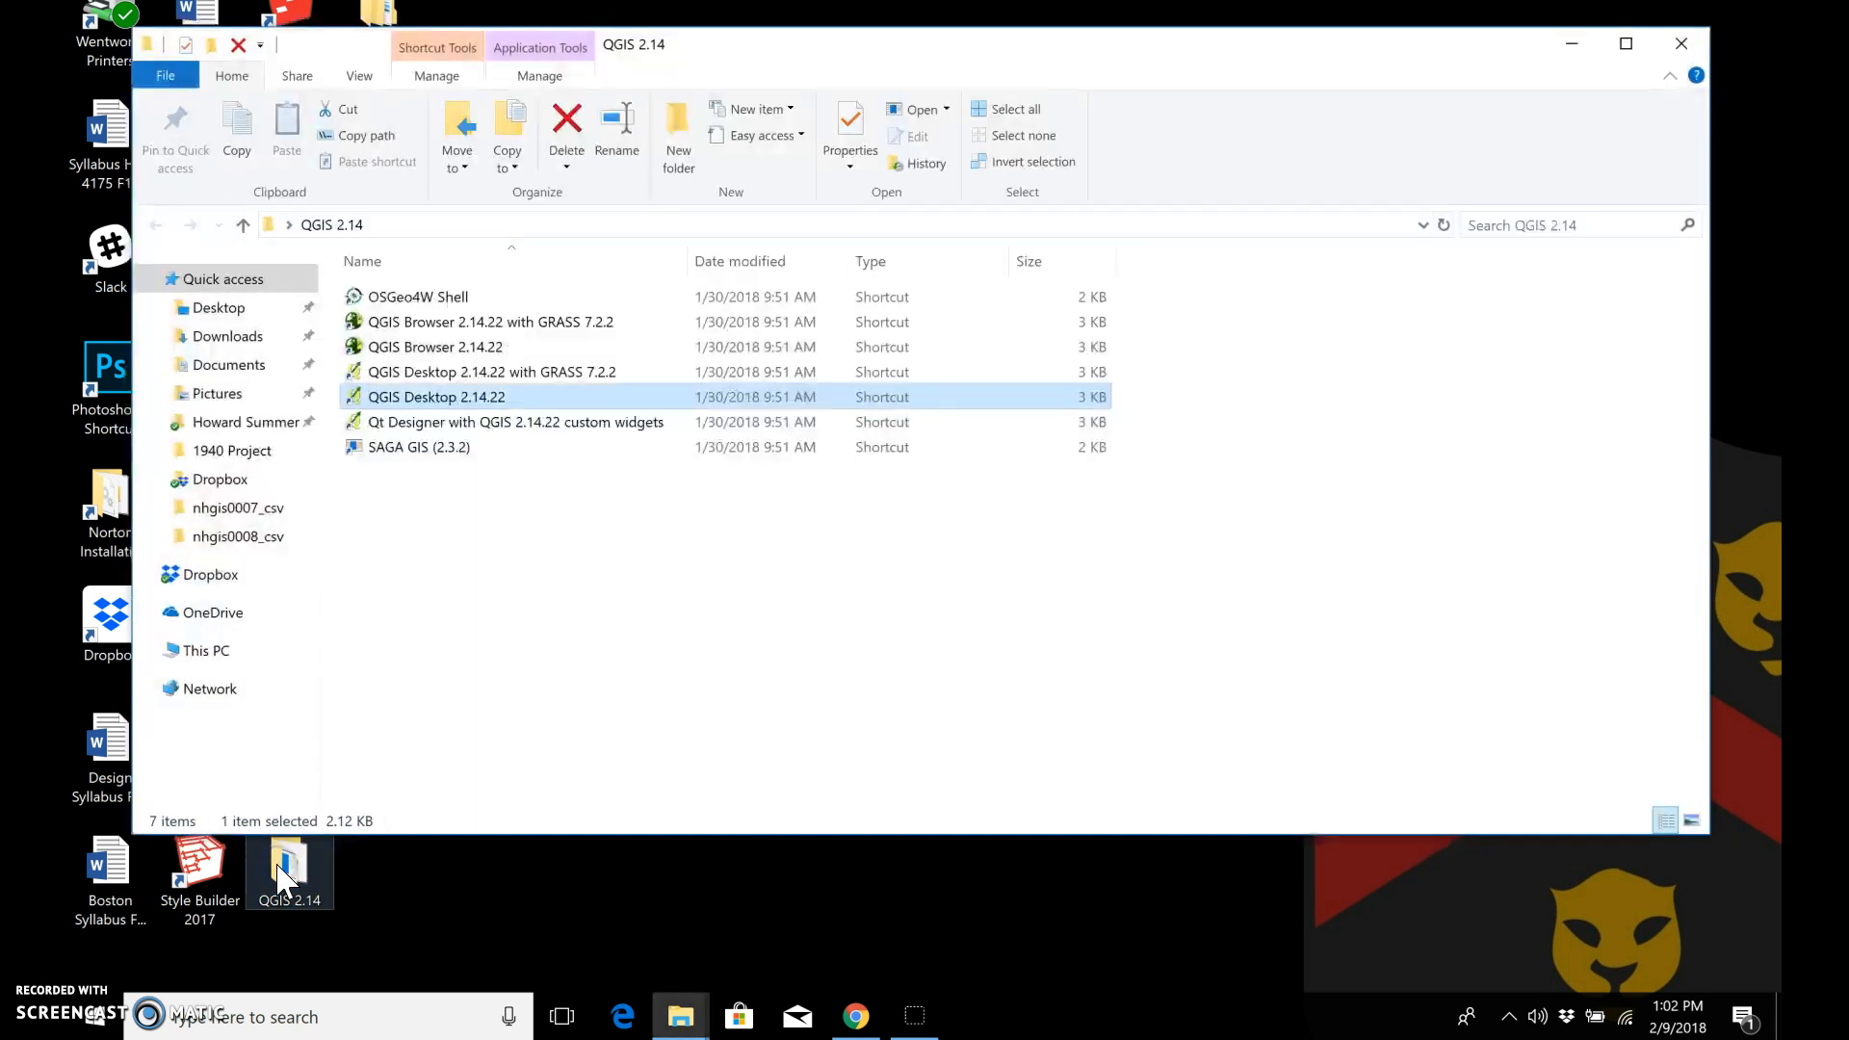
pyautogui.doubleClick(475, 401)
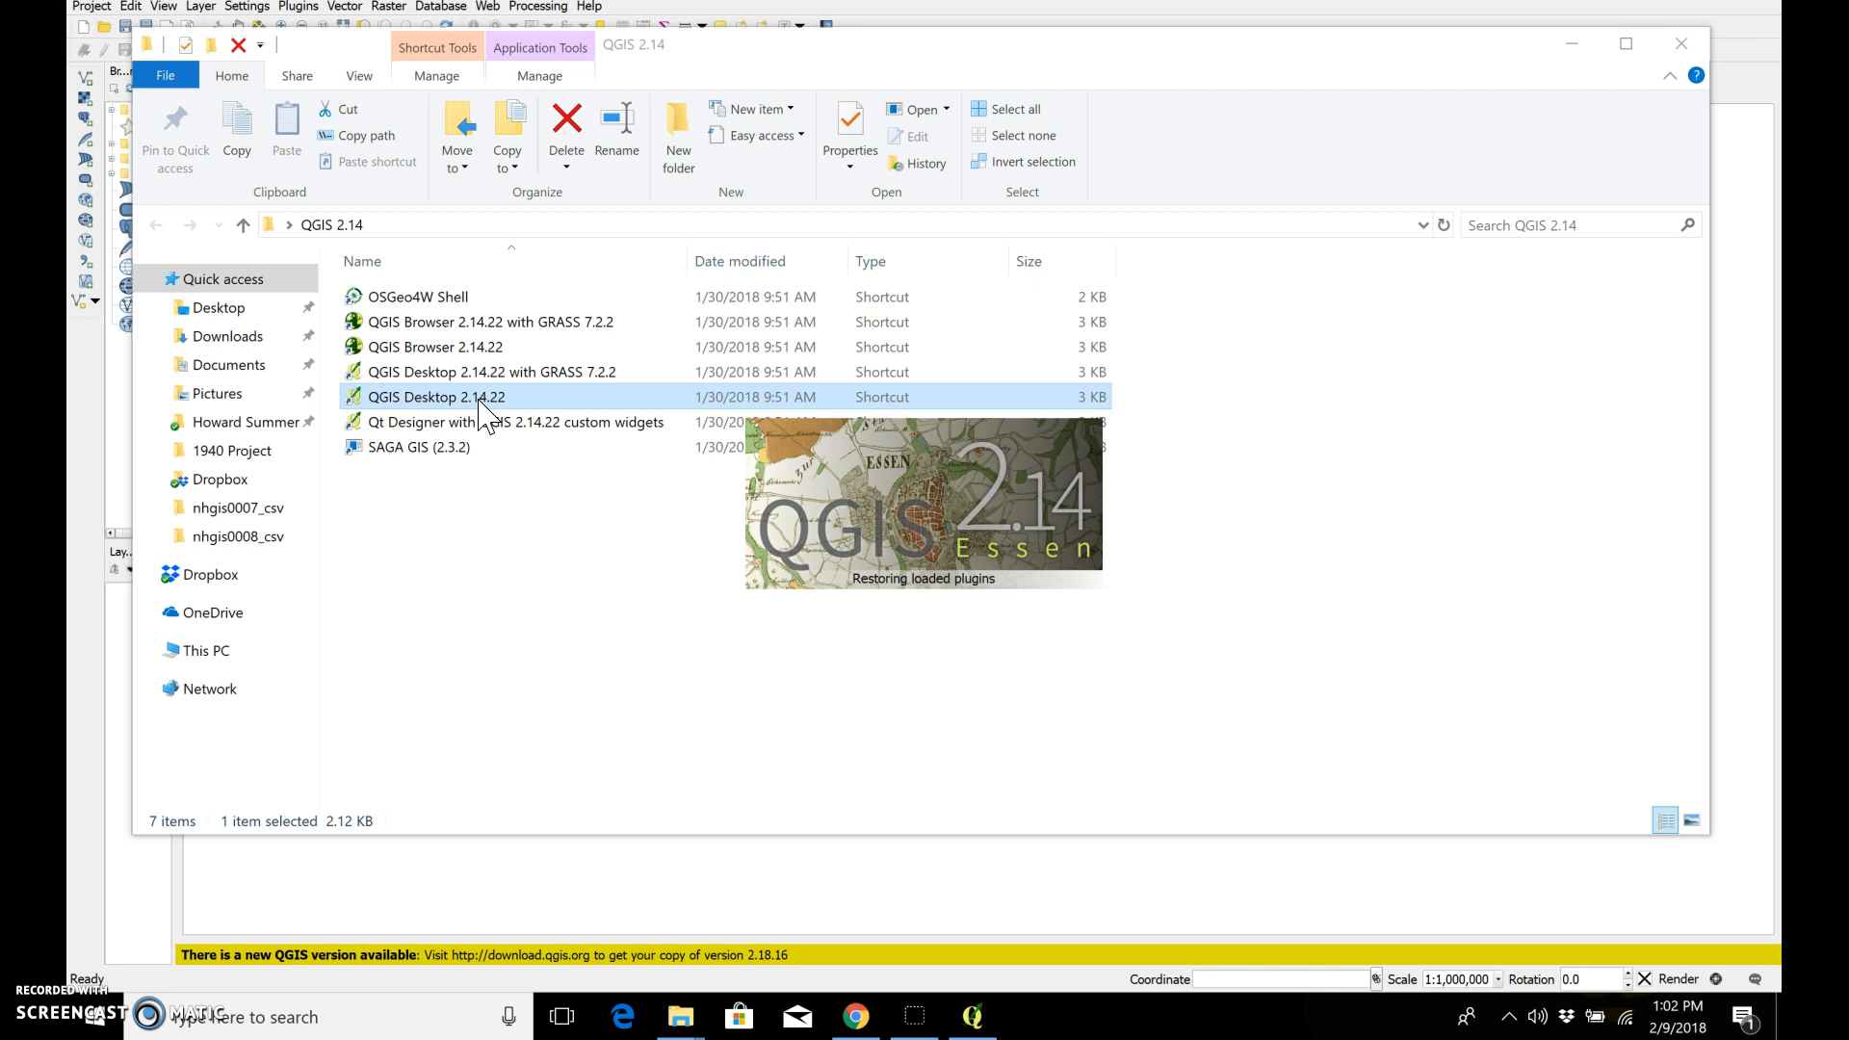
pyautogui.click(1565, 48)
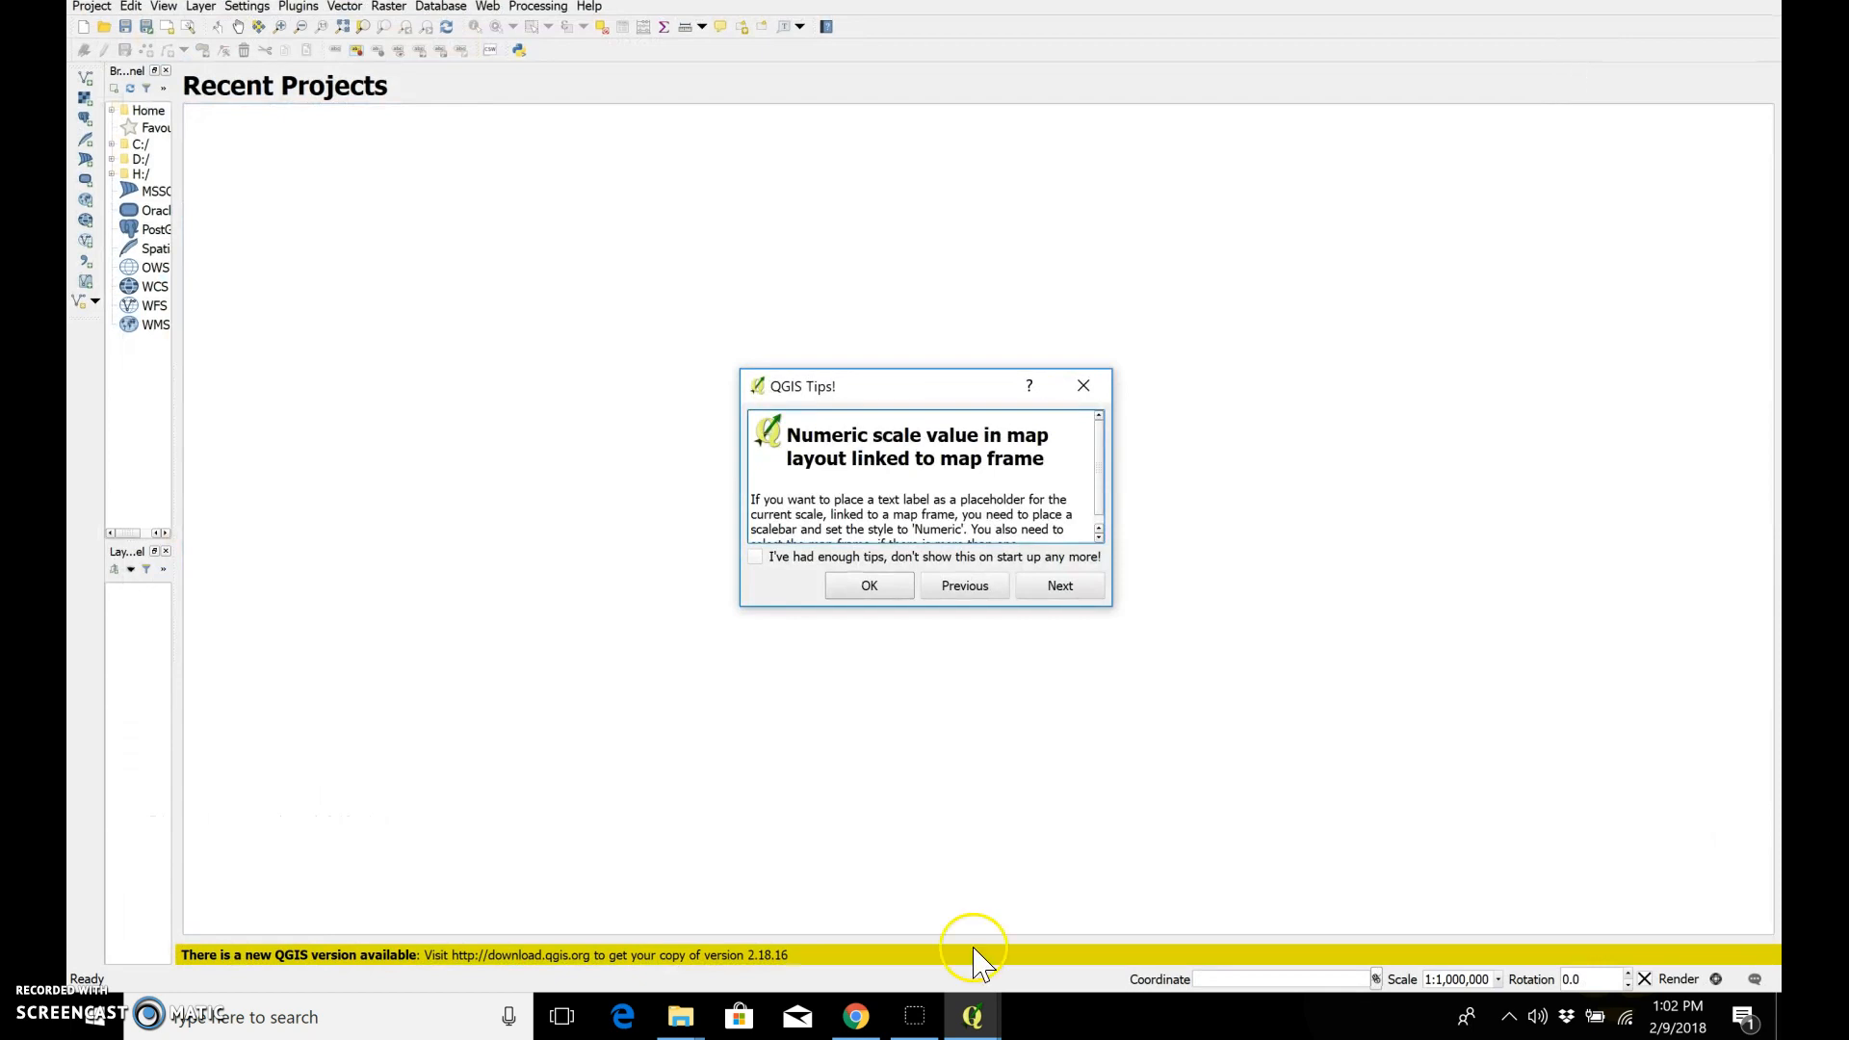
pyautogui.click(879, 591)
# Step: Close the duplicate QGIS window and the QGIS 2.14 folder window, and return to the remaining QGIS session
pyautogui.click(972, 1016)
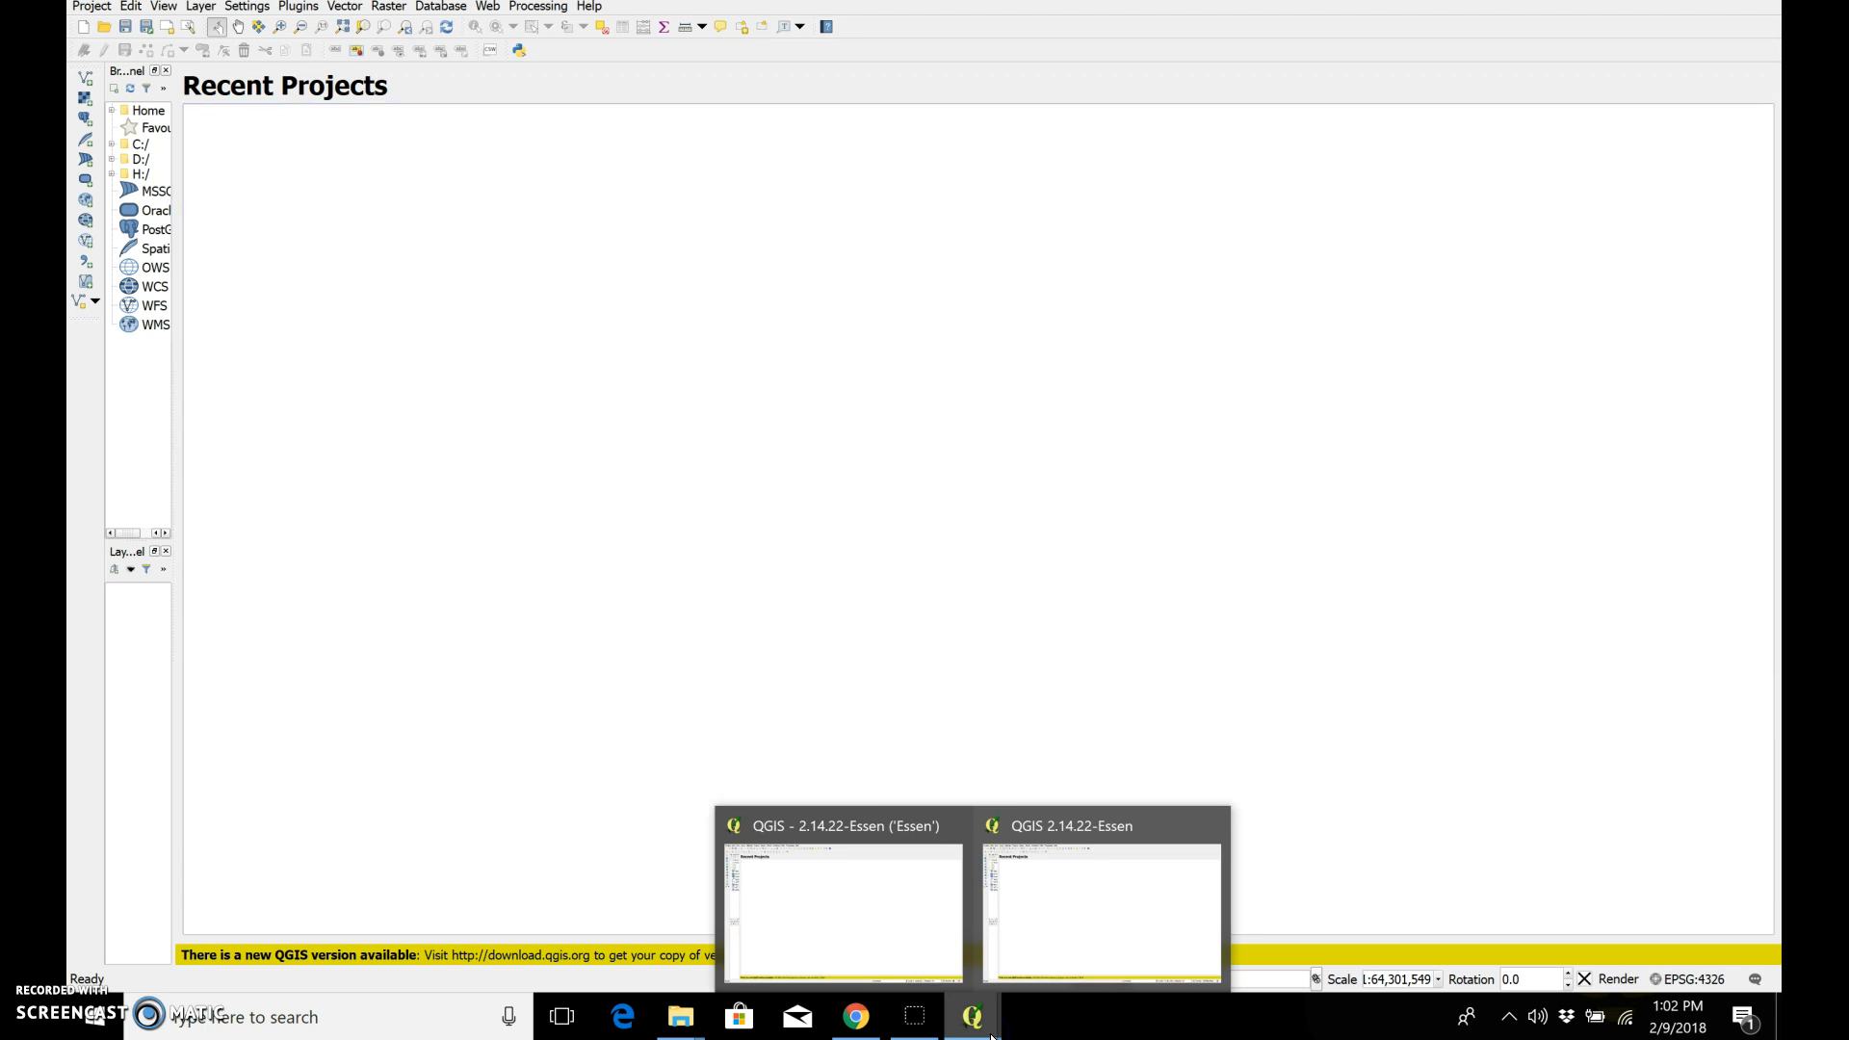
pyautogui.click(1215, 825)
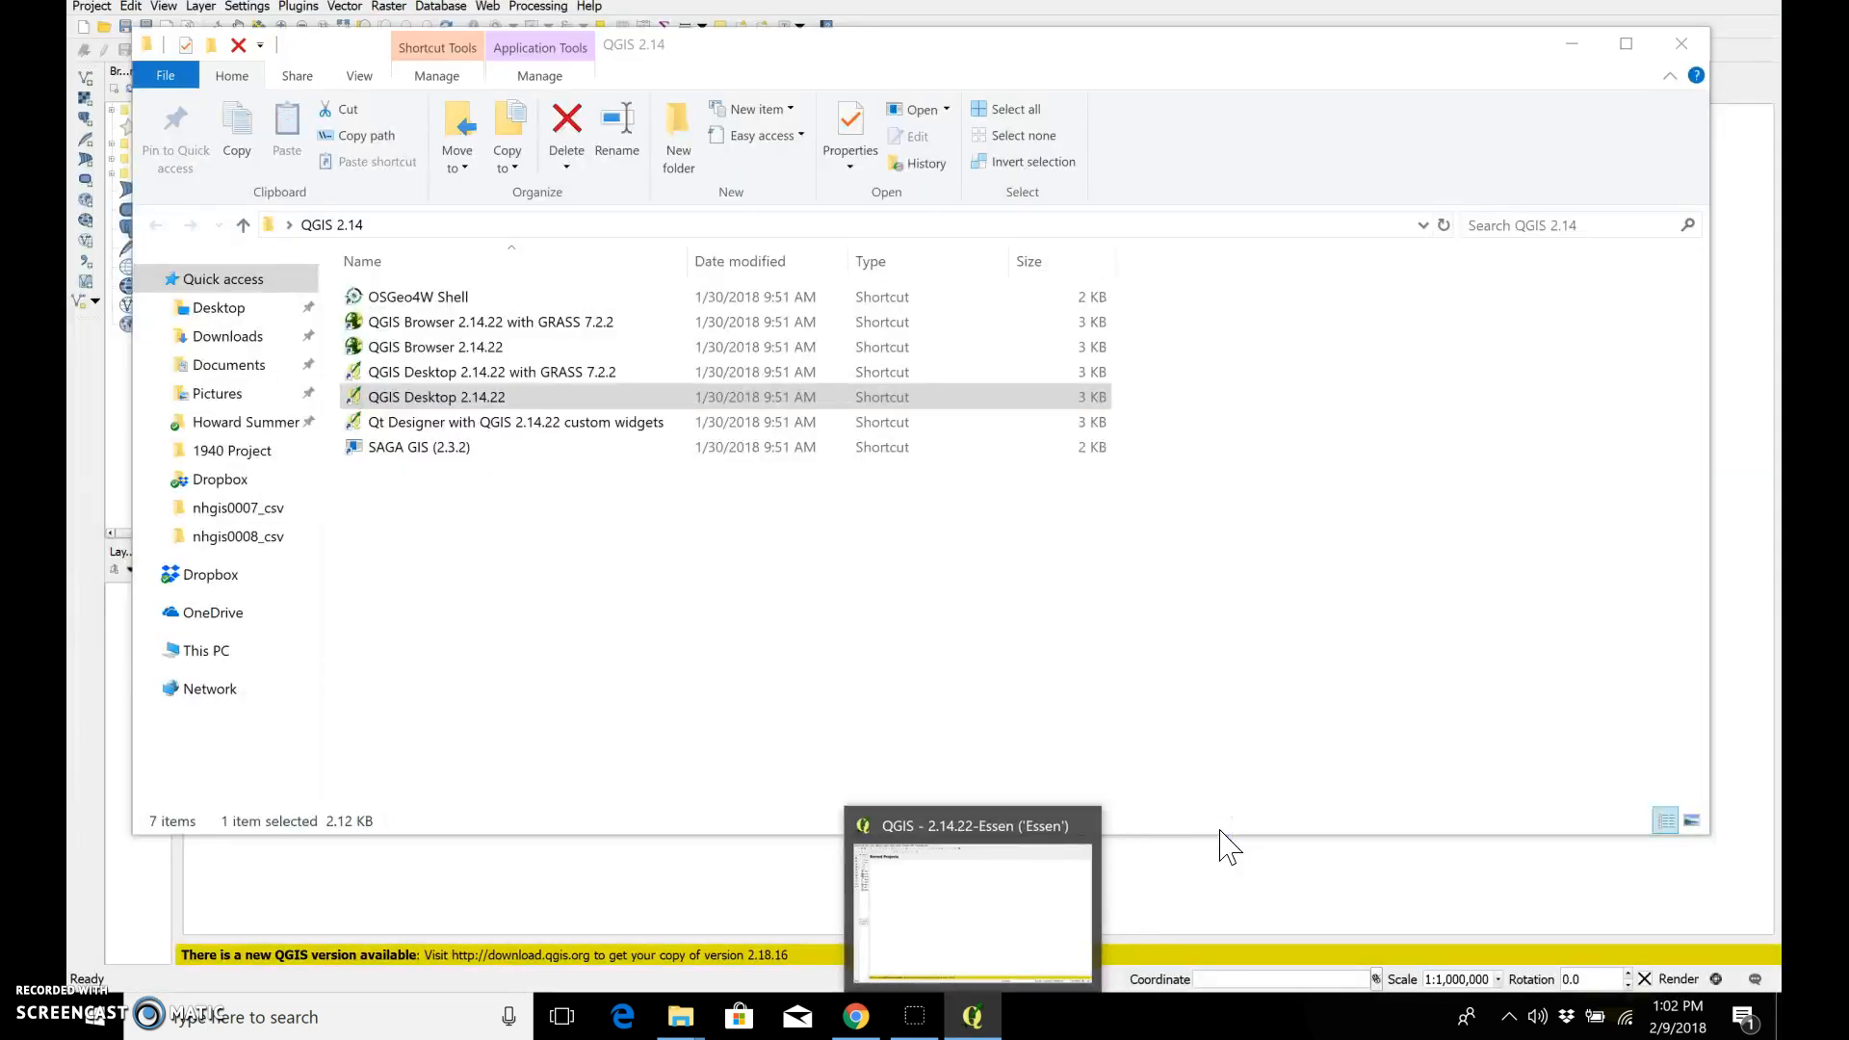
pyautogui.click(1680, 44)
pyautogui.click(684, 535)
pyautogui.click(863, 587)
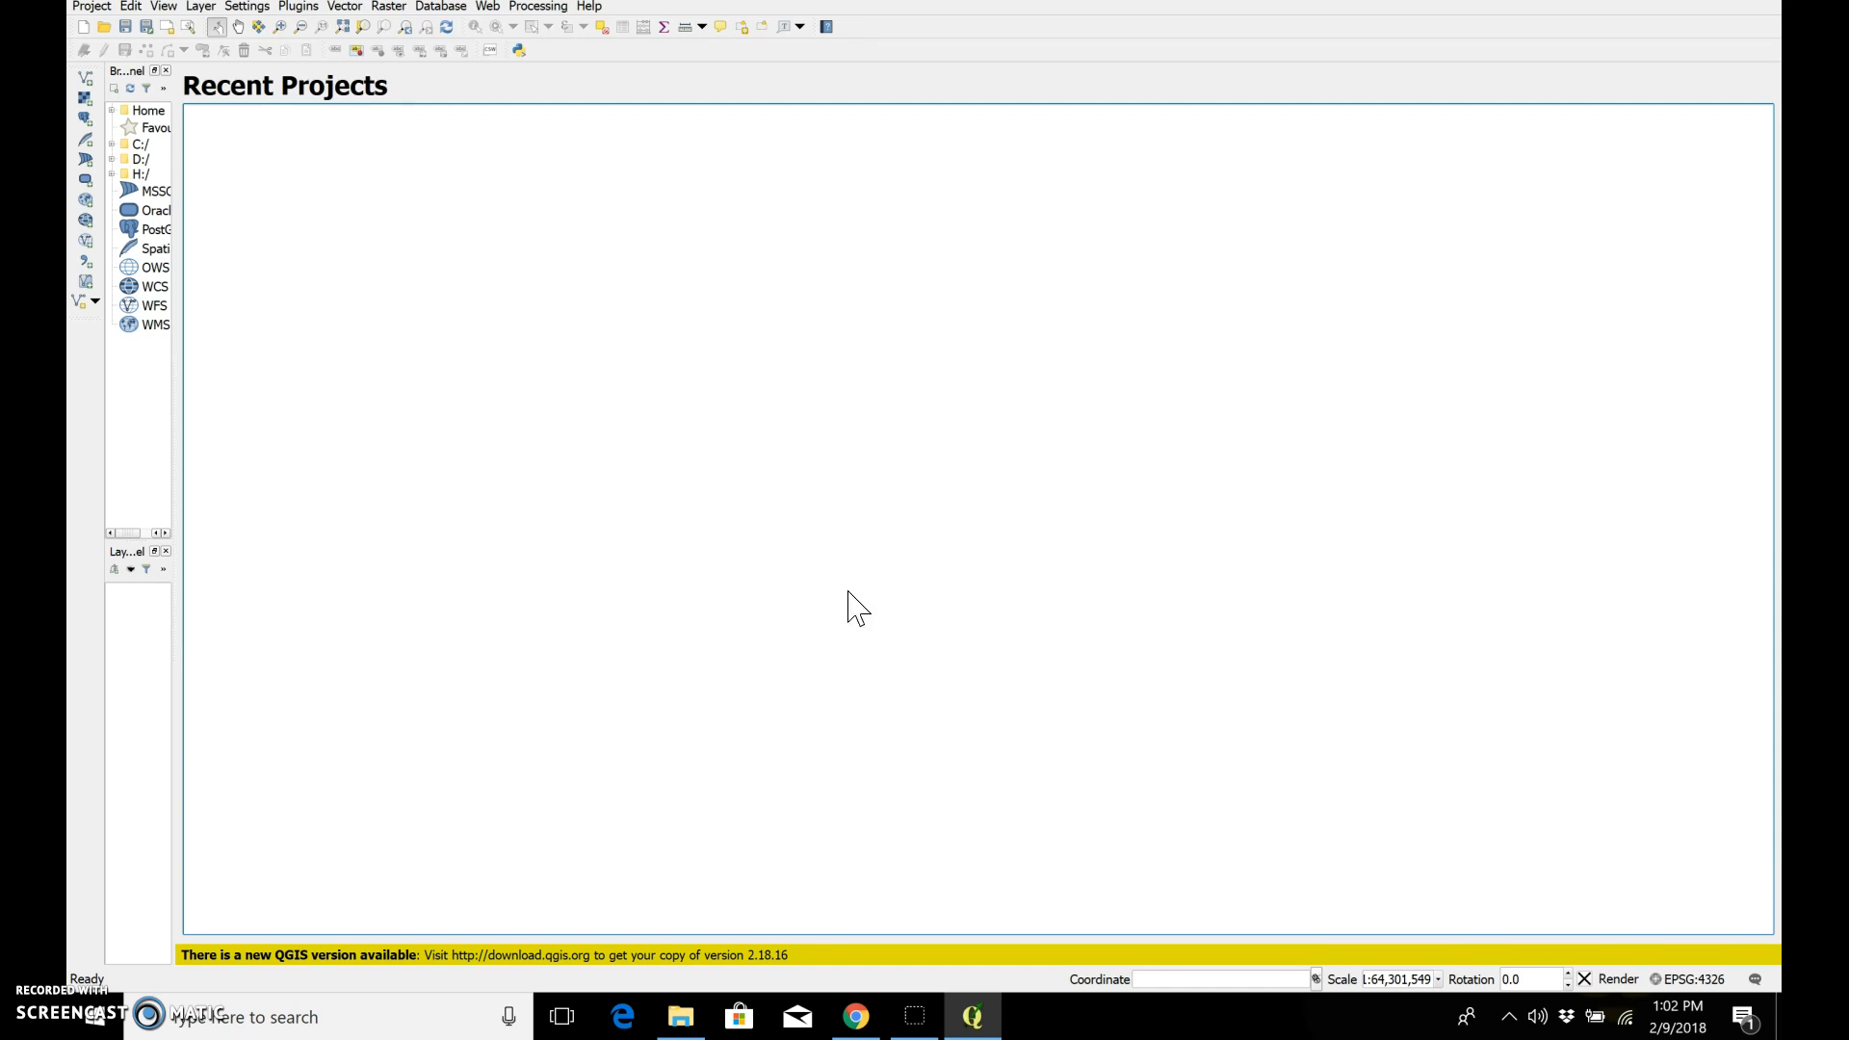
pyautogui.click(833, 583)
# Step: Add the nhgis0007_shapefile_tl2008_us_tract_1940 file from the nhgis0007_shape folder as a vector layer
pyautogui.click(85, 77)
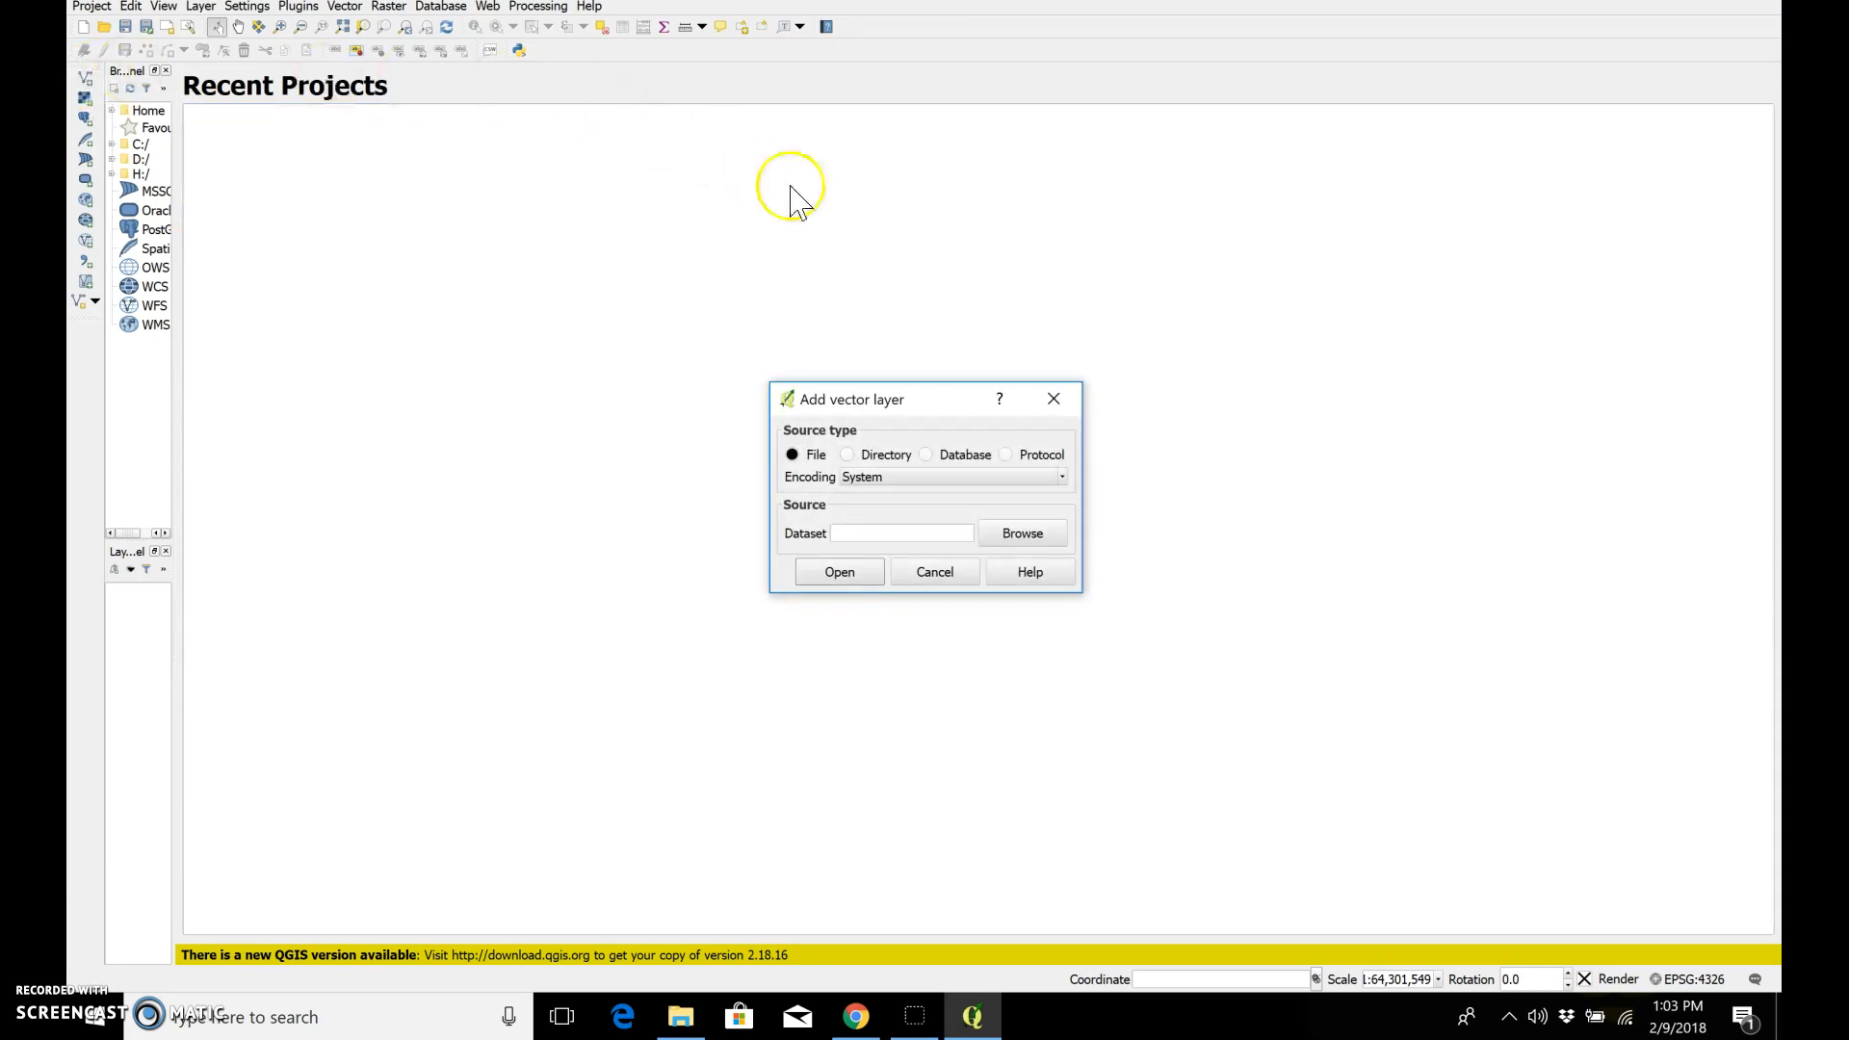
pyautogui.click(989, 533)
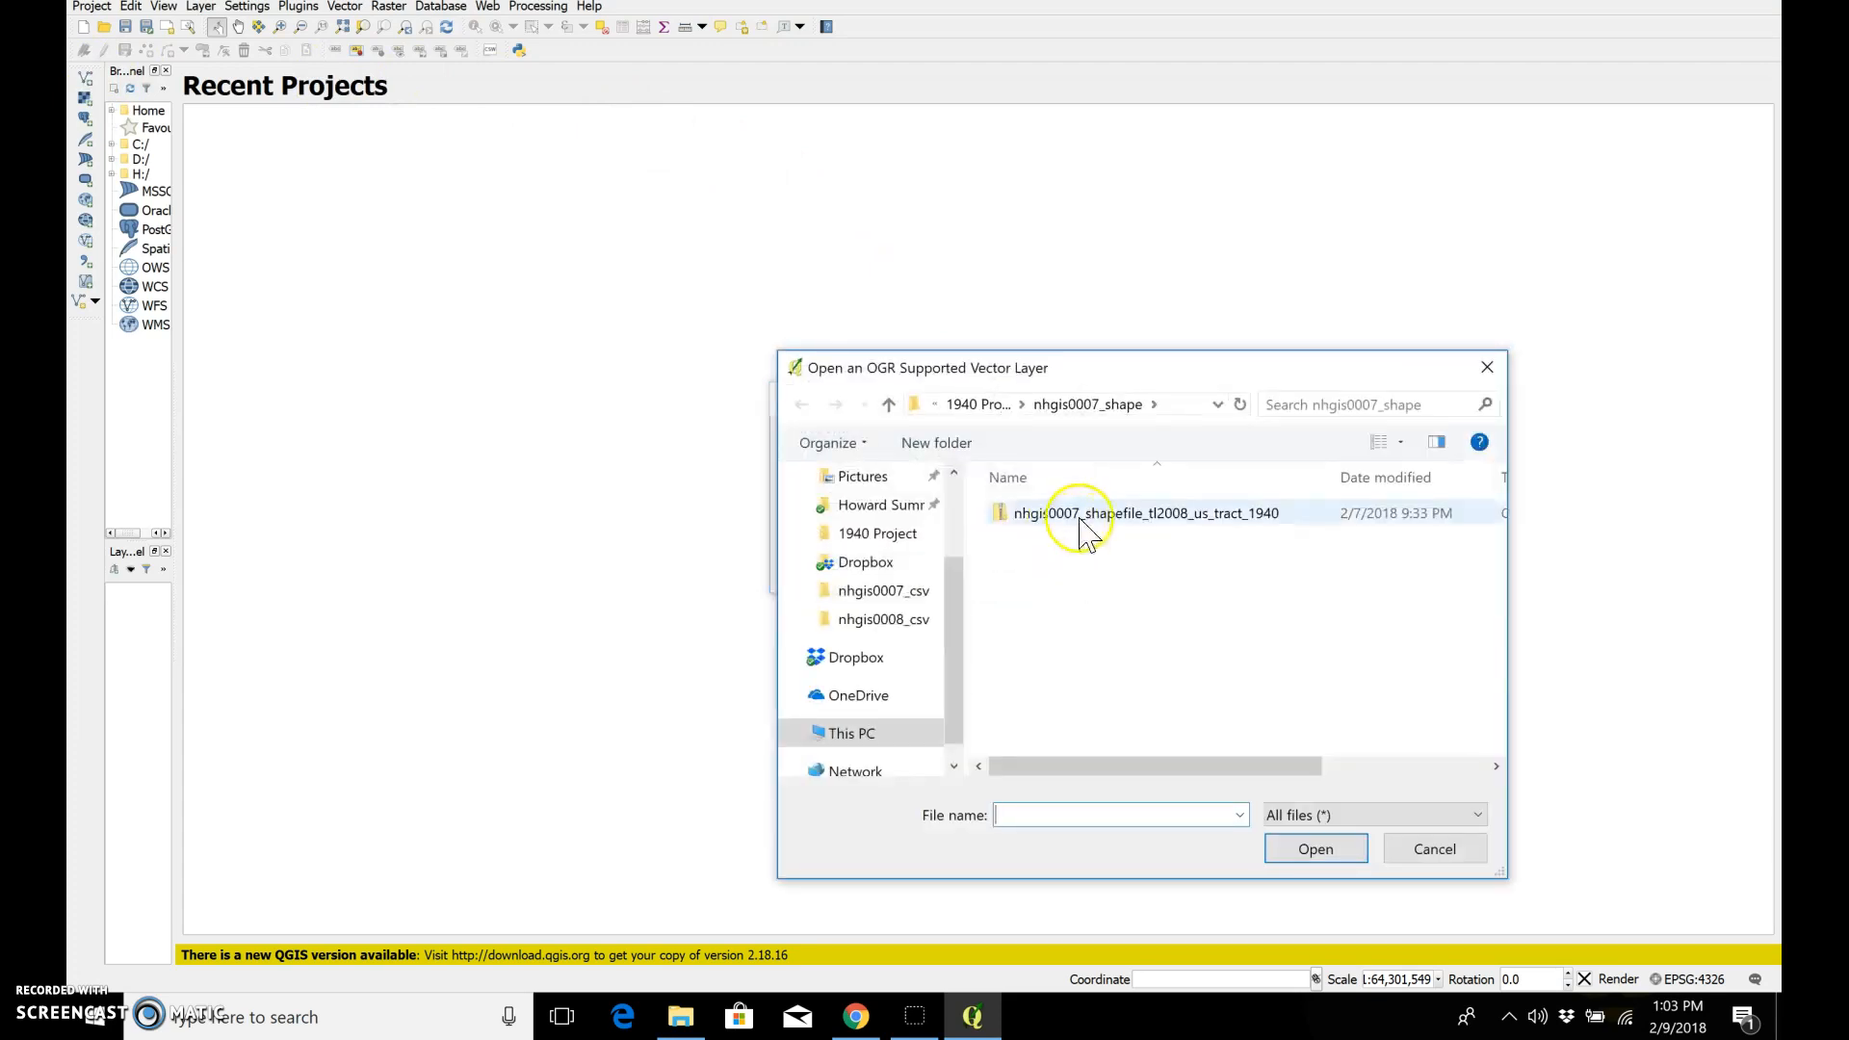
pyautogui.doubleClick(1083, 520)
pyautogui.click(879, 573)
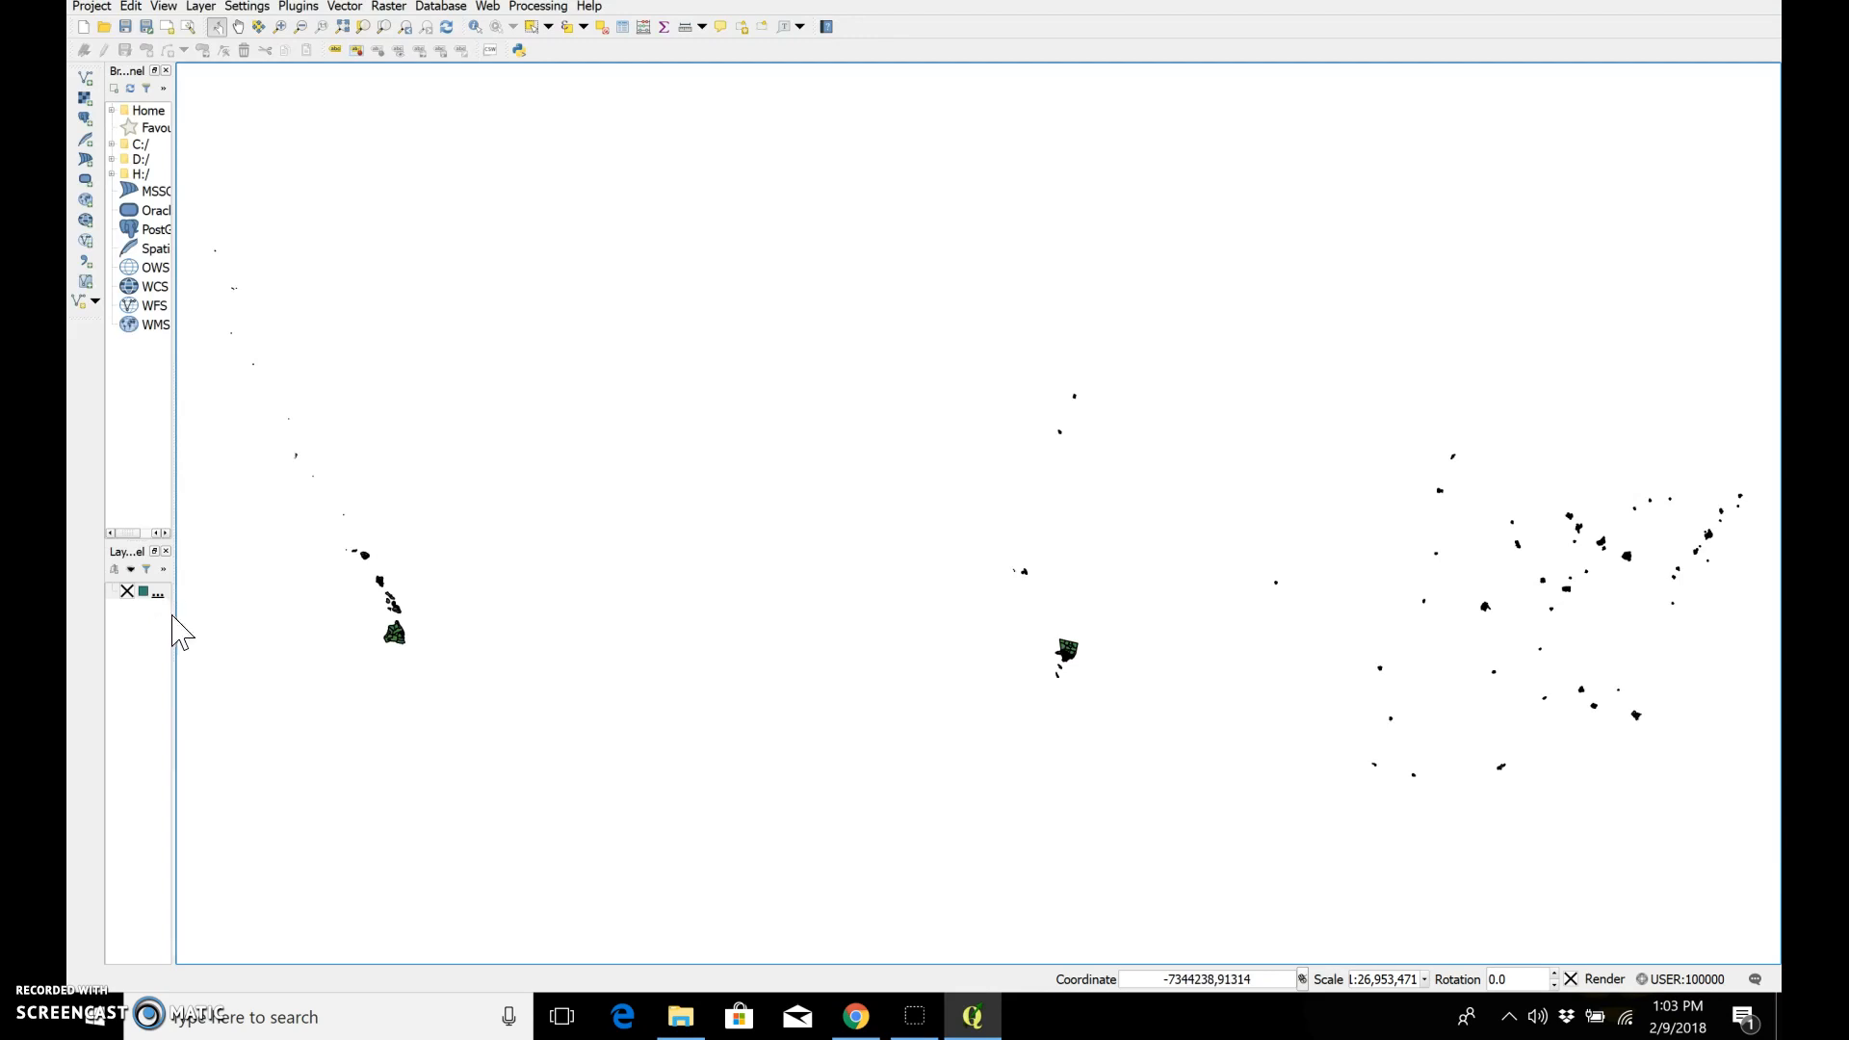
# Step: Widen the side panels and set the tract shapefile layer's CRS to NAD83(2011) / Oregon Santiam Pass zone (m)
pyautogui.moveTo(174, 613); pyautogui.dragTo(517, 645)
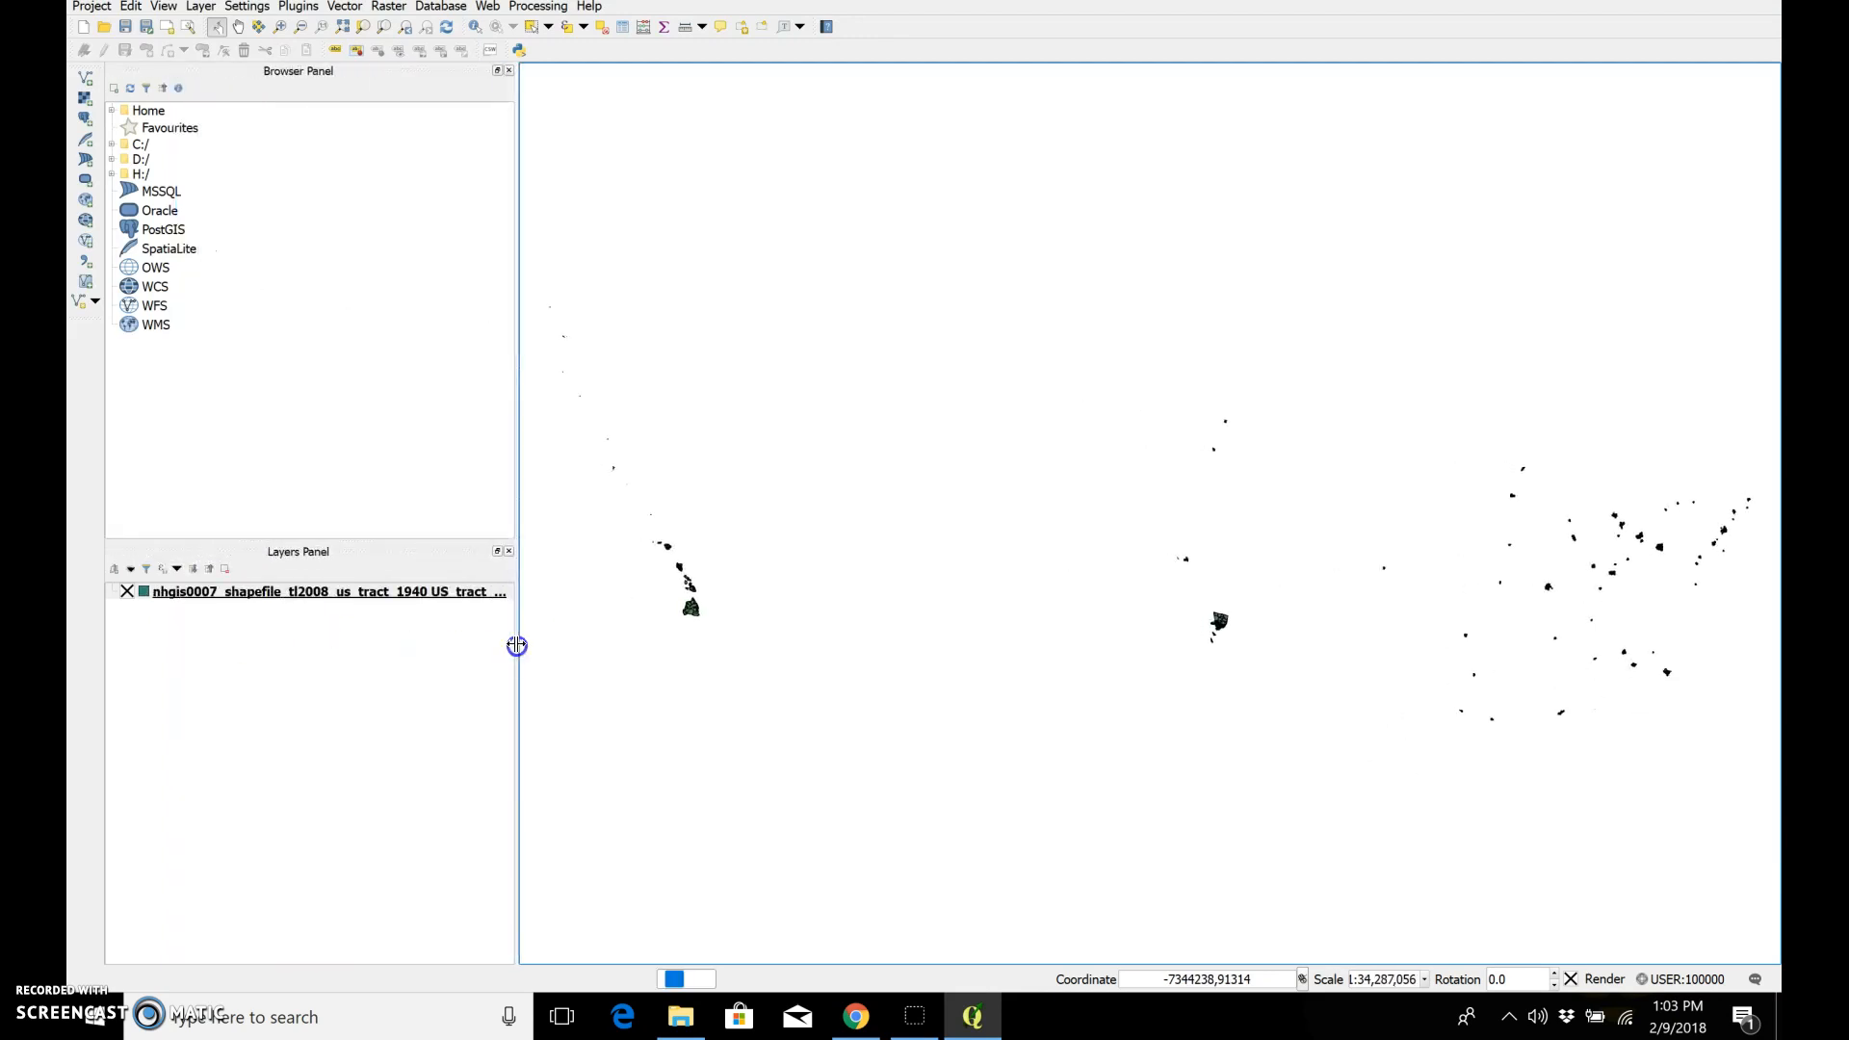
pyautogui.rightClick(432, 594)
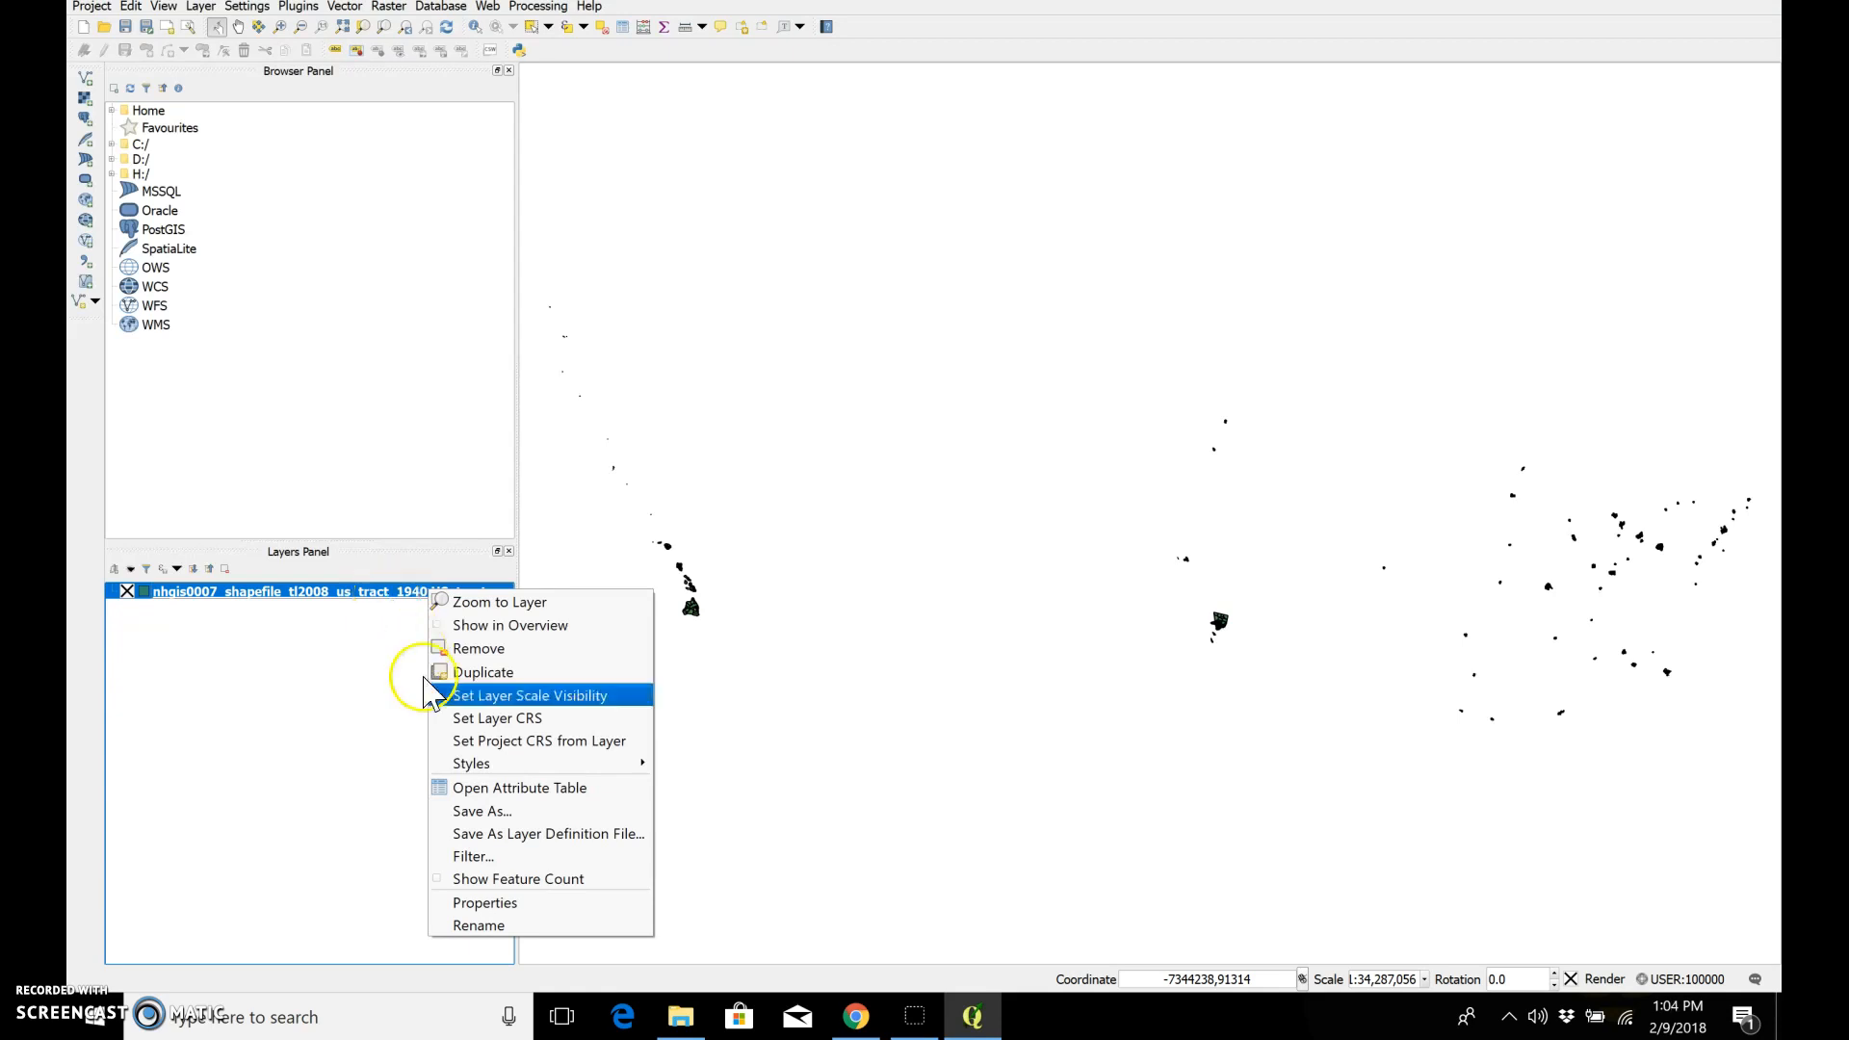
pyautogui.click(463, 720)
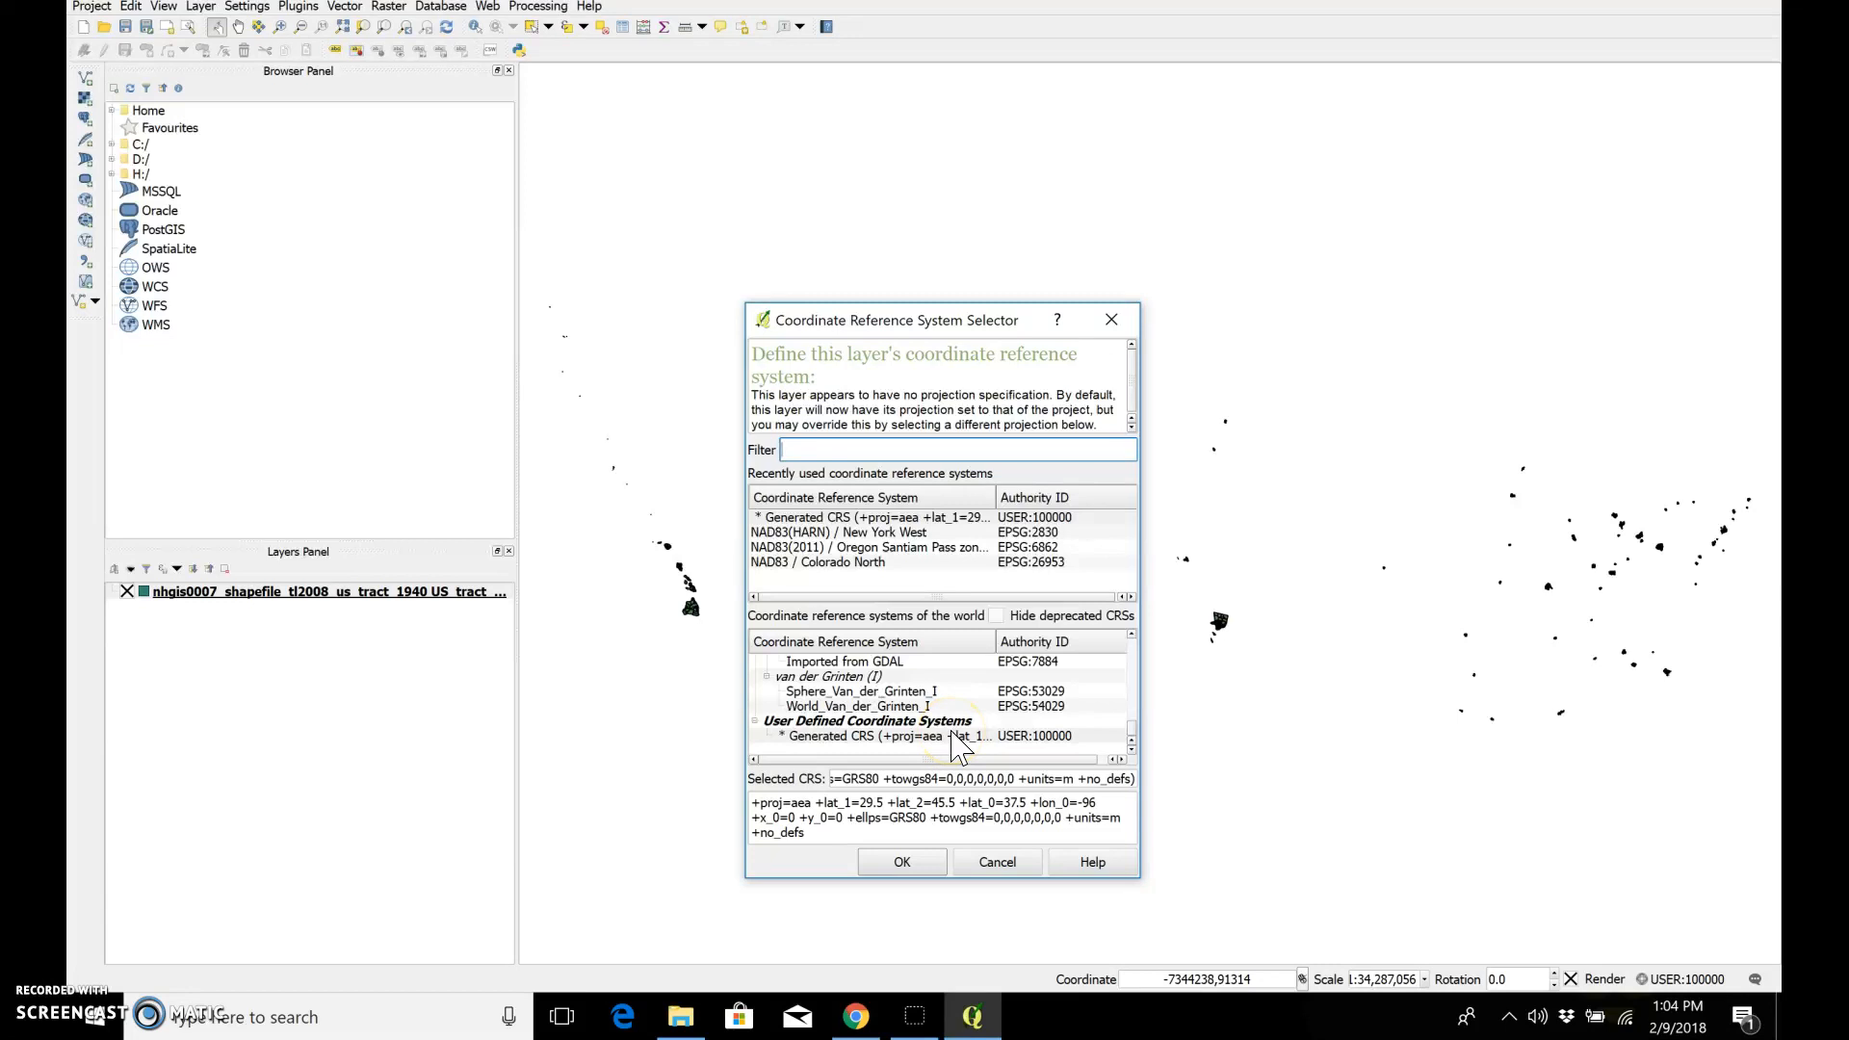
pyautogui.click(922, 549)
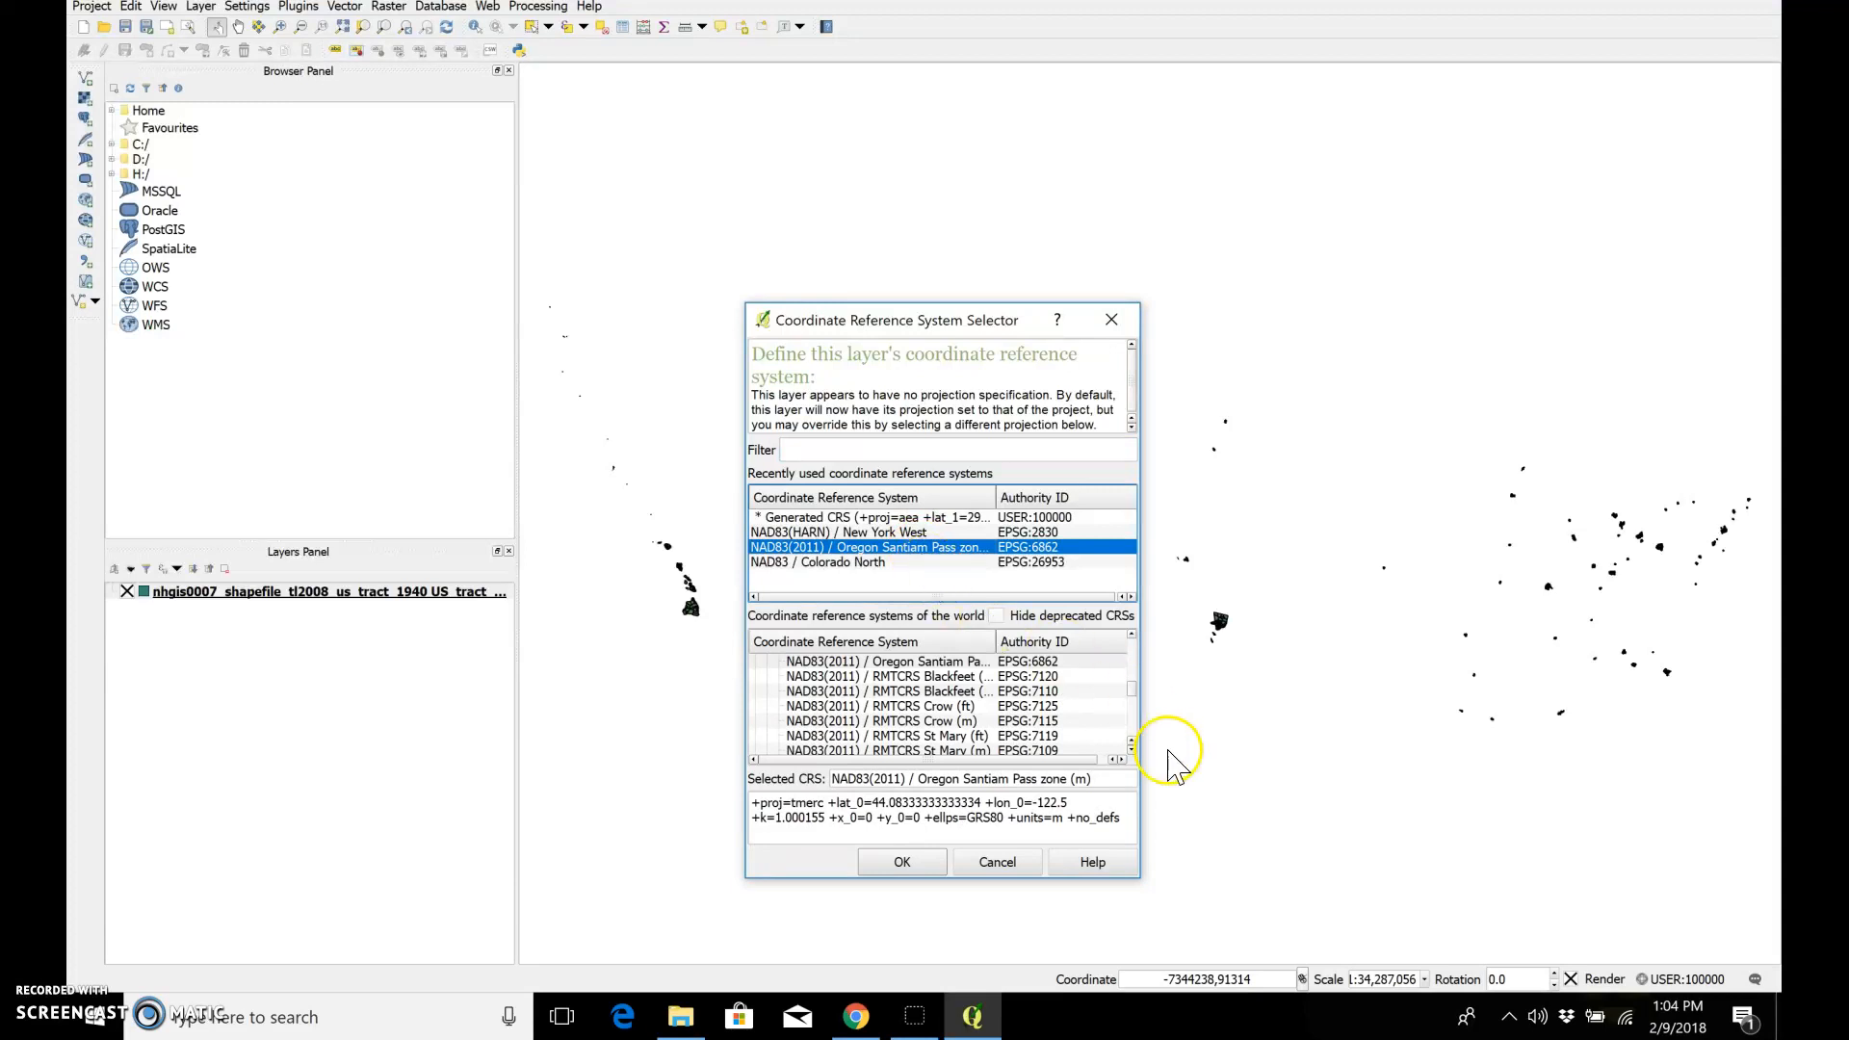
pyautogui.click(1132, 701)
pyautogui.moveTo(1132, 701); pyautogui.dragTo(1132, 662)
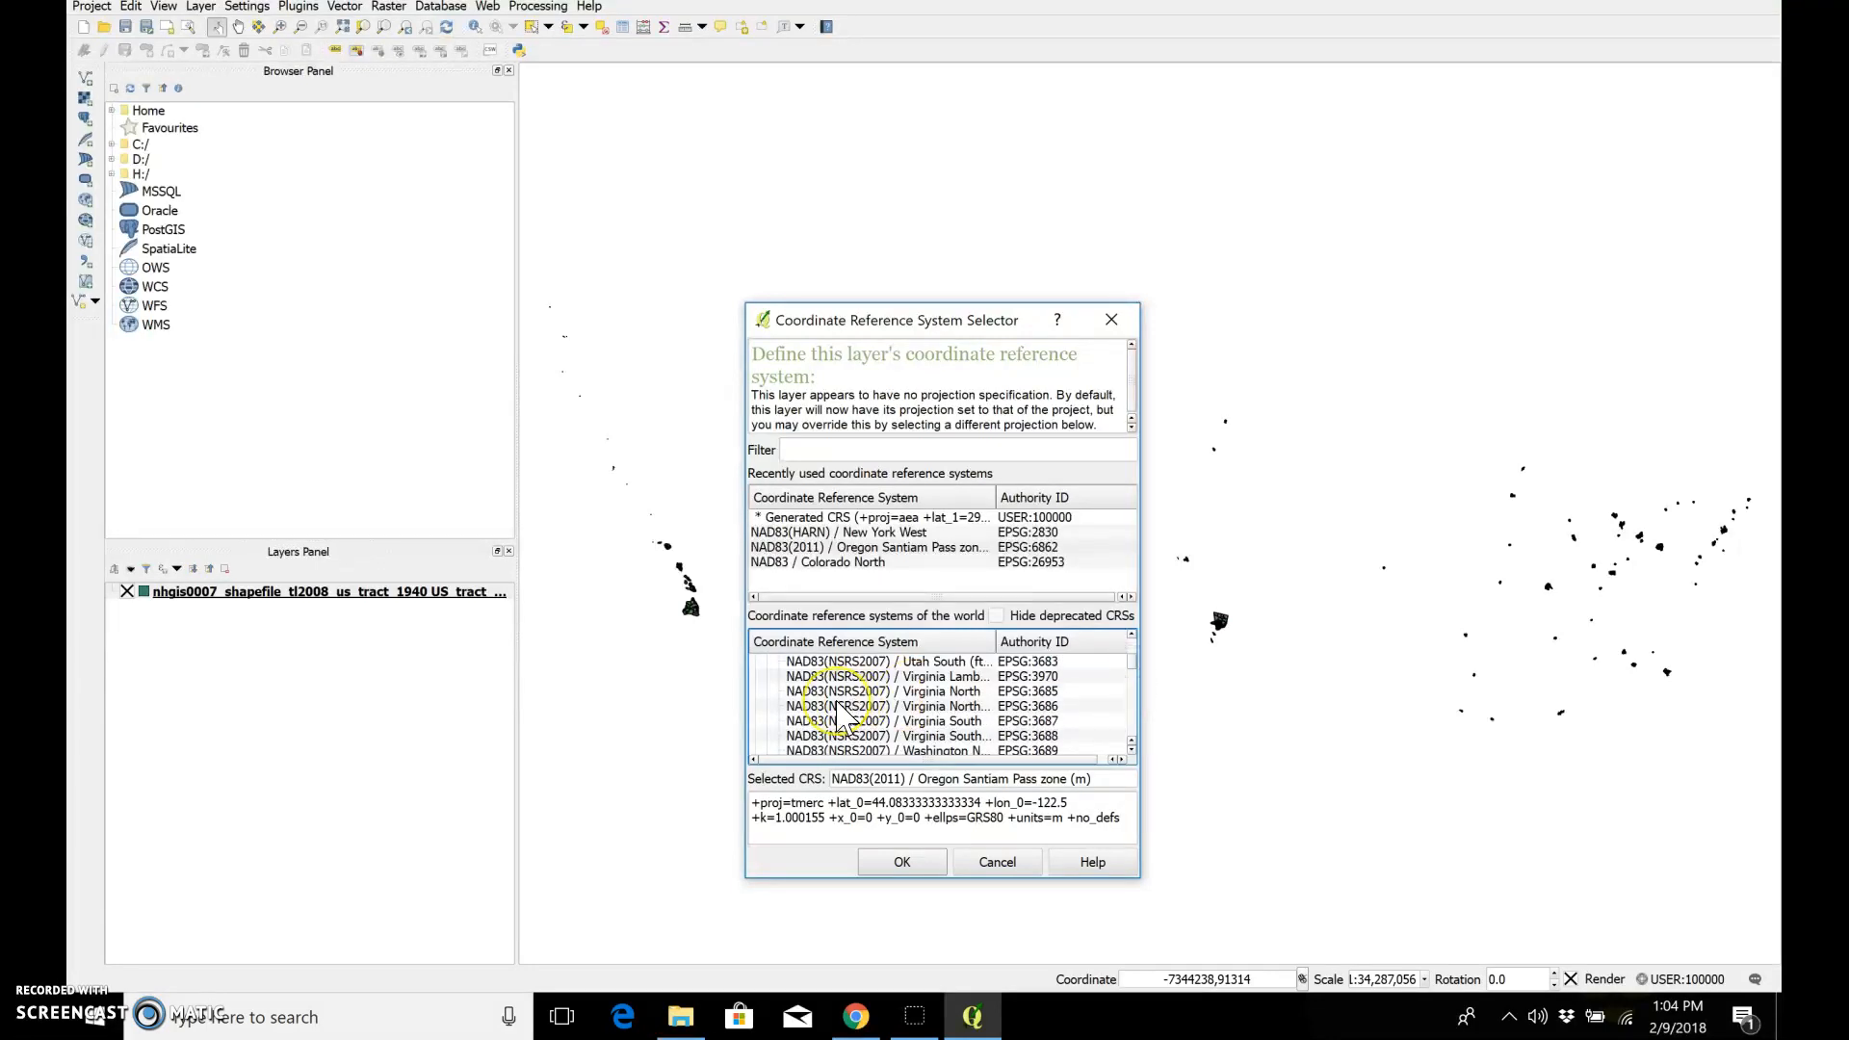
pyautogui.click(884, 864)
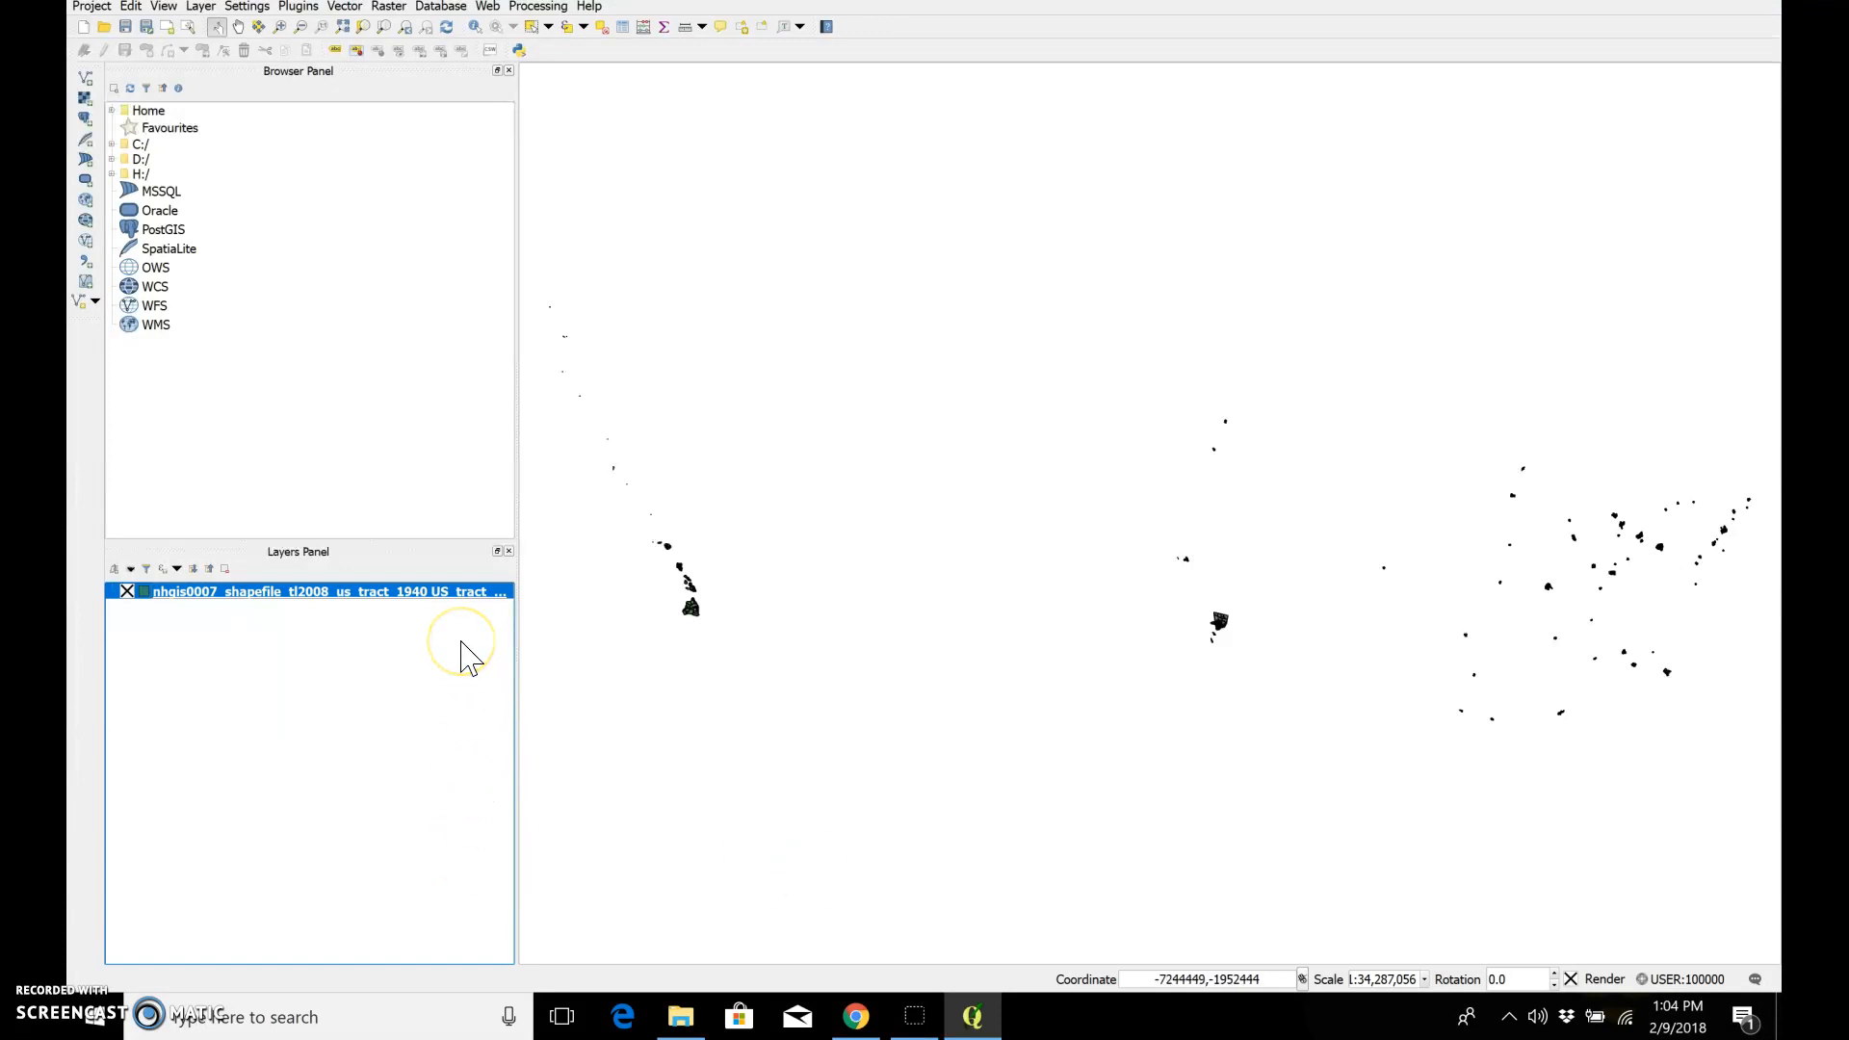
# Step: Add nhgis0007_ds76_1940_tract.csv from the nhgis0007_csv folder as a delimited text layer with no geometry
pyautogui.click(85, 272)
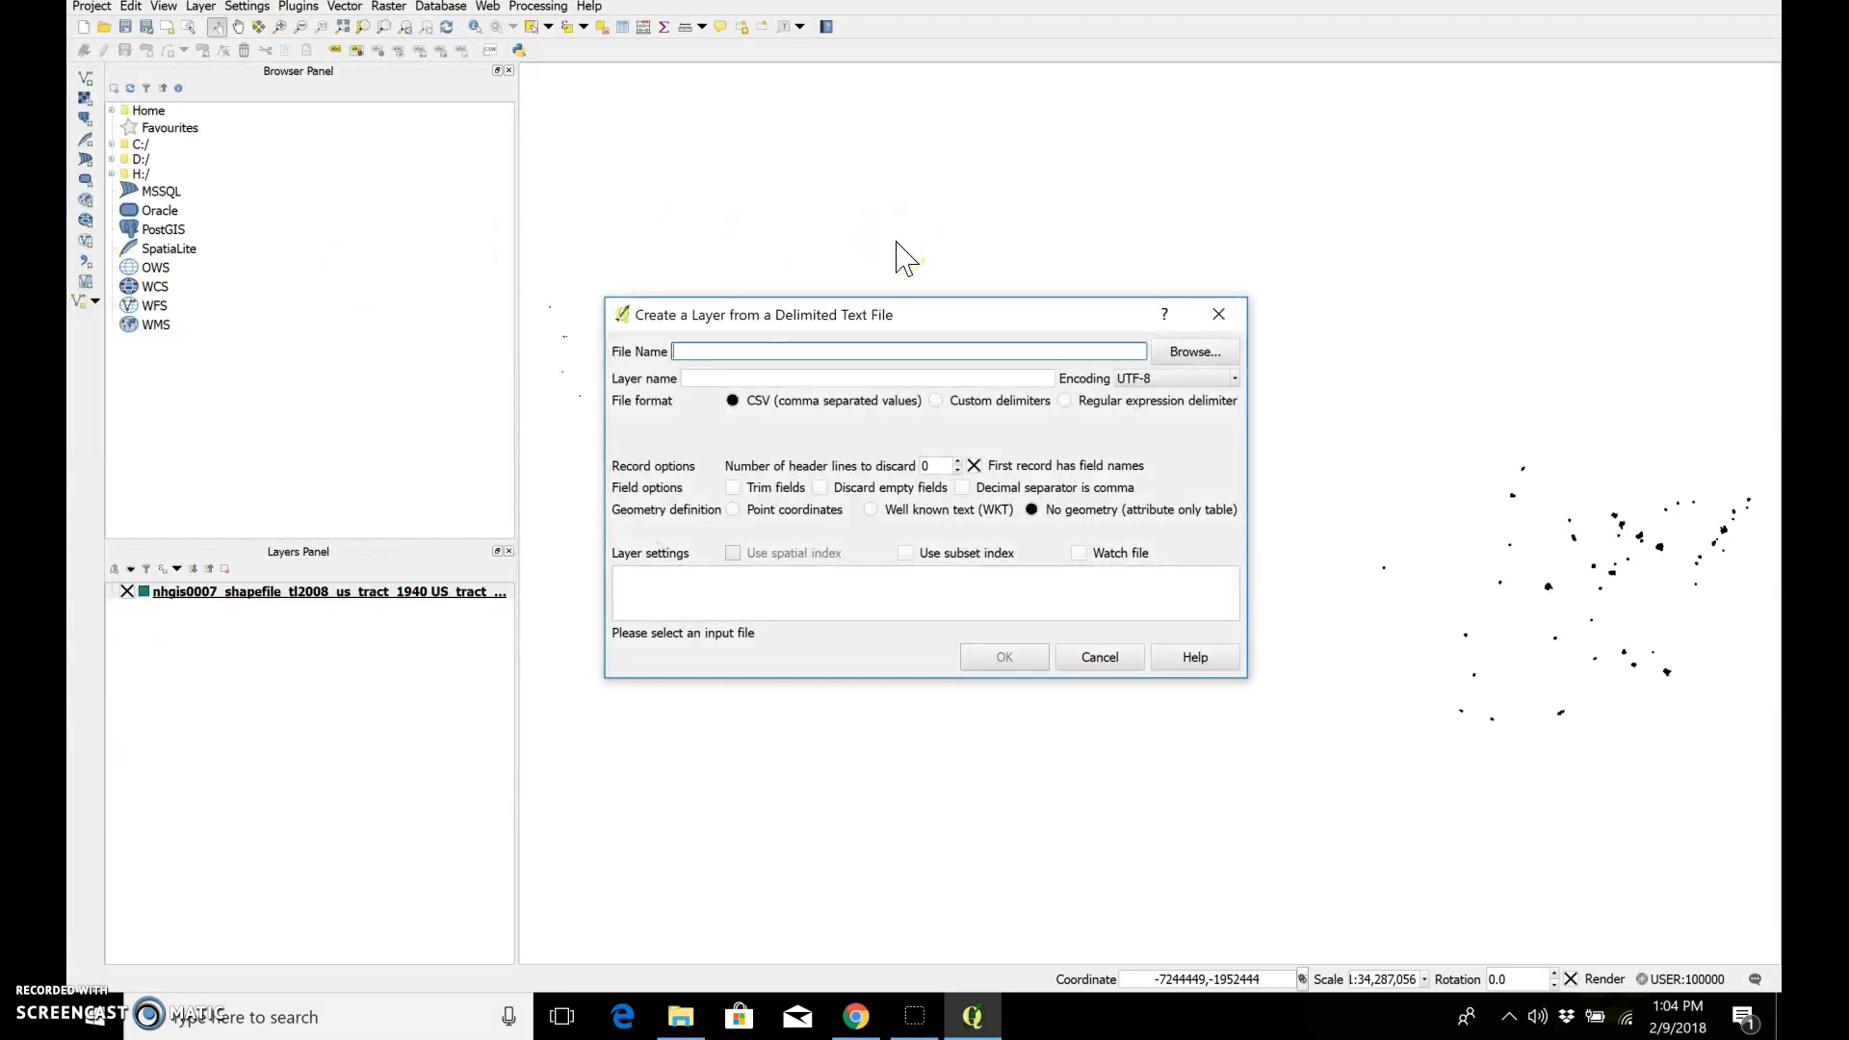
pyautogui.click(1197, 353)
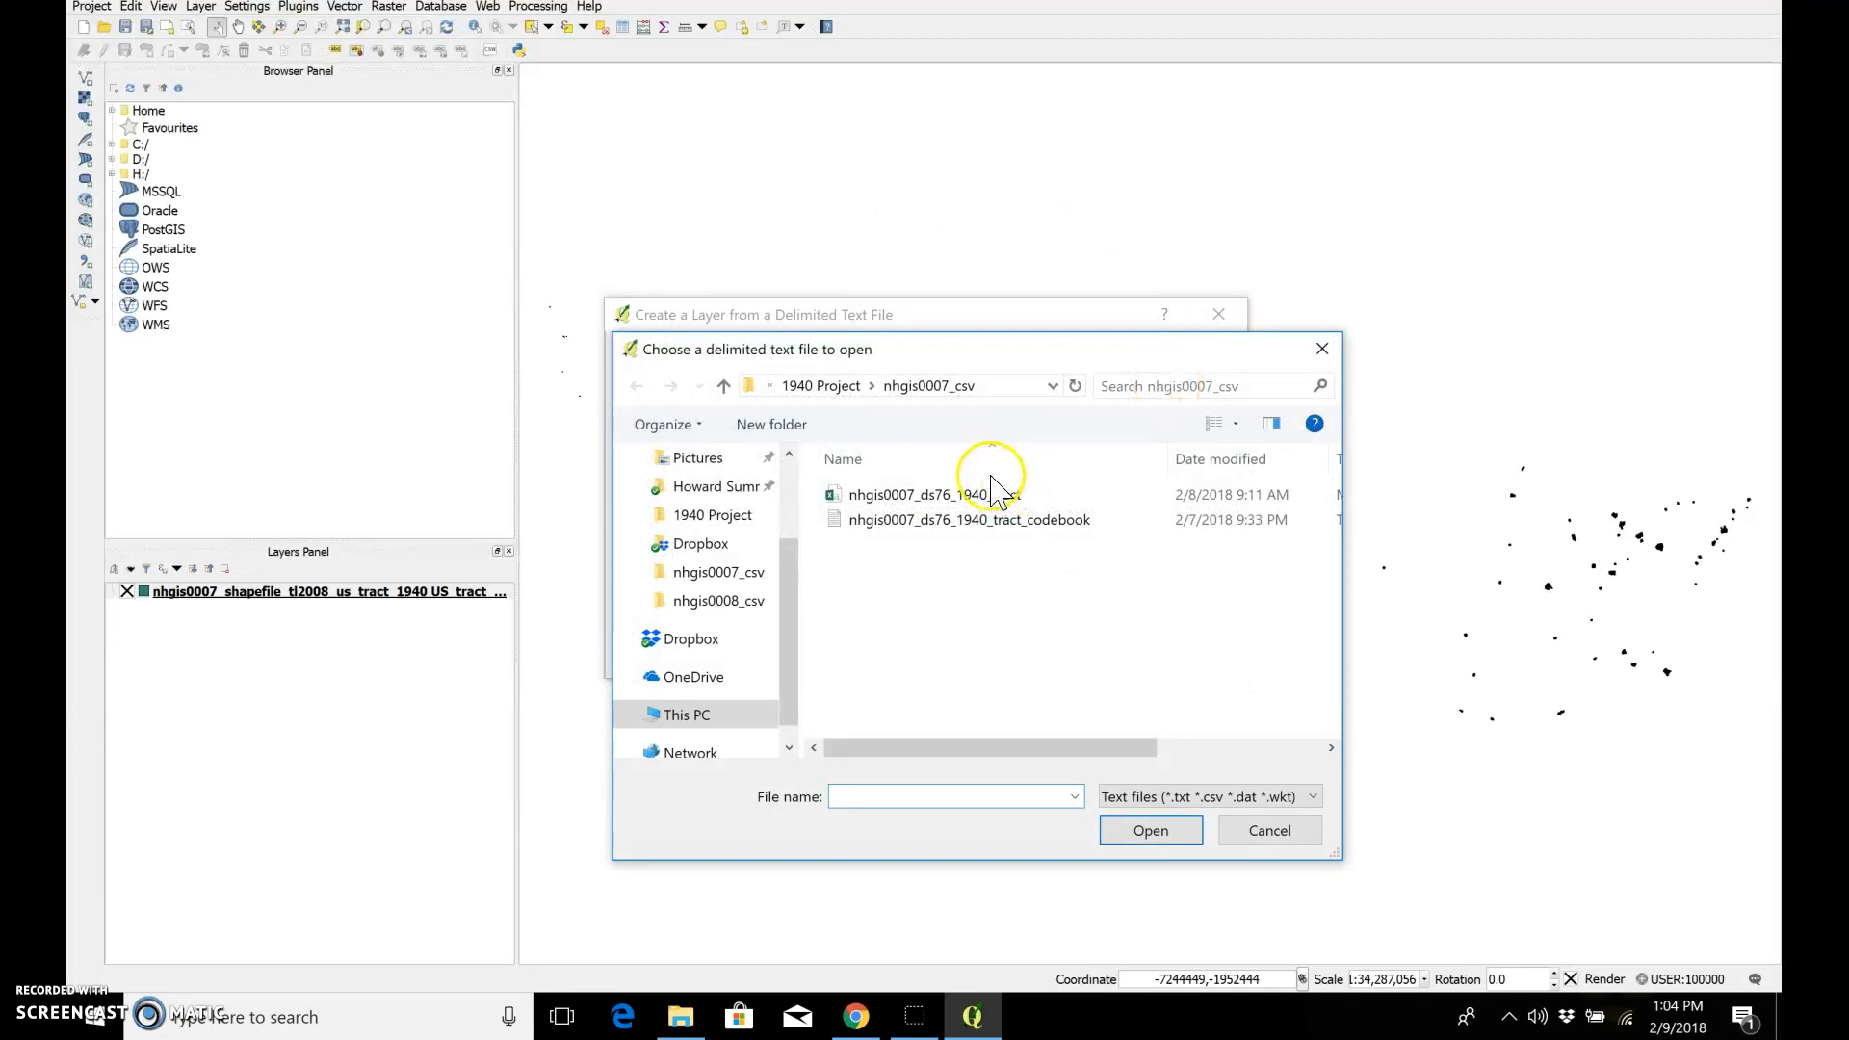
pyautogui.doubleClick(992, 498)
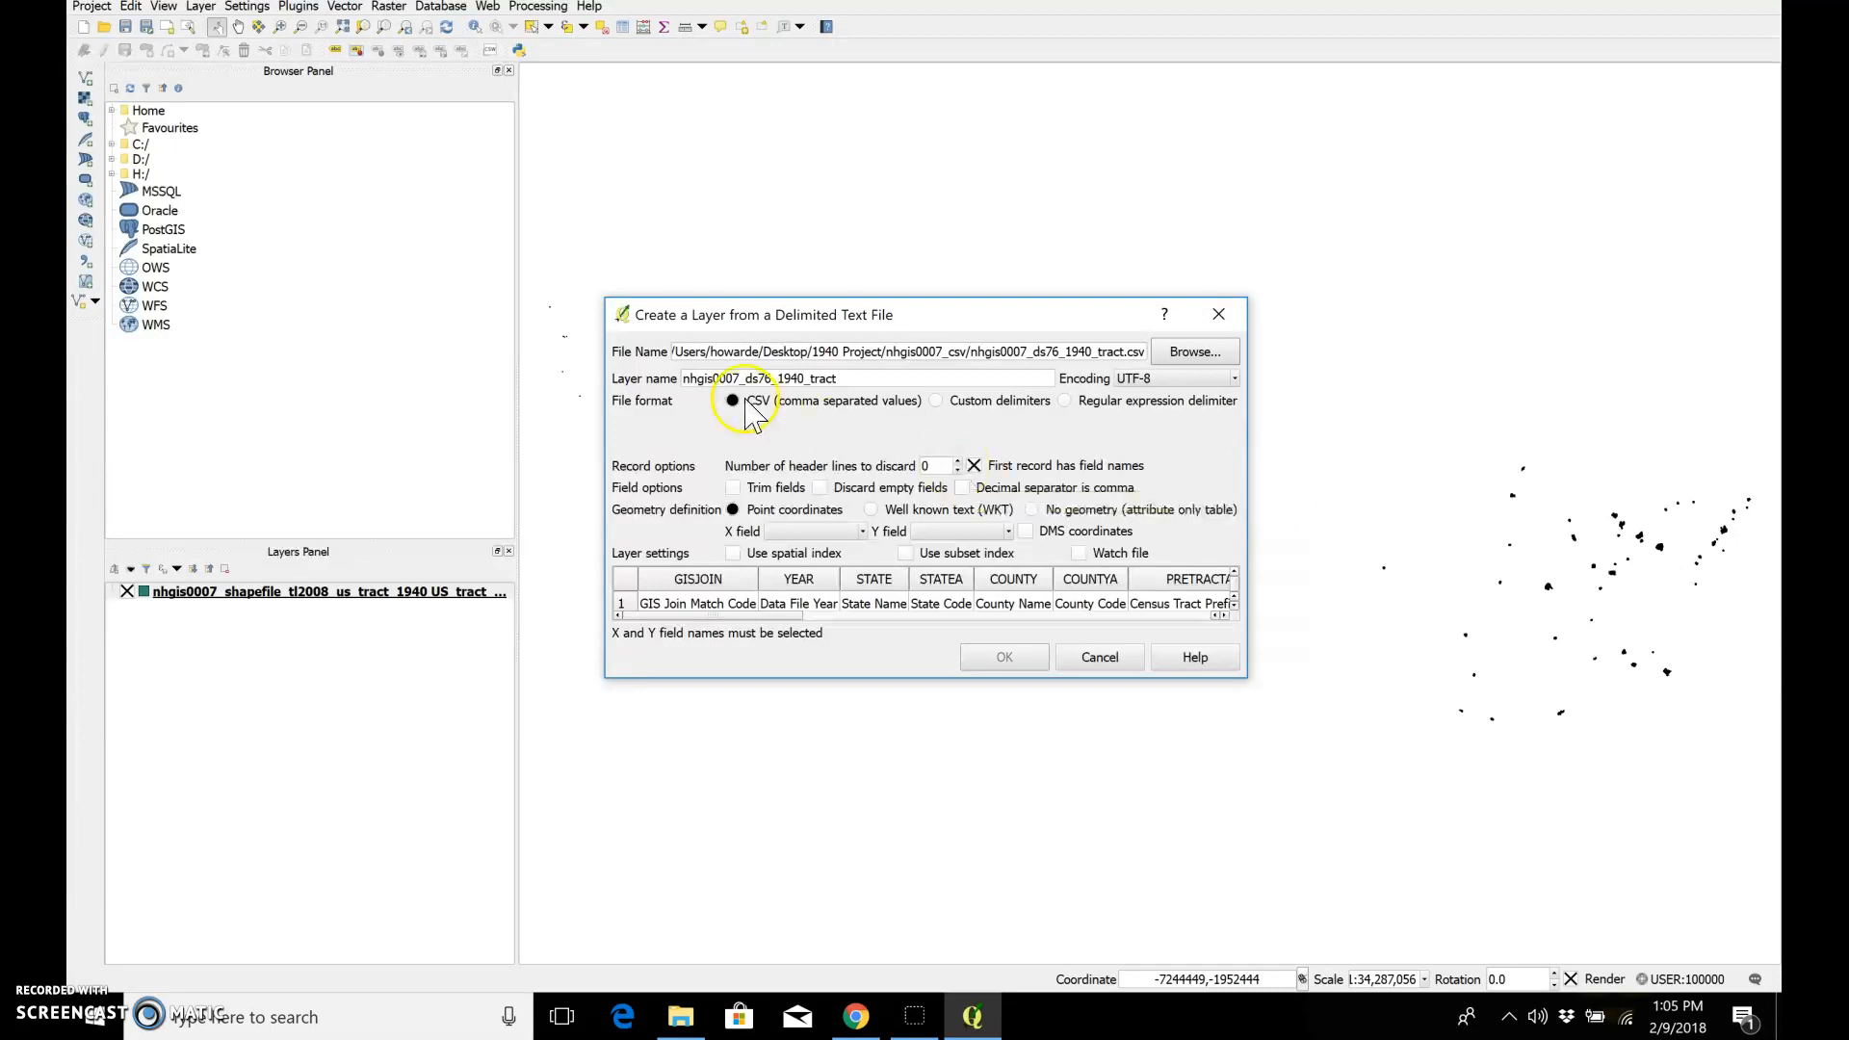
pyautogui.click(1031, 510)
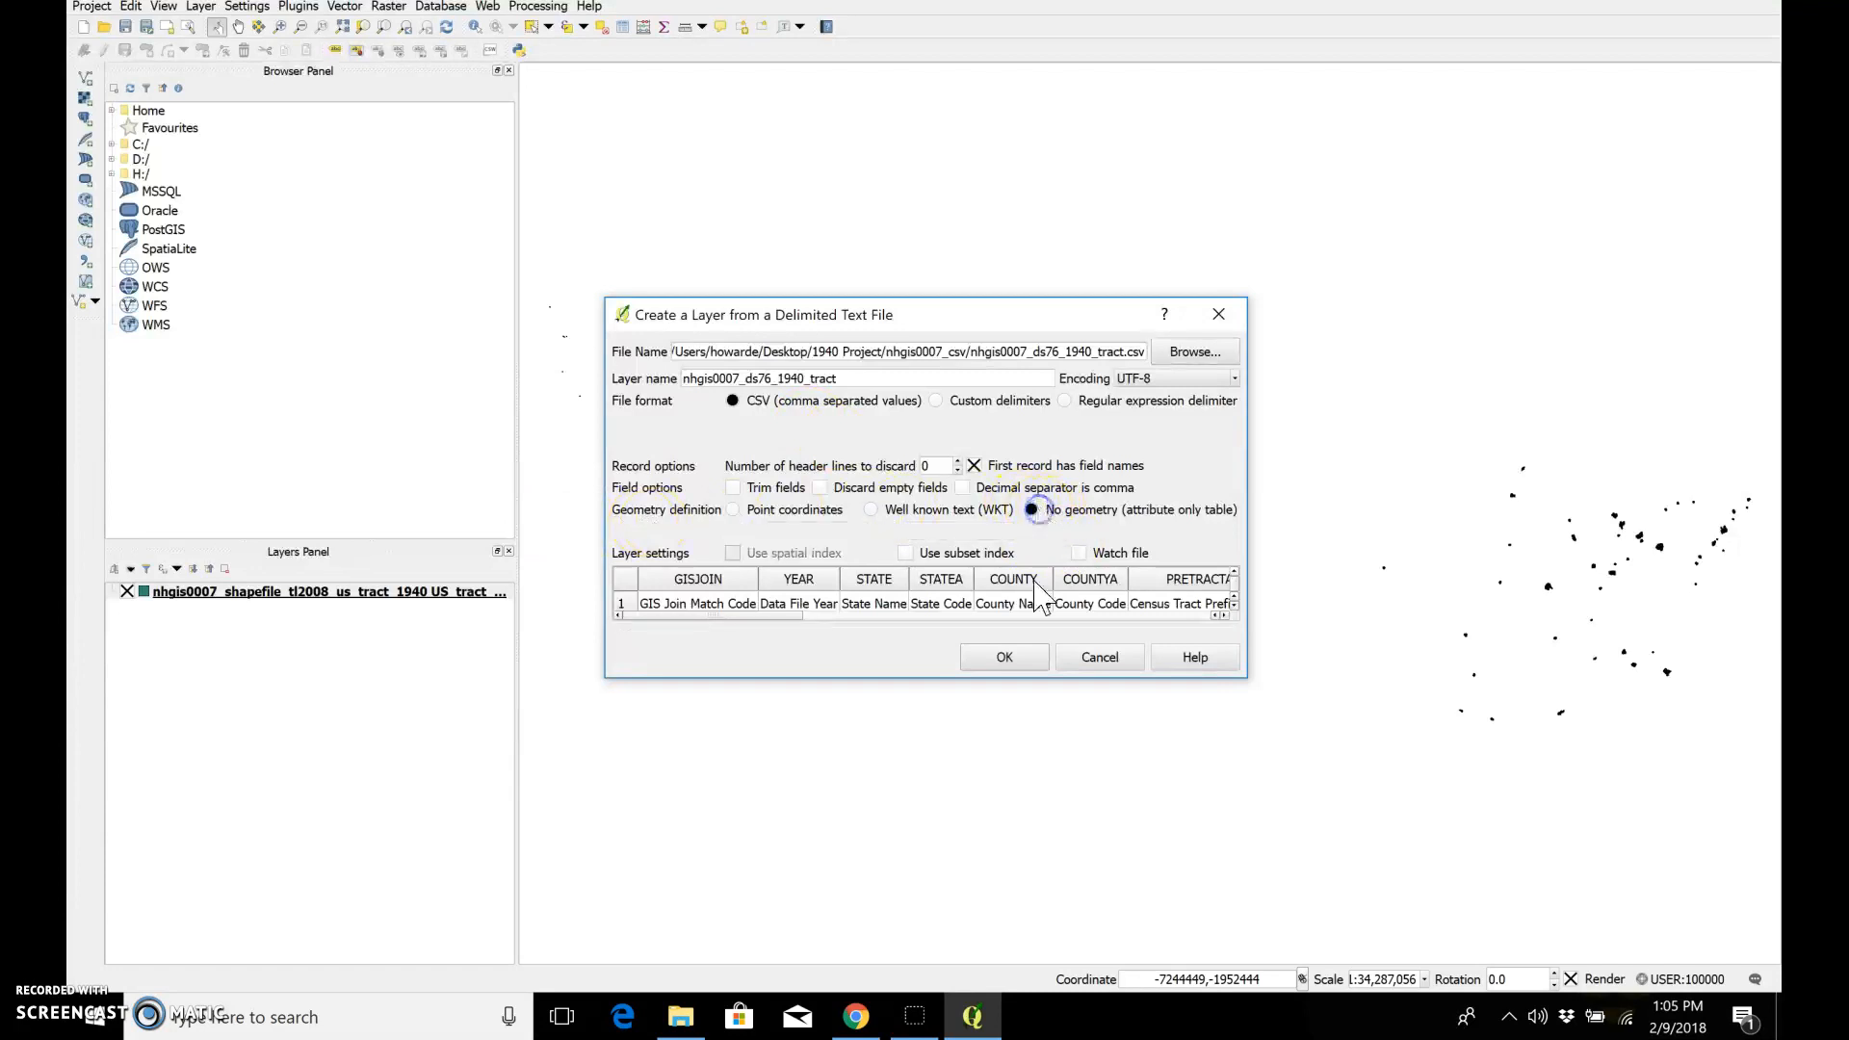
pyautogui.click(1016, 658)
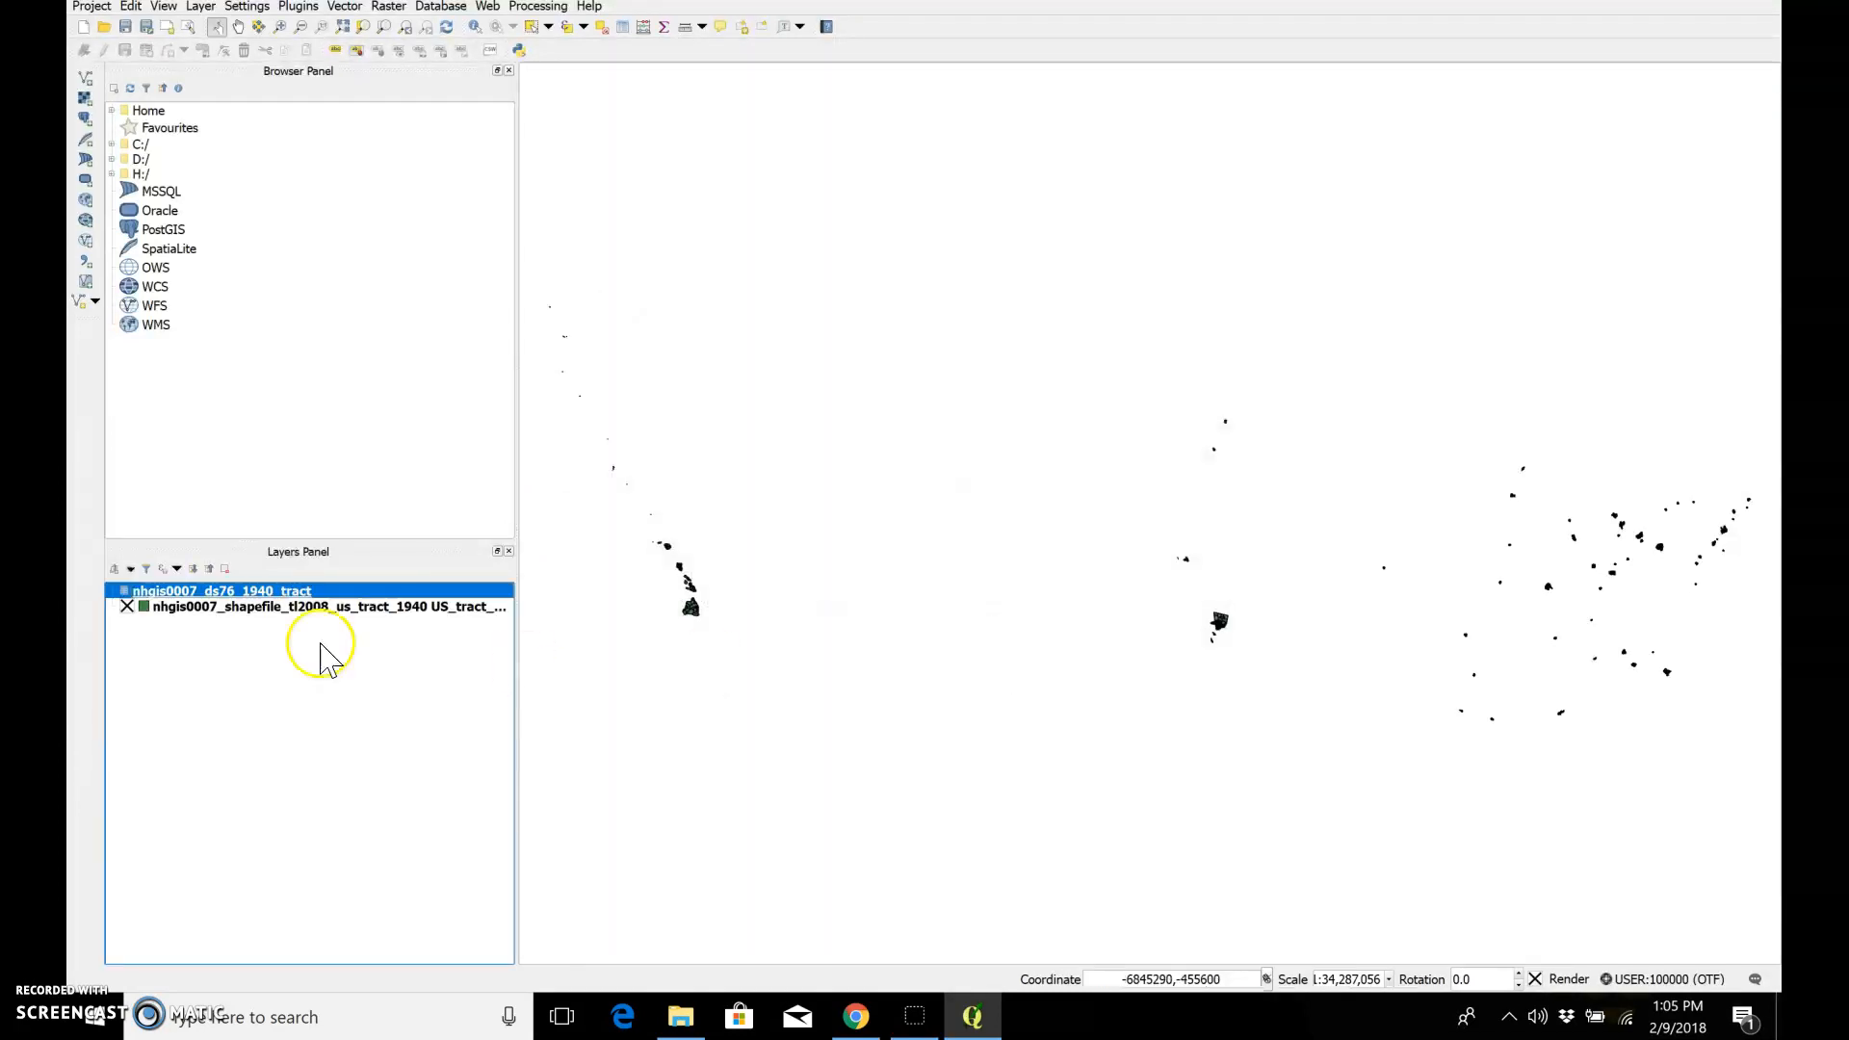
# Step: Join the nhgis0007_ds76_1940_tract table to the tract shapefile layer, using GISJOIN as both join field and target field
pyautogui.click(267, 606)
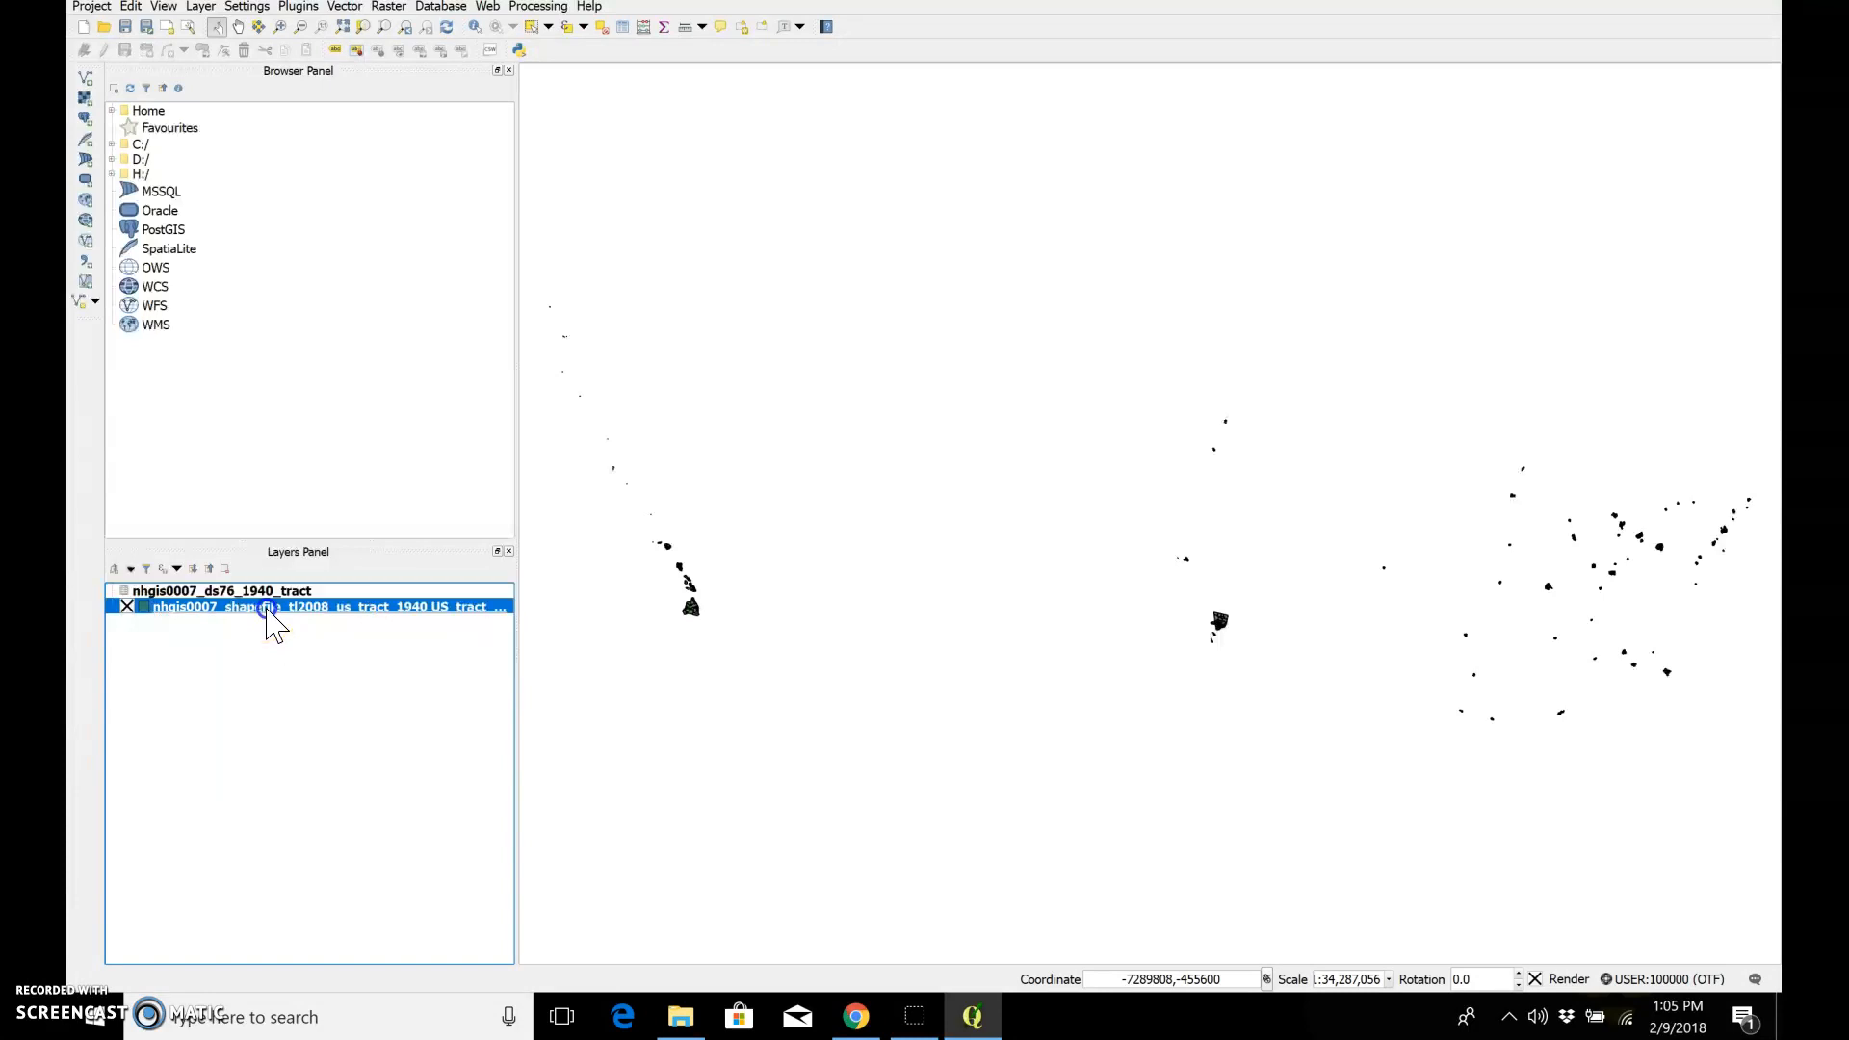
pyautogui.rightClick(273, 617)
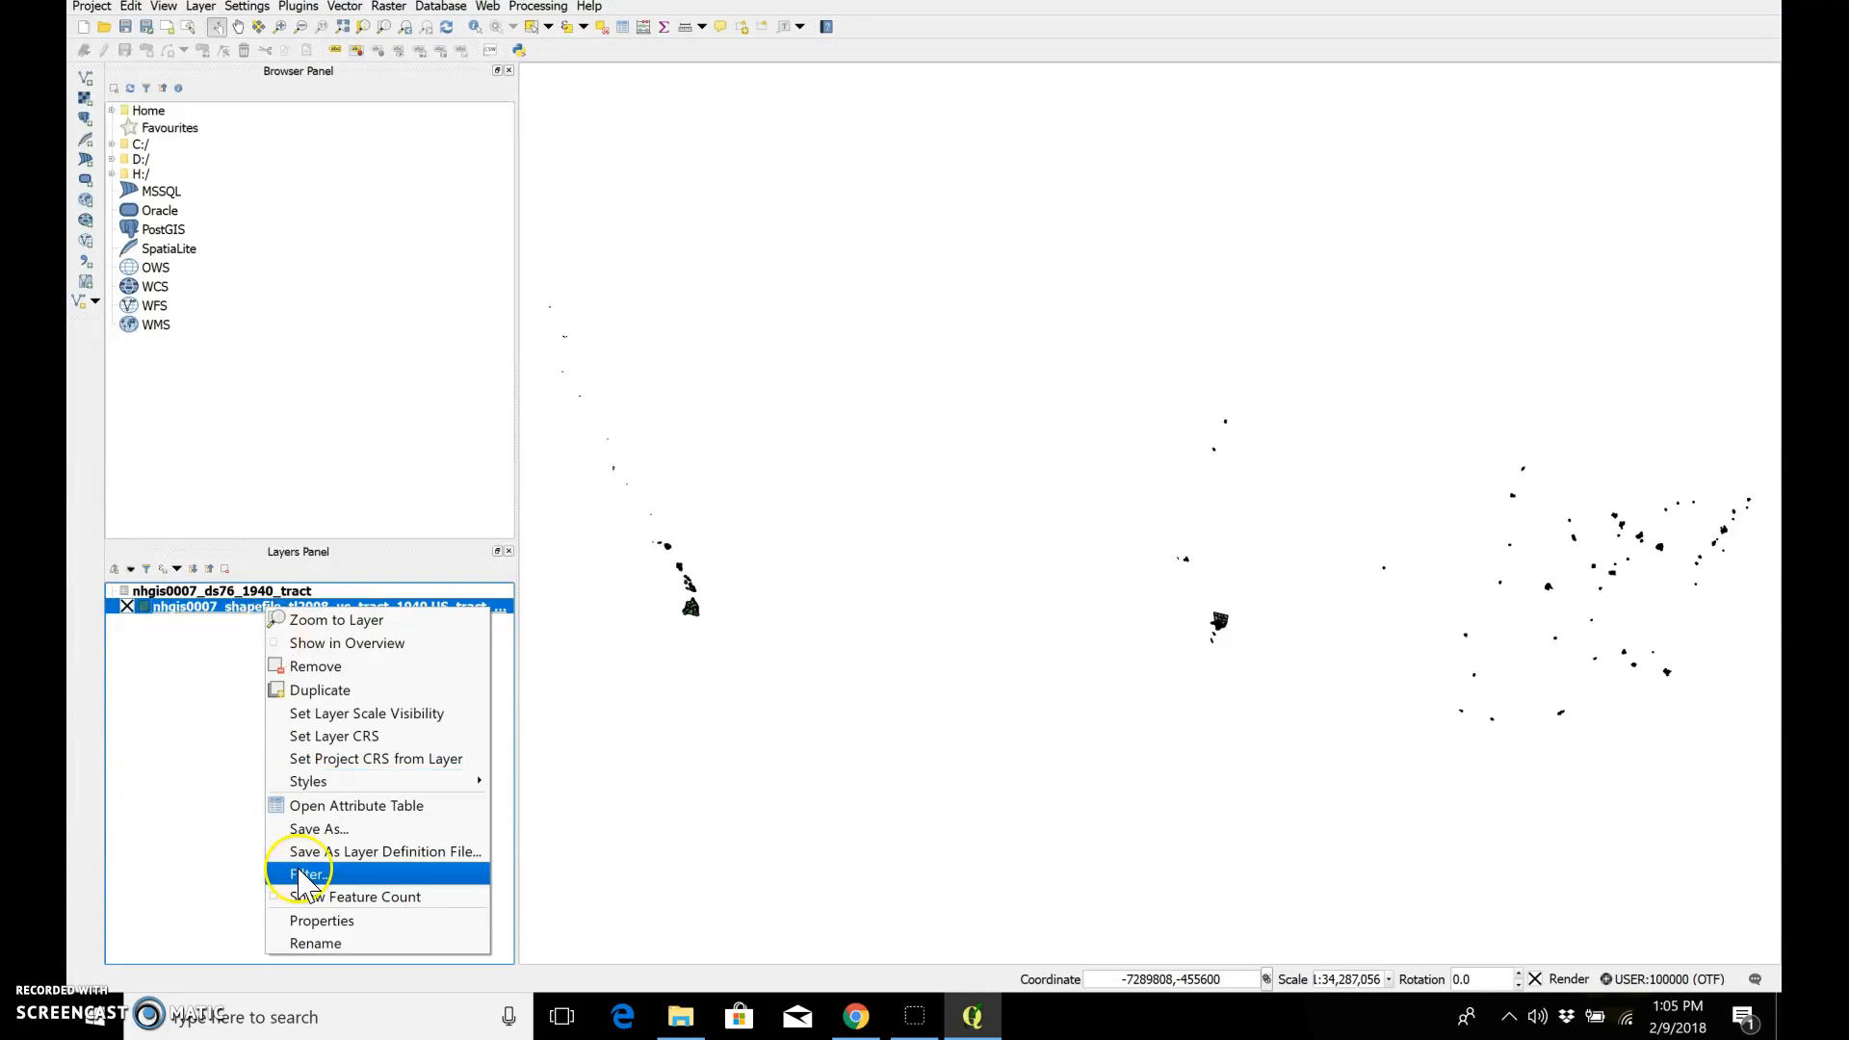
pyautogui.click(304, 924)
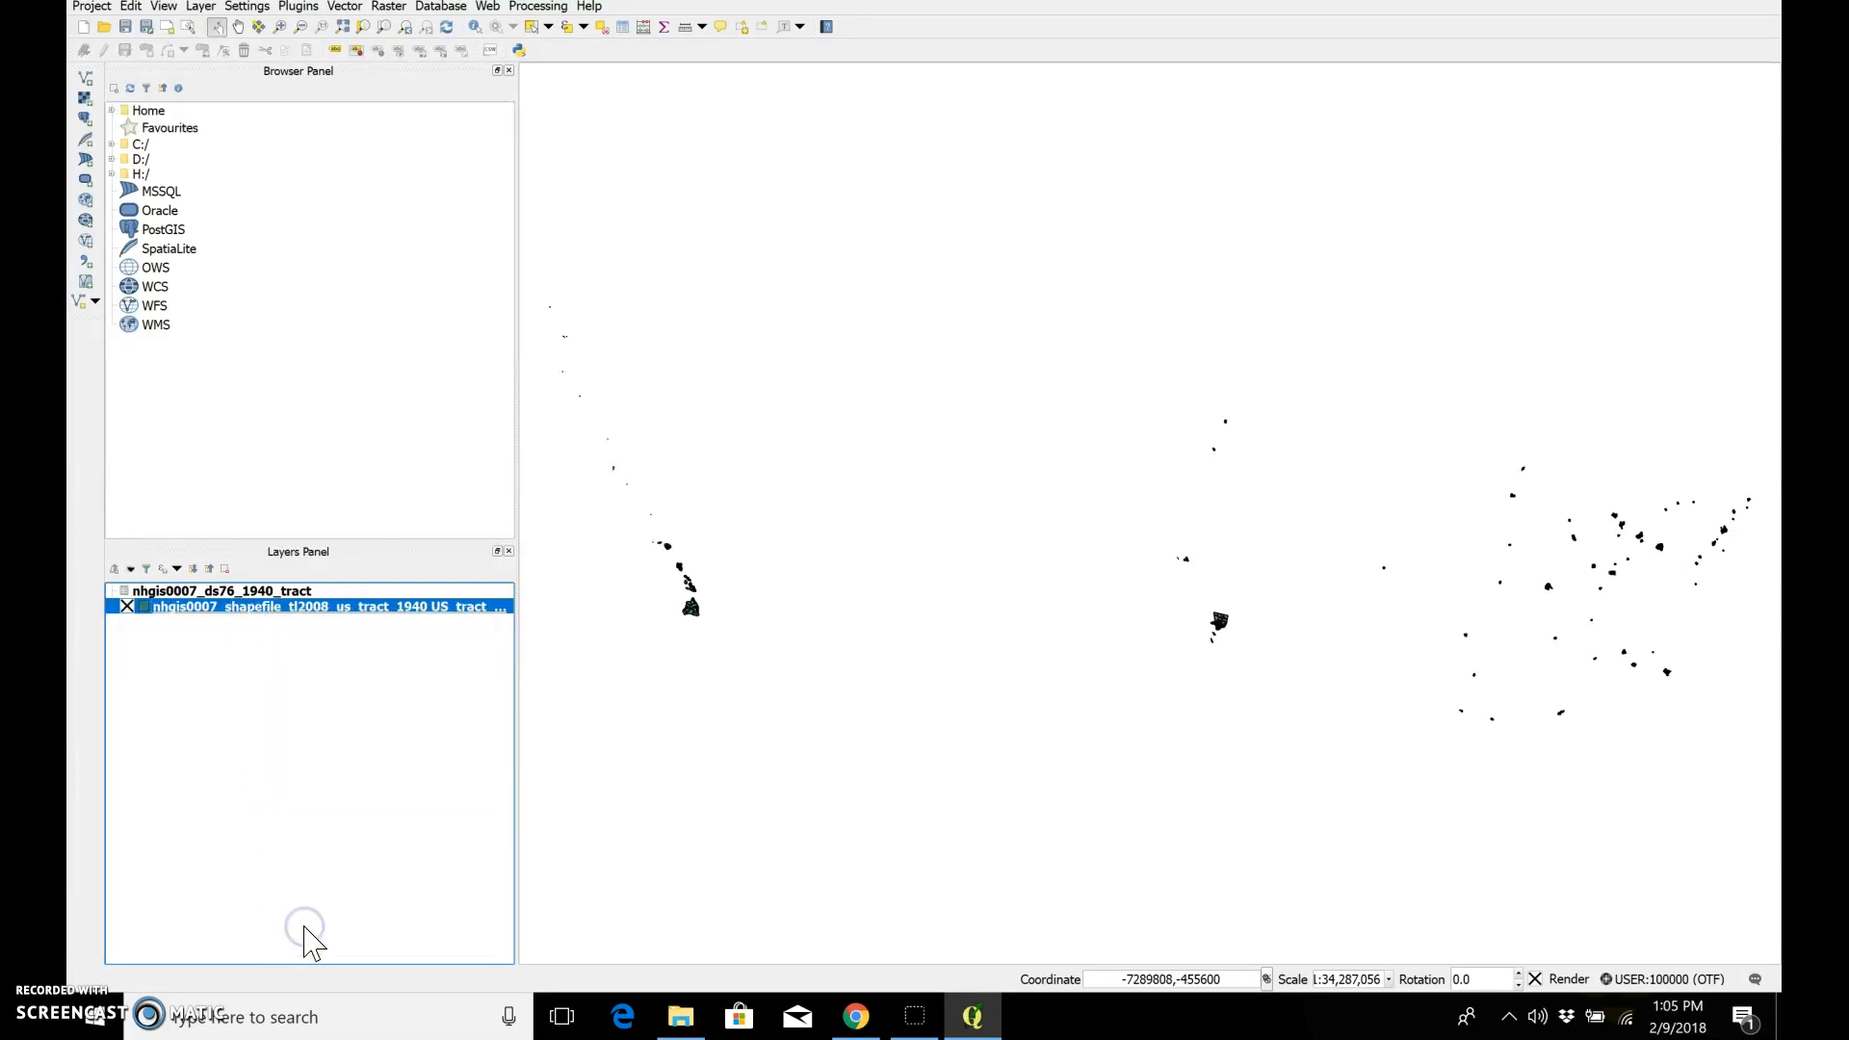
pyautogui.click(684, 487)
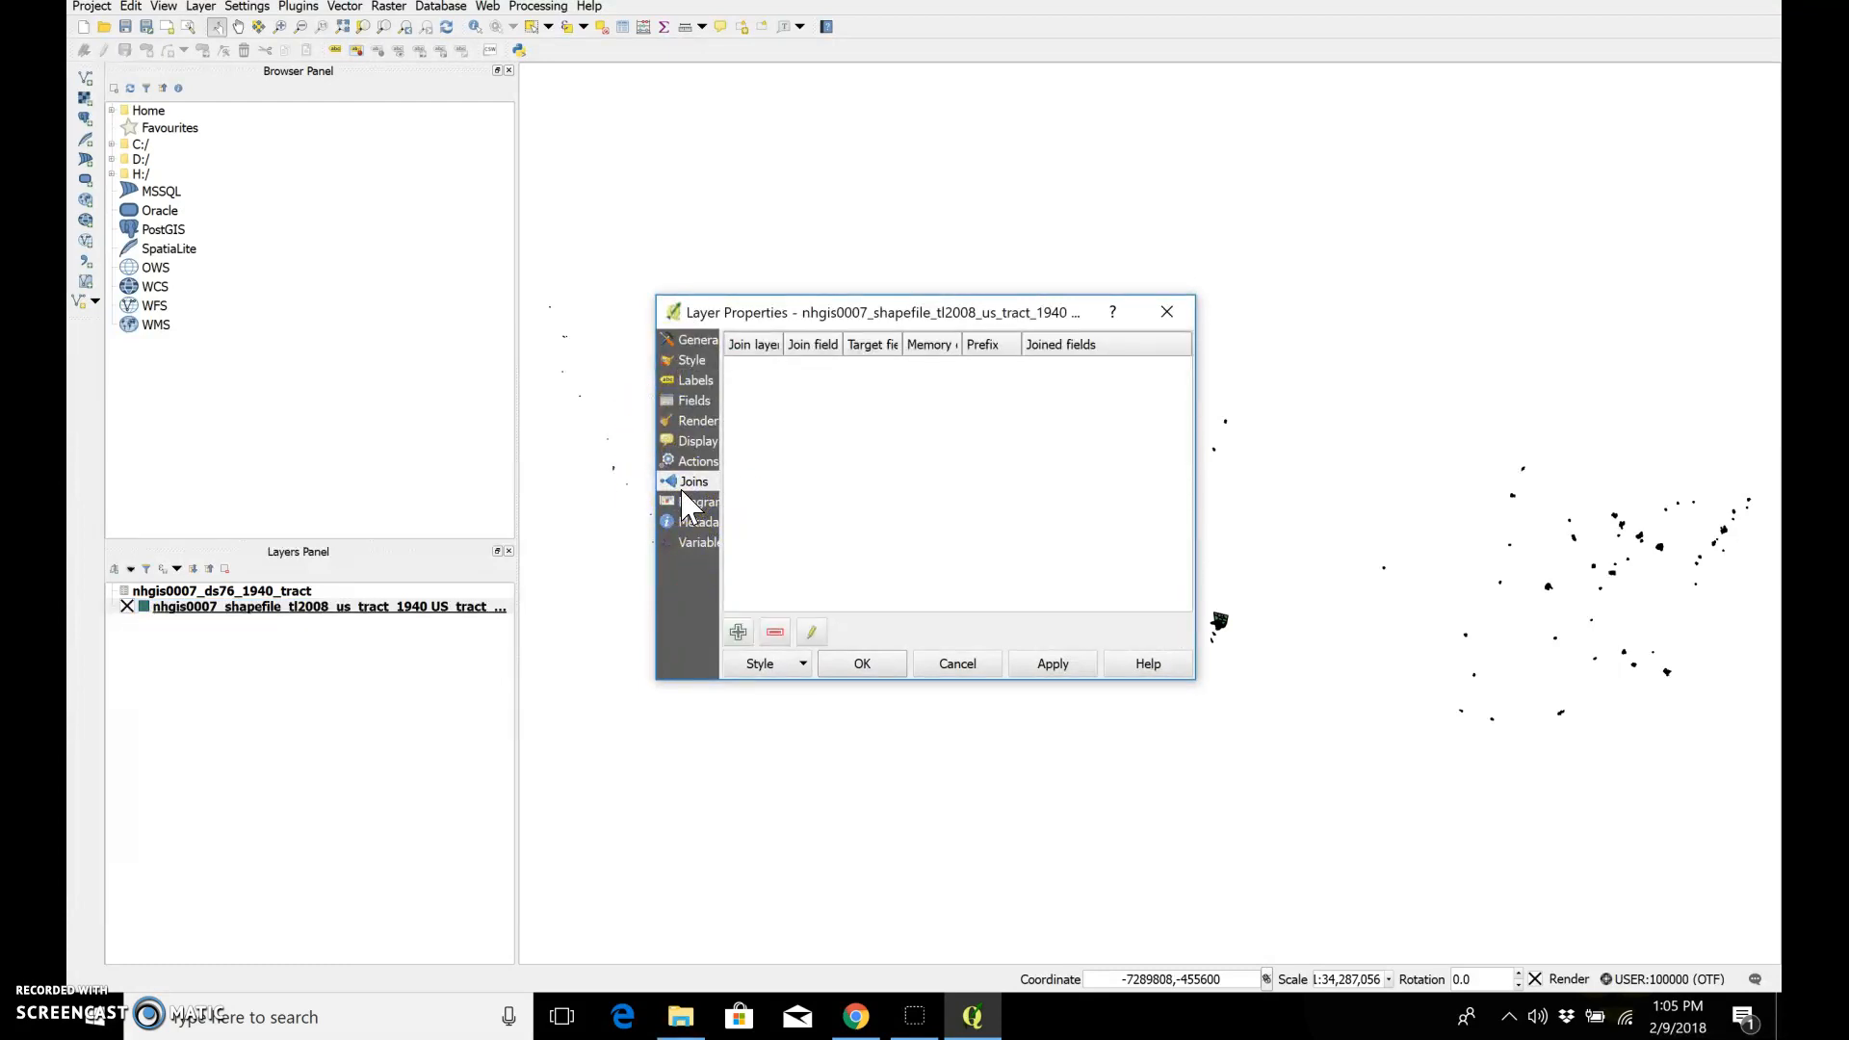
pyautogui.click(738, 632)
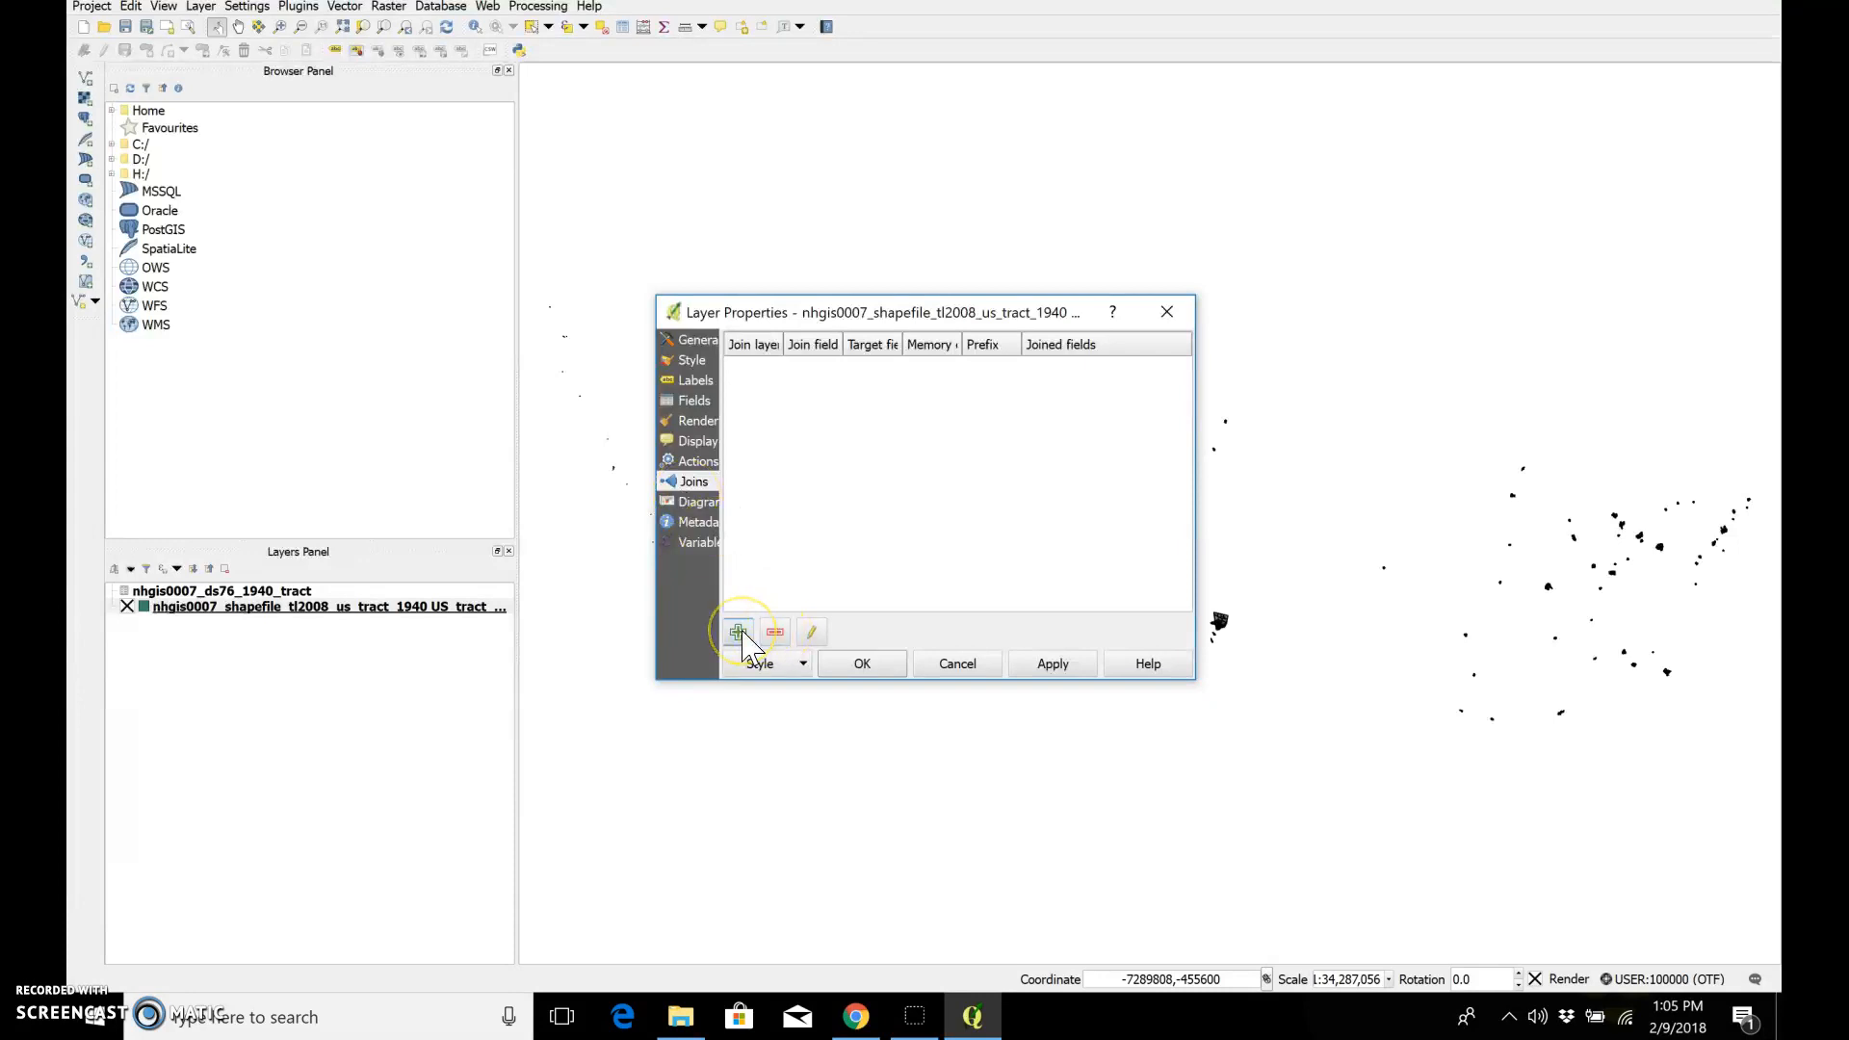
pyautogui.click(741, 633)
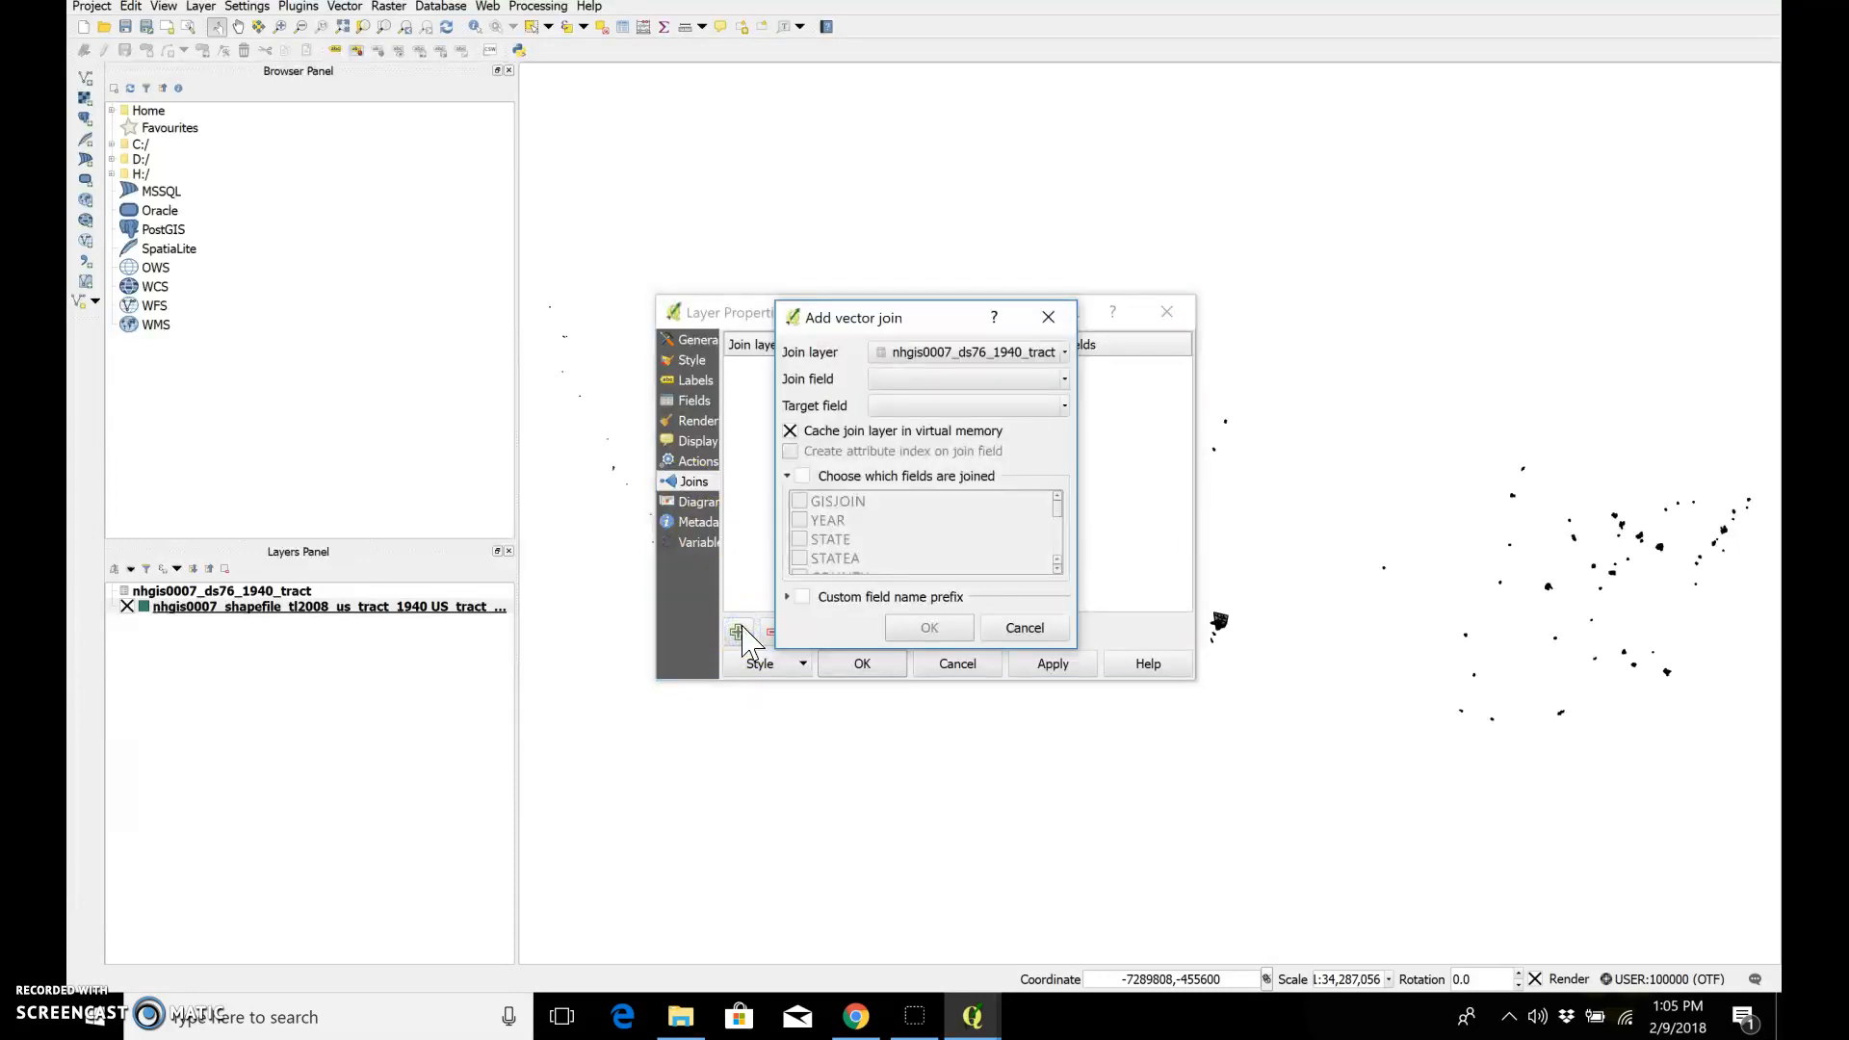
pyautogui.click(958, 362)
pyautogui.click(966, 378)
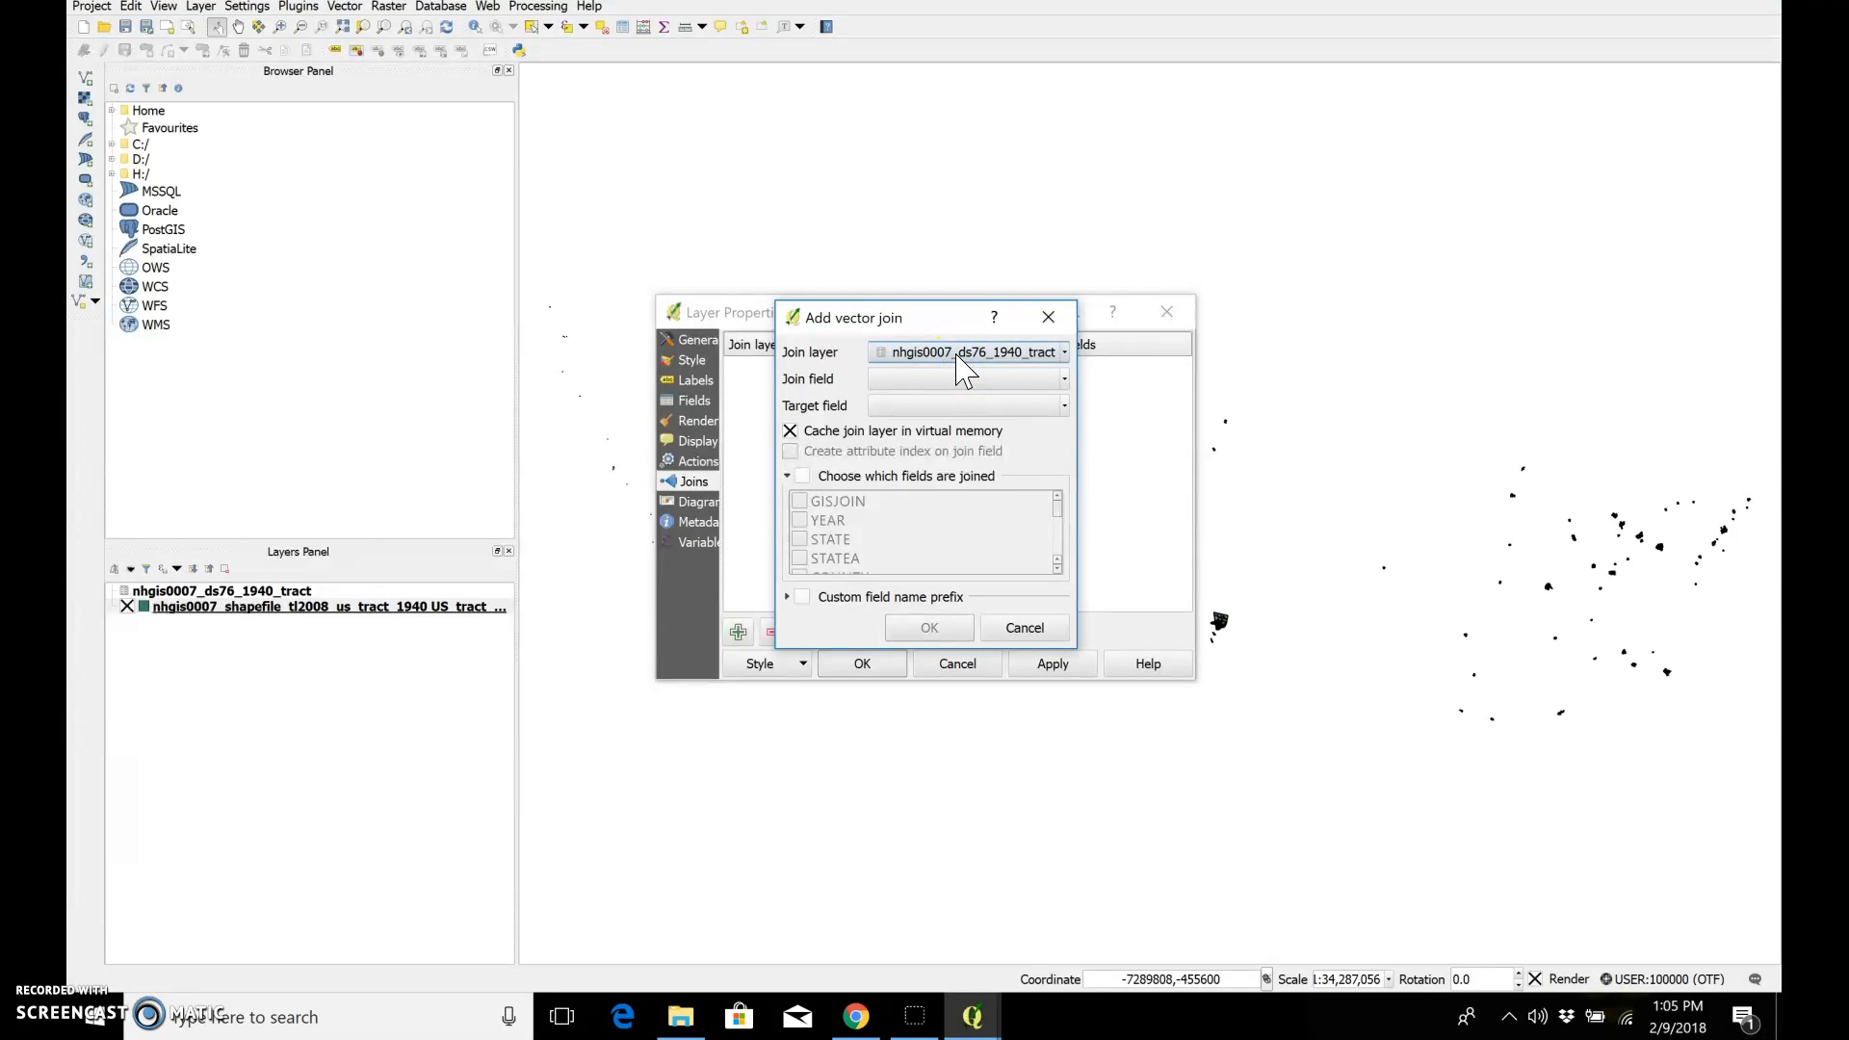
pyautogui.click(966, 379)
pyautogui.click(938, 399)
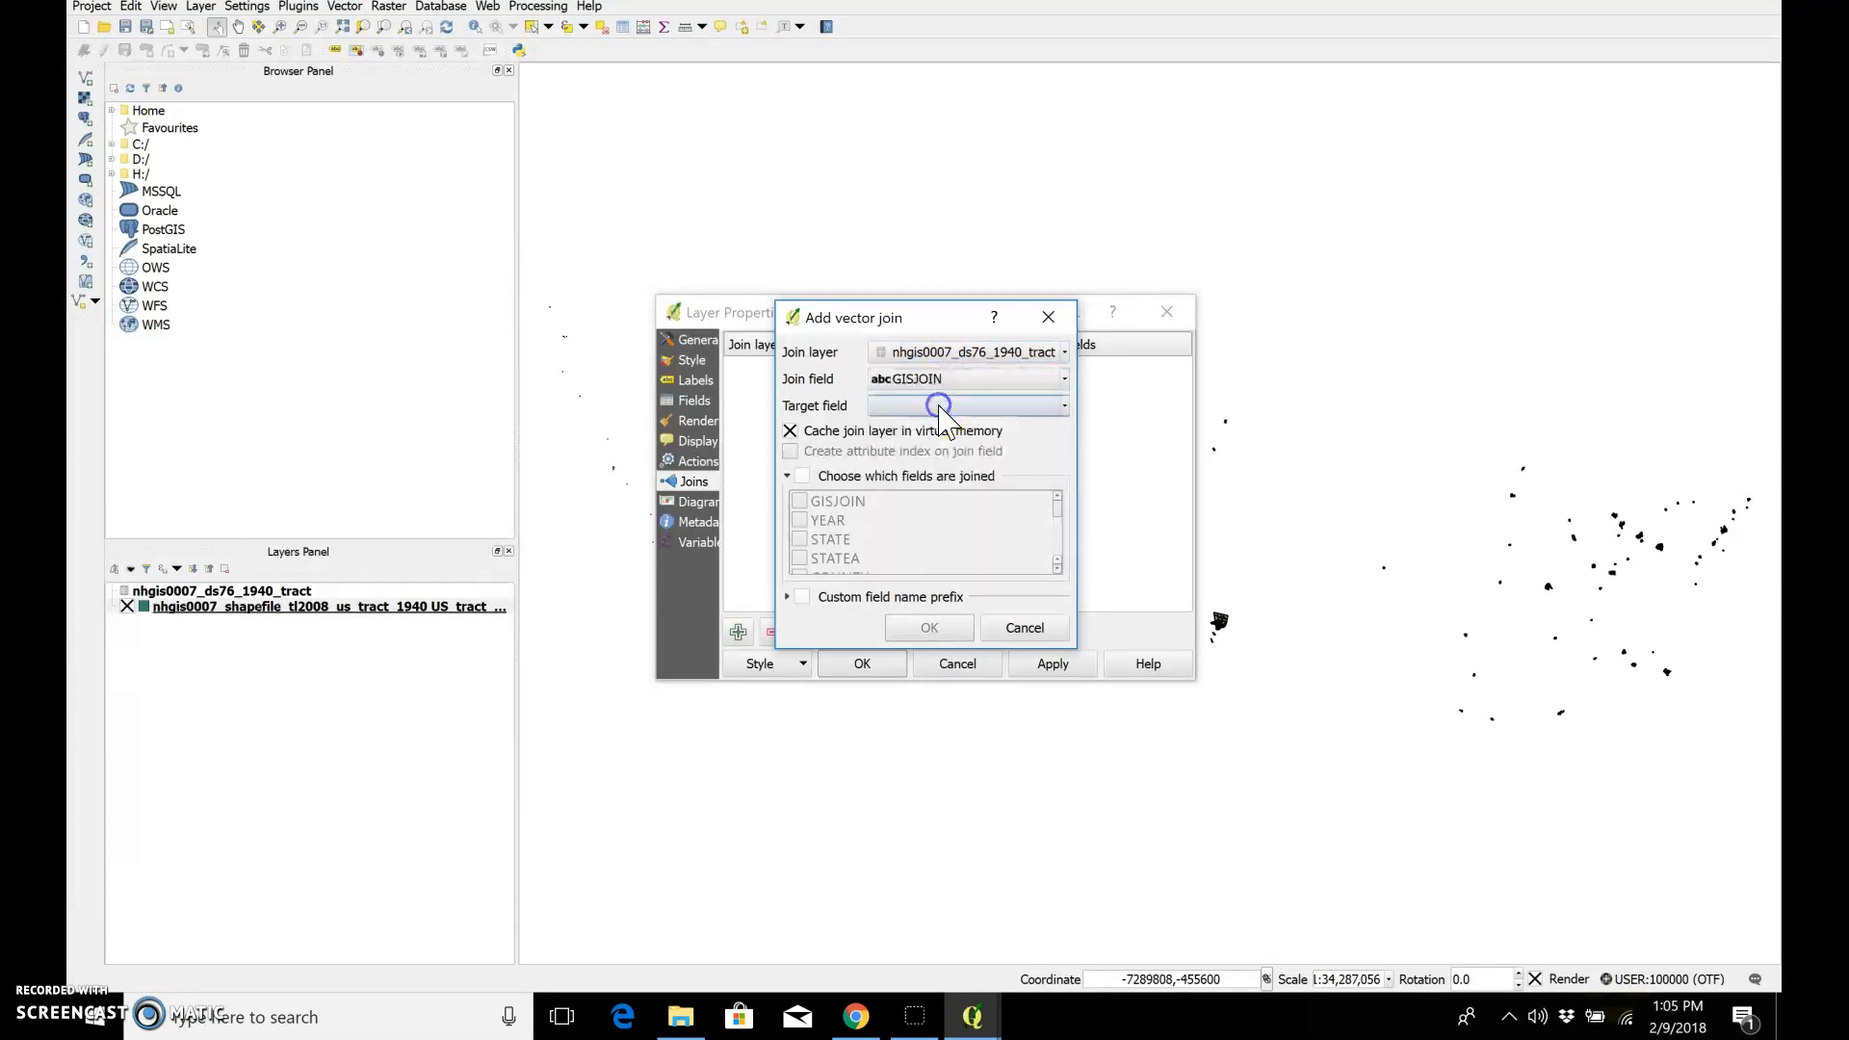
pyautogui.click(941, 407)
pyautogui.click(934, 482)
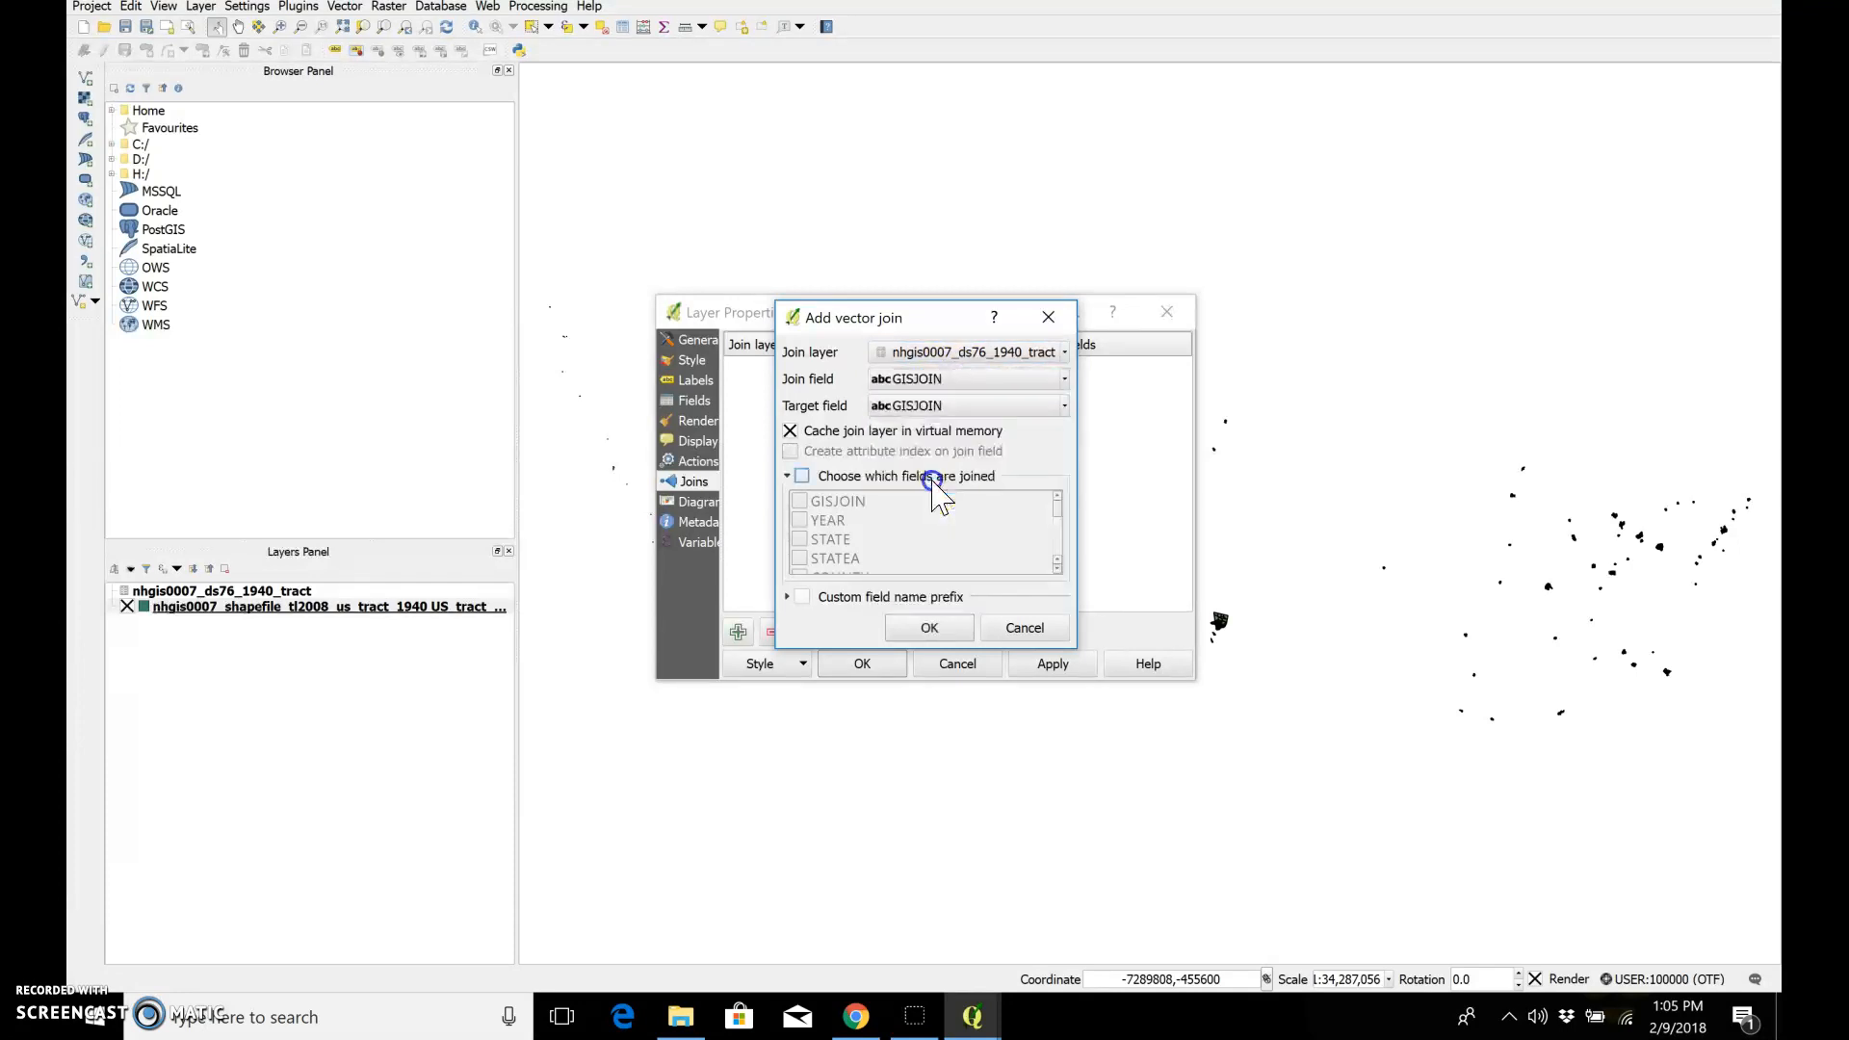
pyautogui.click(929, 628)
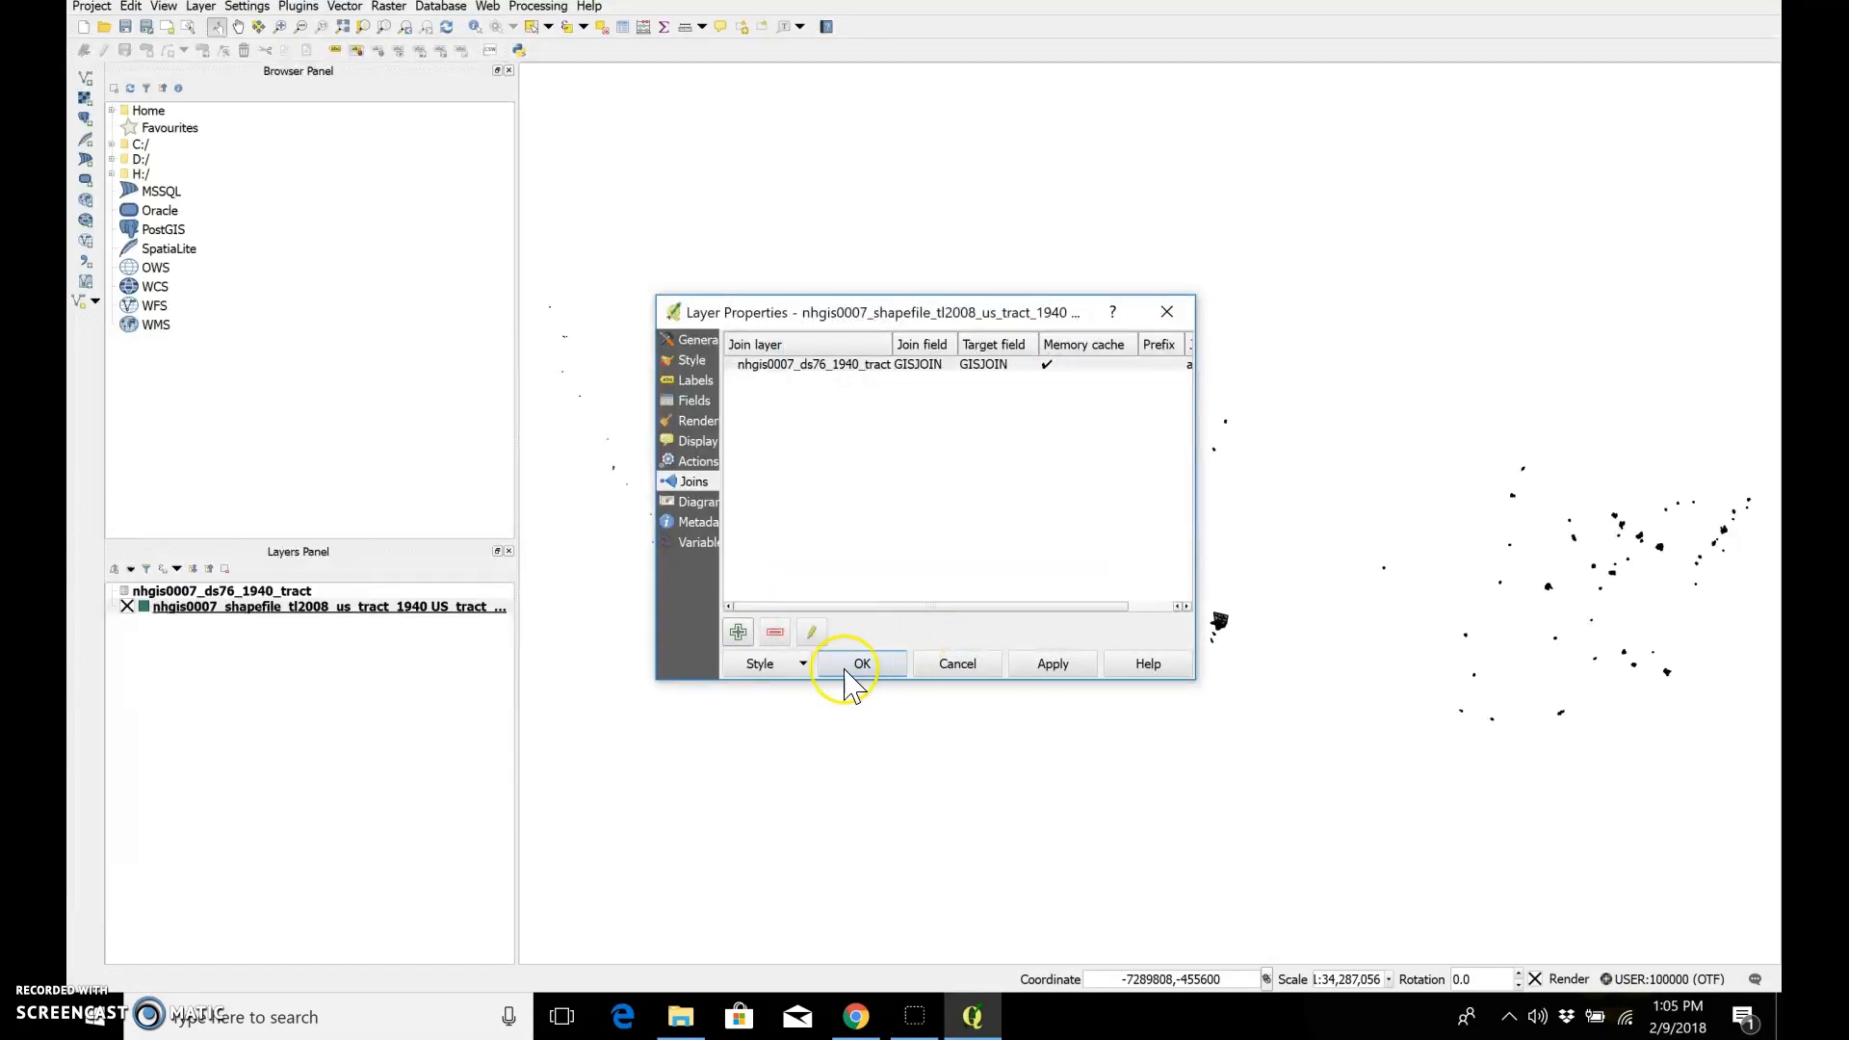
pyautogui.click(1034, 669)
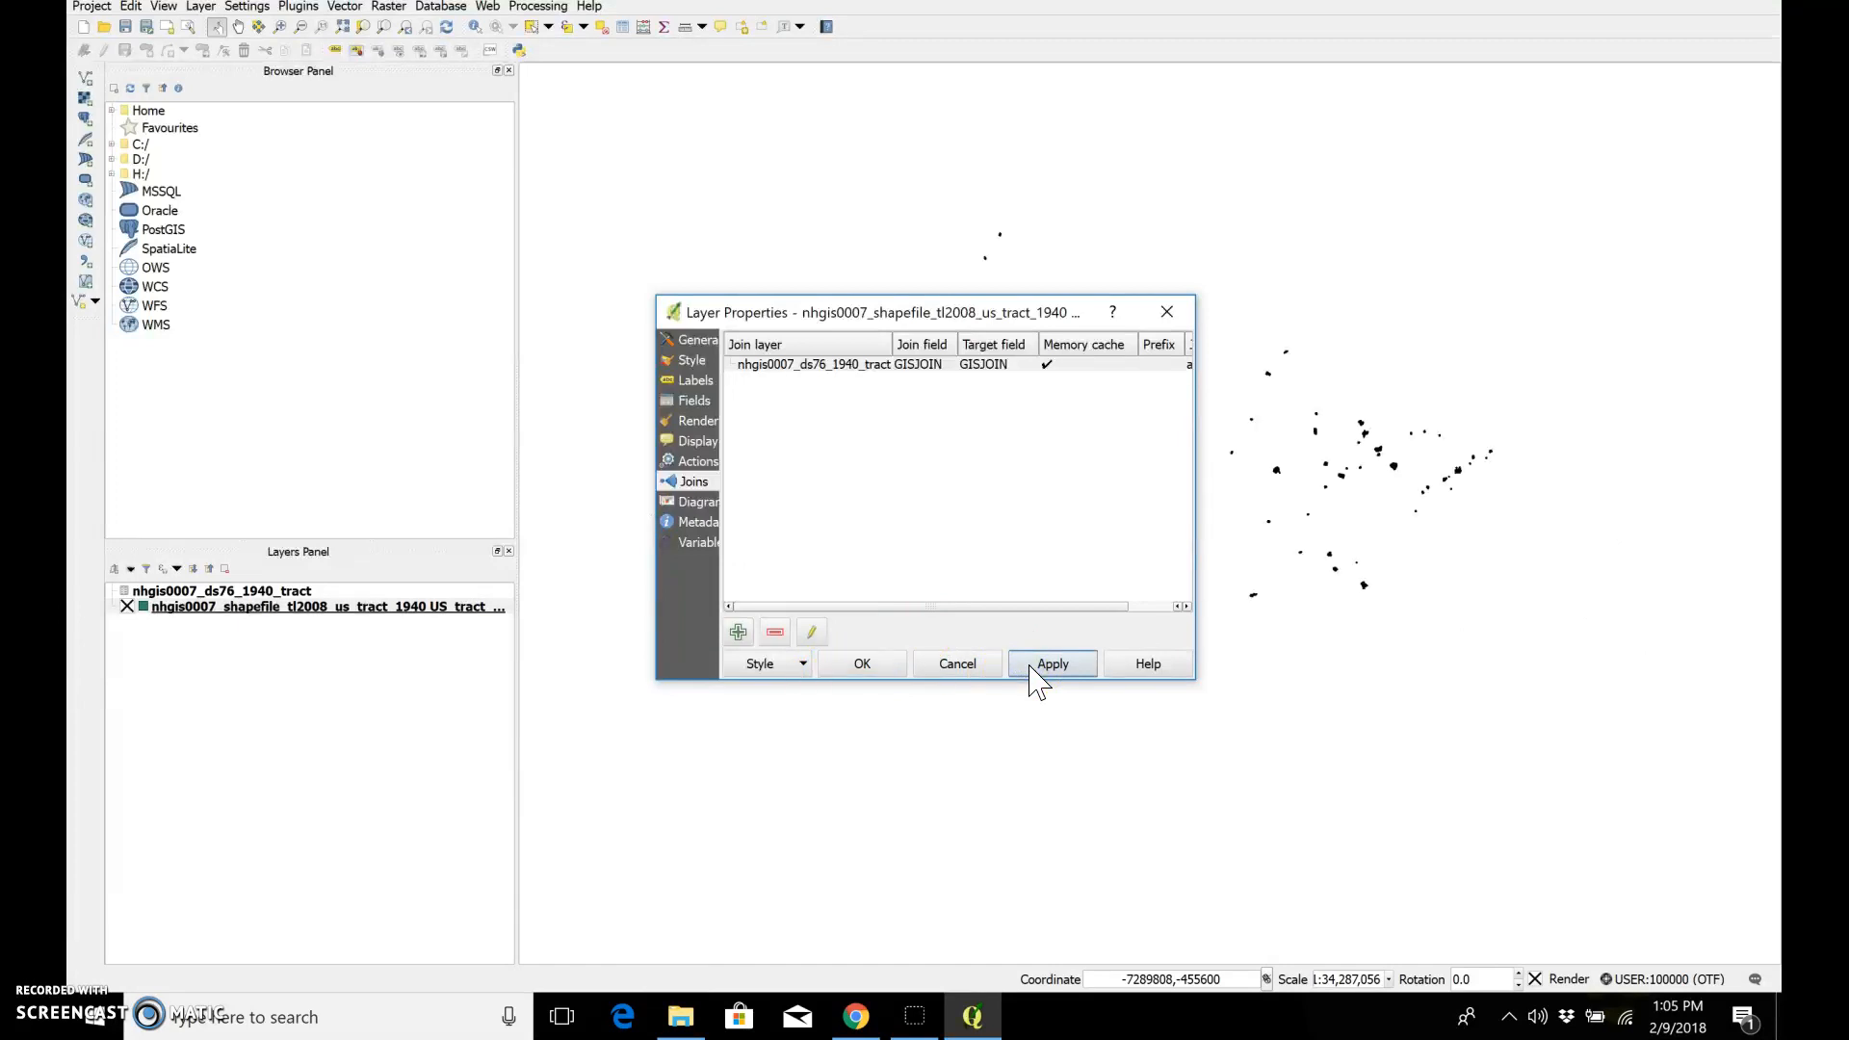
# Step: Apply a Categorized style to the tract shapefile layer based on the nhgis0007_ds76_1940_tract_NONWHITE column
pyautogui.click(698, 362)
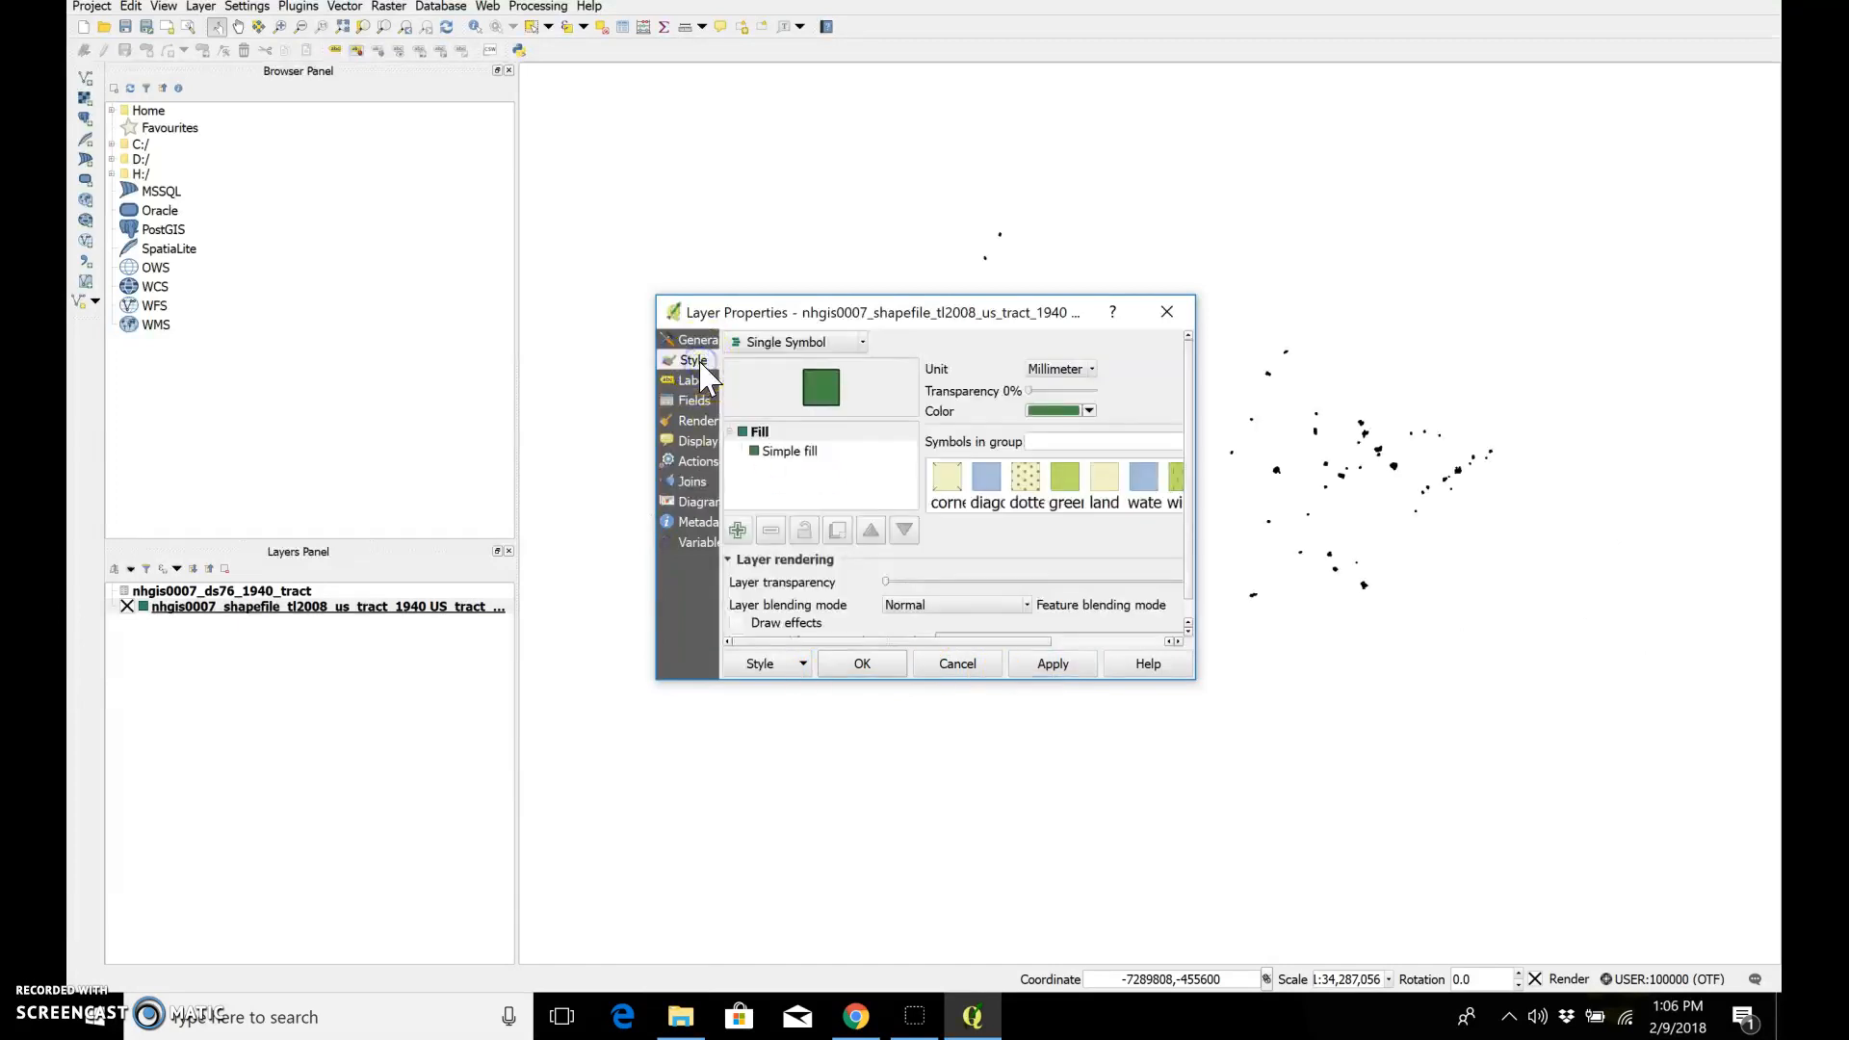
pyautogui.click(863, 341)
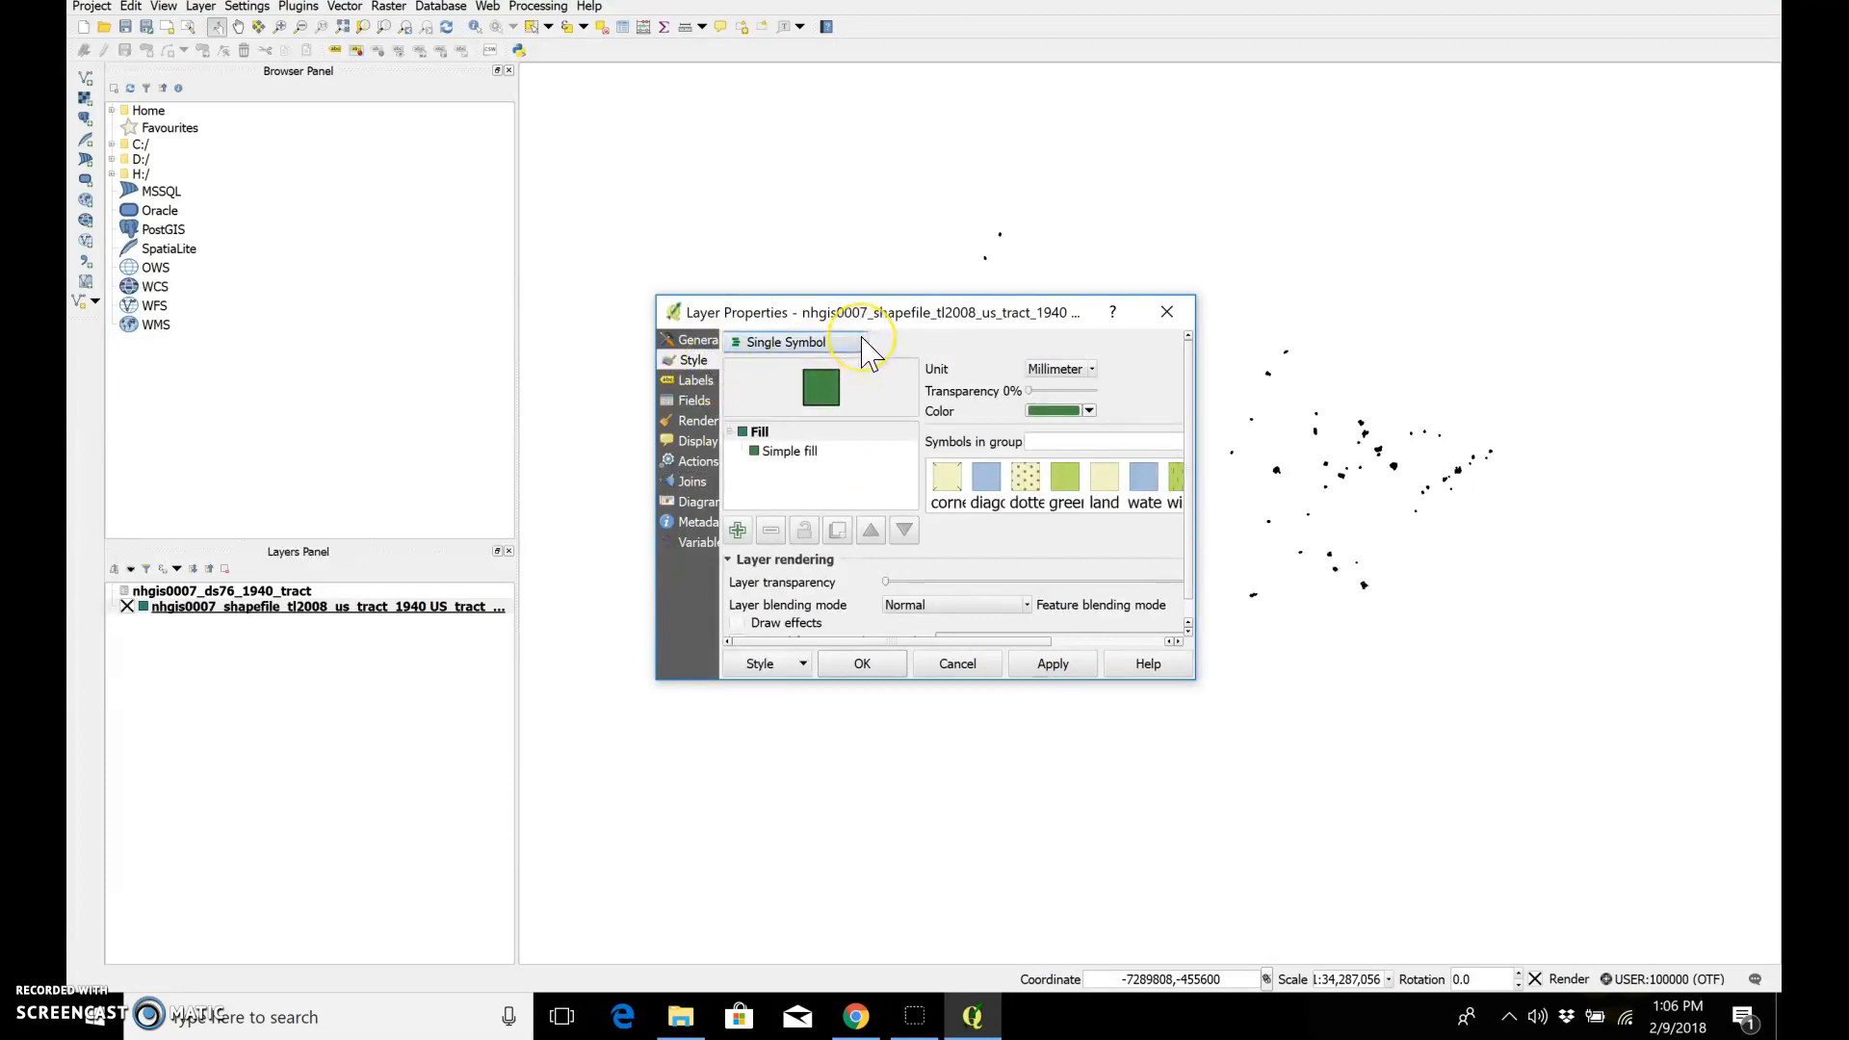
pyautogui.click(864, 343)
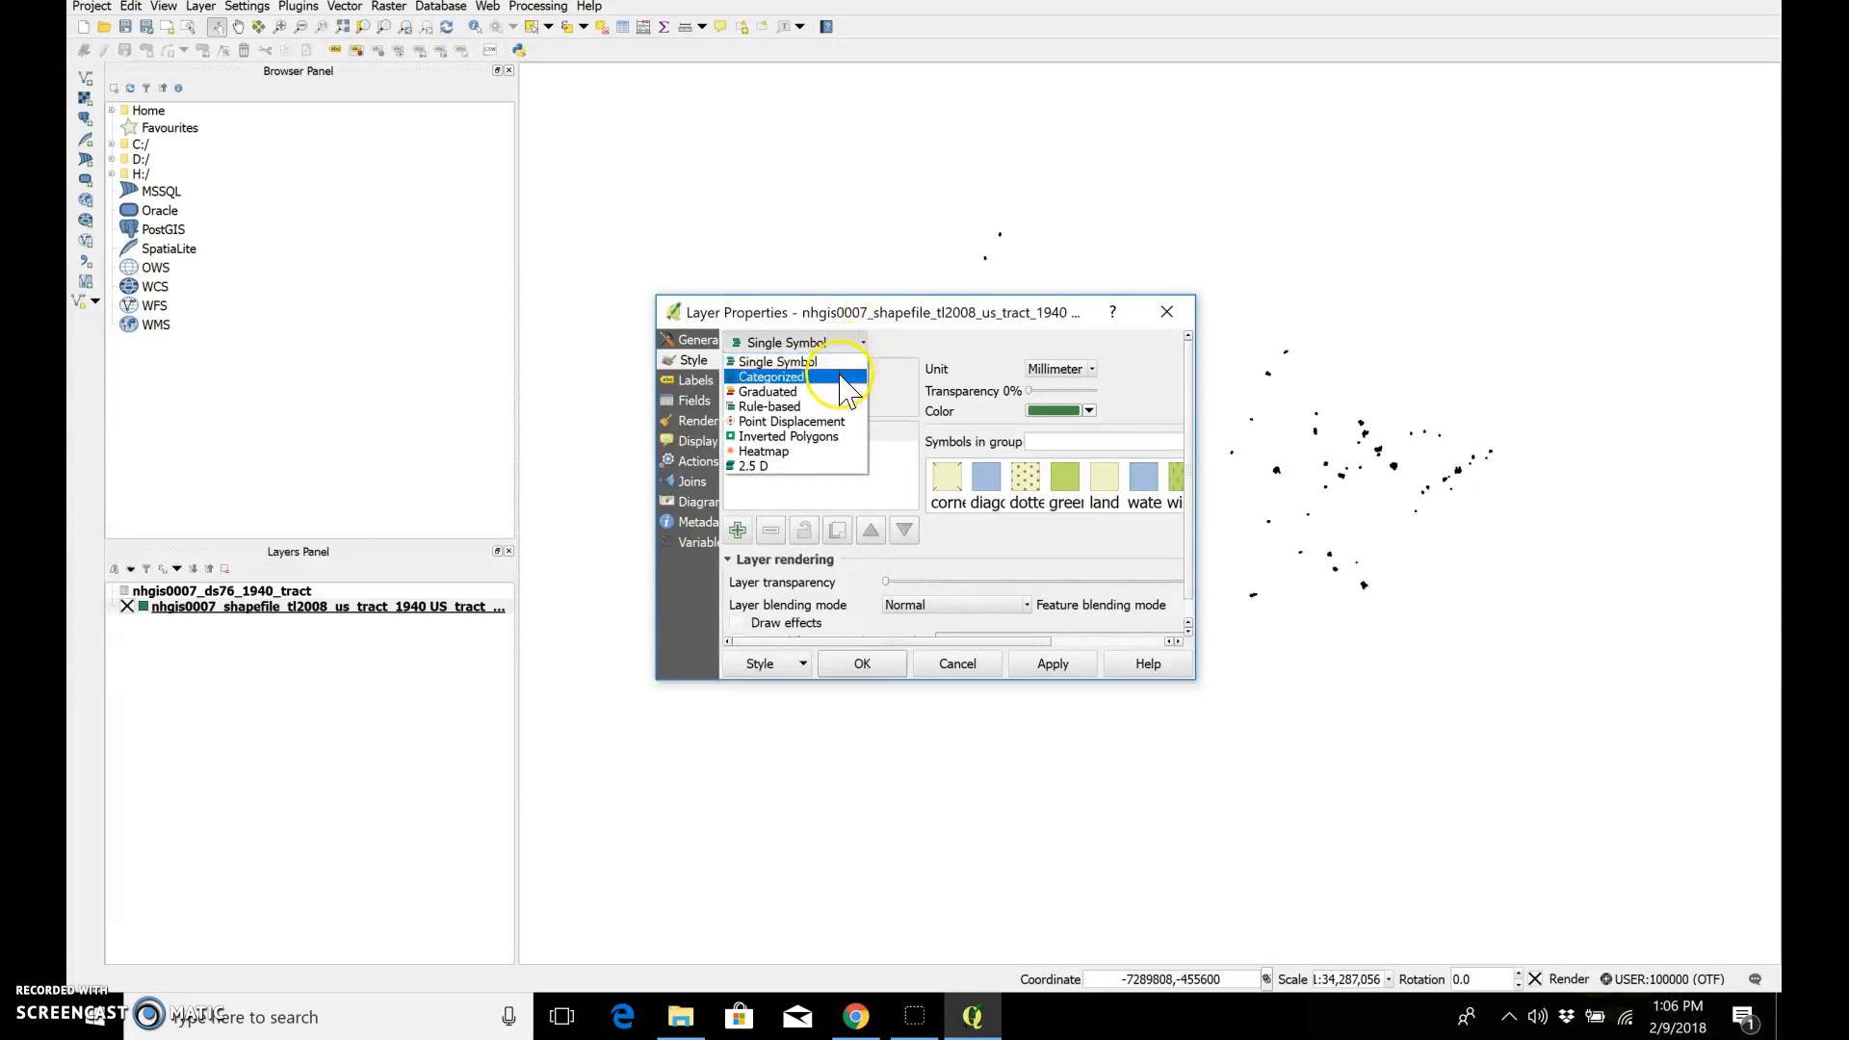
pyautogui.click(842, 377)
pyautogui.click(1034, 402)
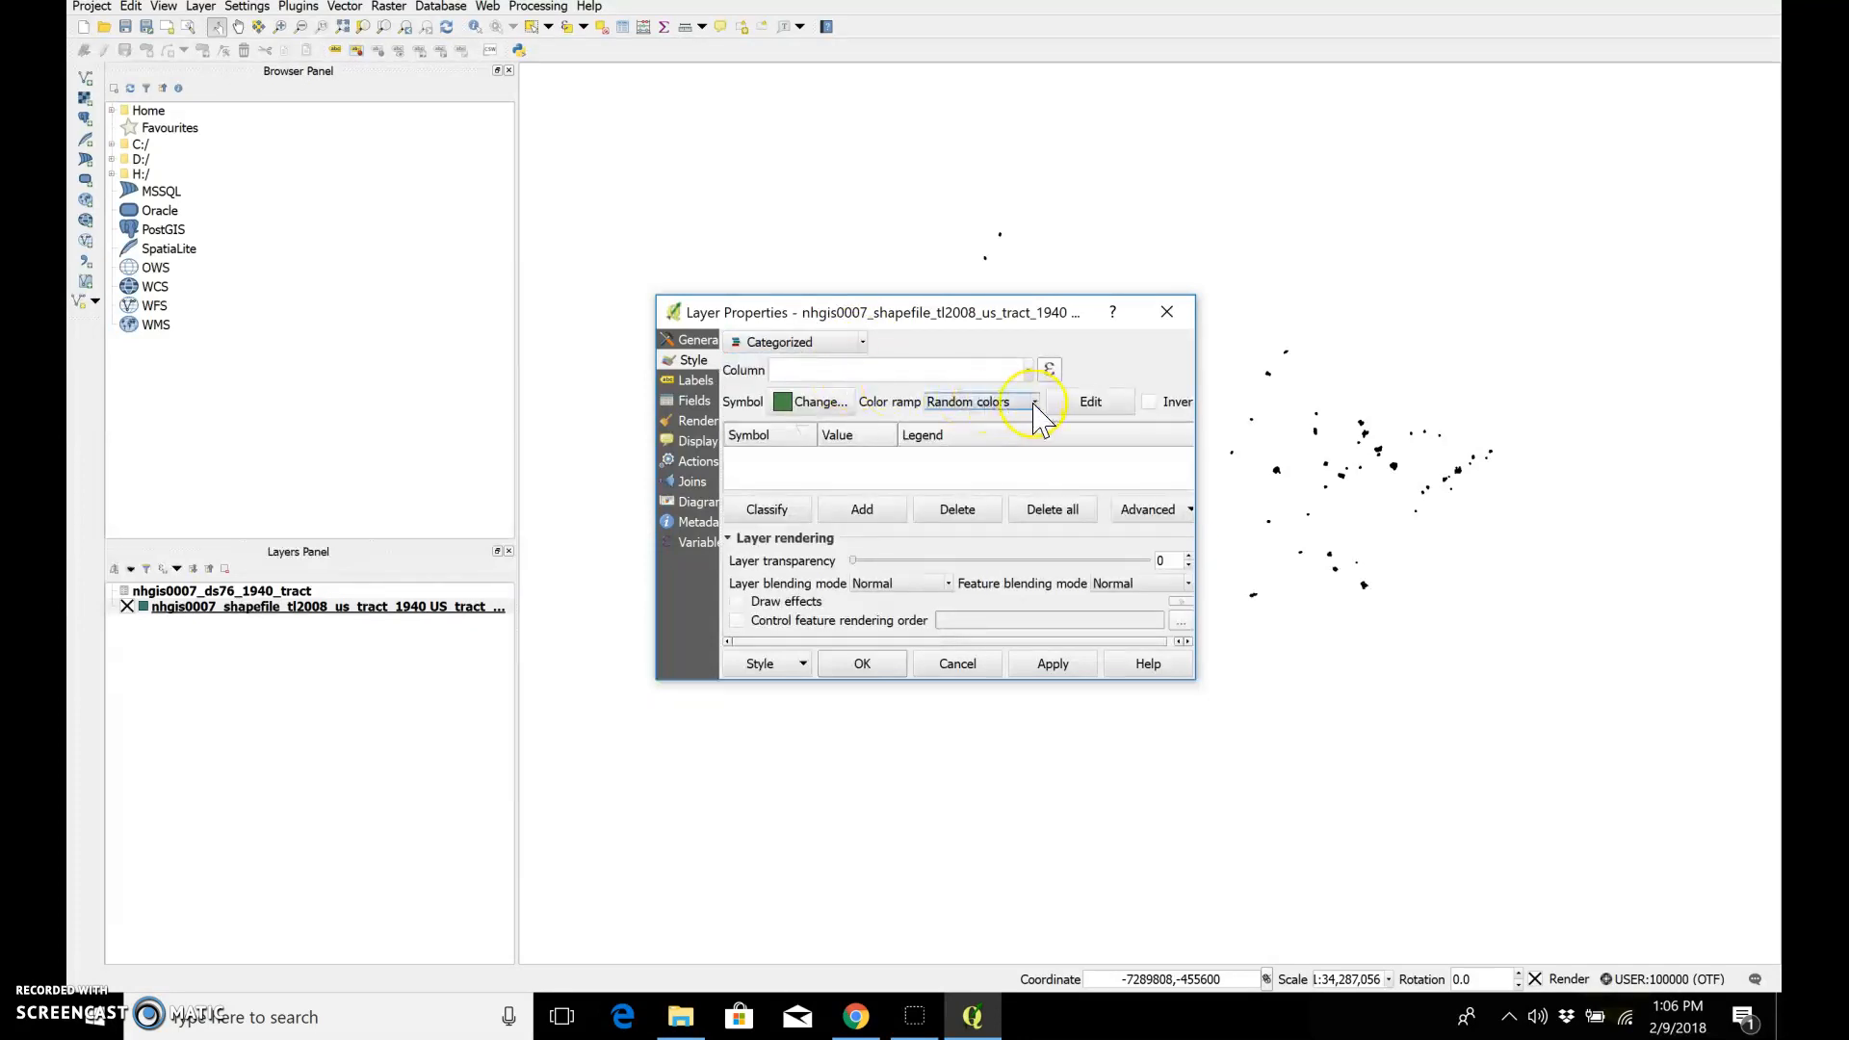
pyautogui.click(1029, 370)
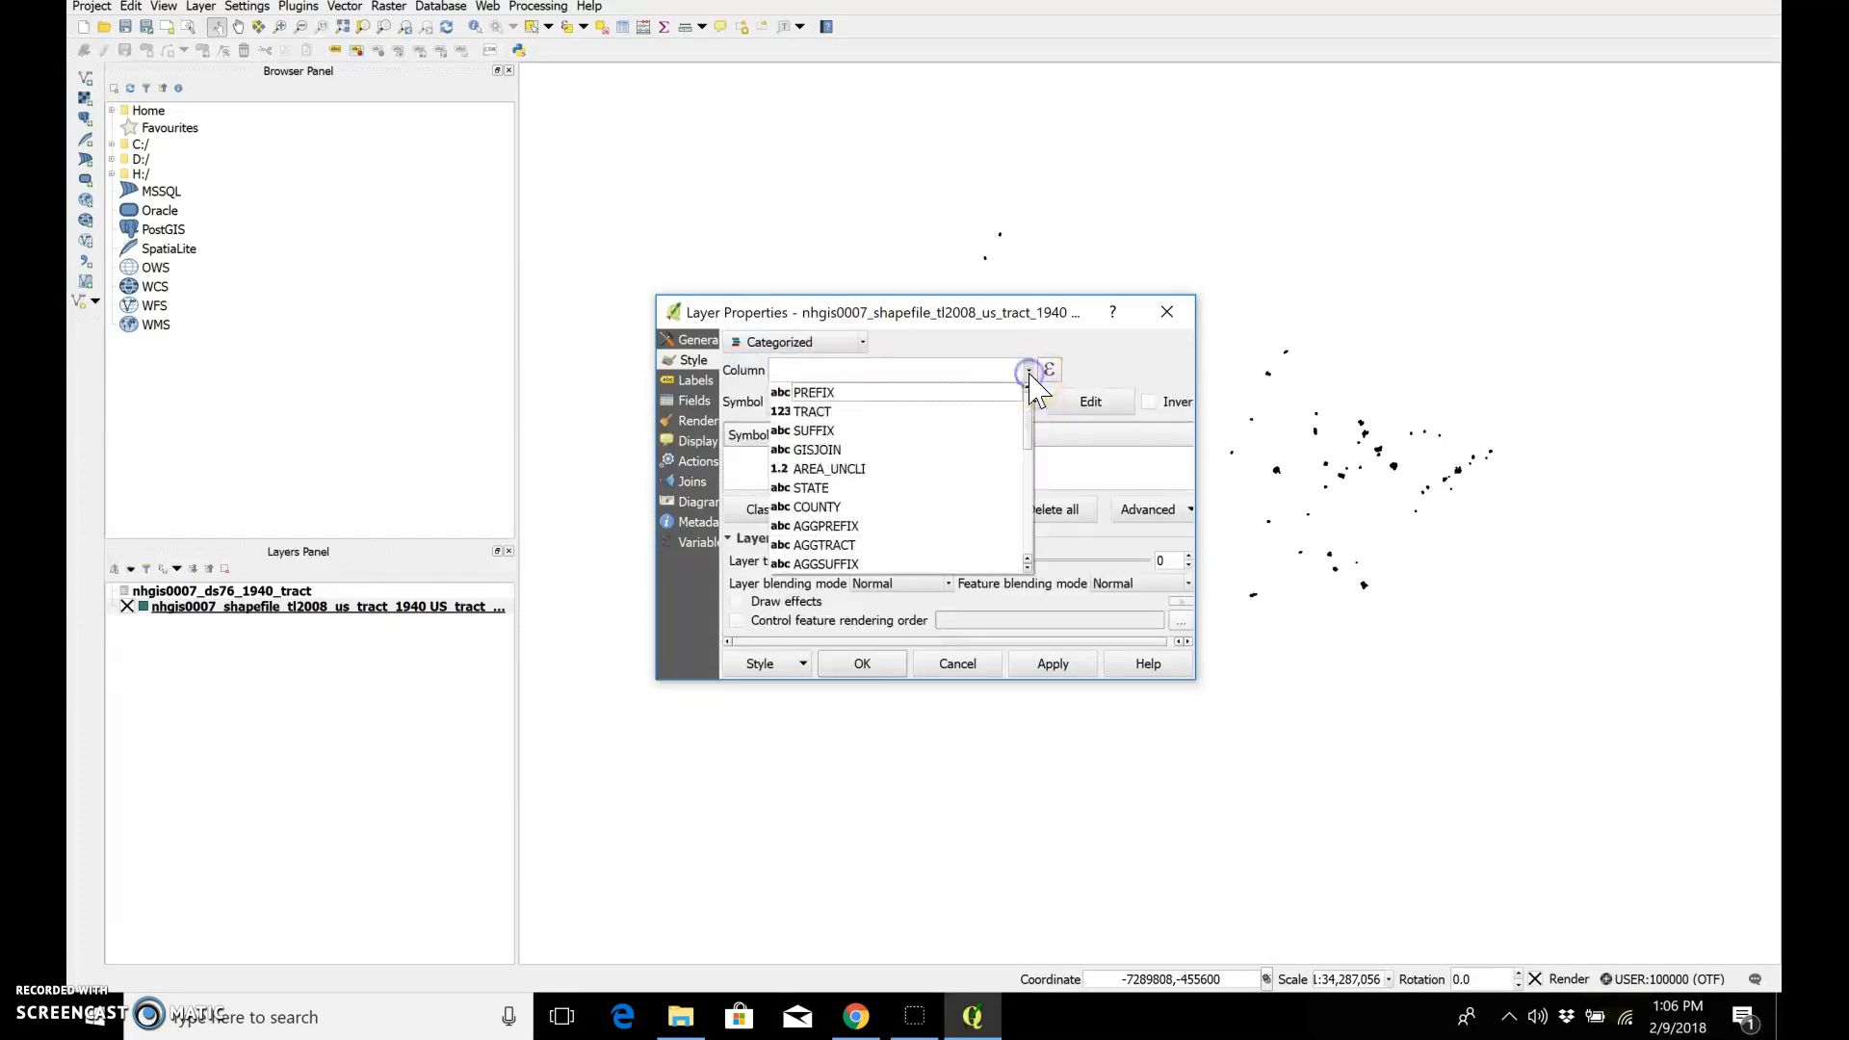
pyautogui.moveTo(1029, 424); pyautogui.dragTo(1028, 536)
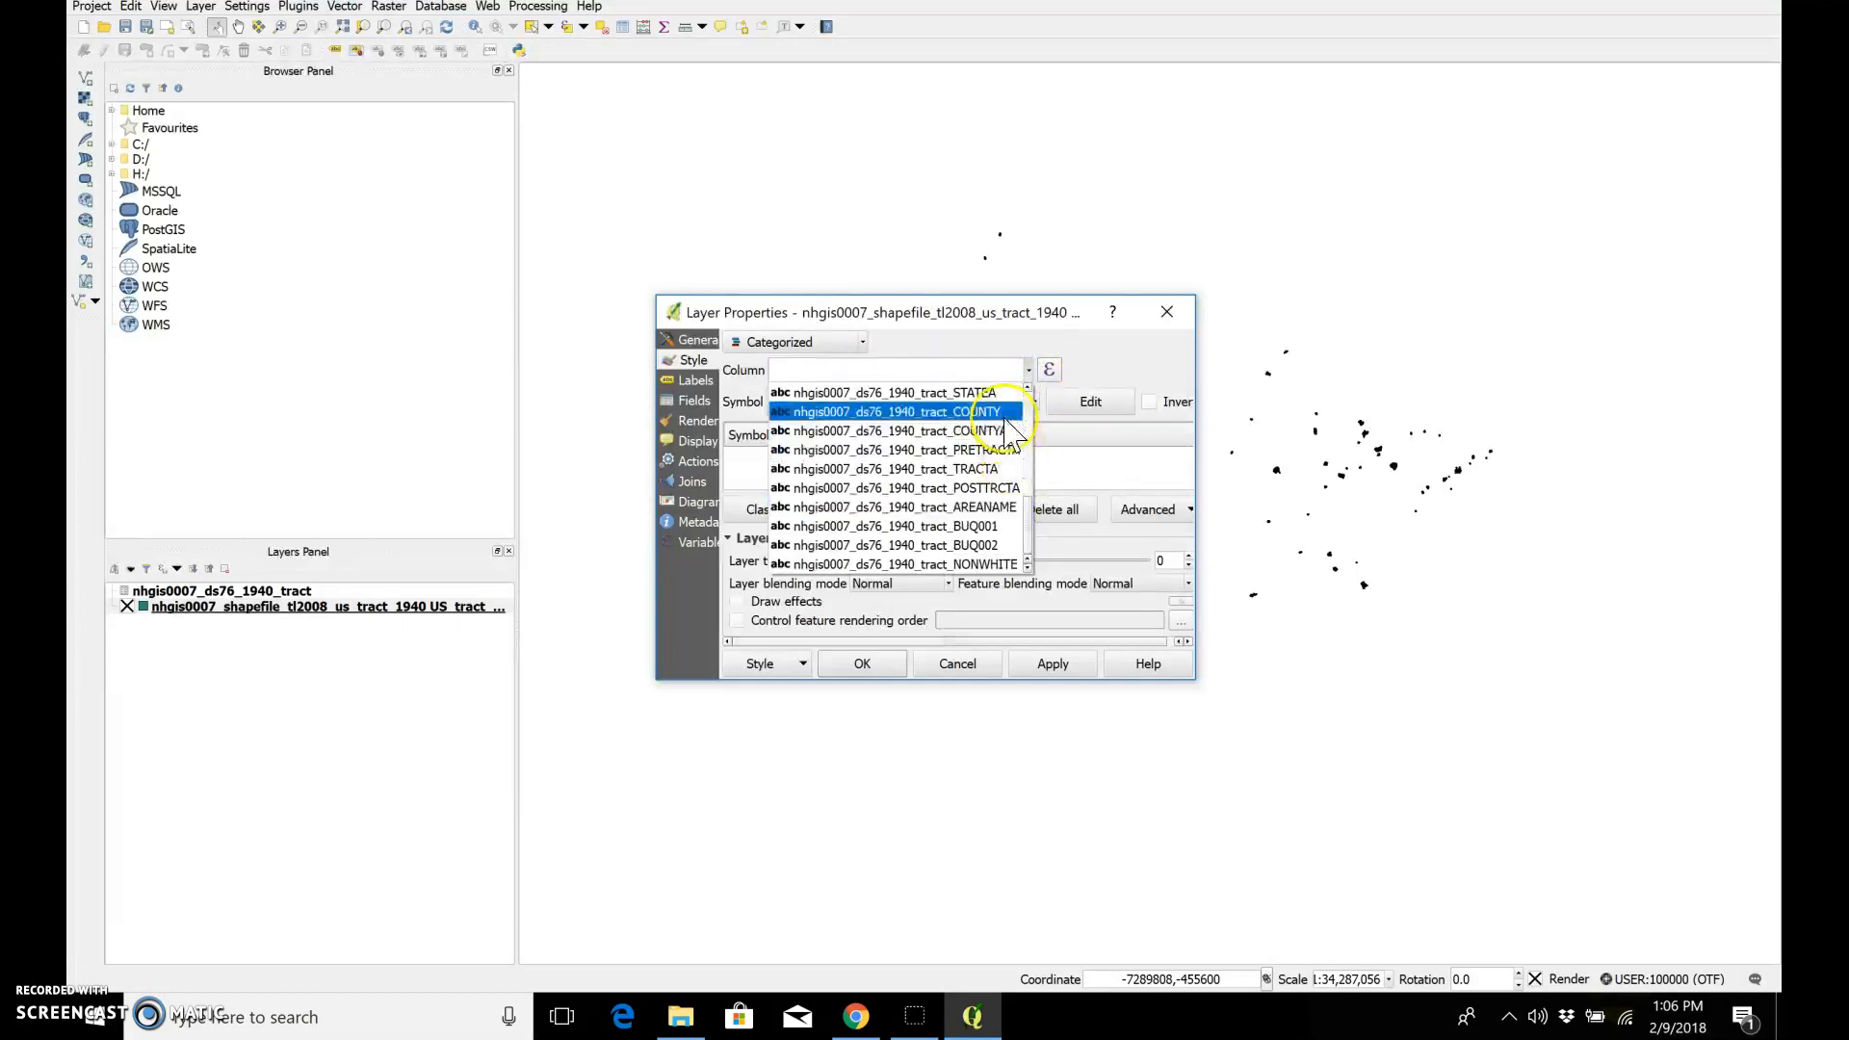
pyautogui.click(1008, 566)
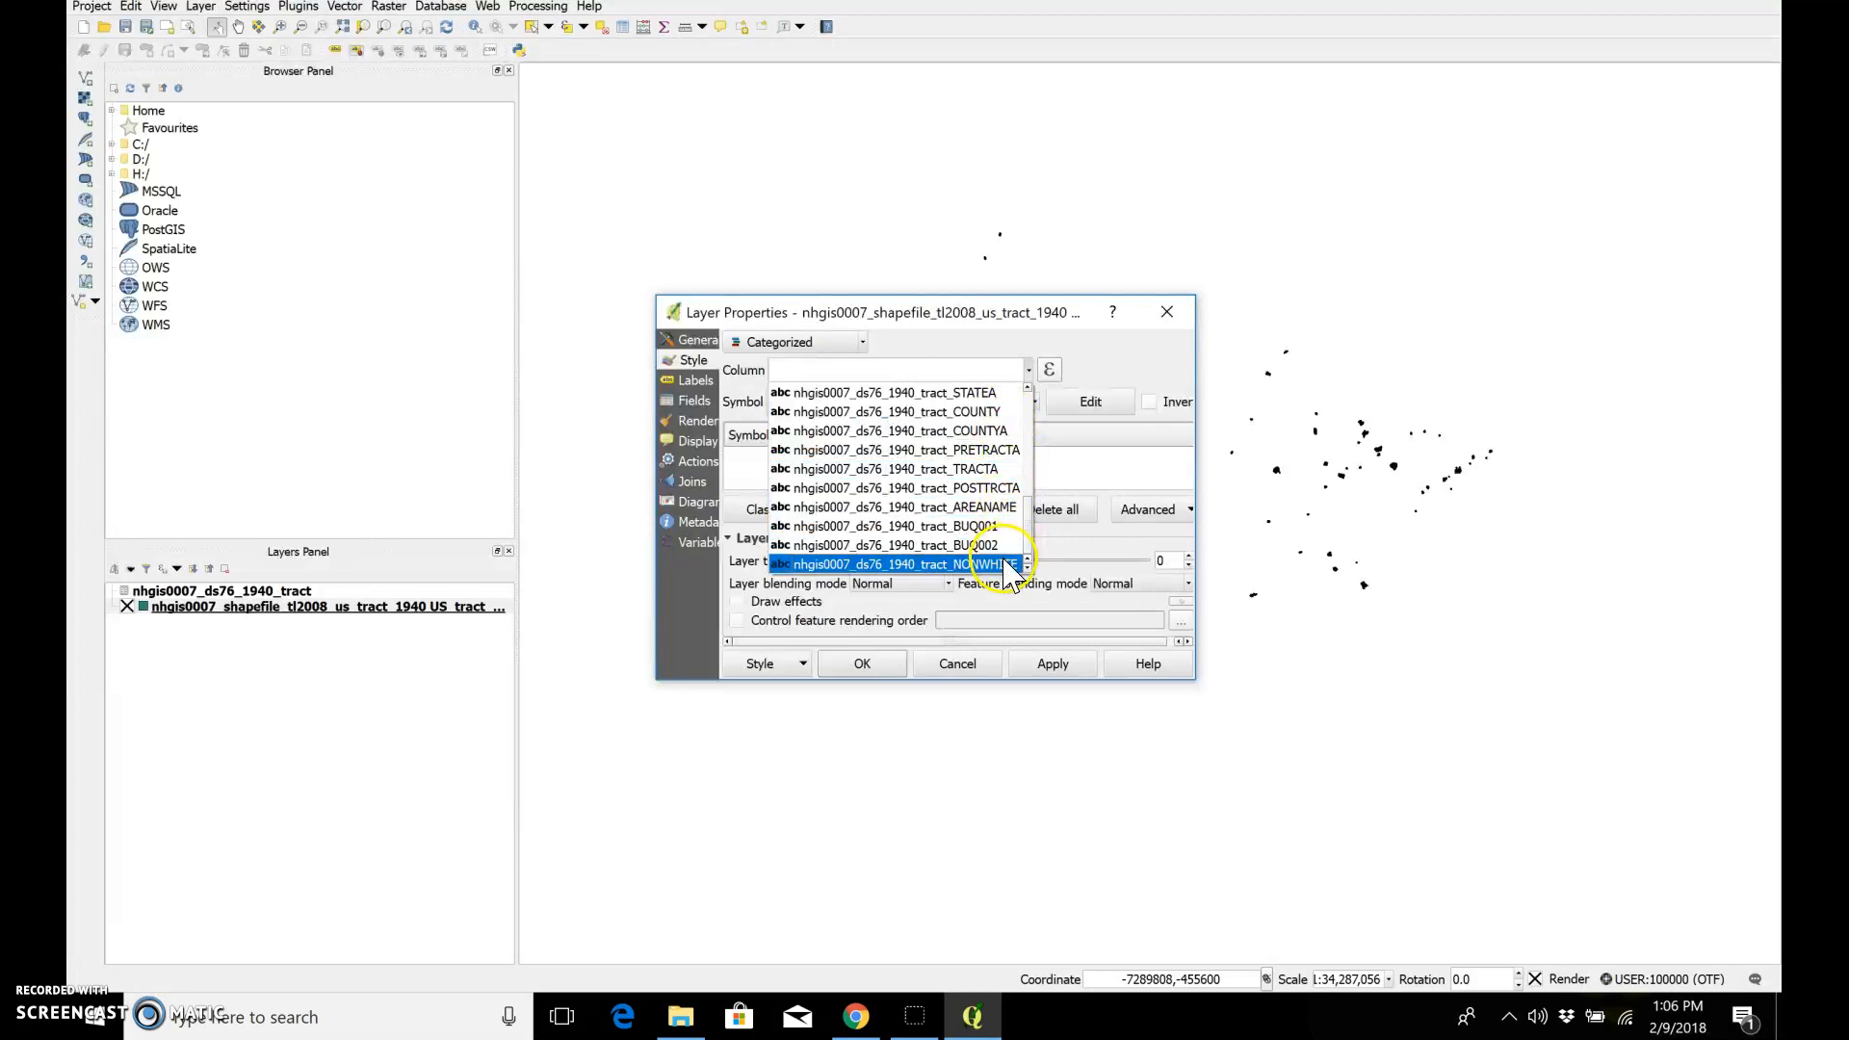
pyautogui.click(1008, 567)
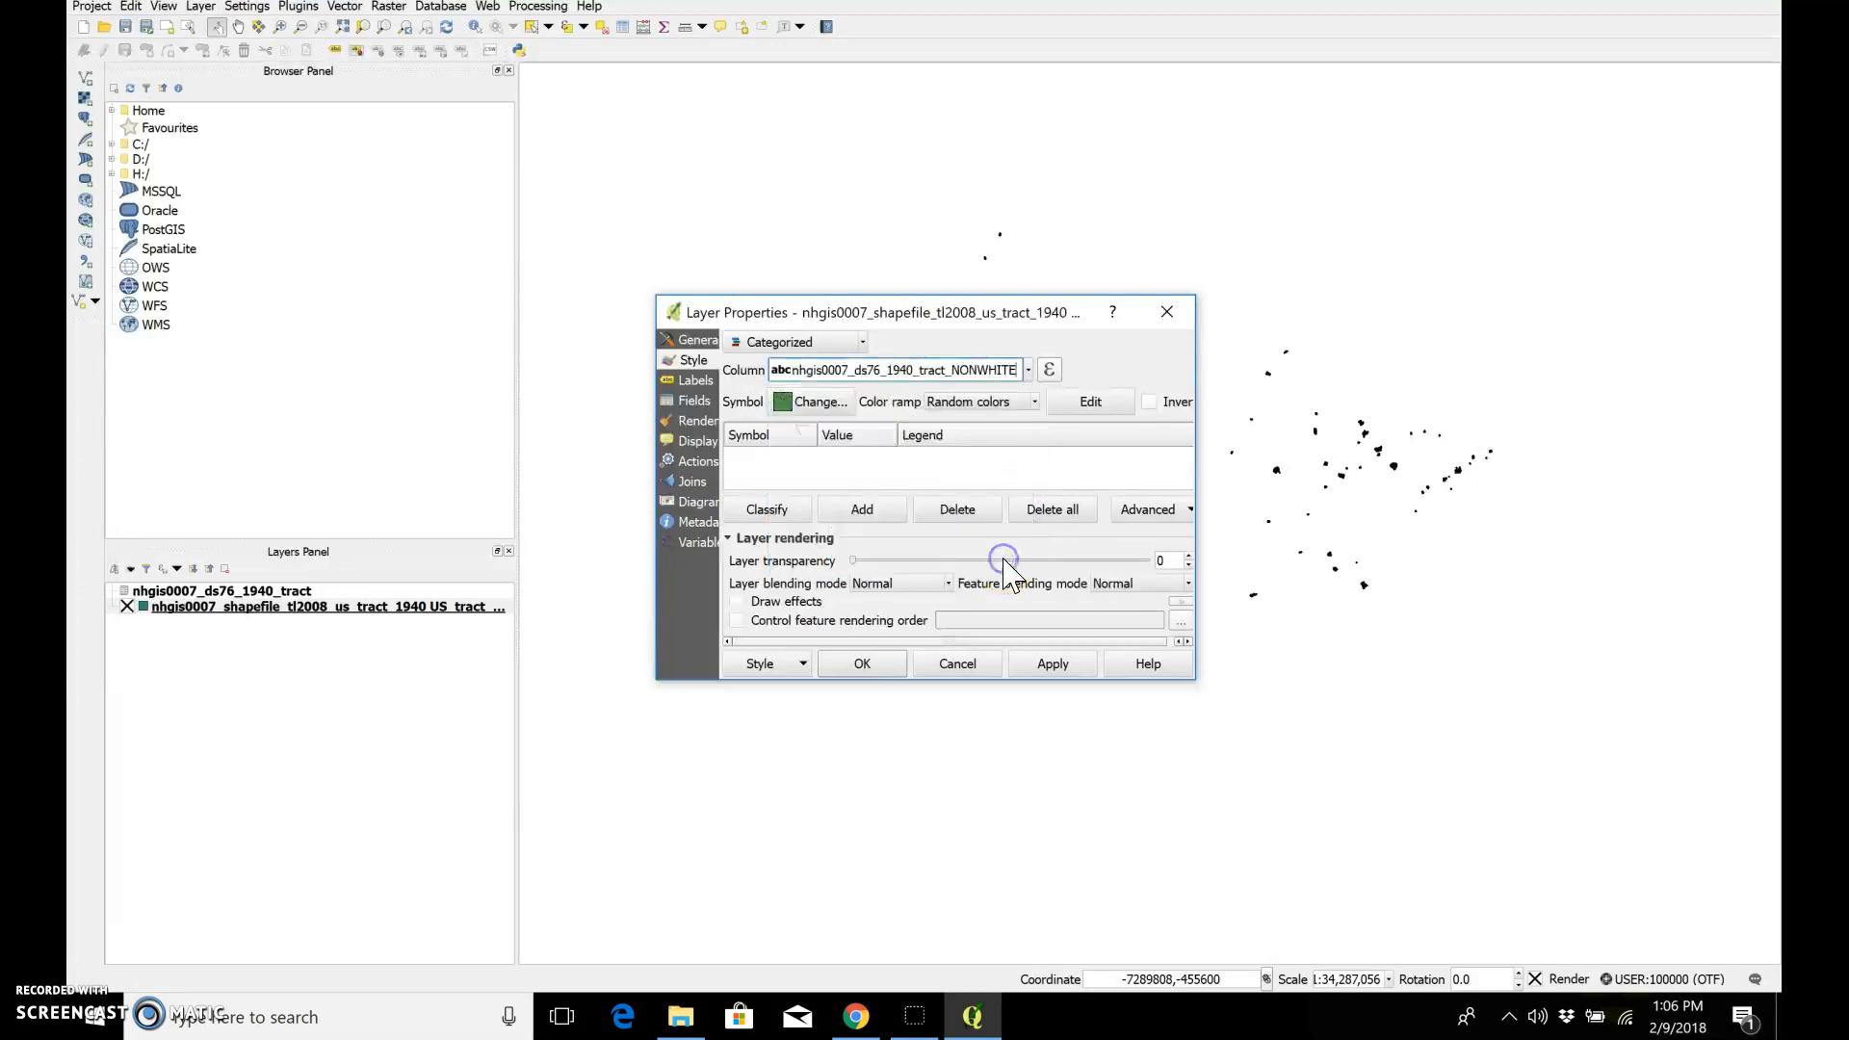
pyautogui.click(1040, 667)
# Step: Classify the NONWHITE values into categories with random colors, accept the high number of classes, and apply the style
pyautogui.click(735, 583)
pyautogui.click(761, 515)
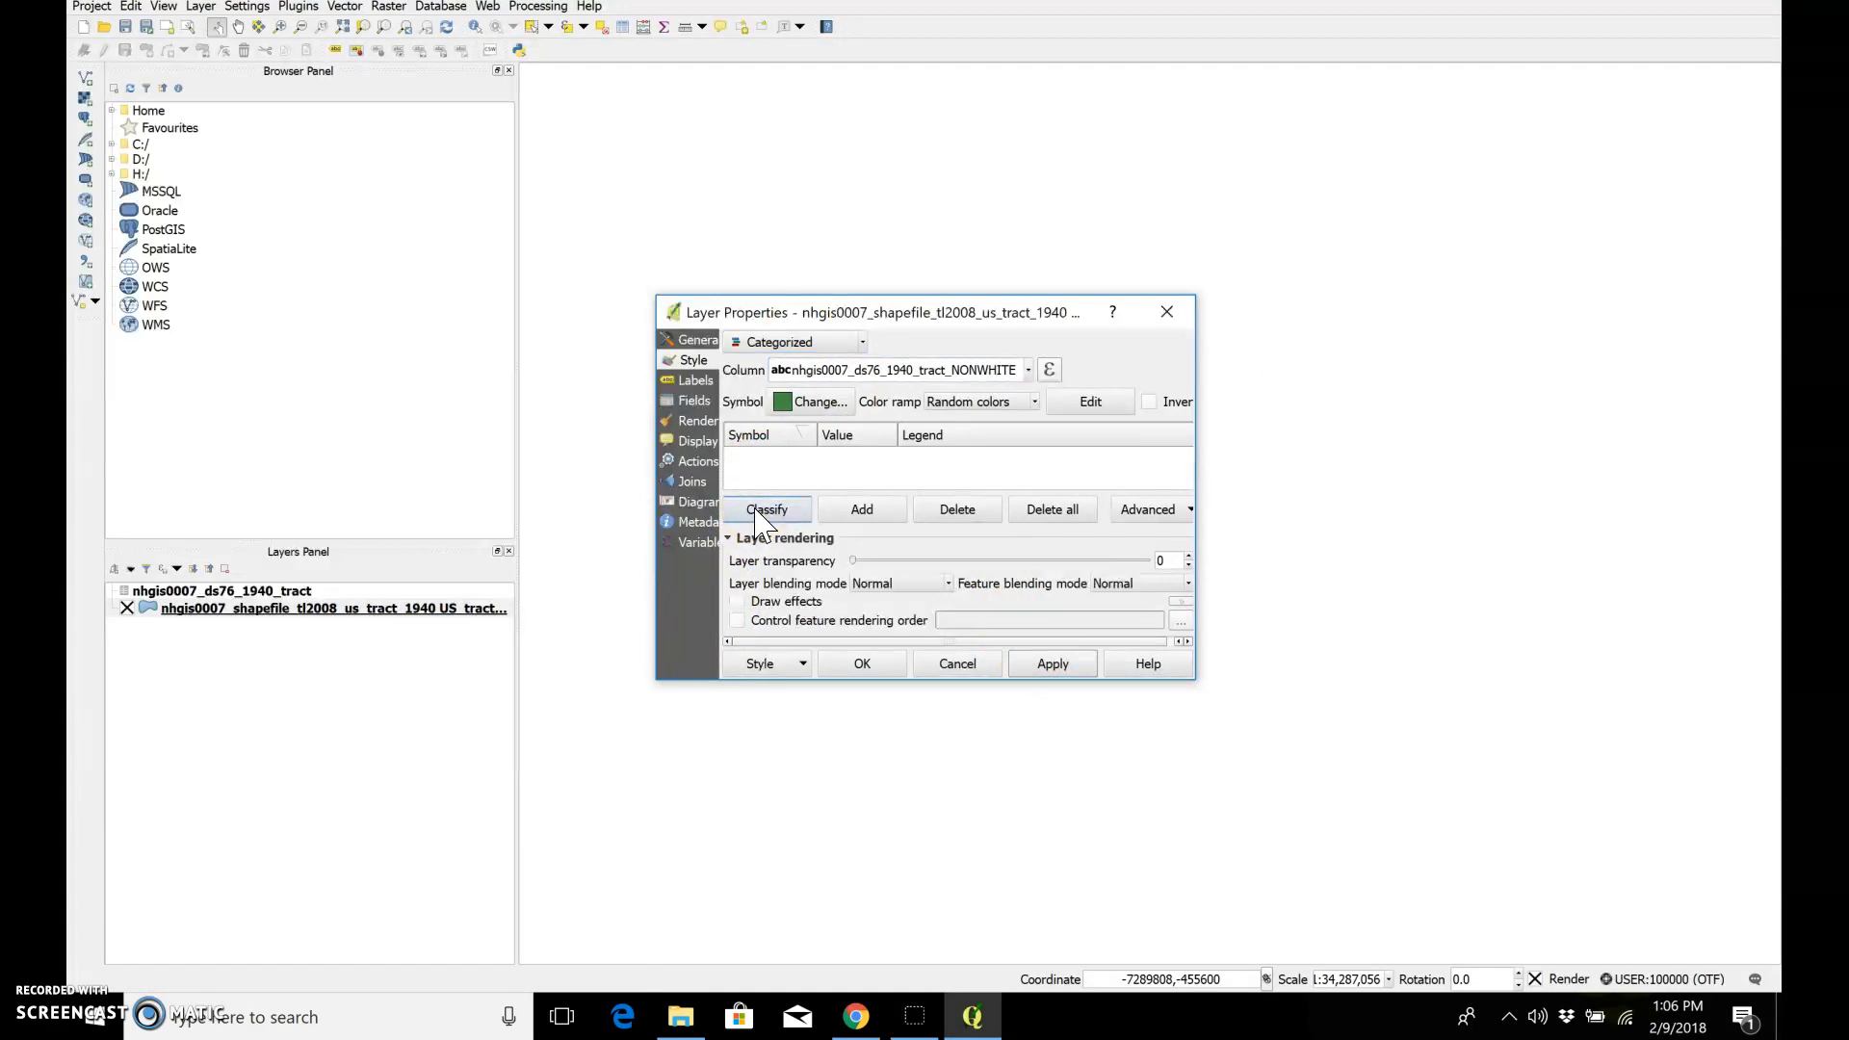
pyautogui.click(760, 515)
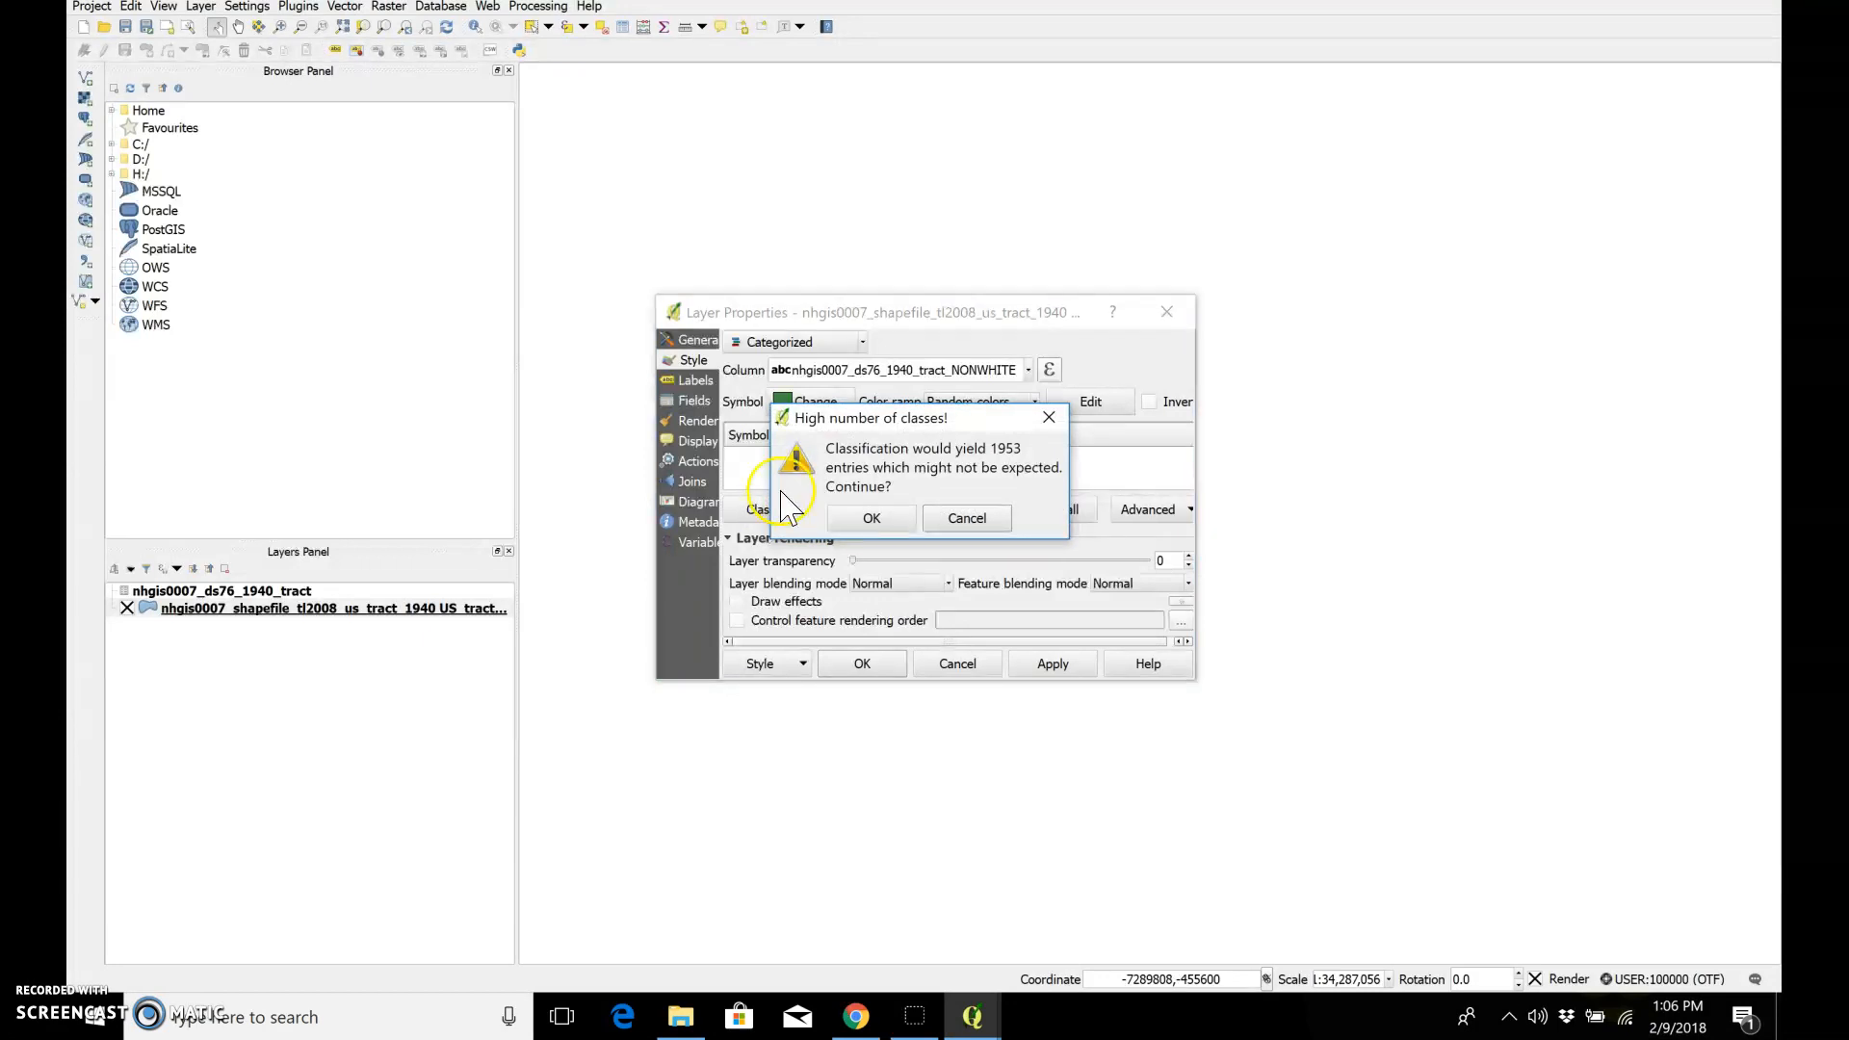
pyautogui.click(862, 519)
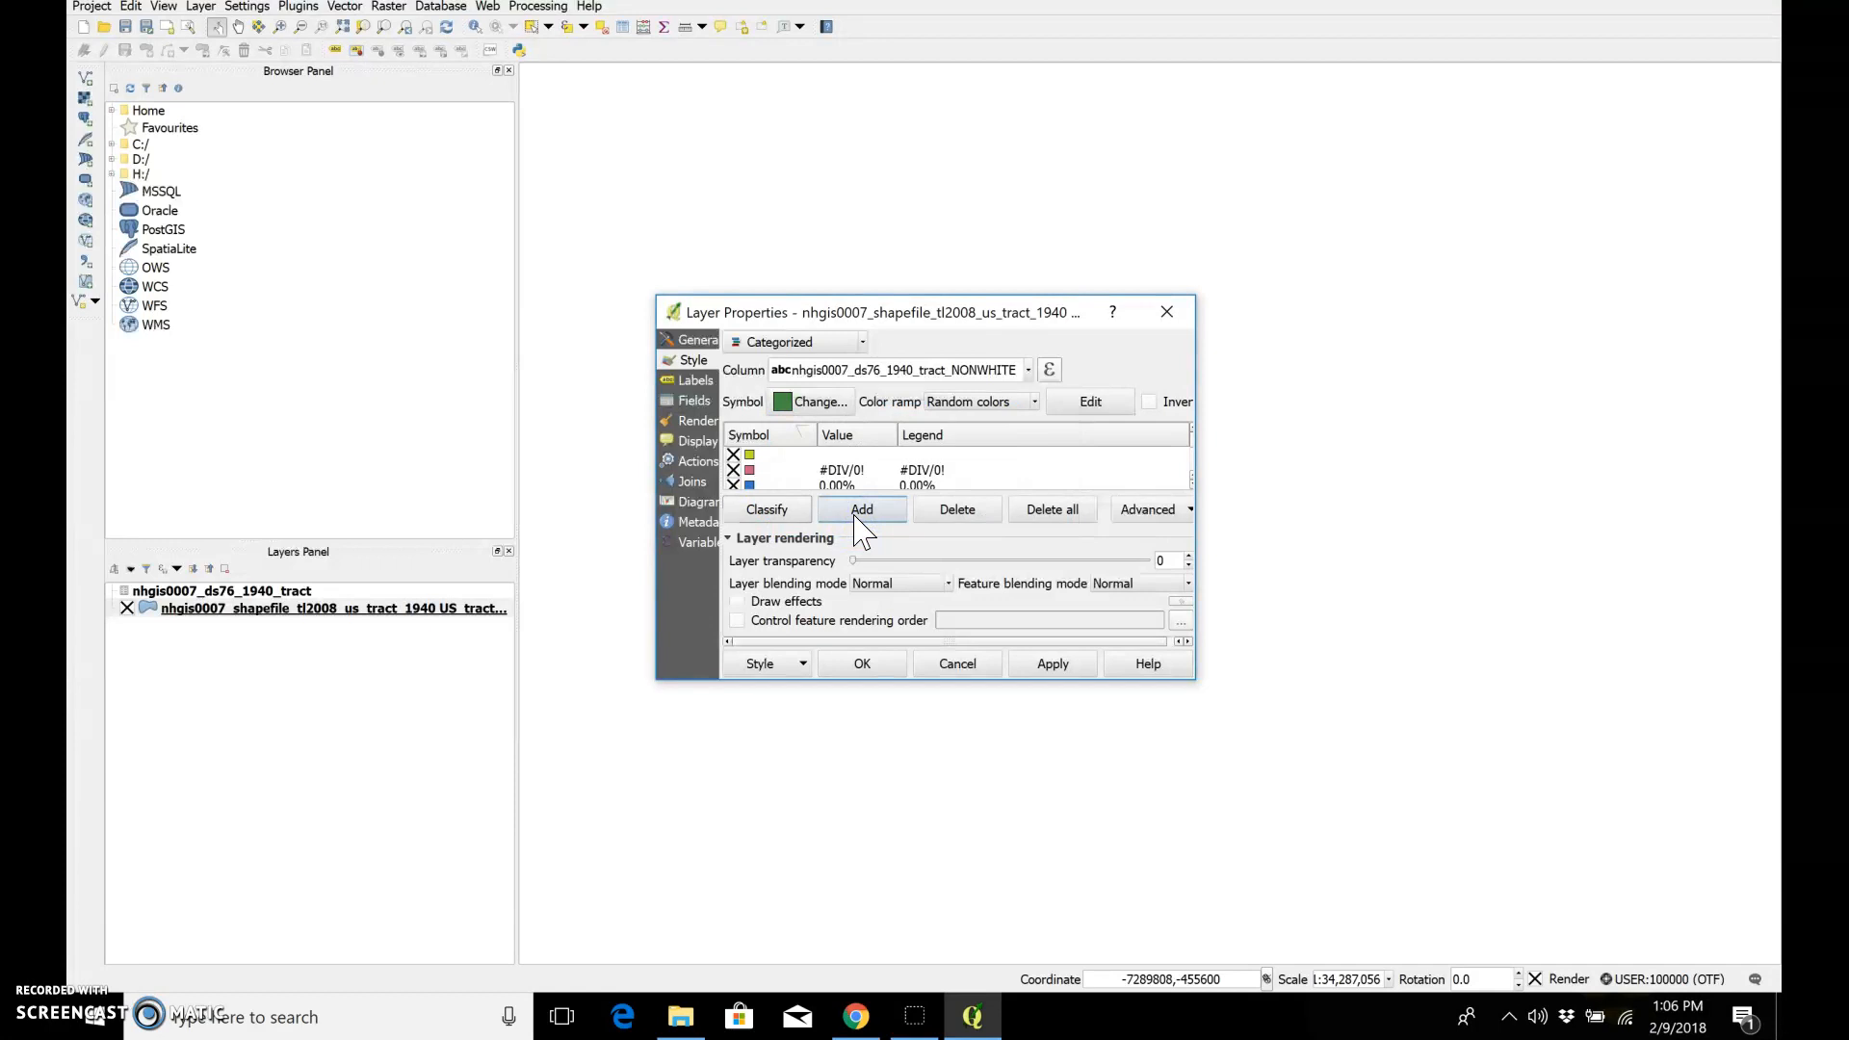
pyautogui.click(1035, 664)
pyautogui.click(884, 664)
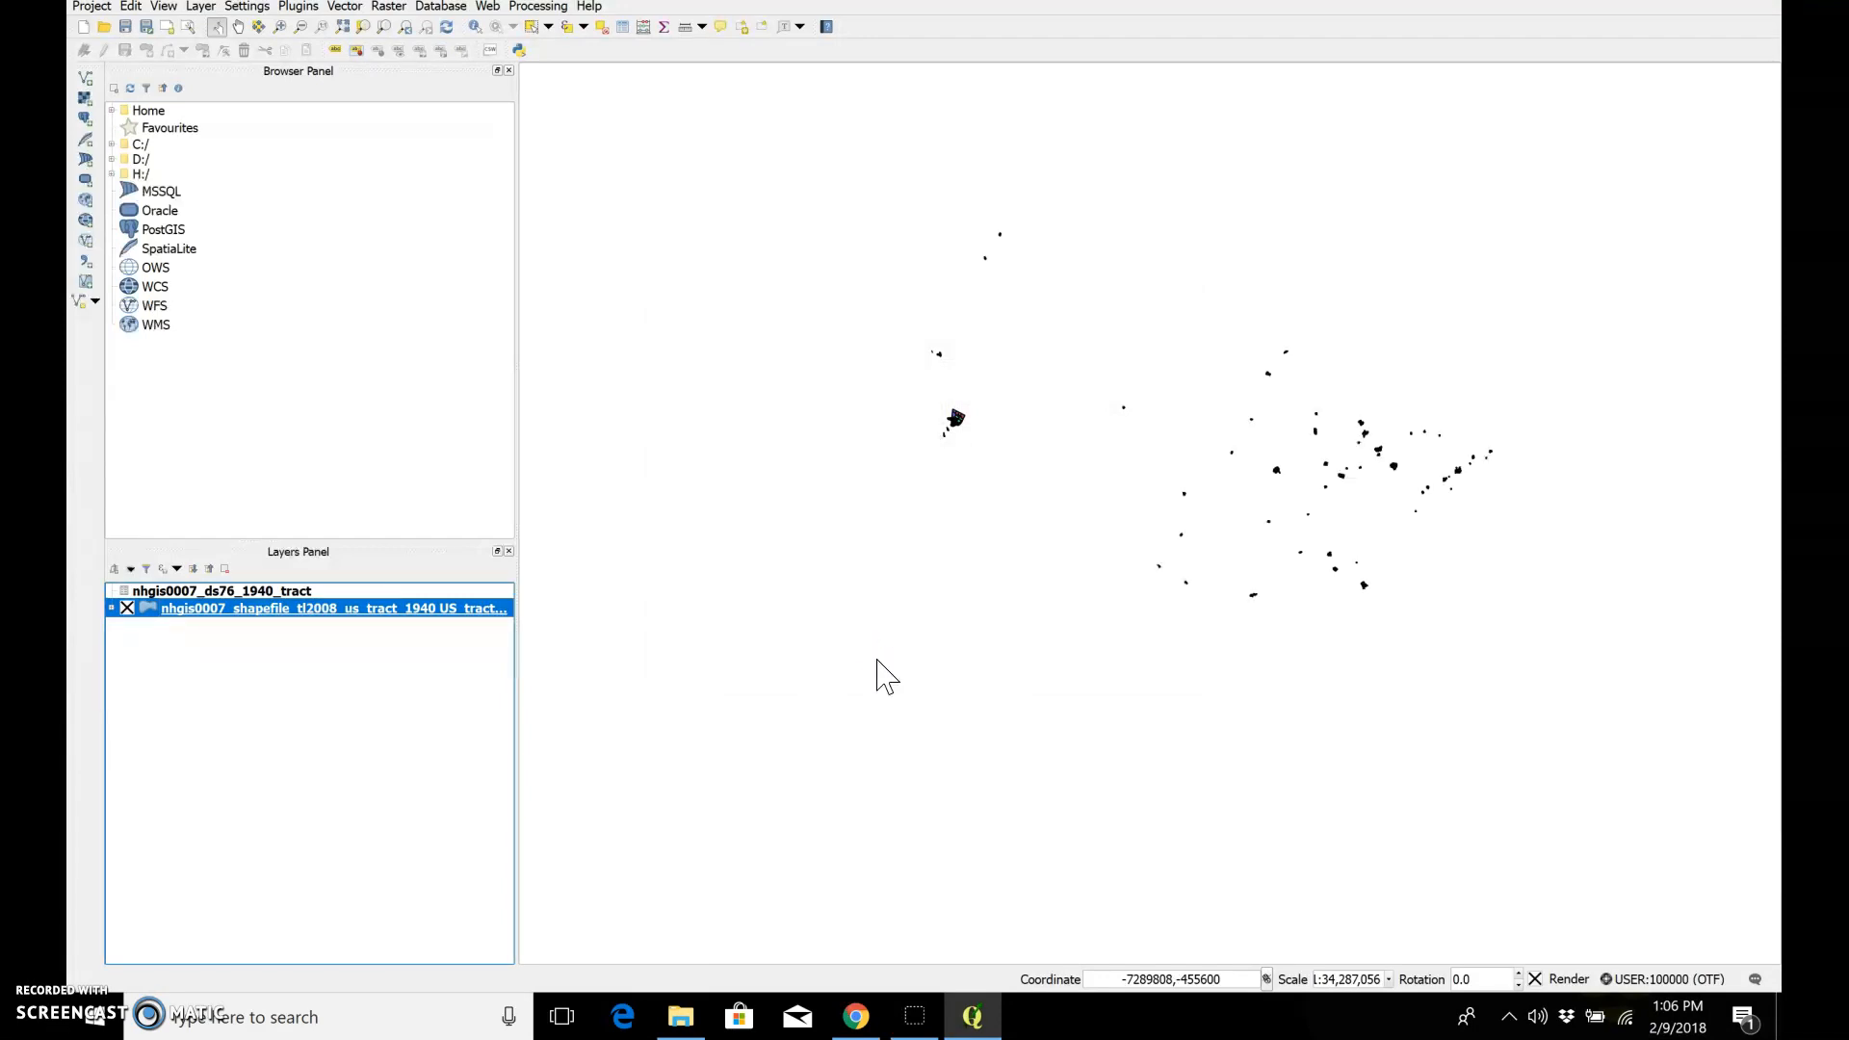
# Step: Change the color ramp of the tract shapefile layer's categorized NONWHITE style to Blues and apply it
pyautogui.rightClick(491, 609)
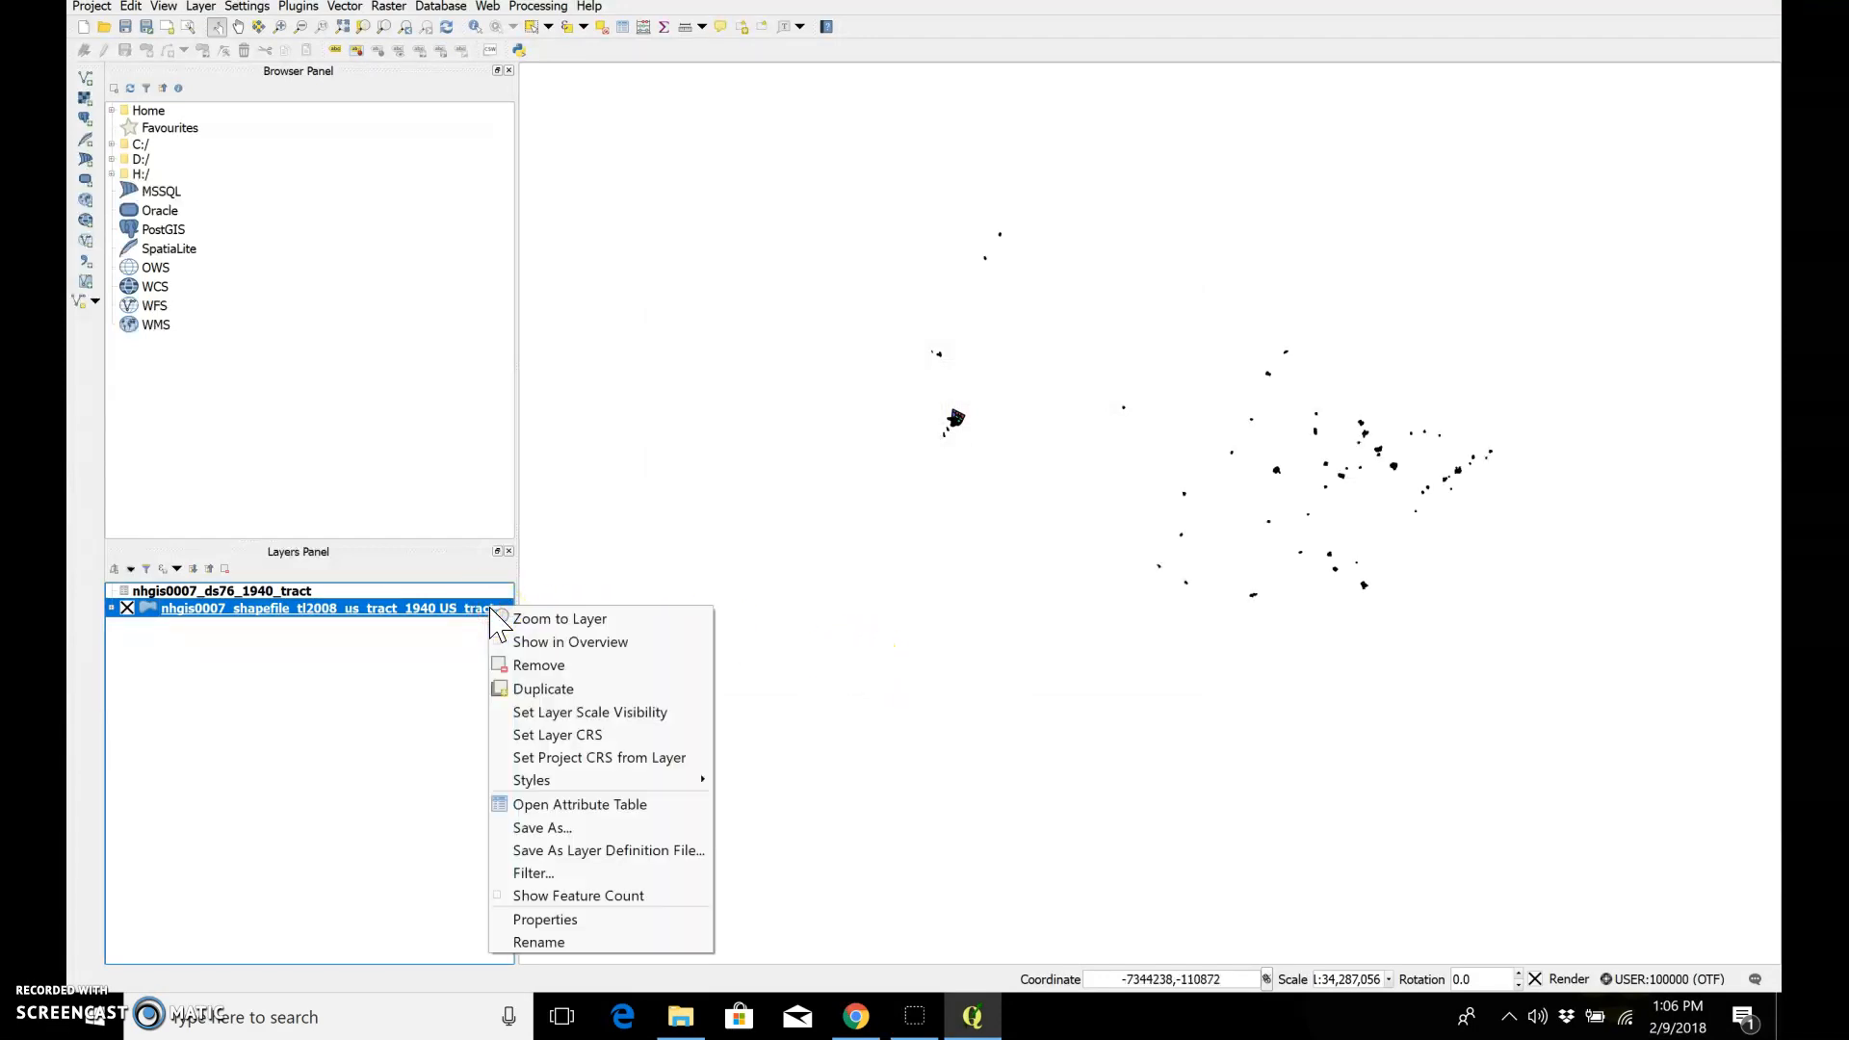
pyautogui.click(547, 920)
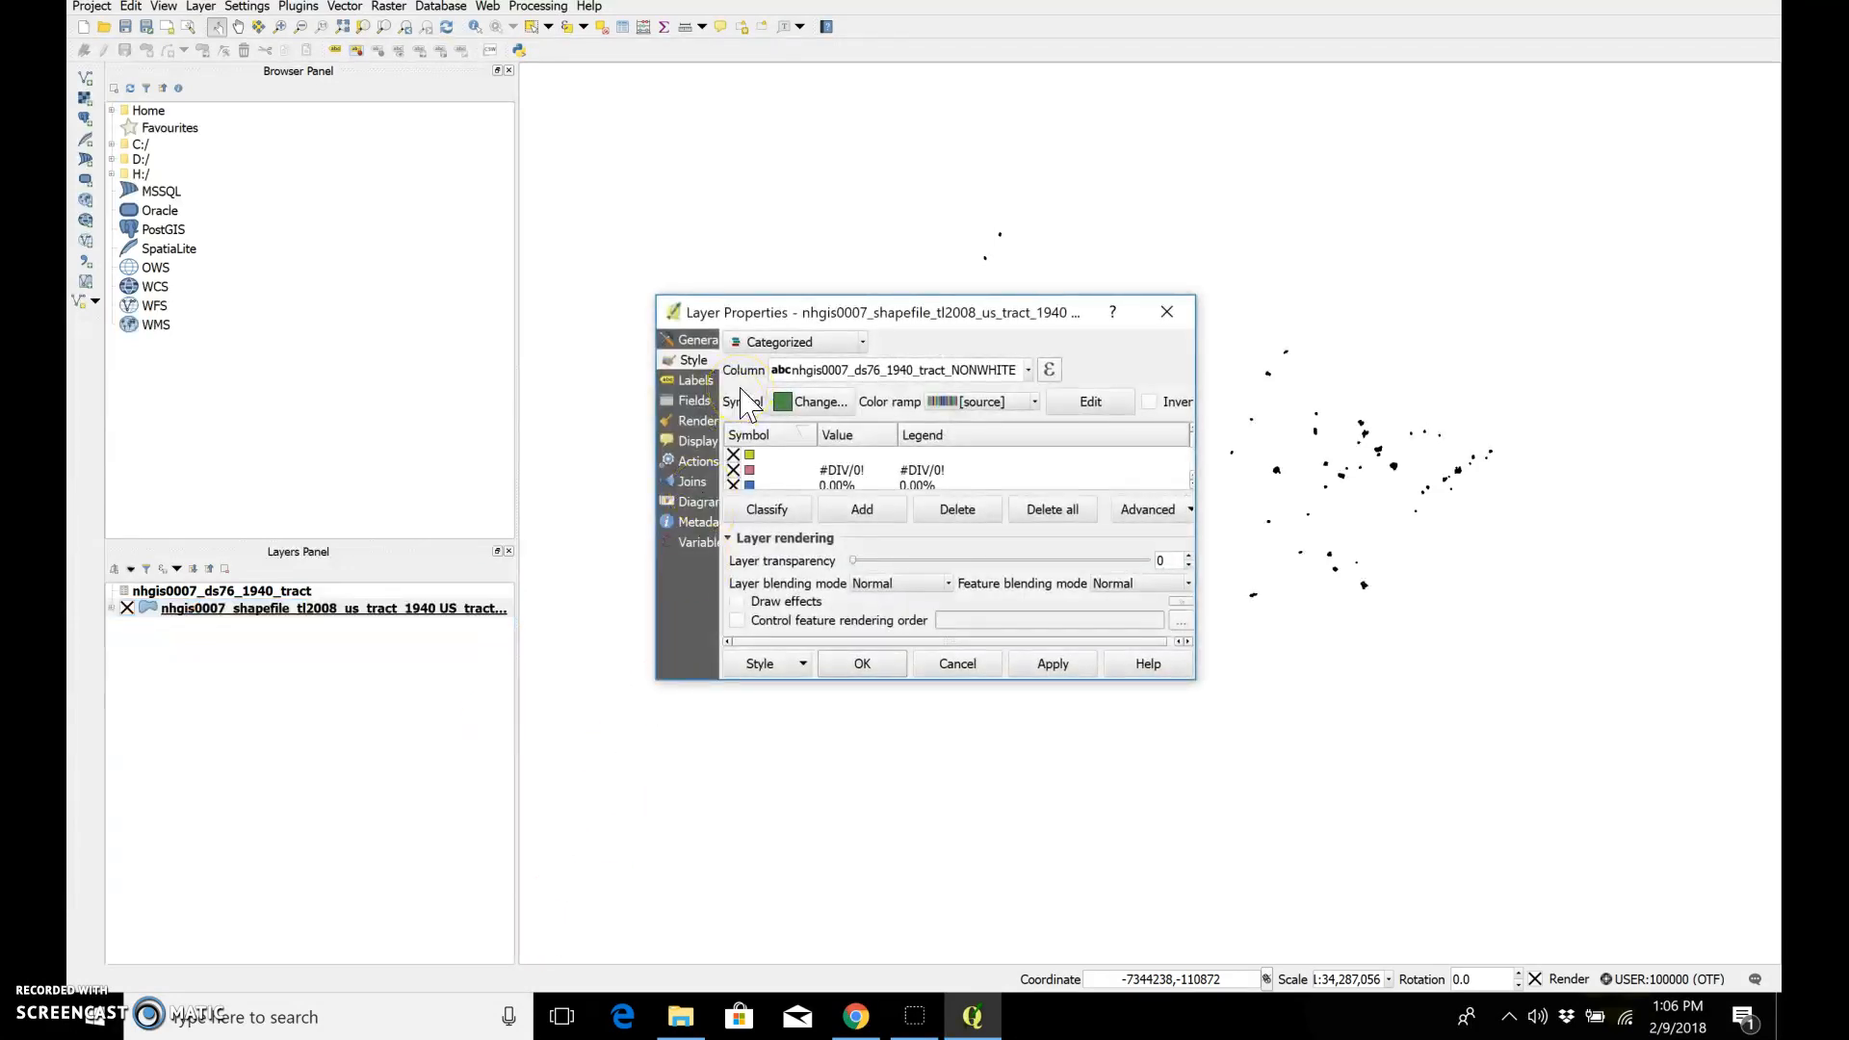
pyautogui.click(1006, 403)
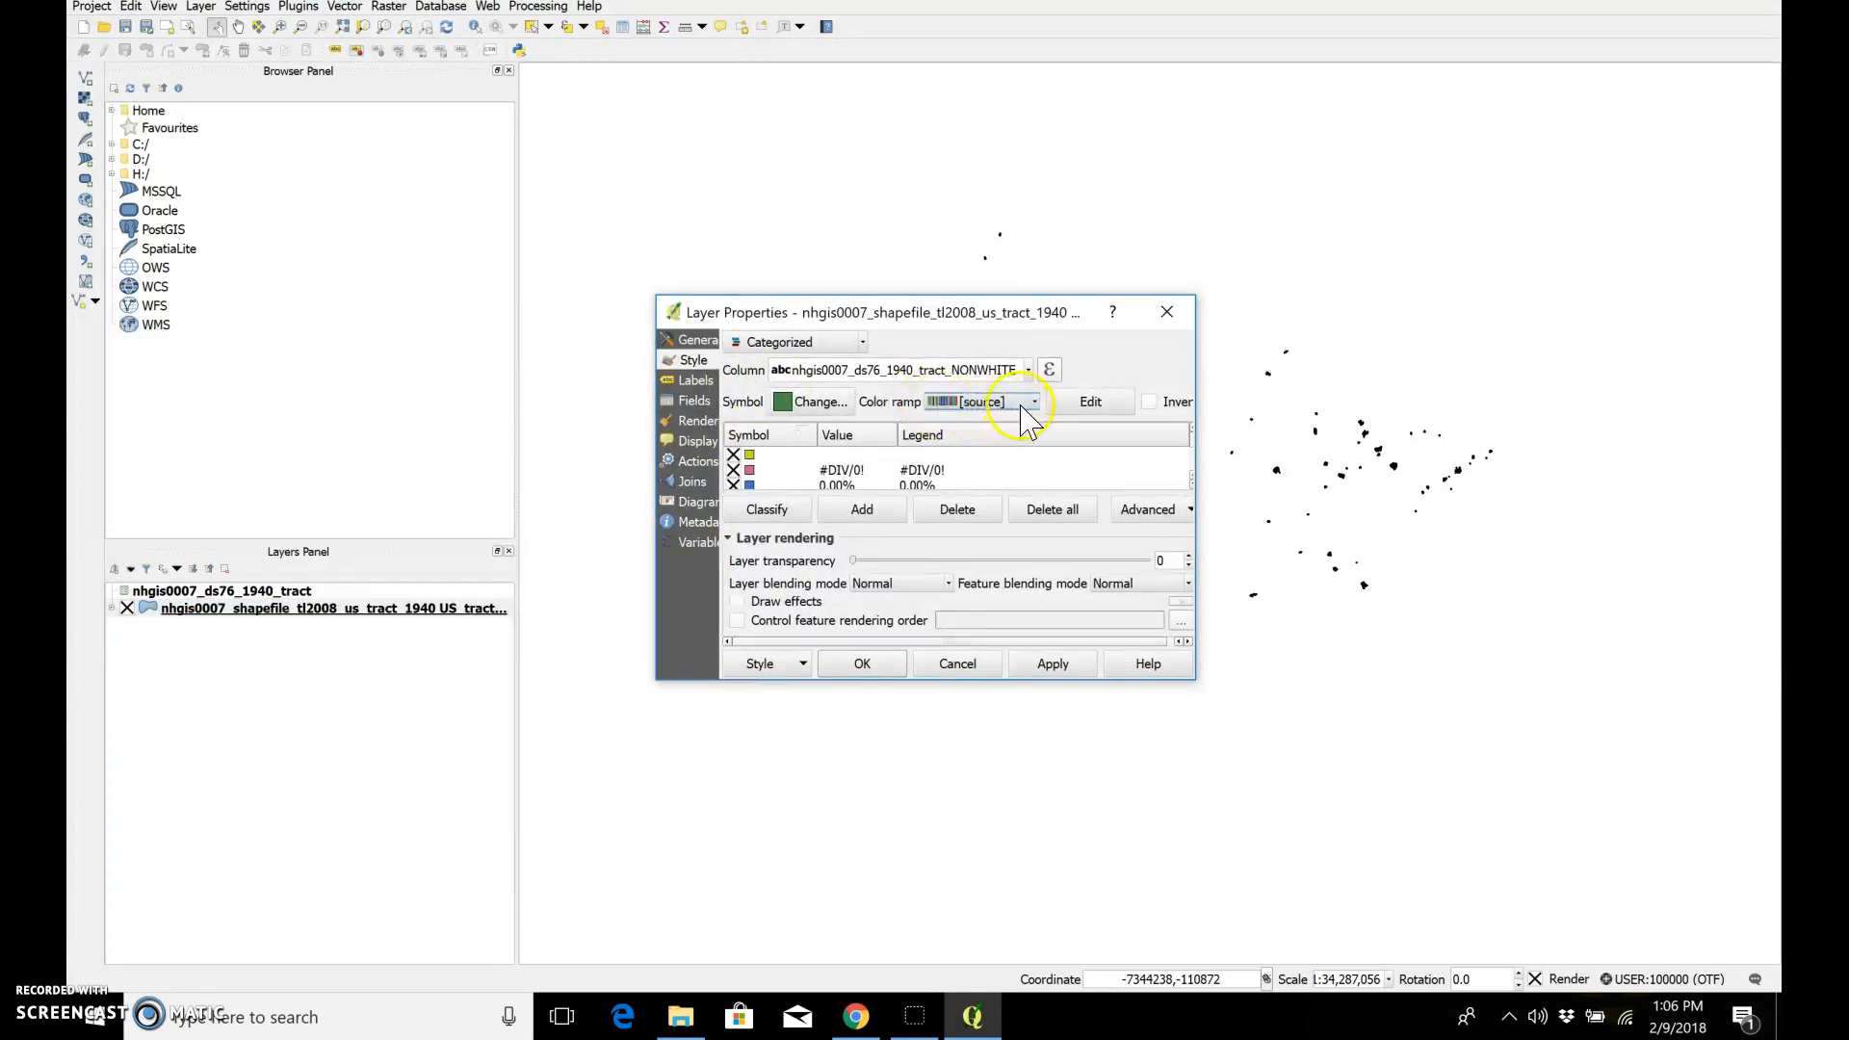
pyautogui.click(1033, 404)
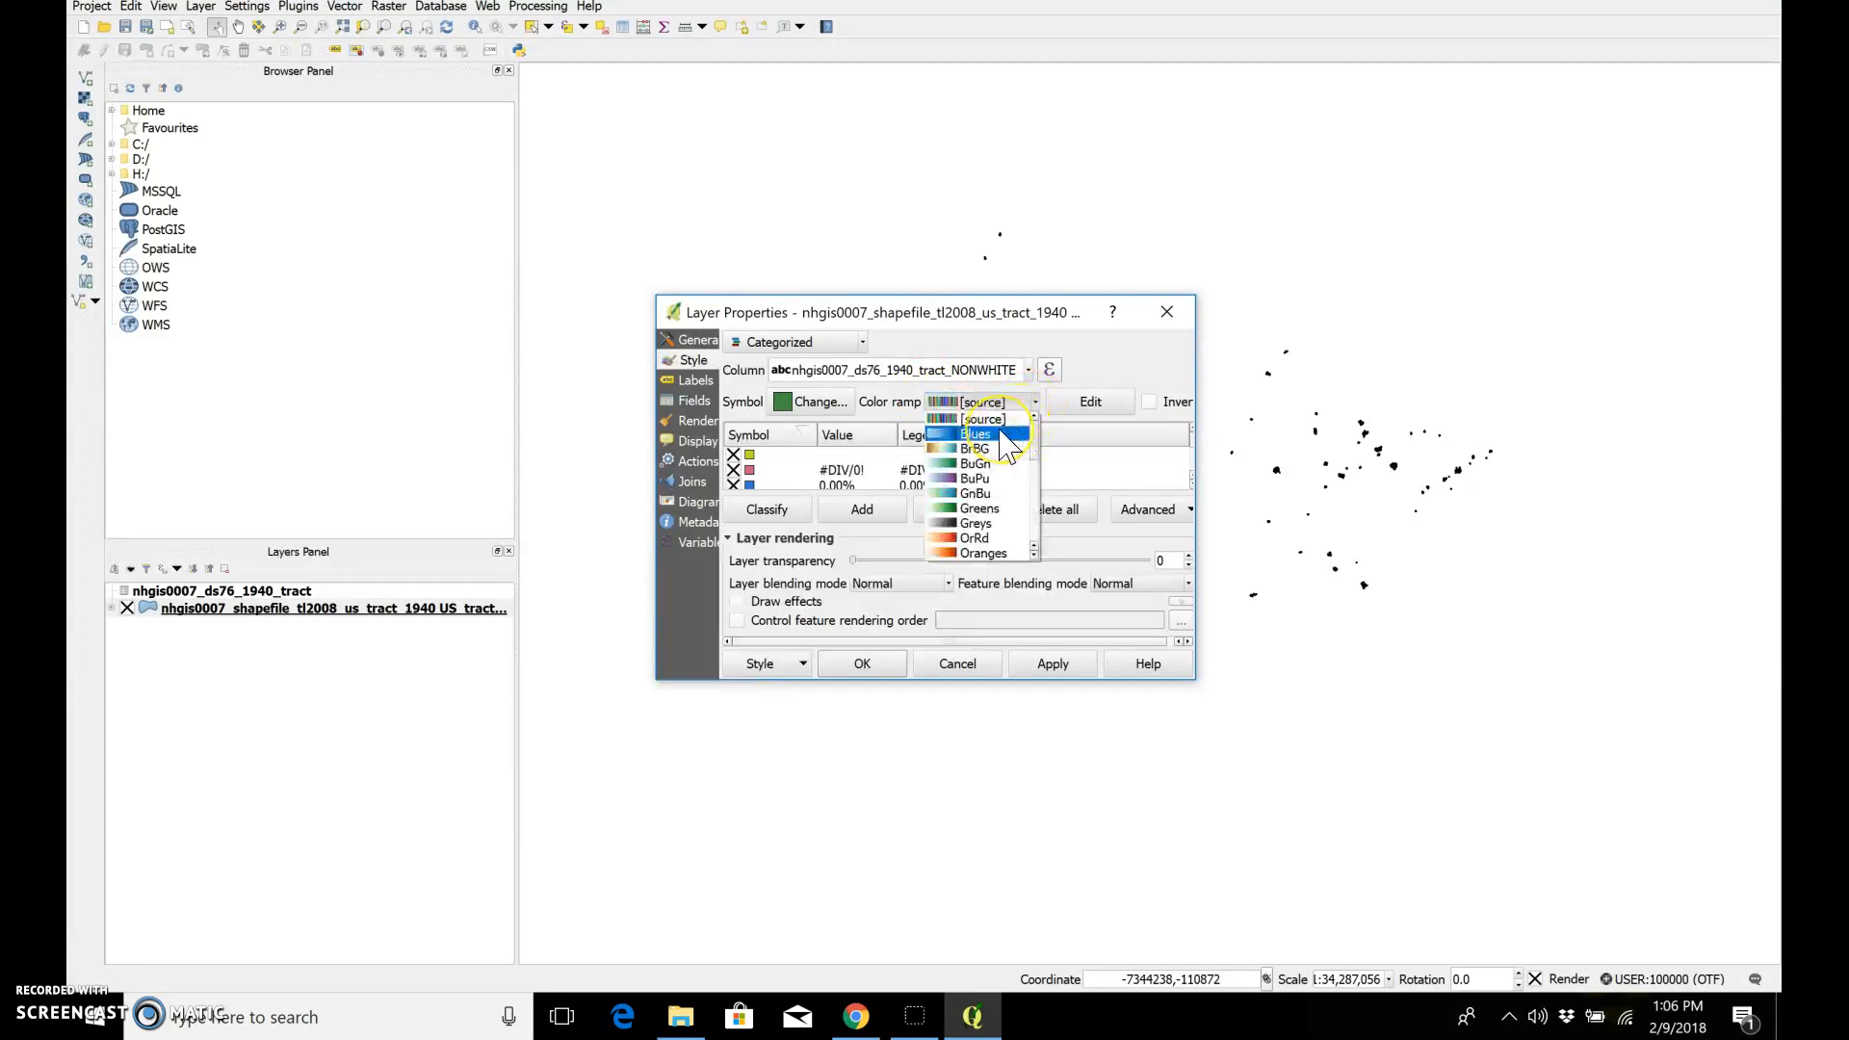
pyautogui.click(1002, 434)
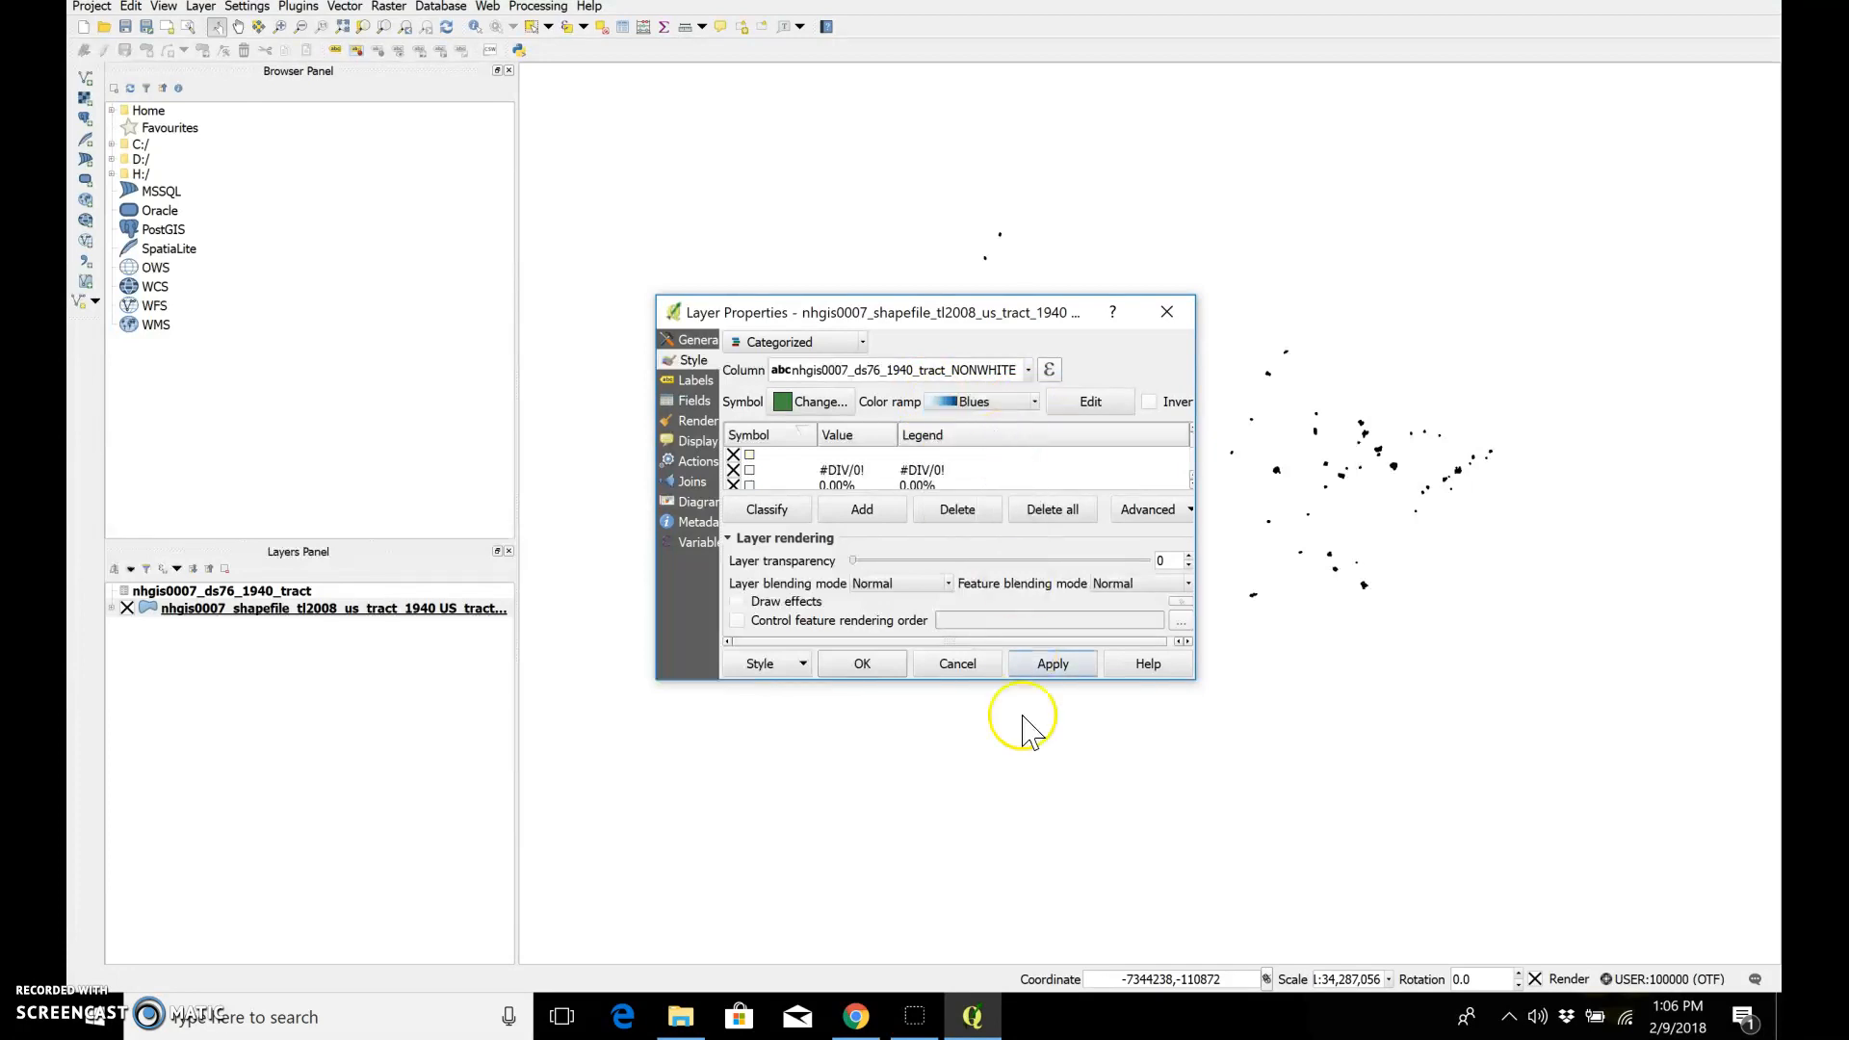
pyautogui.click(1050, 668)
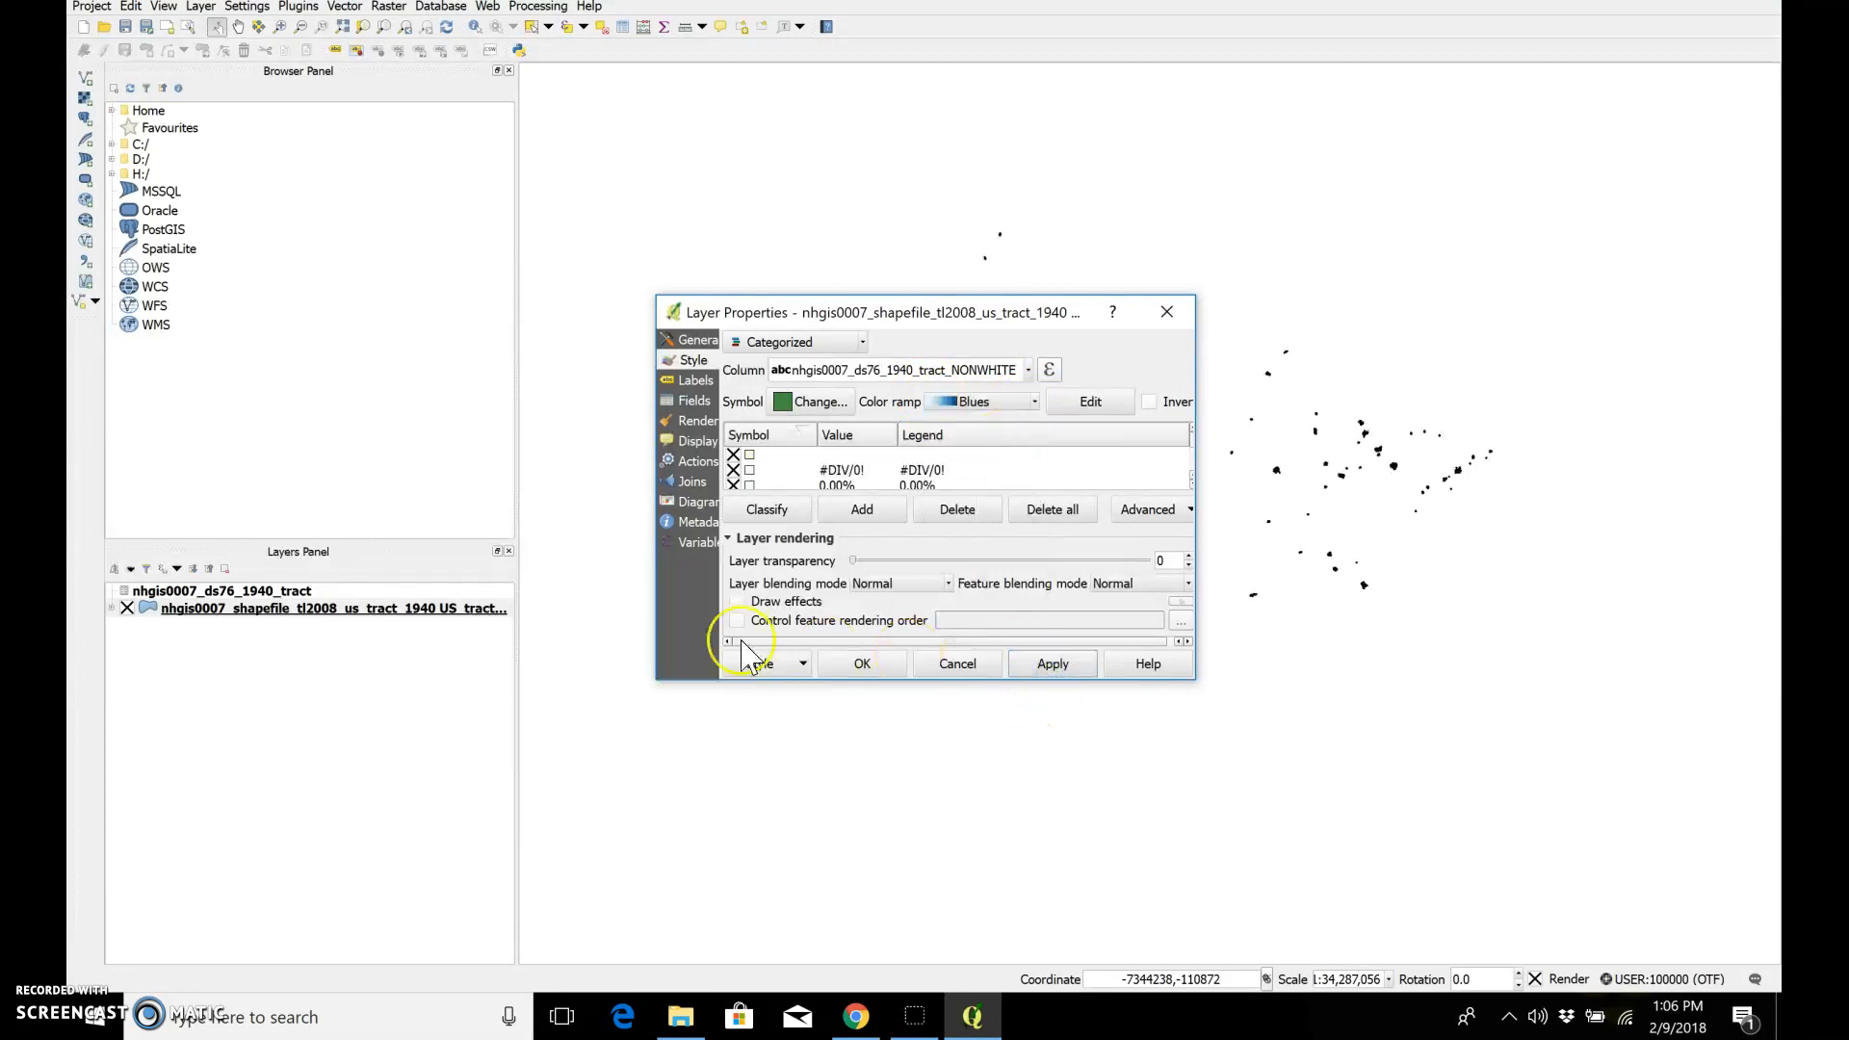
pyautogui.click(860, 666)
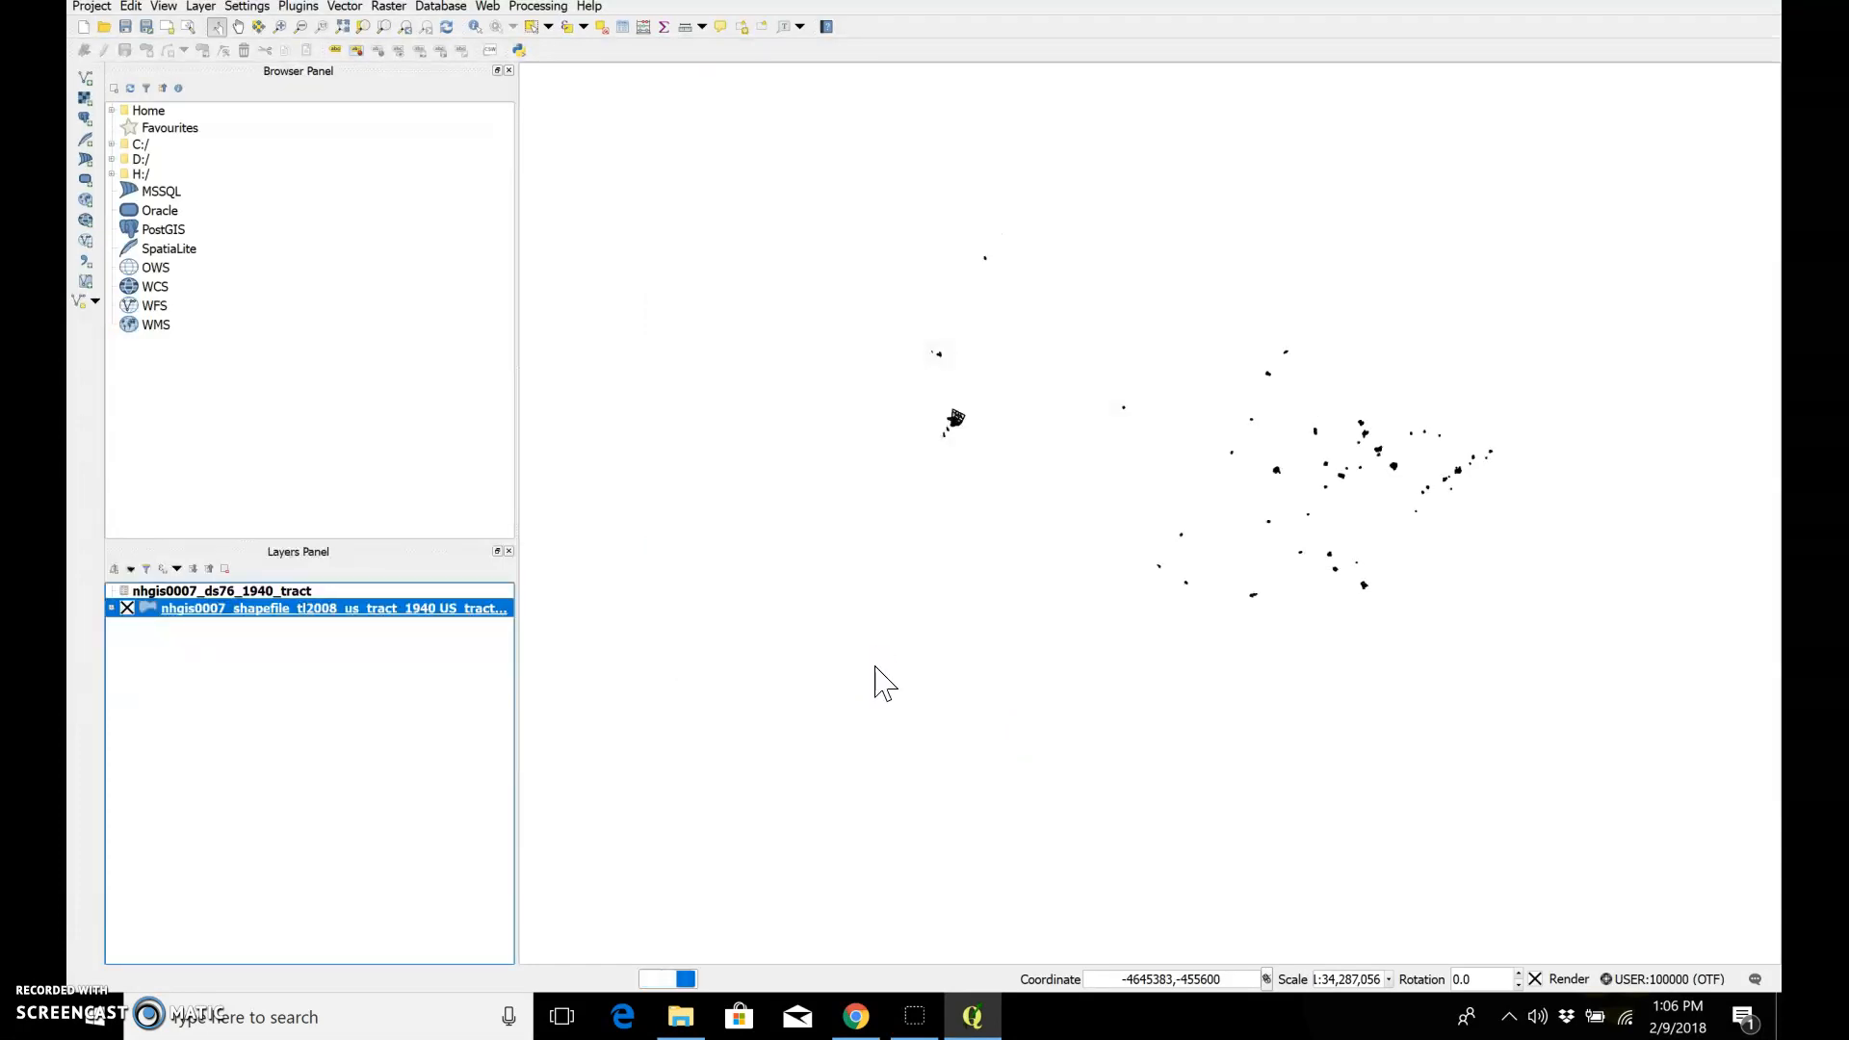
# Step: Examine the blue NONWHITE shading of the individual census tracts in one metropolitan area up close
pyautogui.click(1161, 495)
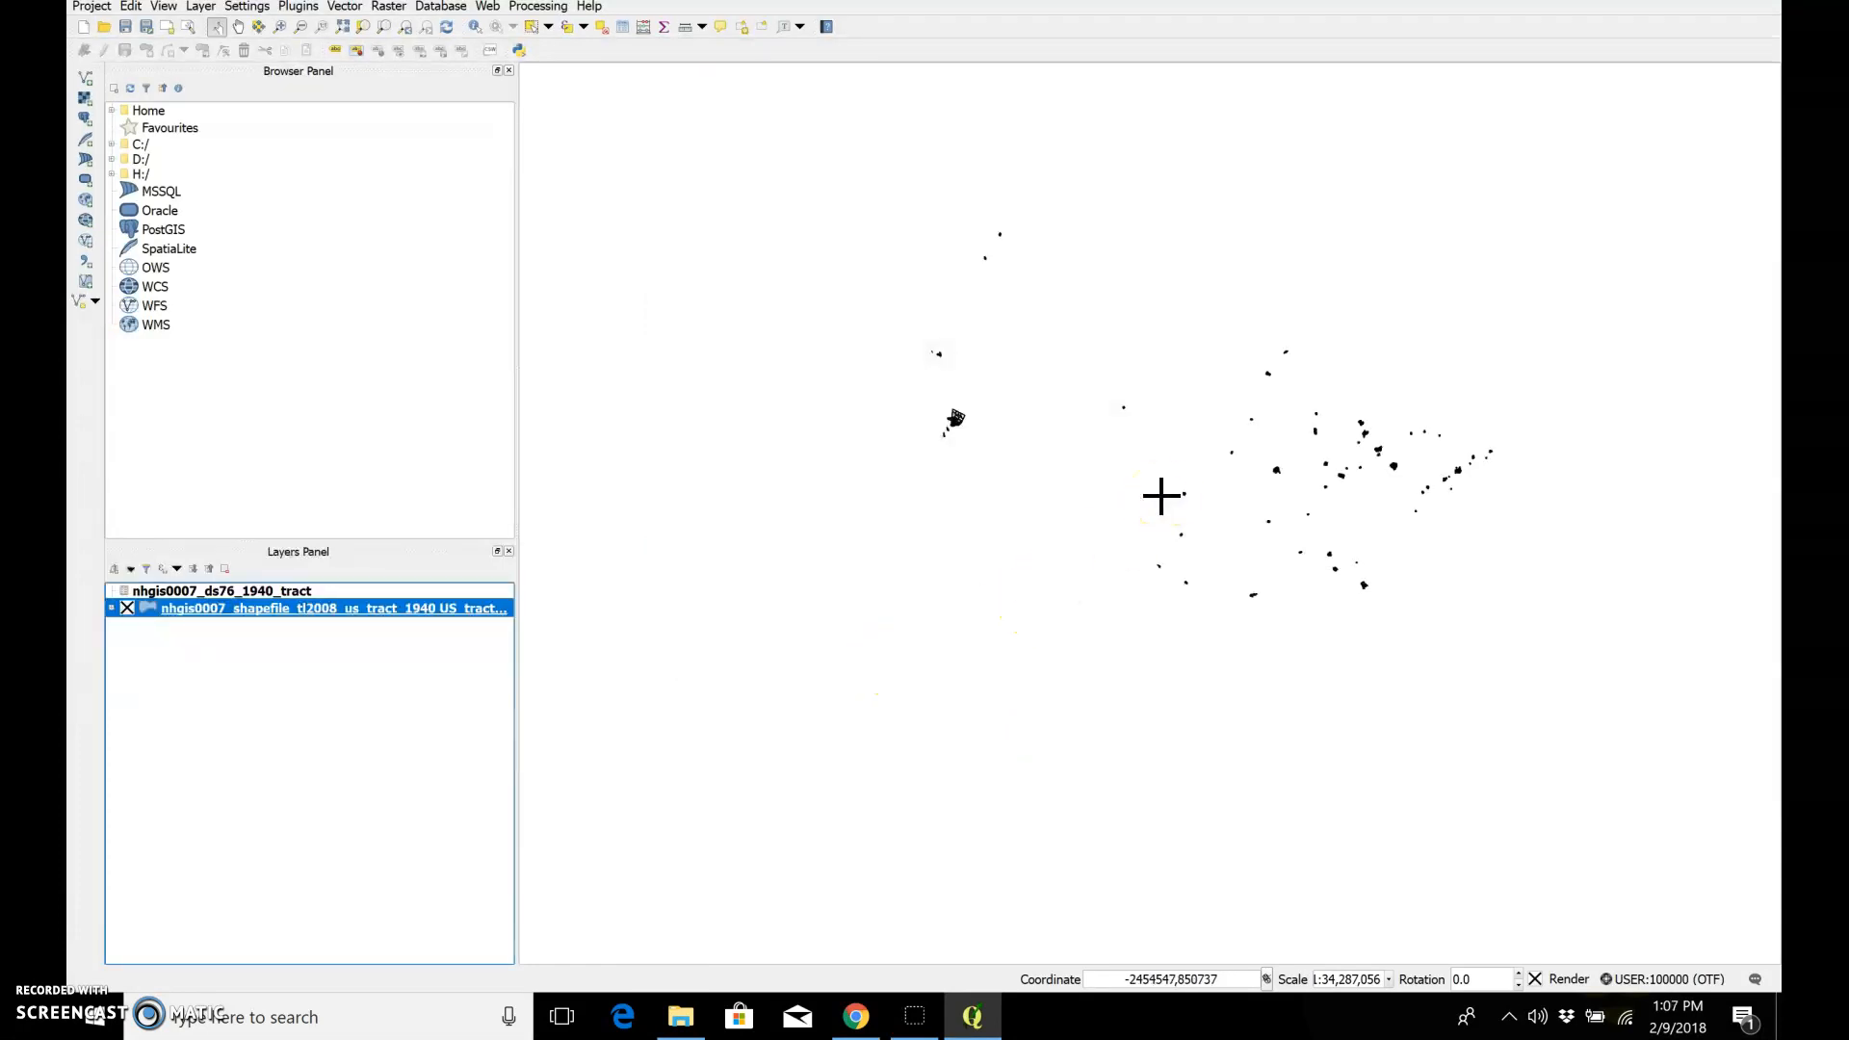
pyautogui.moveTo(1265, 488); pyautogui.dragTo(970, 507)
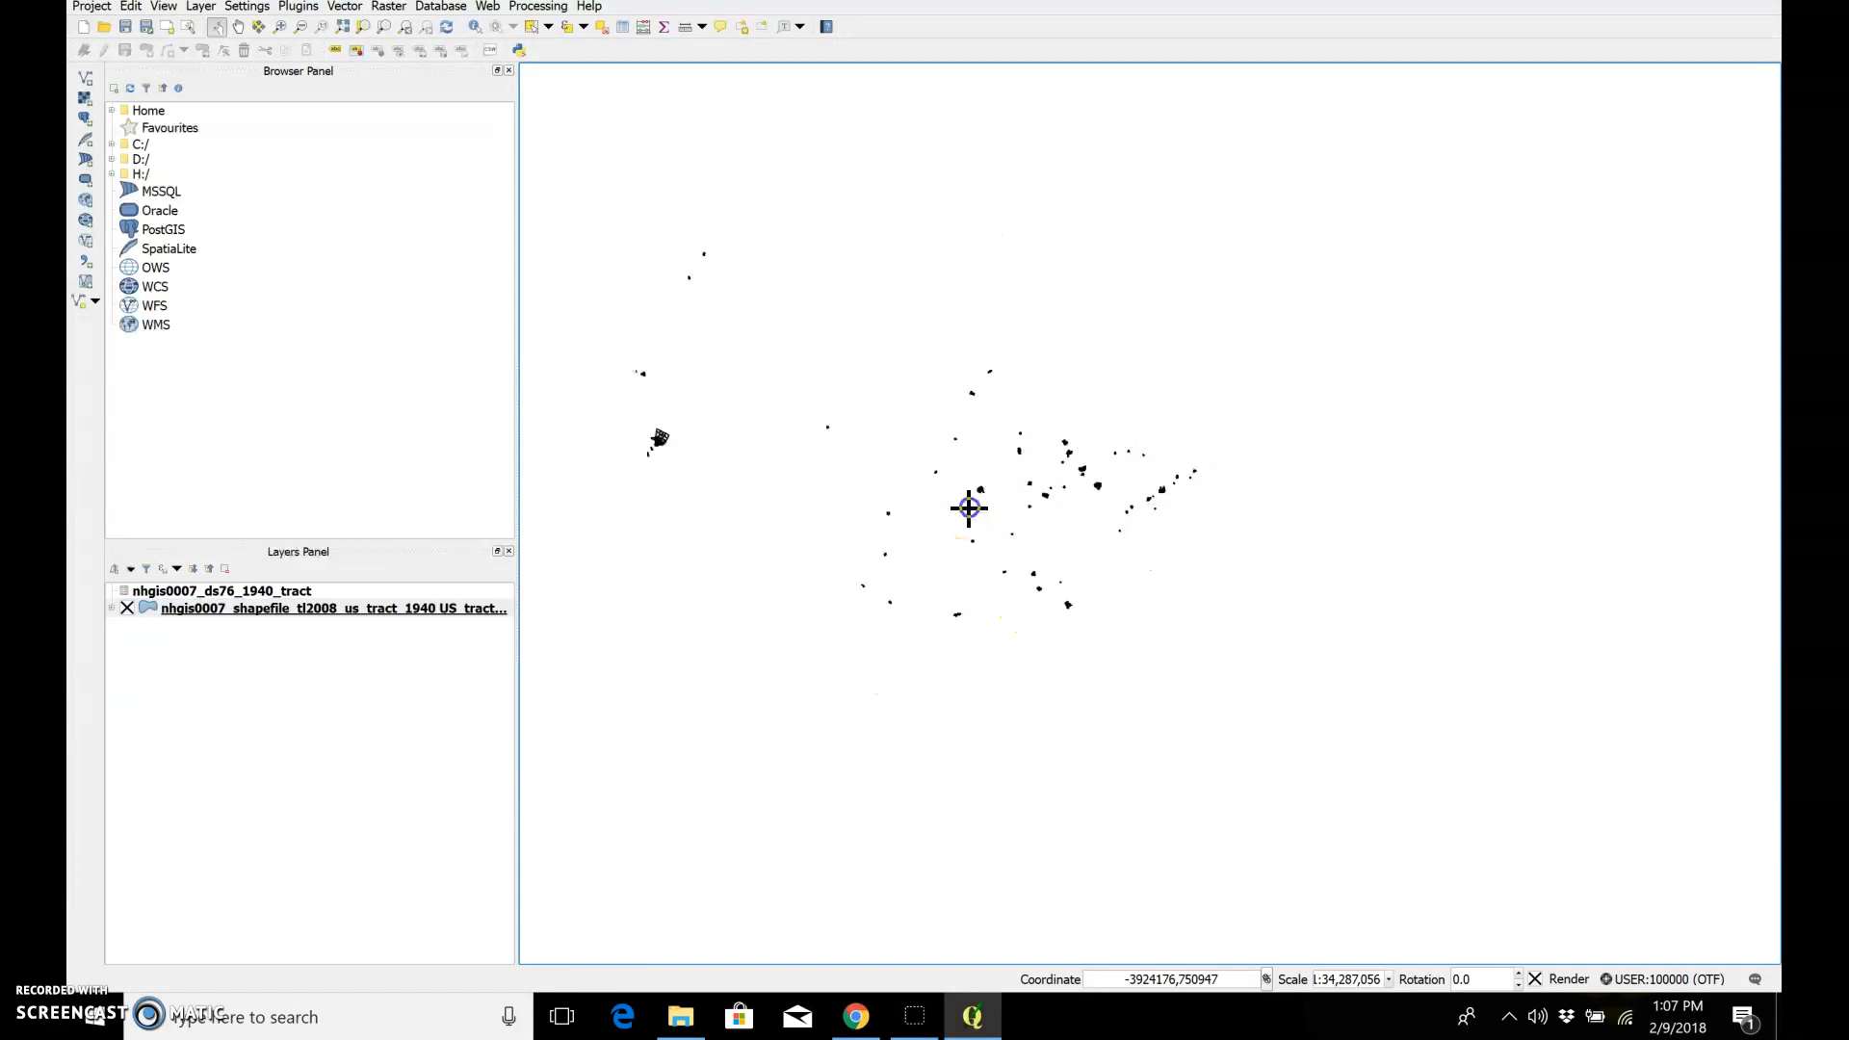
pyautogui.scroll(2, 1134, 515)
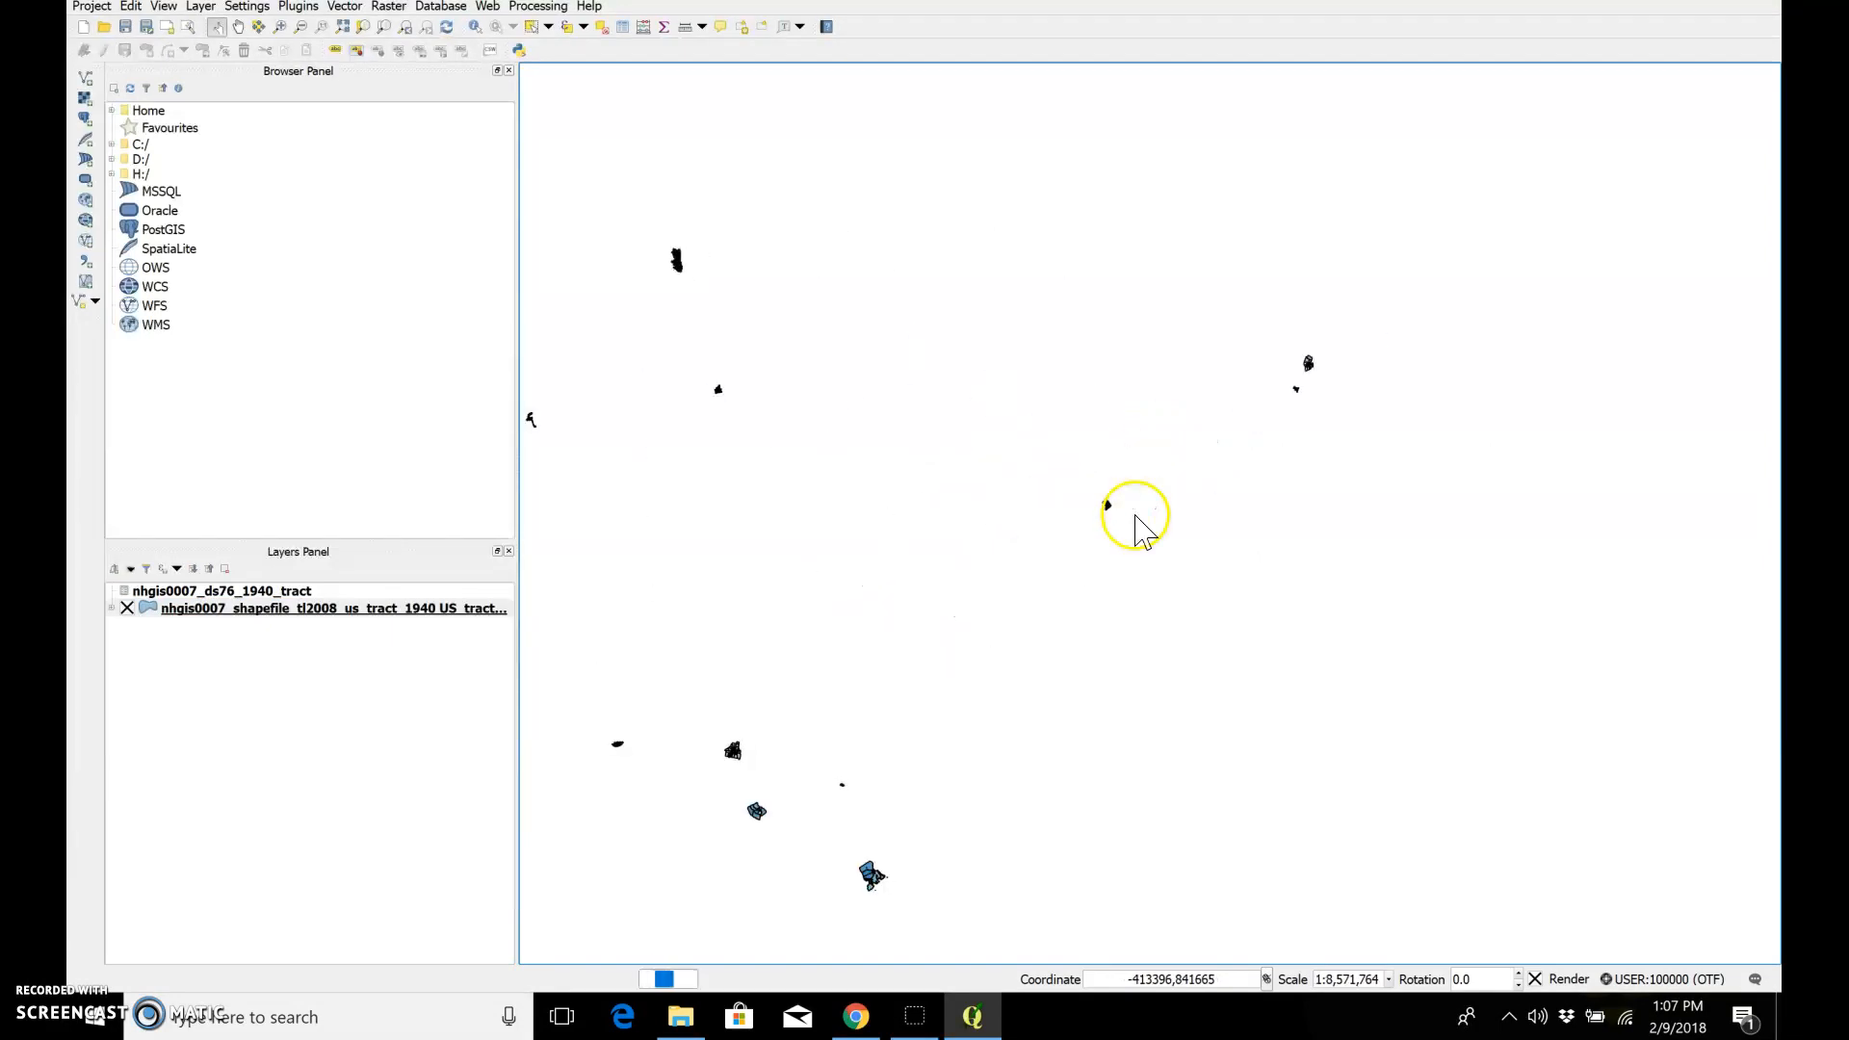
pyautogui.moveTo(1152, 417); pyautogui.dragTo(1194, 590)
pyautogui.scroll(2, 1143, 569)
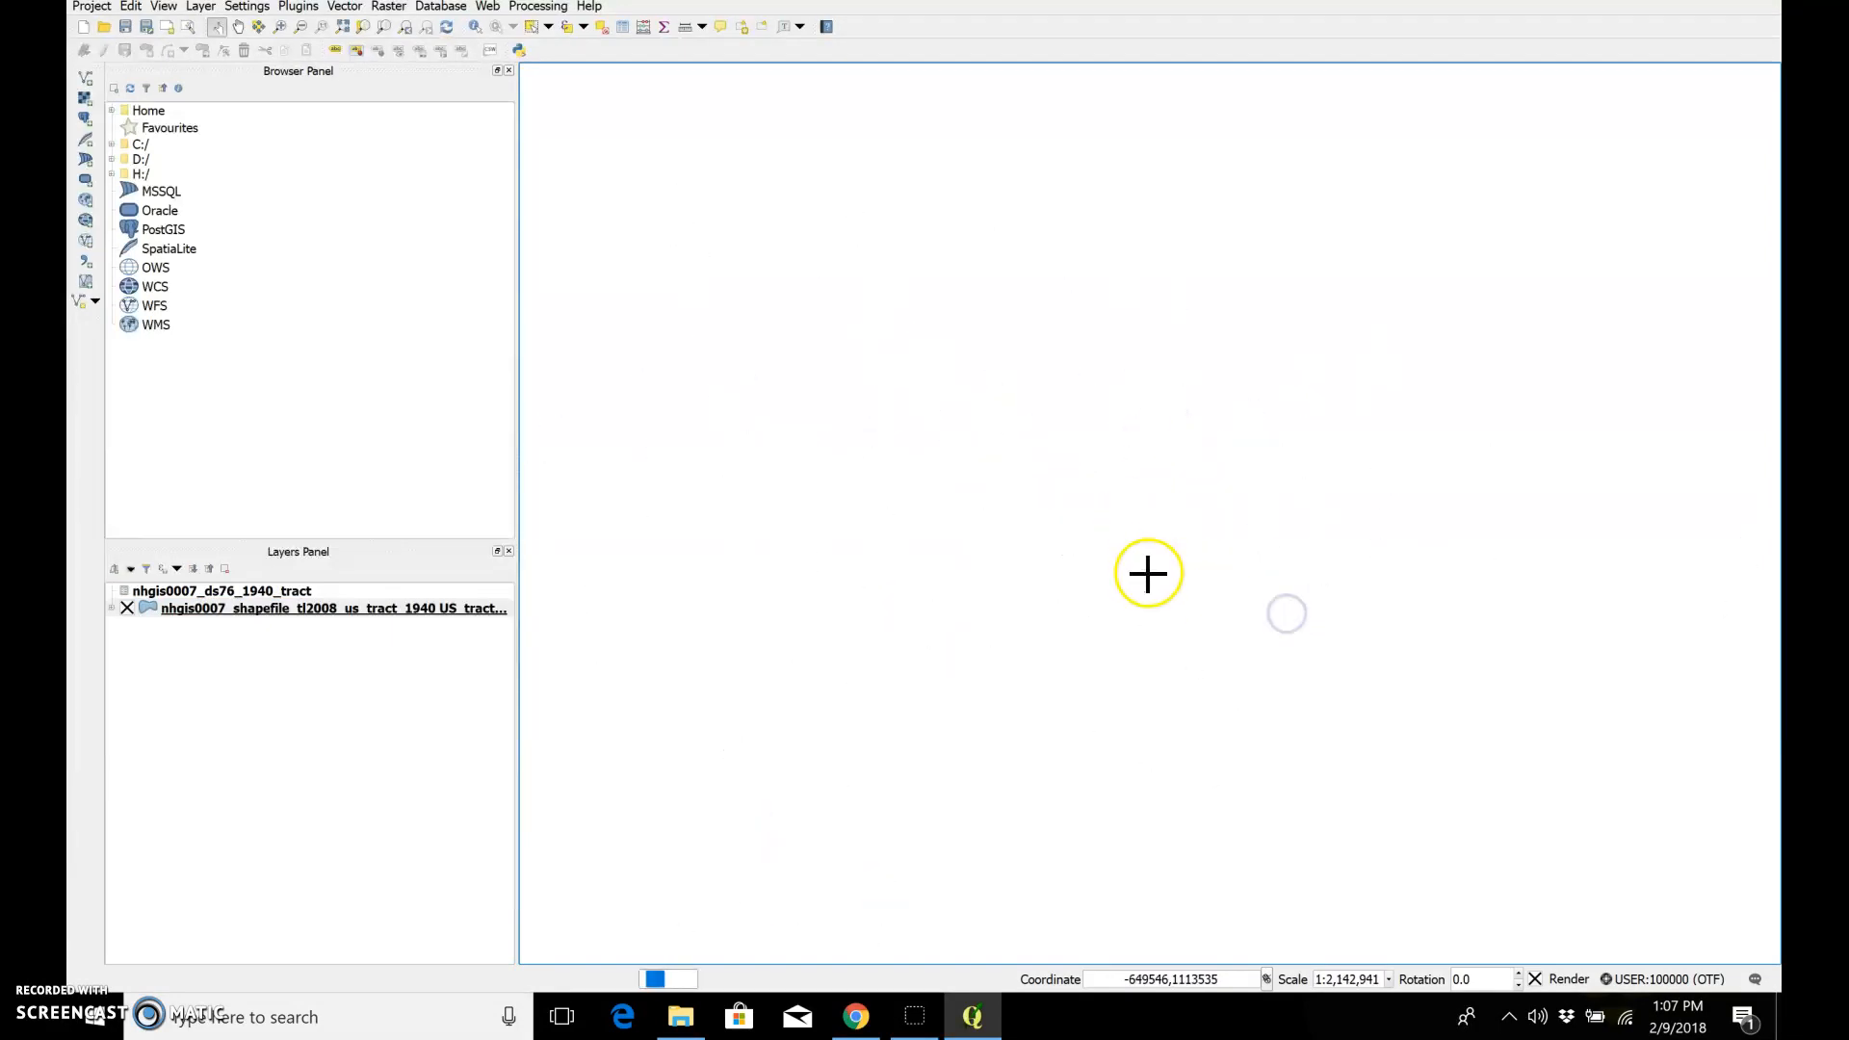
pyautogui.scroll(3, 1115, 525)
pyautogui.moveTo(714, 488); pyautogui.dragTo(1267, 452)
pyautogui.moveTo(998, 540); pyautogui.dragTo(1234, 459)
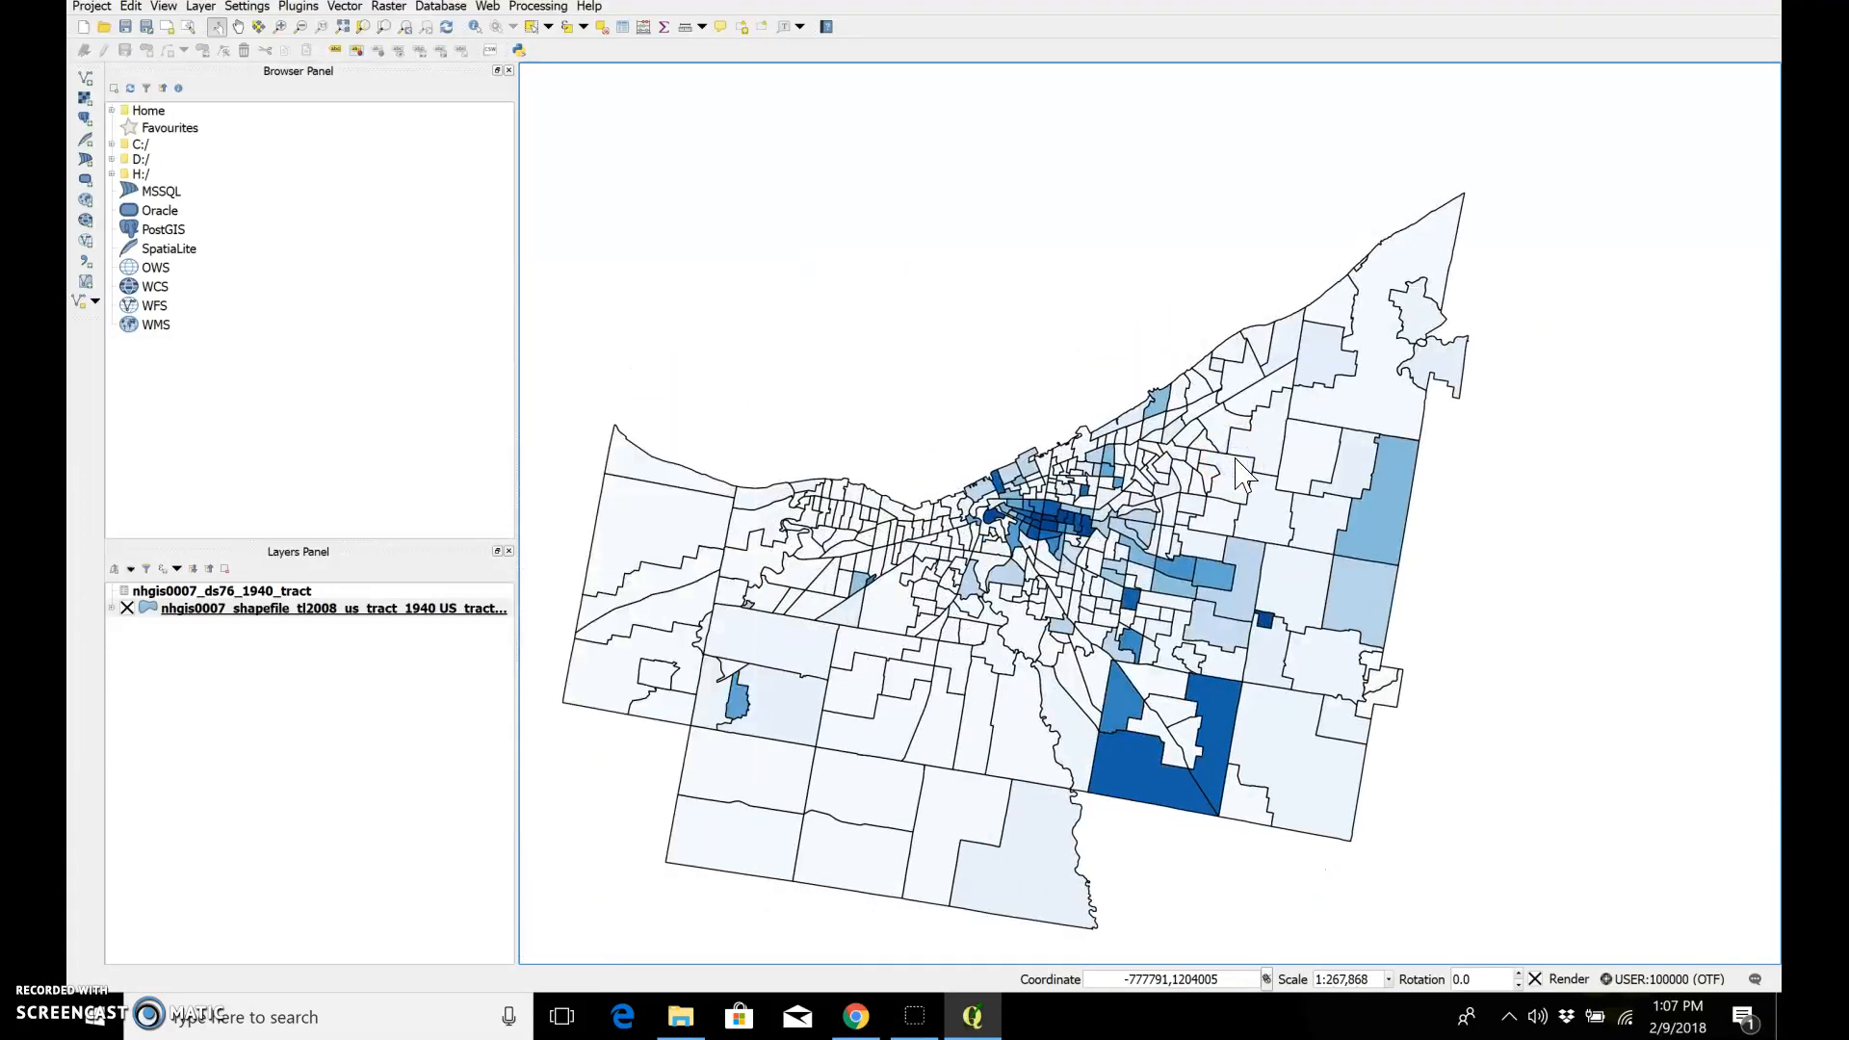